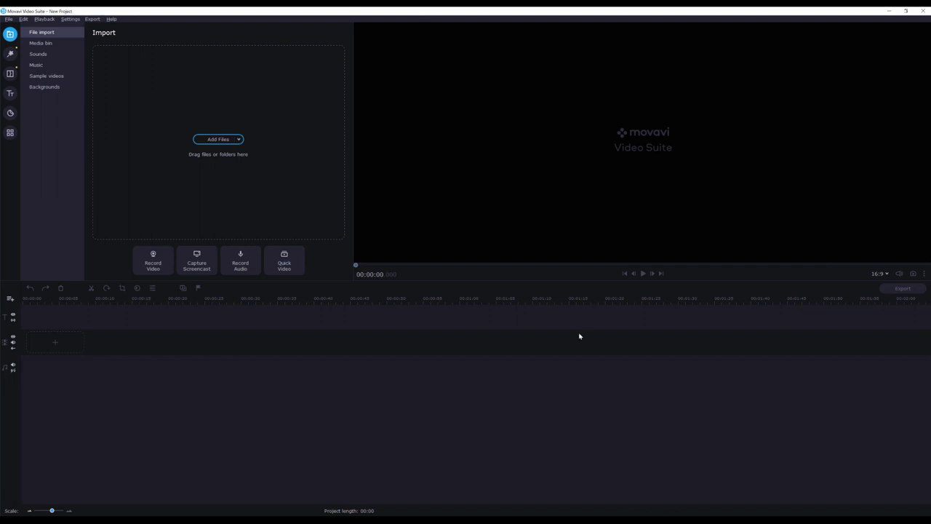
- Start adding files to the Media Bin and browse to the IMAGES folder inside the LYRIC folder
key("Escape")
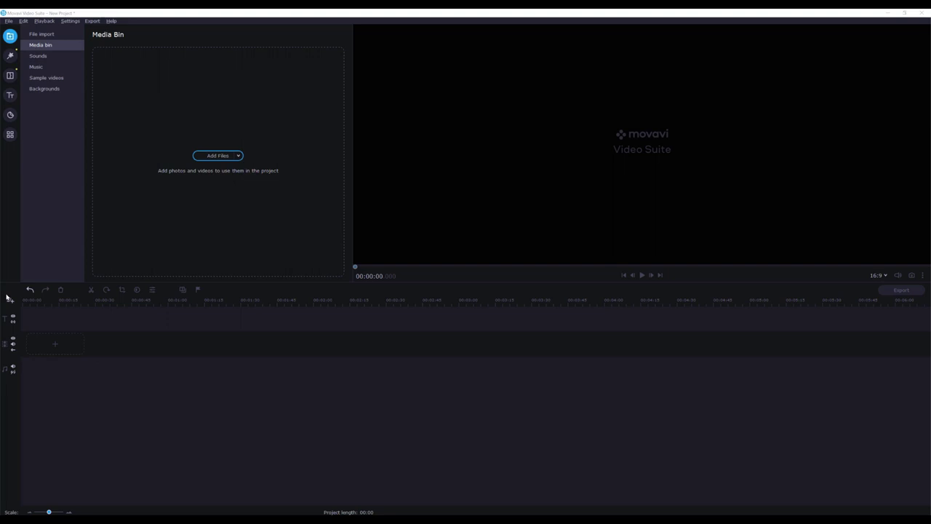
left_click(211, 156)
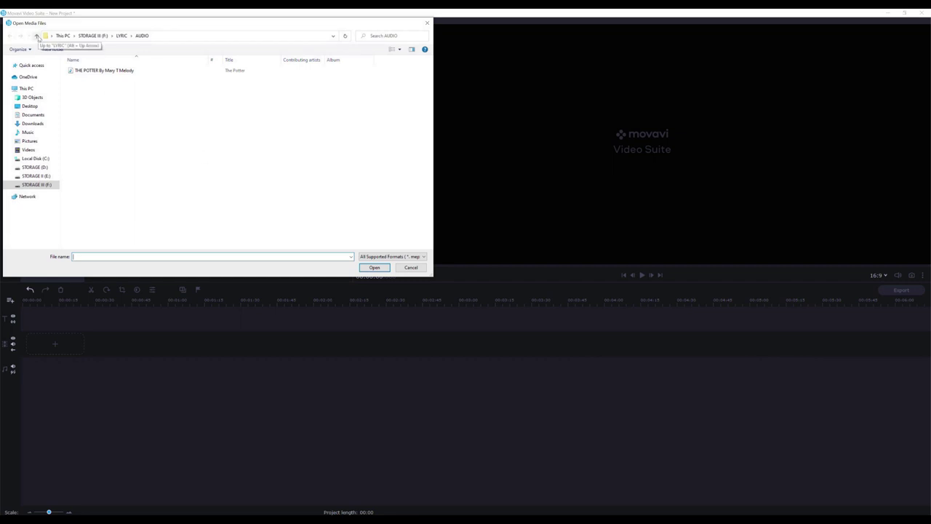
left_click(37, 37)
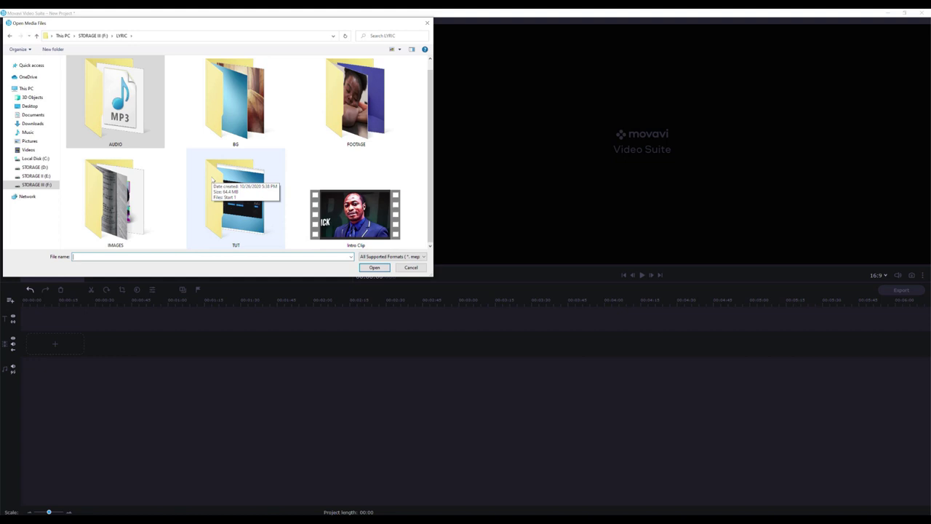
left_click(119, 189)
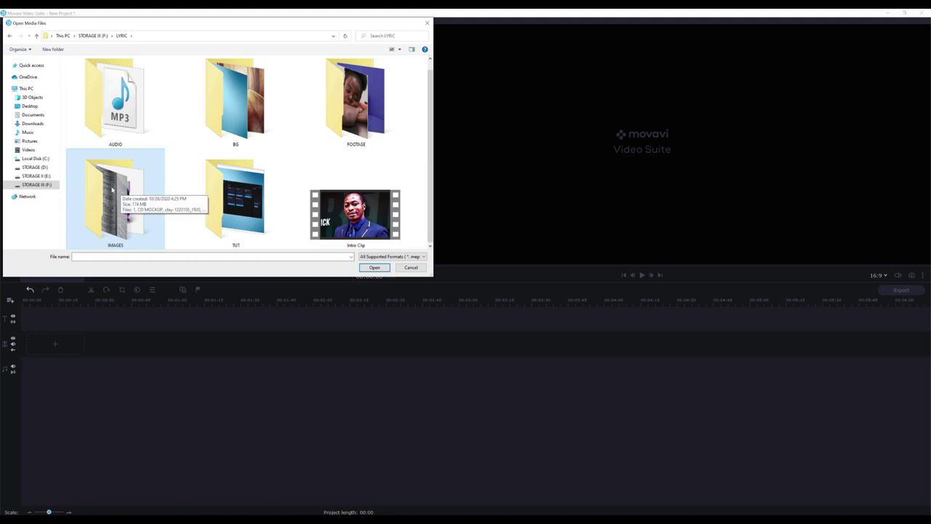
double_click(113, 190)
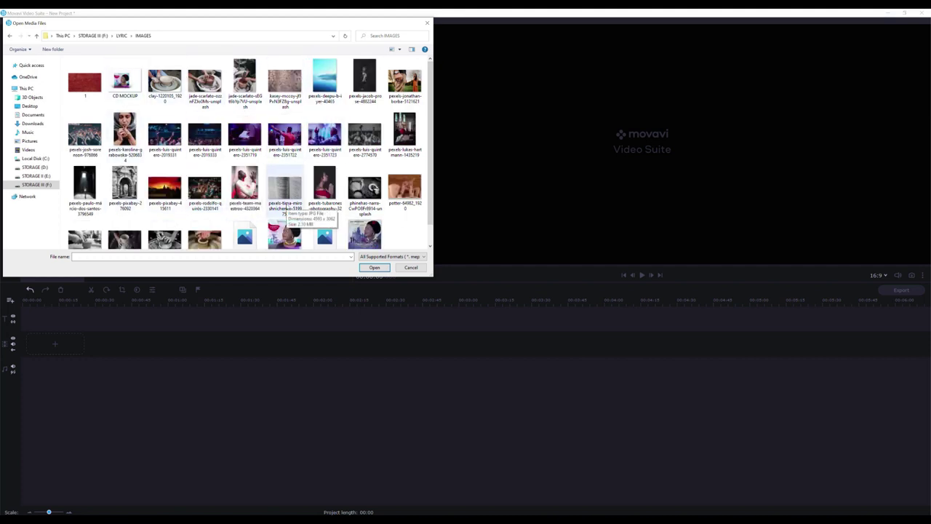
- Import all images in the folder, from 1 through THE POTTER, into the Media Bin and look through them
left_click(85, 83)
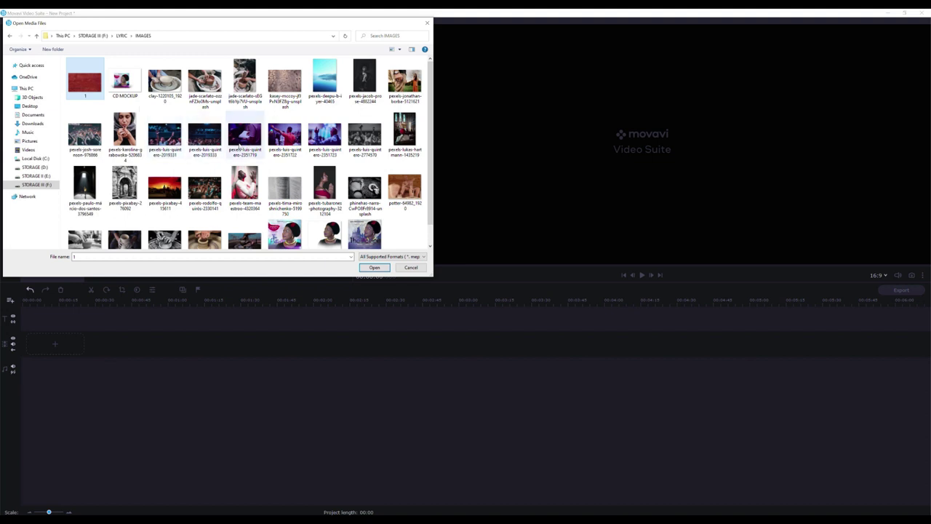
scroll(283, 159, "down", 1)
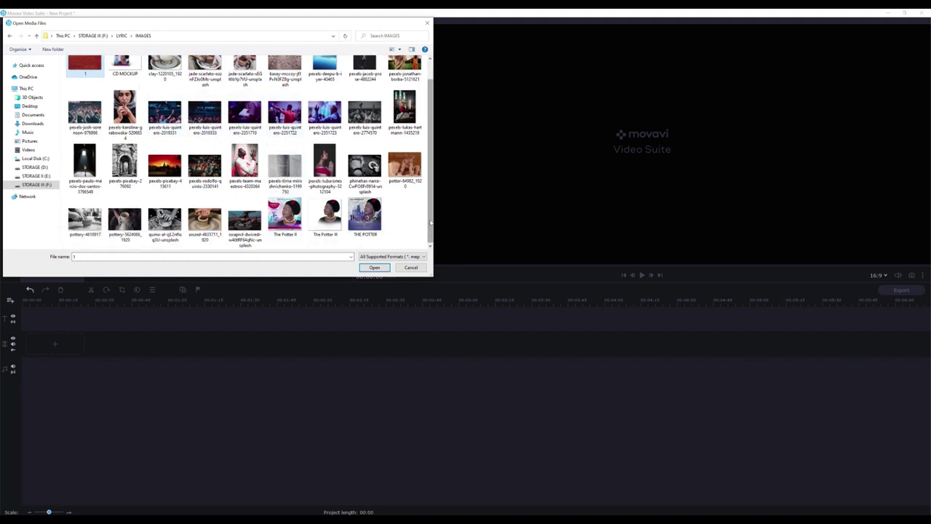
left_click(369, 218, "shift")
scroll(357, 204, "up", 1)
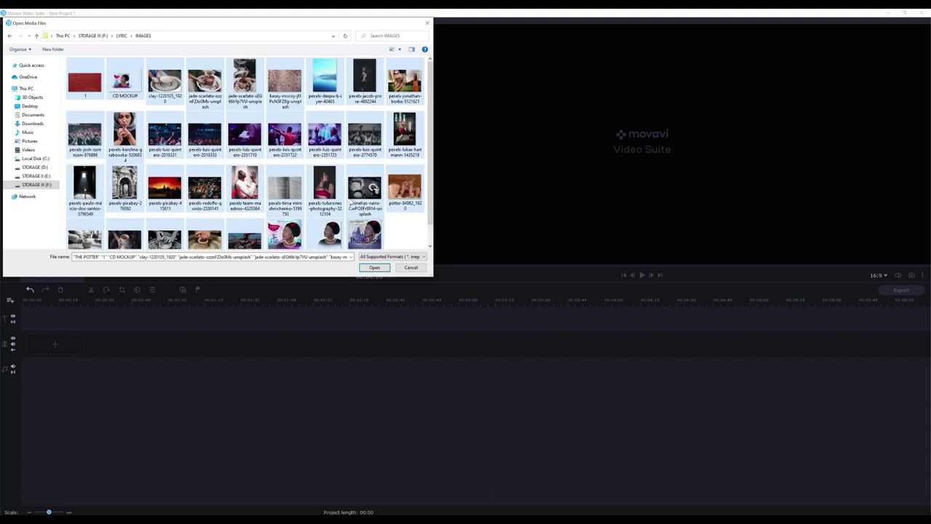
scroll(223, 107, "down", 1)
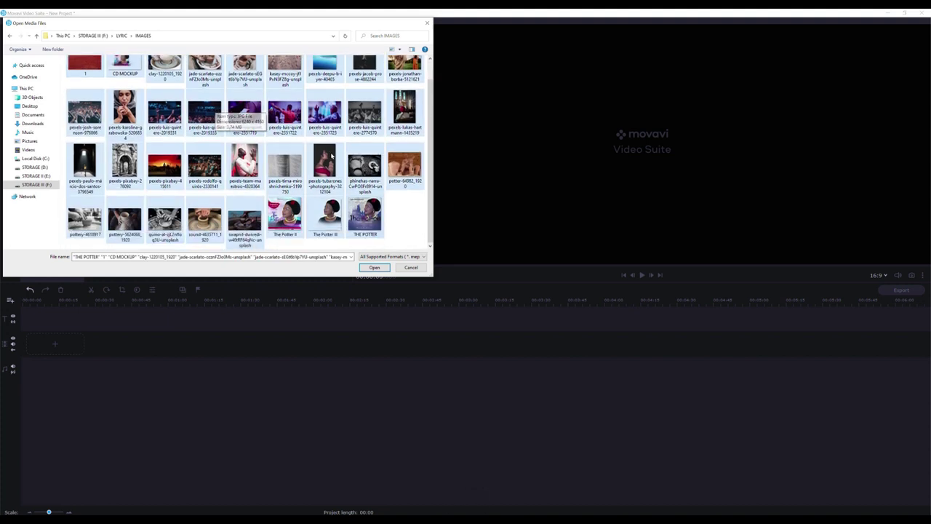
left_click(374, 268)
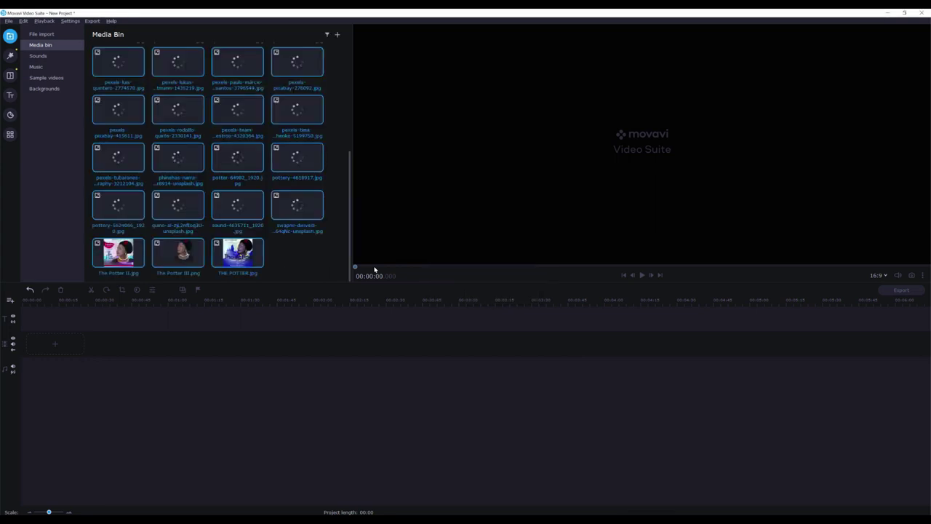
scroll(160, 125, "up", 4)
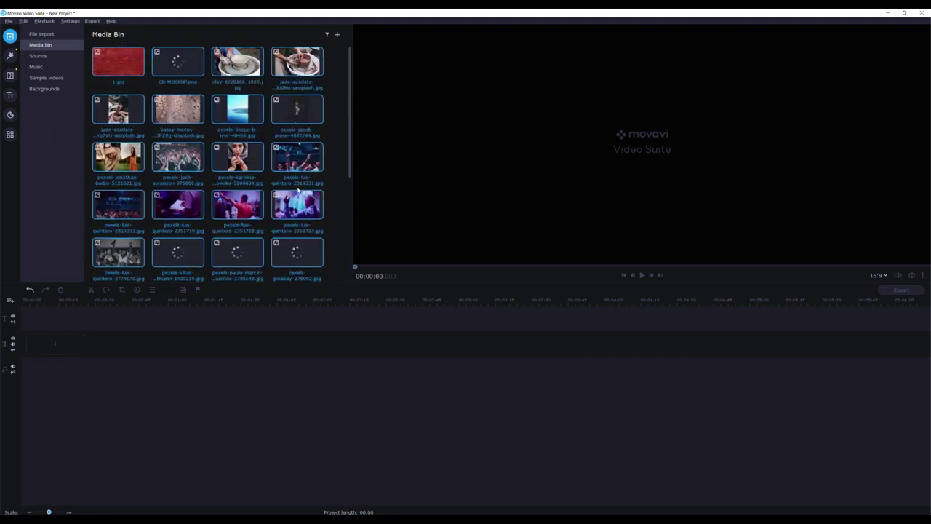
scroll(161, 126, "down", 5)
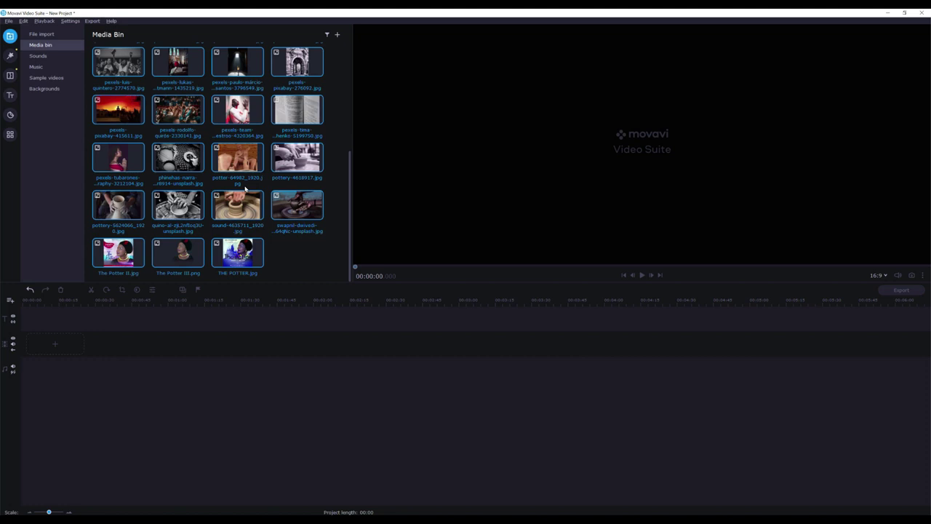
scroll(245, 188, "up", 4)
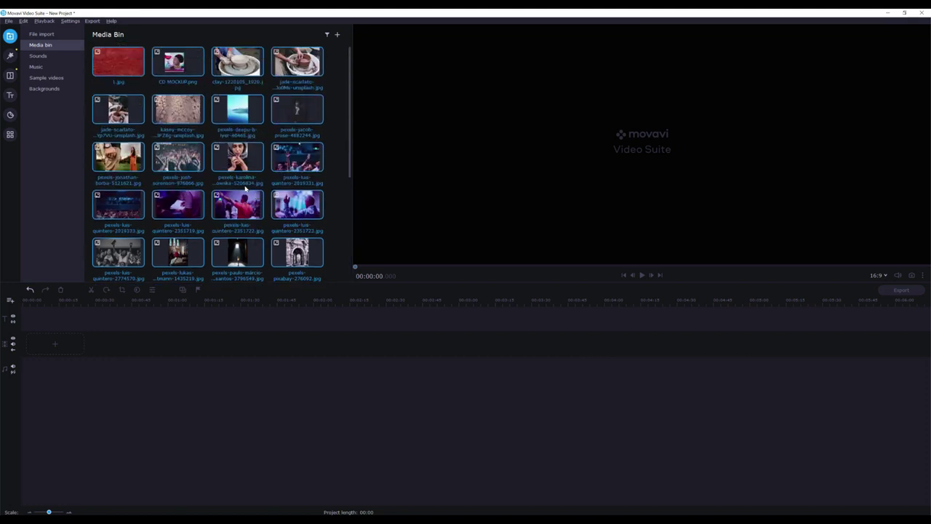
scroll(245, 189, "down", 4)
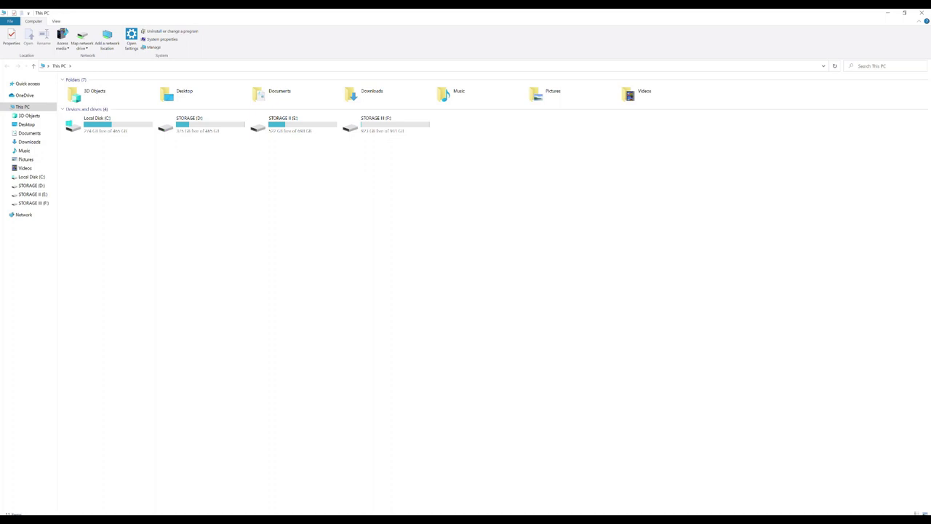
- In File Explorer, open LYRIC > BG on STORAGE III (F:), add the blue and multicoloured gradient images to the Media Bin and preview them
double_click(393, 126)
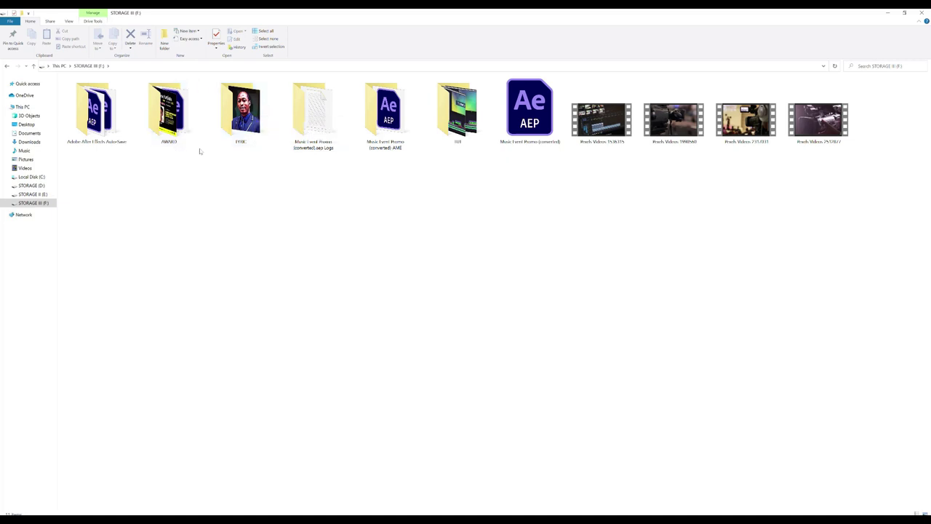
double_click(240, 113)
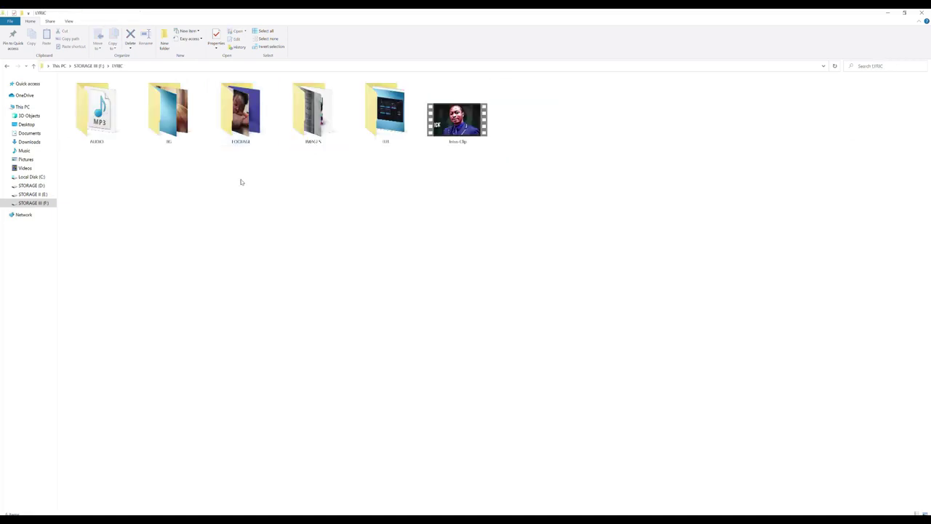
double_click(197, 135)
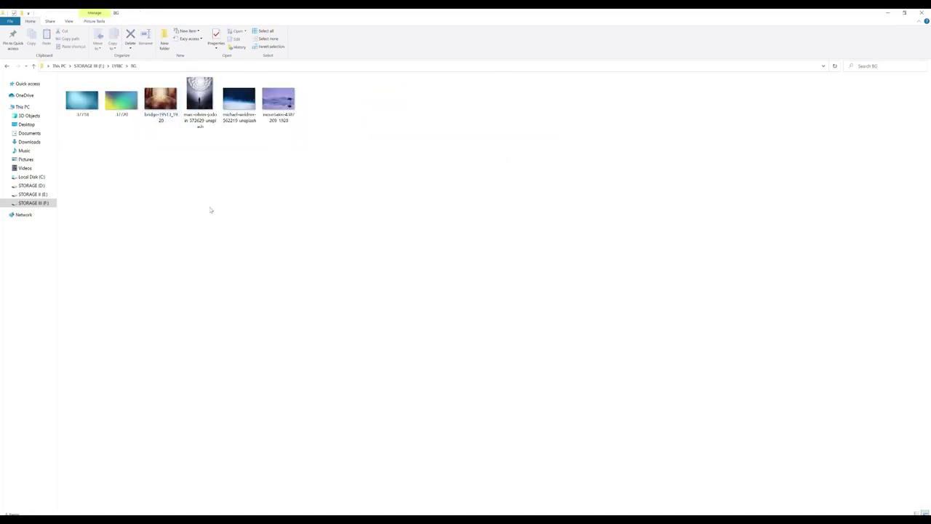
left_click_drag(129, 131, 70, 97)
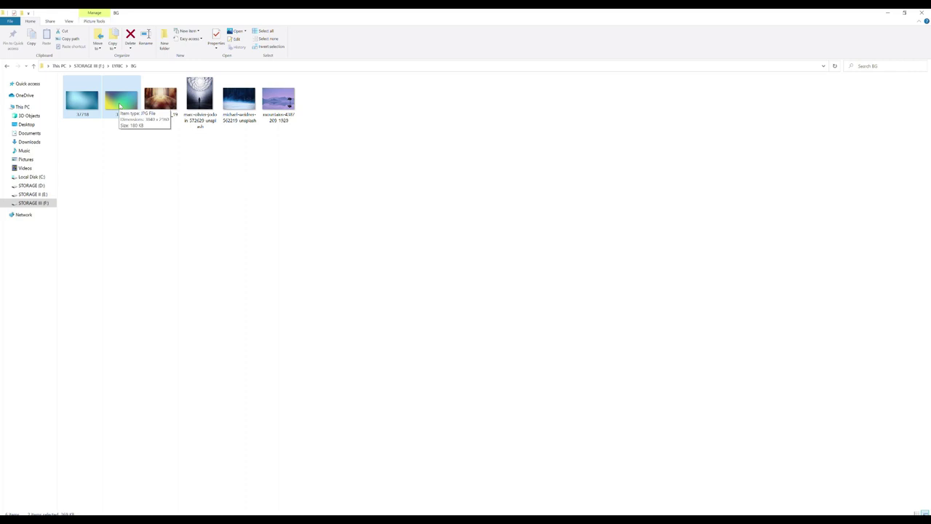
left_click_drag(120, 106, 301, 268)
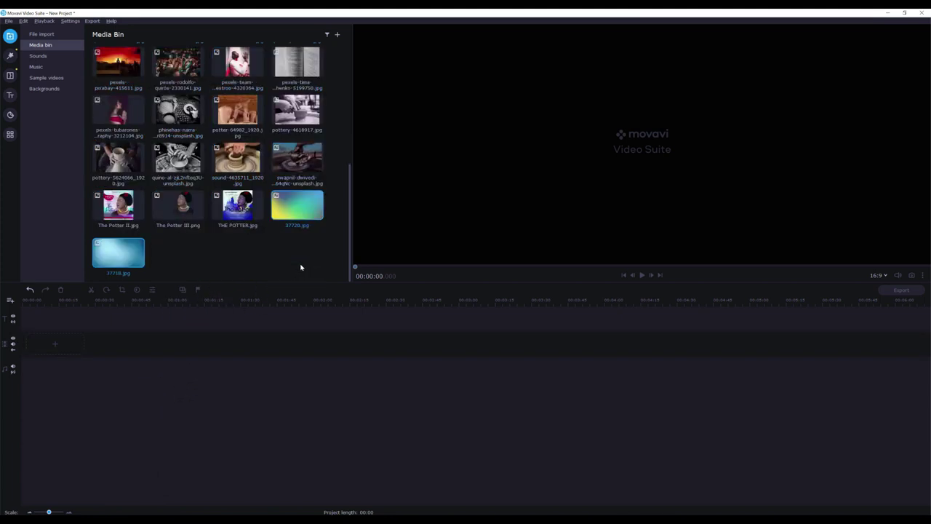
left_click(139, 252)
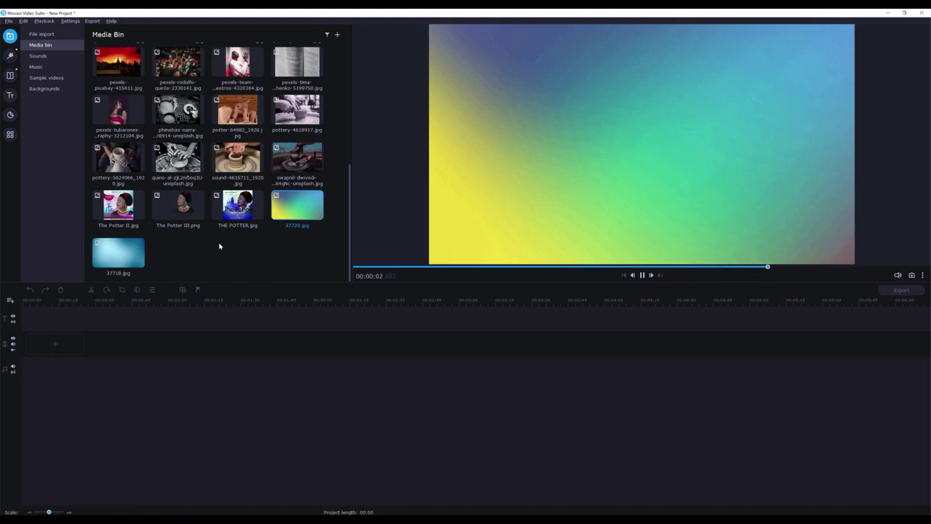
scroll(287, 230, "up", 1)
scroll(287, 230, "down", 1)
- Start another file import and browse to the FOOTAGE folder inside the LYRIC folder
left_click(42, 35)
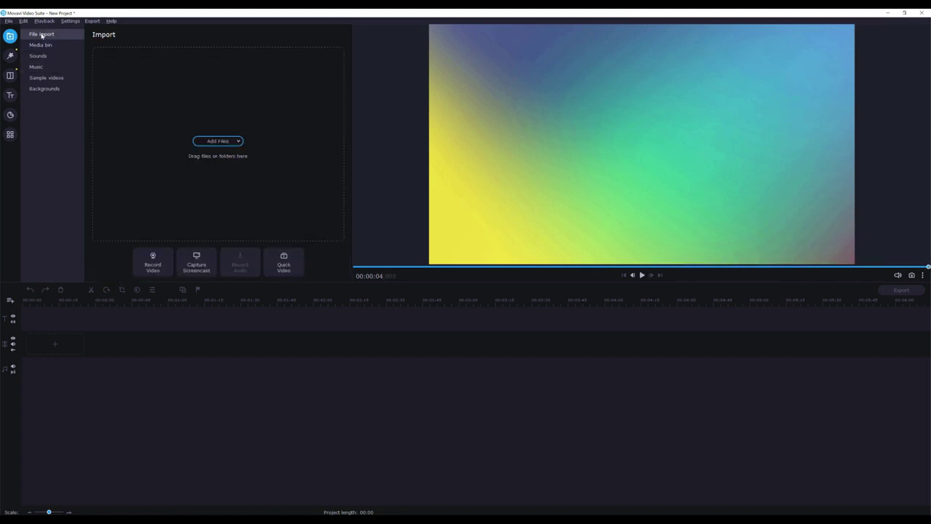
left_click(215, 142)
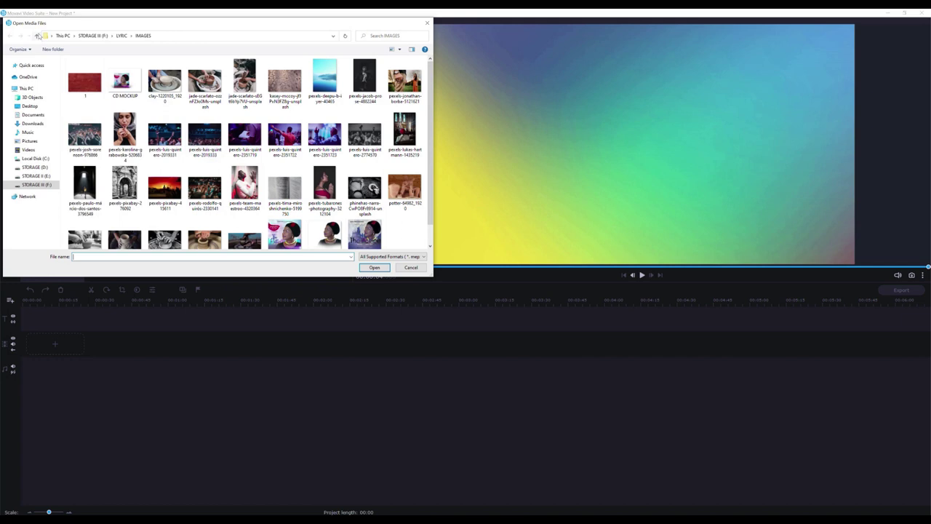
left_click(37, 36)
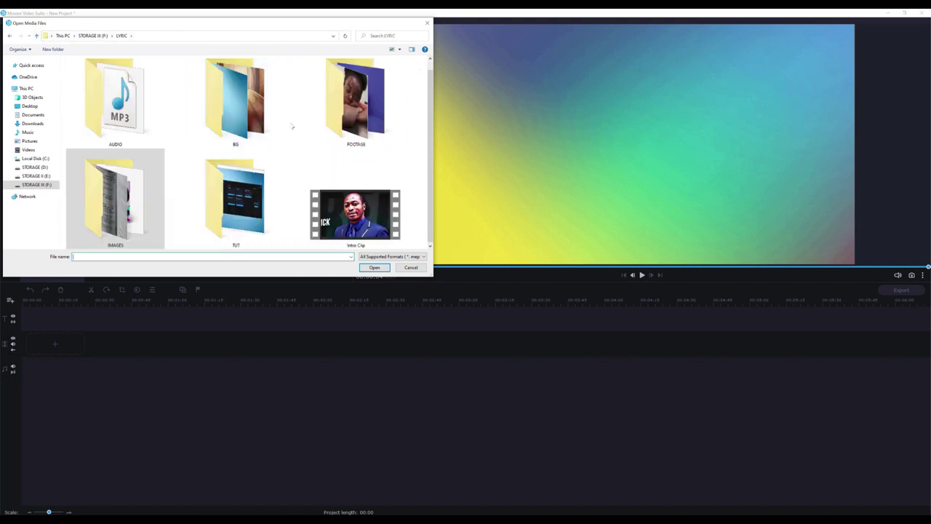
double_click(359, 107)
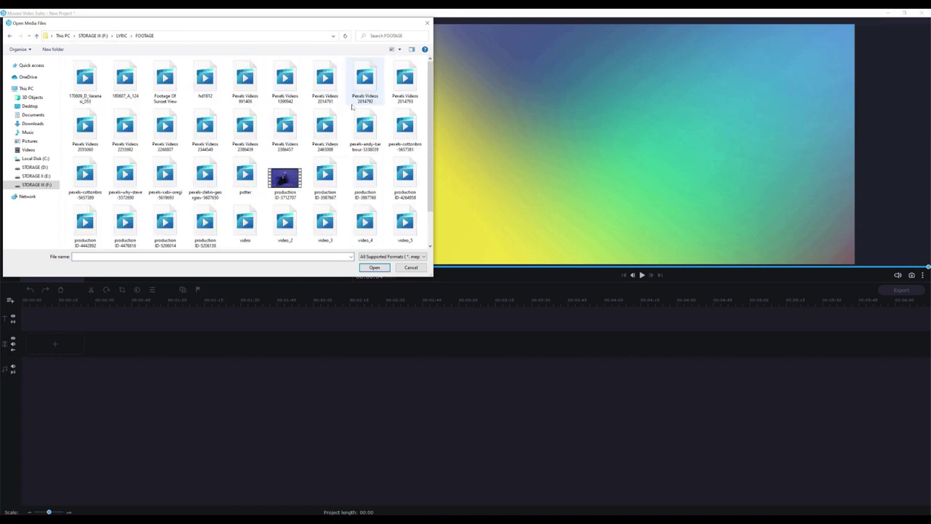
scroll(341, 123, "down", 1)
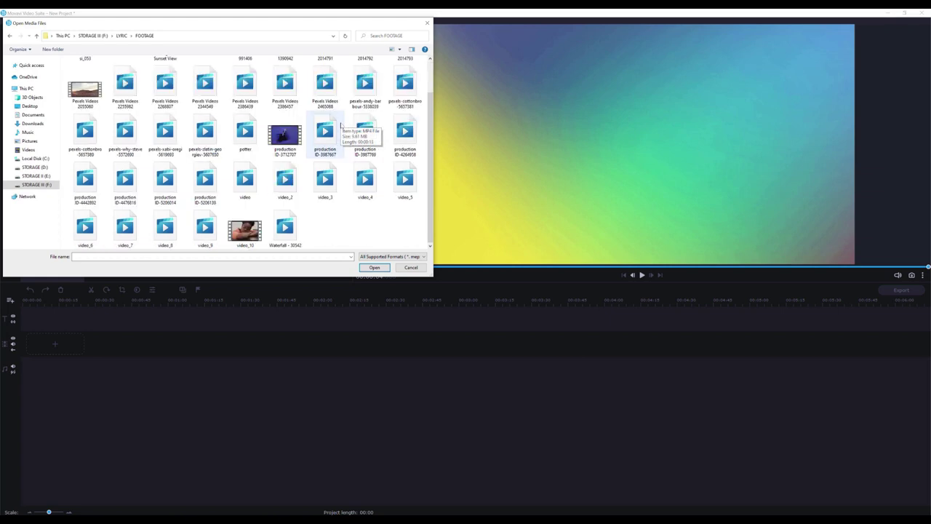
scroll(214, 237, "up", 1)
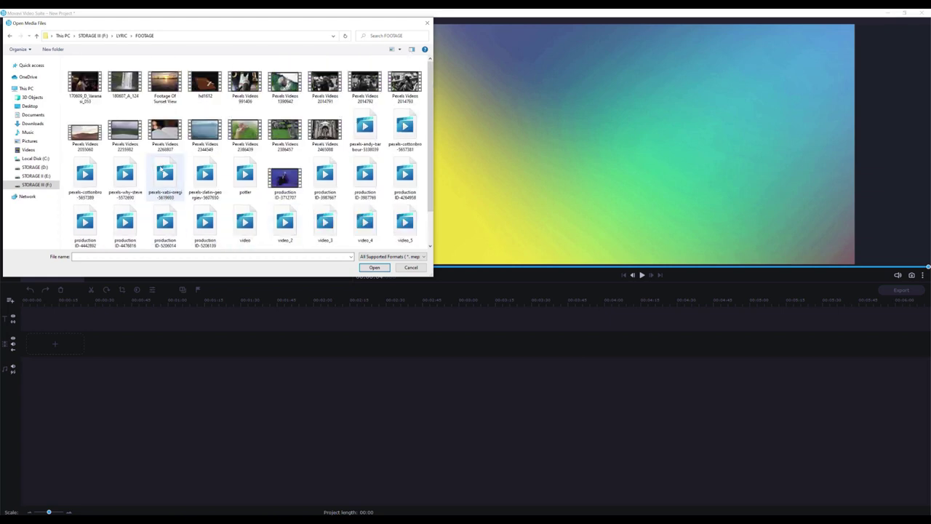
left_click(86, 84)
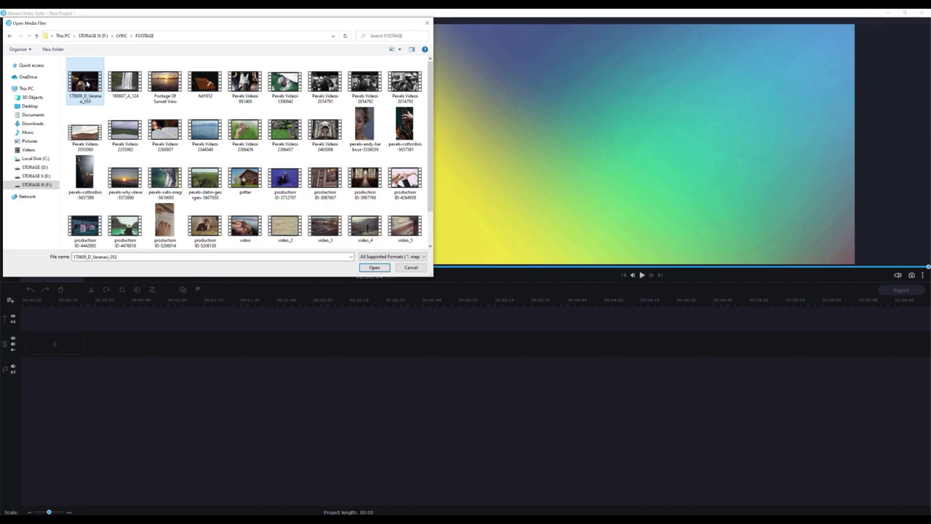
scroll(311, 217, "down", 1)
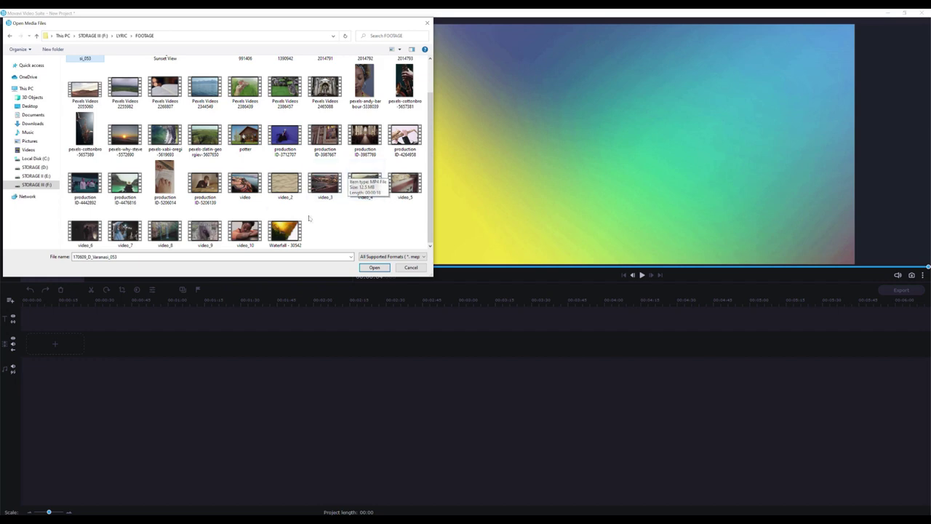
left_click(306, 230, "shift")
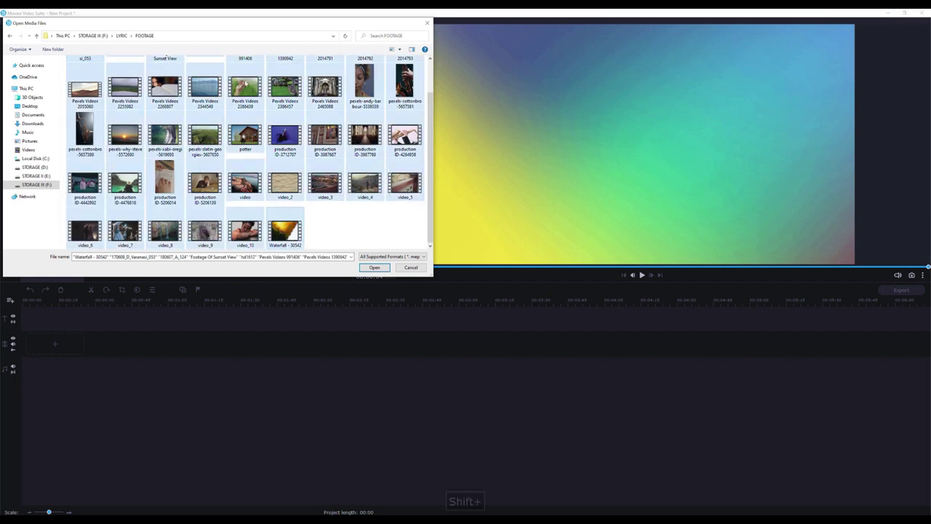
scroll(364, 180, "up", 1)
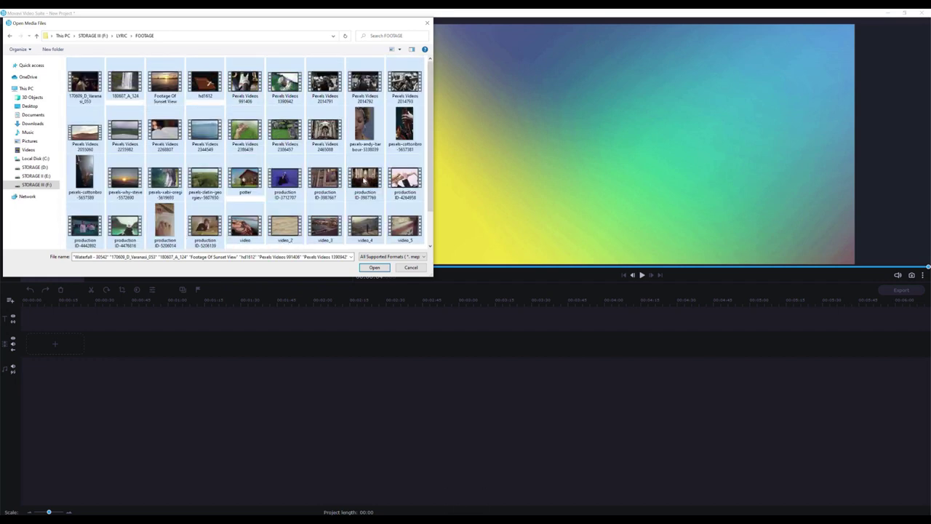
left_click(325, 180)
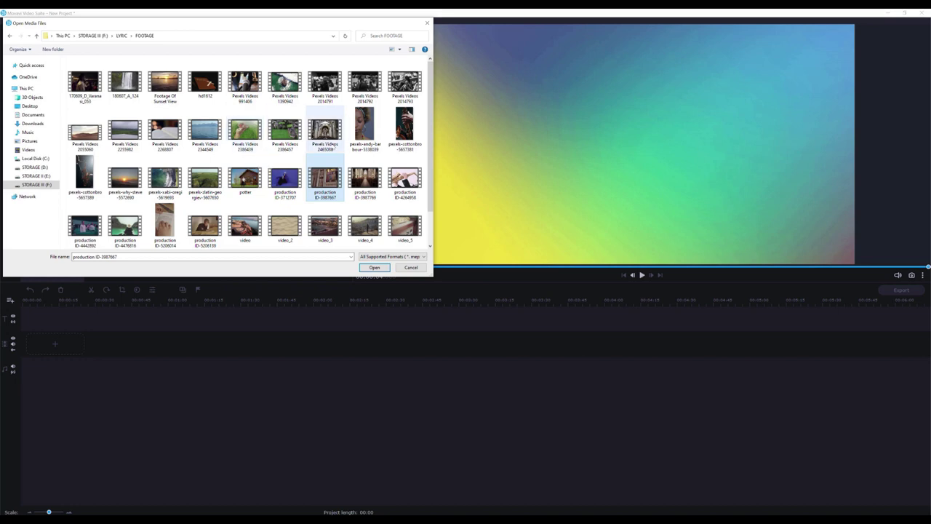
- Import the potter, video_9, video_10, production ID-4442892 and production ID-5206139 clips from the FOOTAGE folder into the Media Bin
scroll(334, 153, "down", 1)
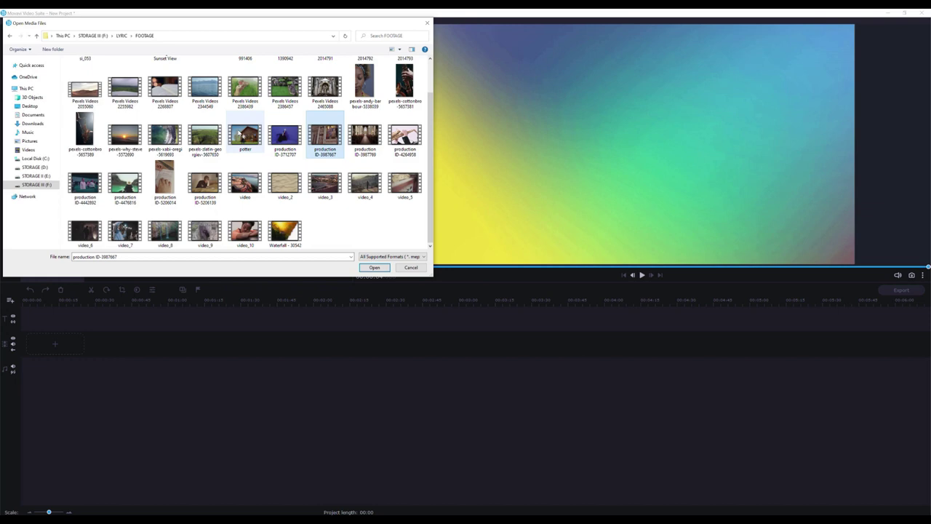
left_click(243, 135)
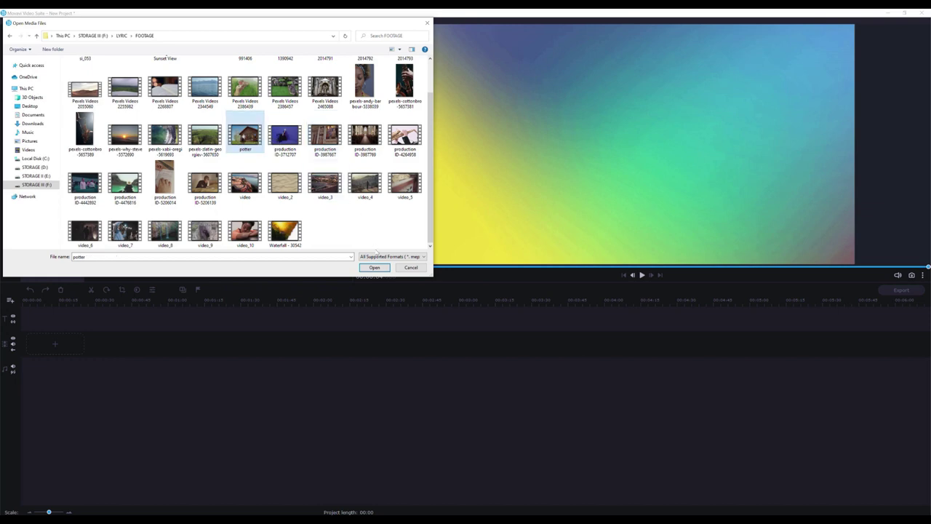
left_click(244, 233, "ctrl")
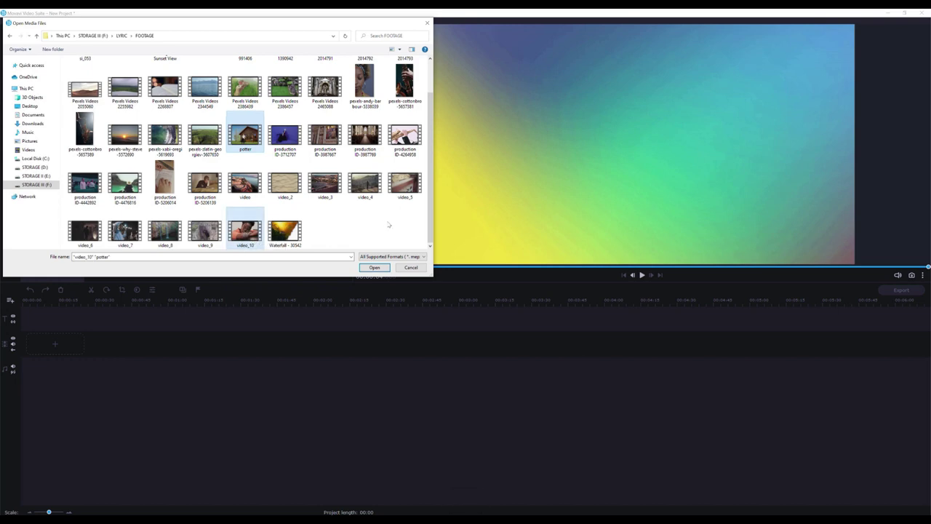
left_click(213, 182, "ctrl")
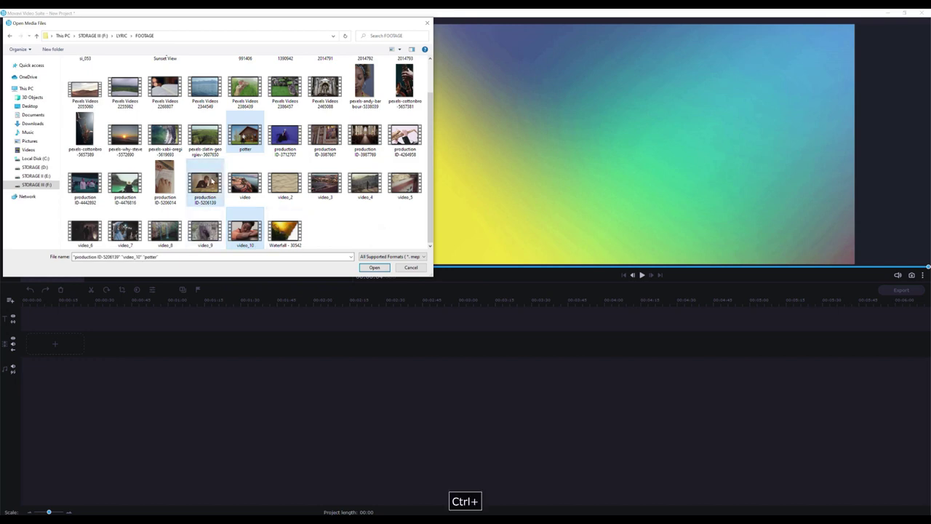
left_click(85, 183, "ctrl")
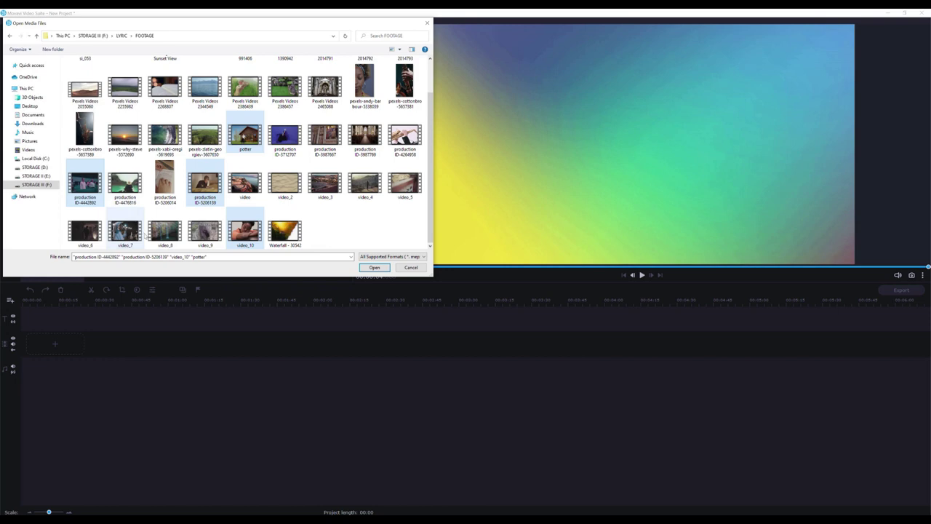
left_click(207, 230, "ctrl")
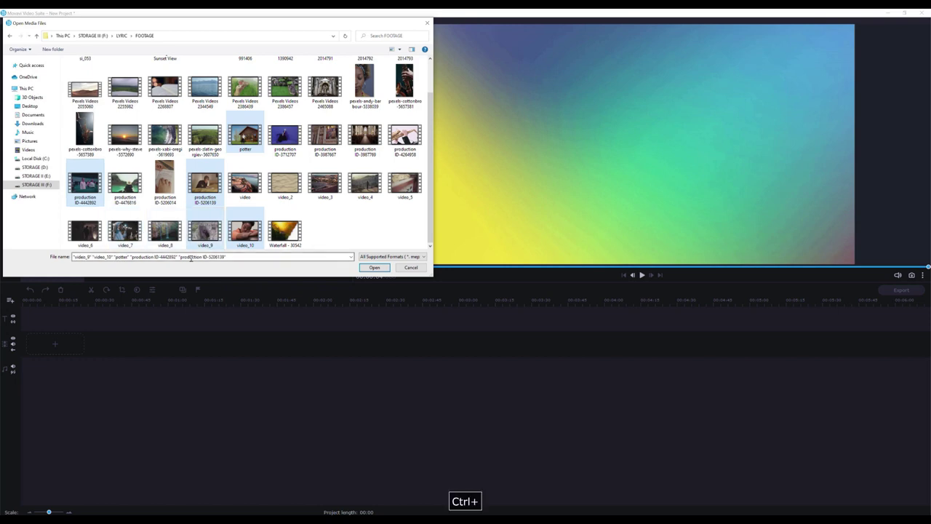
left_click(375, 268)
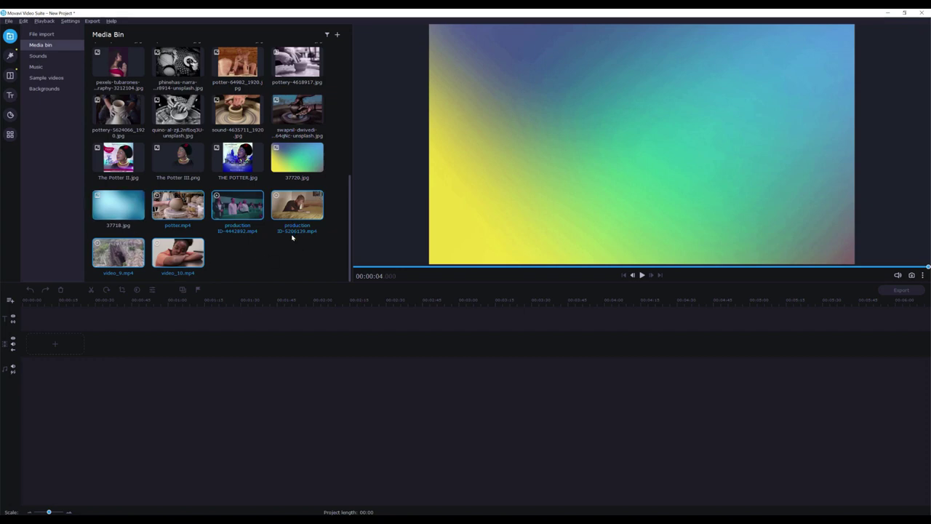
scroll(296, 253, "up", 1)
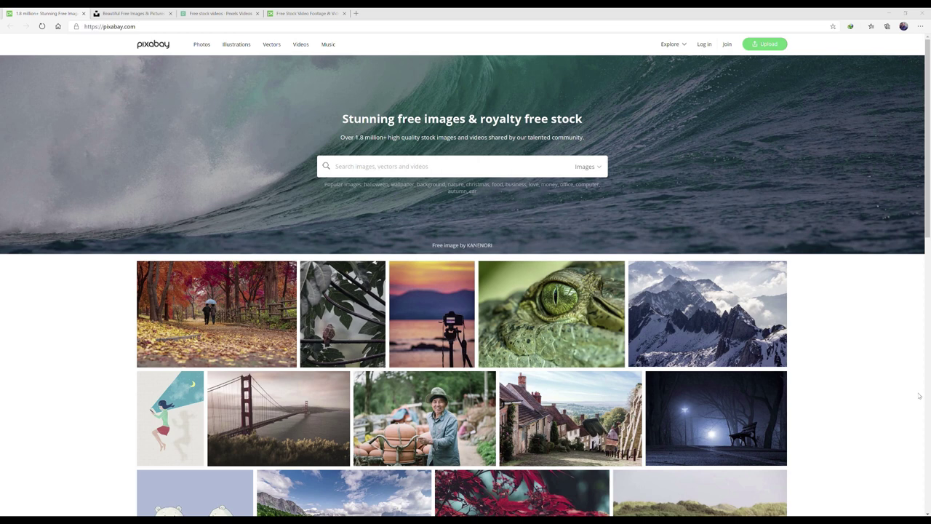
- Switch to the web browser, look over the Pixabay home page and search it for "potter" images
scroll(429, 342, "down", 2)
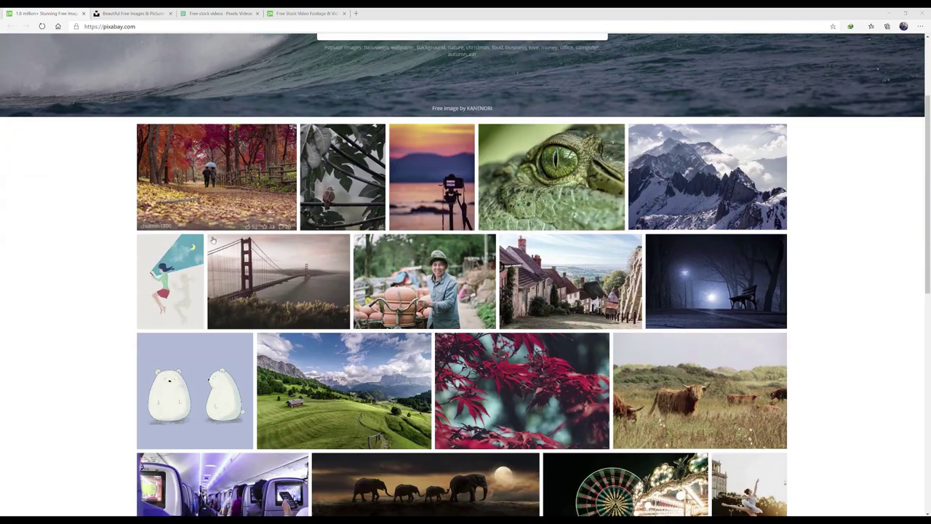
scroll(212, 239, "up", 2)
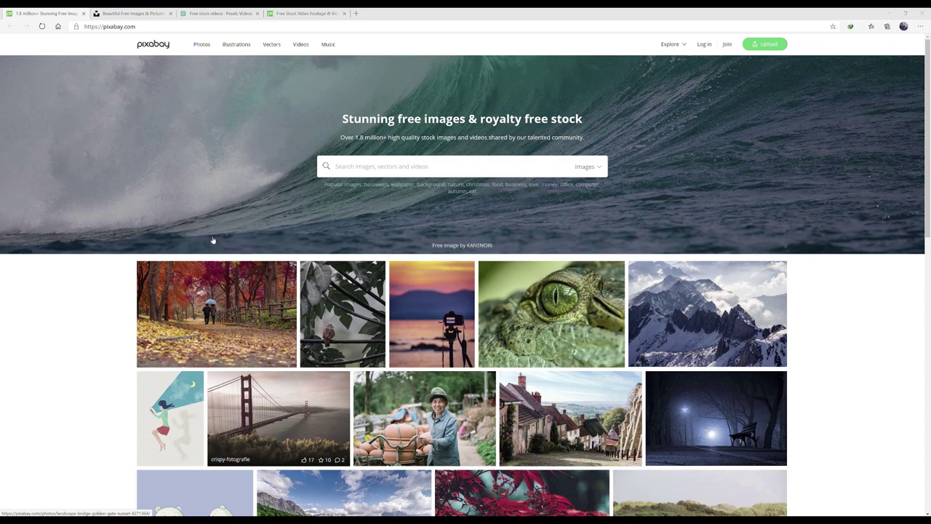
scroll(633, 189, "down", 8)
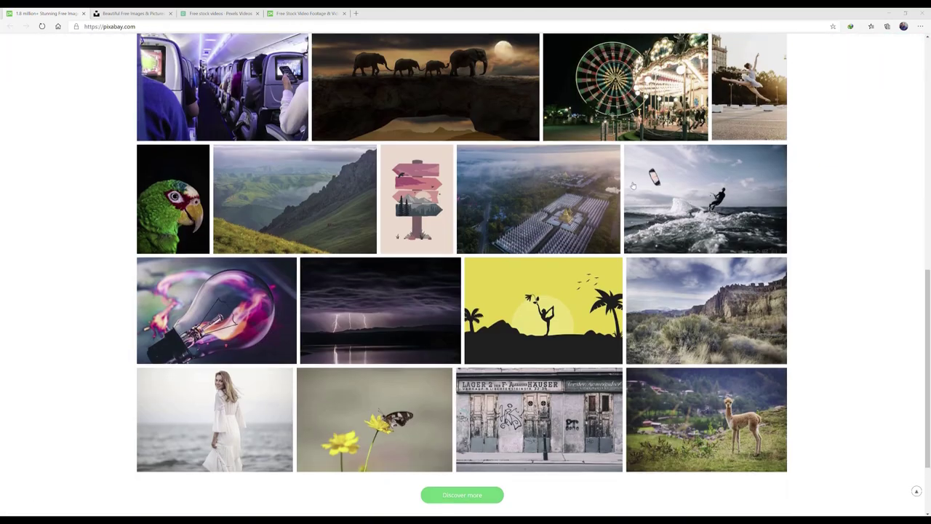
scroll(416, 242, "up", 10)
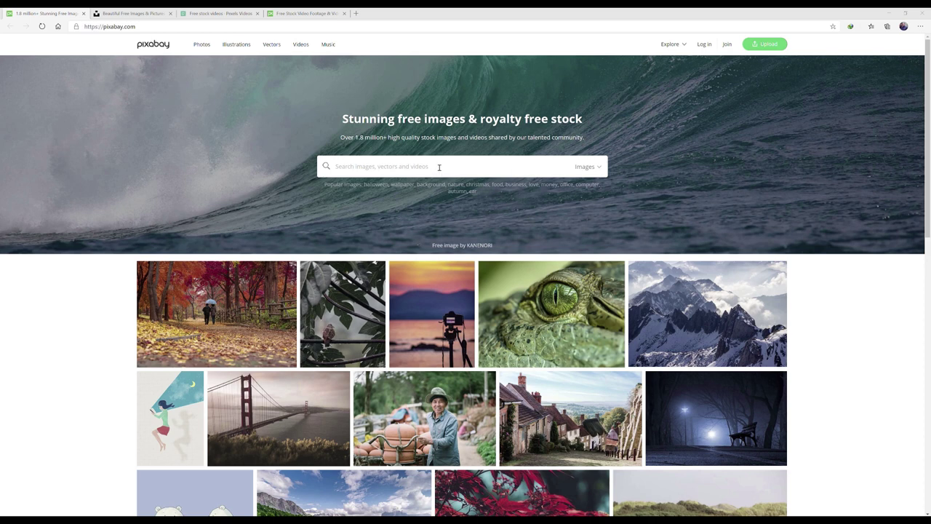
left_click(380, 166)
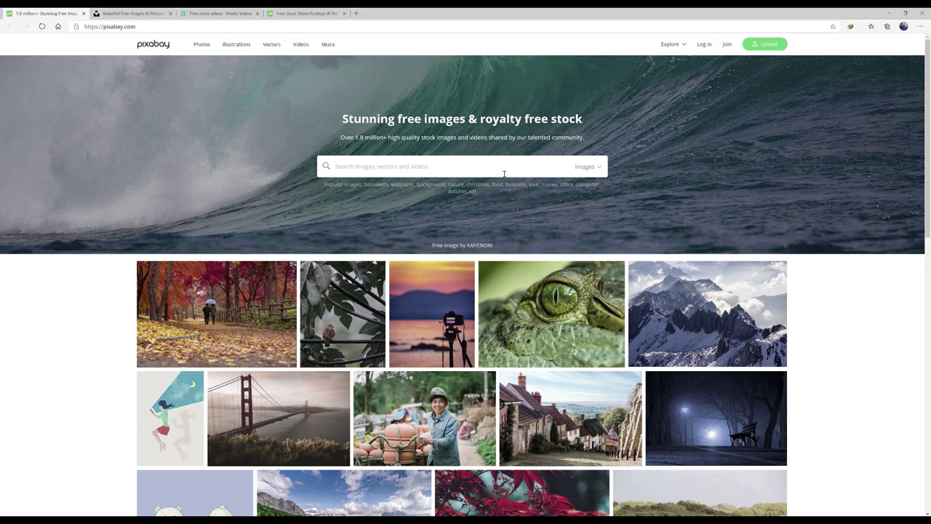
type("potter")
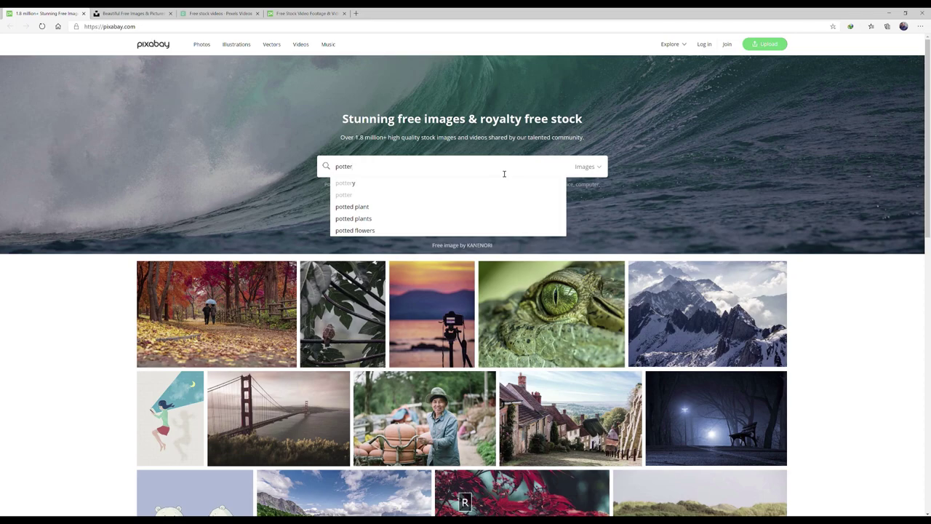
key("Return")
- Look through the Pixabay potter results, open the photo of hands shaping a vase to check its licence, and return to the results
scroll(504, 174, "down", 10)
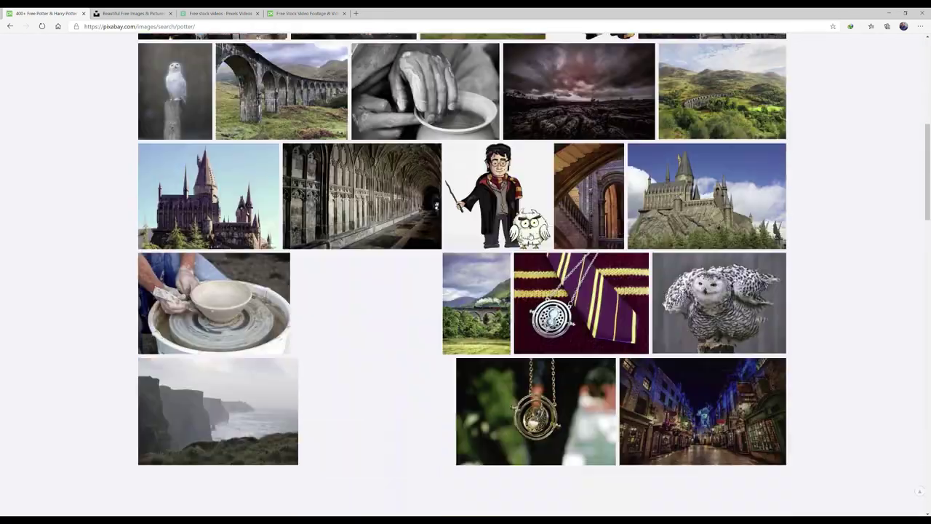
scroll(516, 313, "down", 5)
scroll(517, 313, "up", 12)
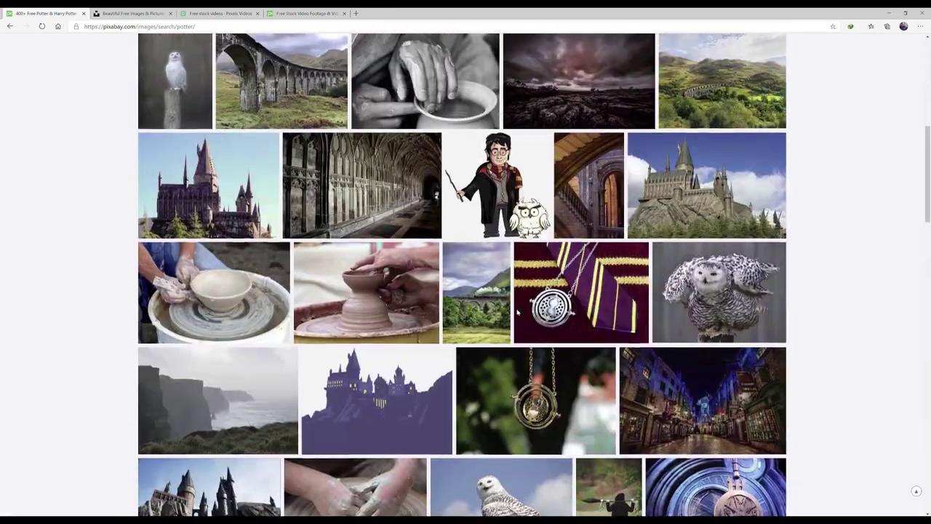
scroll(517, 313, "up", 3)
scroll(517, 313, "down", 10)
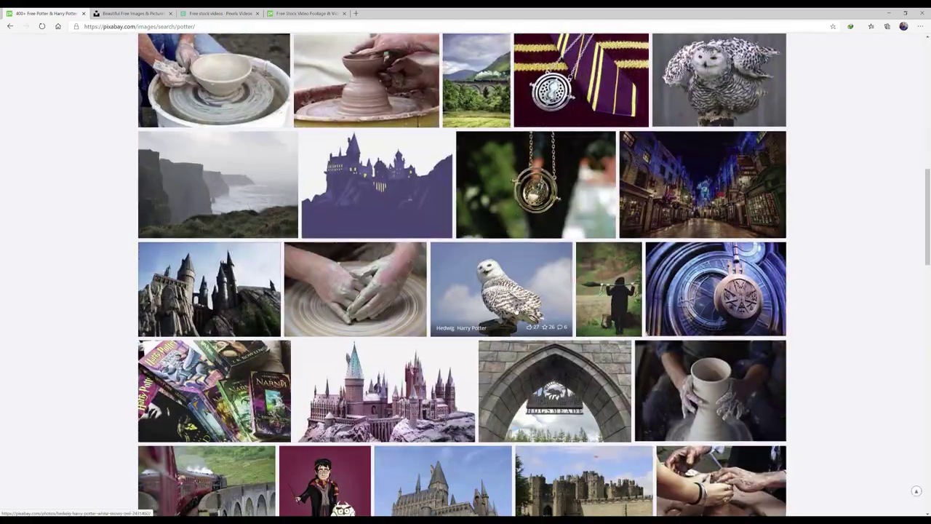
scroll(516, 314, "down", 1)
scroll(516, 315, "up", 12)
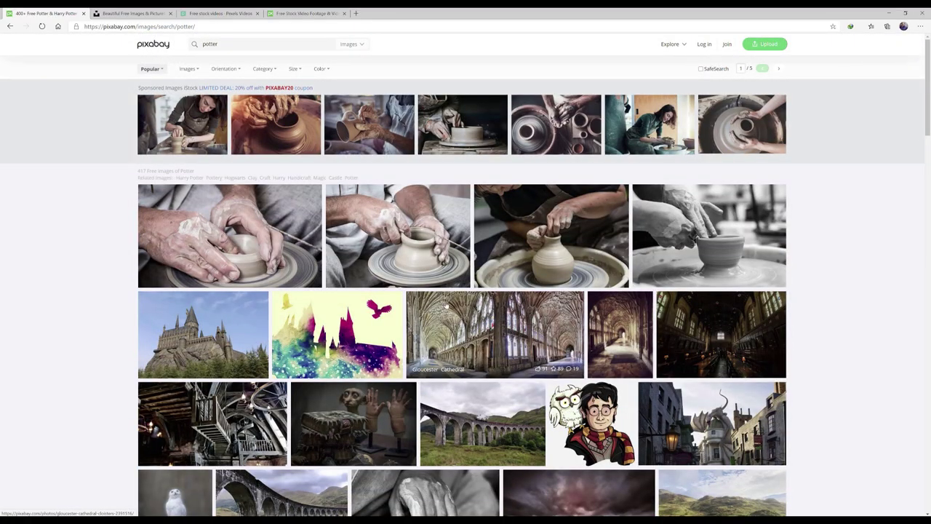
left_click(416, 235)
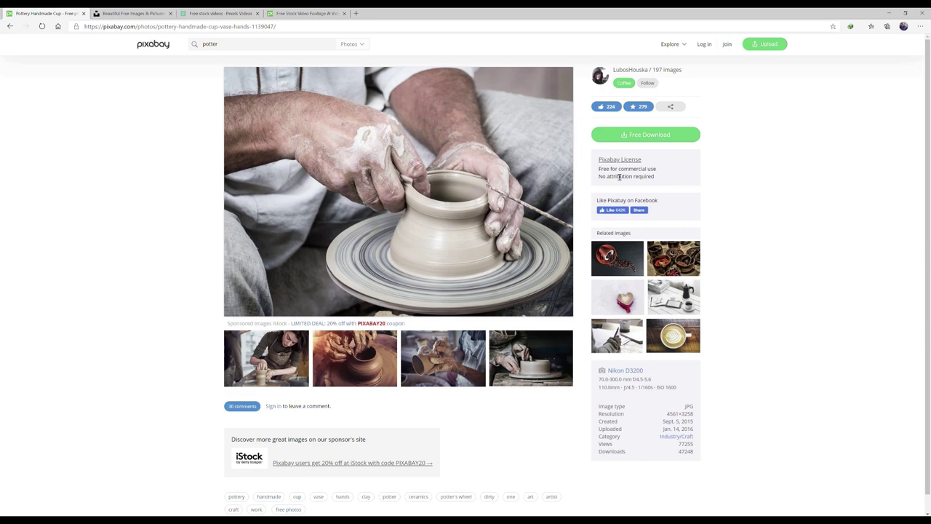
left_click(11, 27)
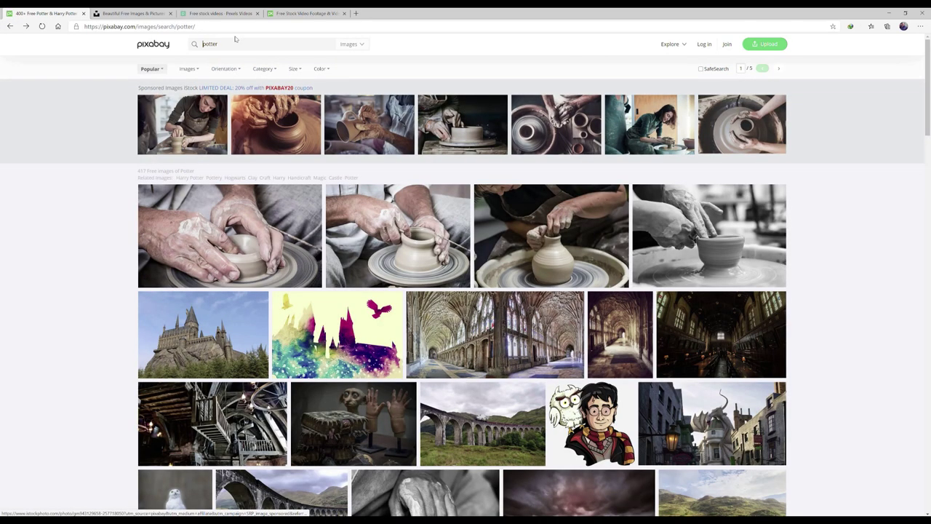
double_click(236, 46)
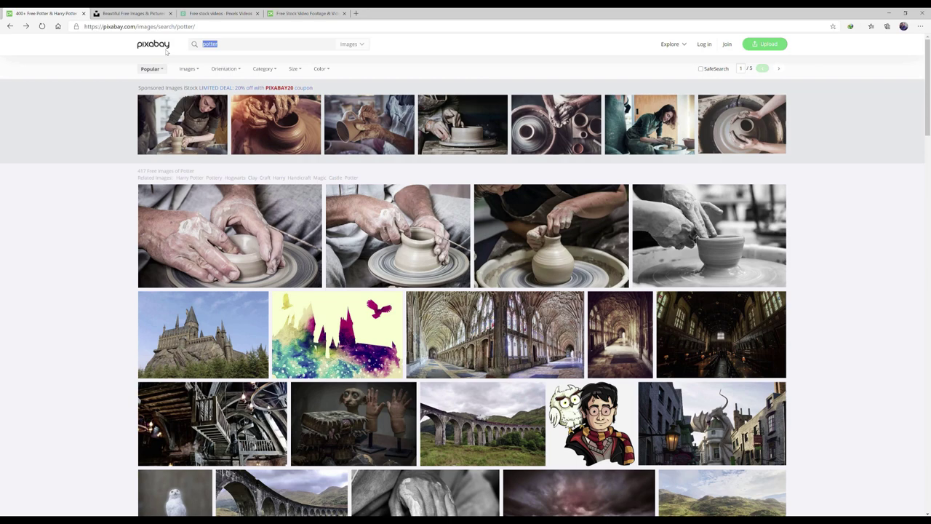
- Switch to the Unsplash site, search for "potter" photos and look through the results
left_click(132, 13)
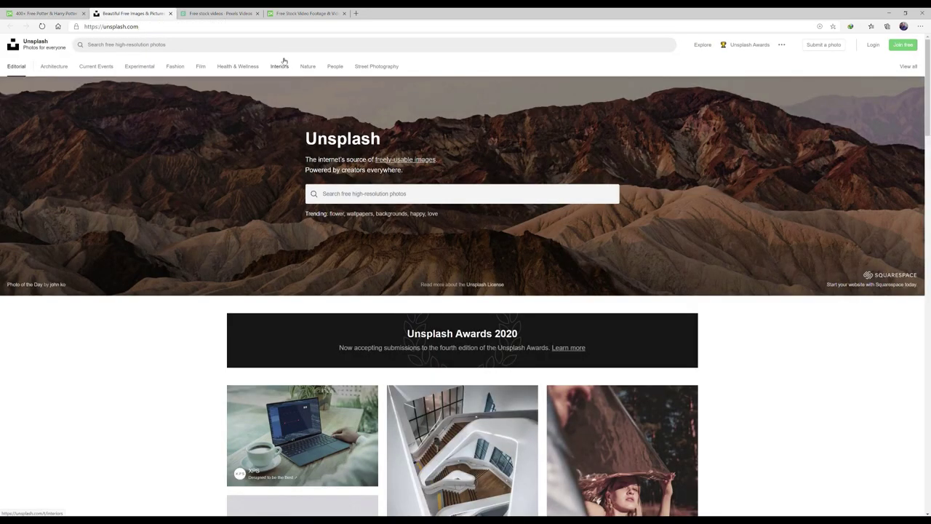
left_click(431, 196)
type("potter")
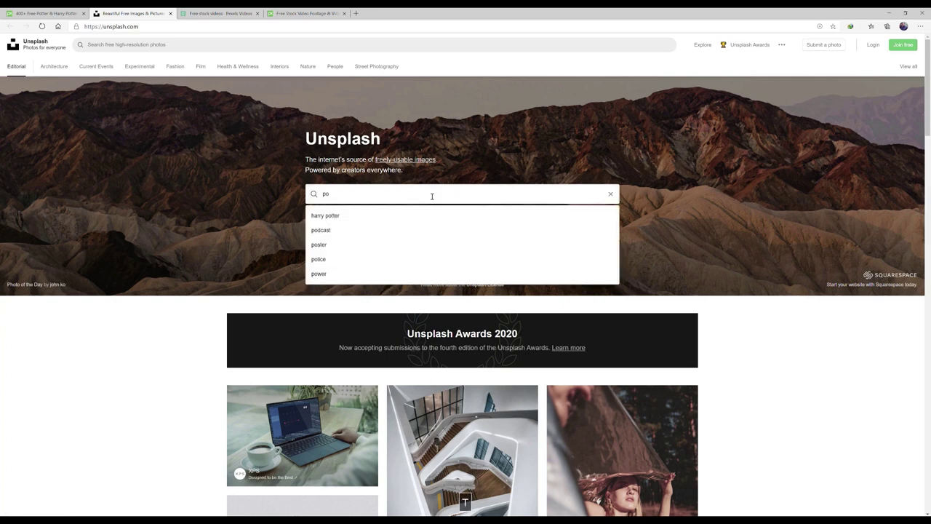
key("Return")
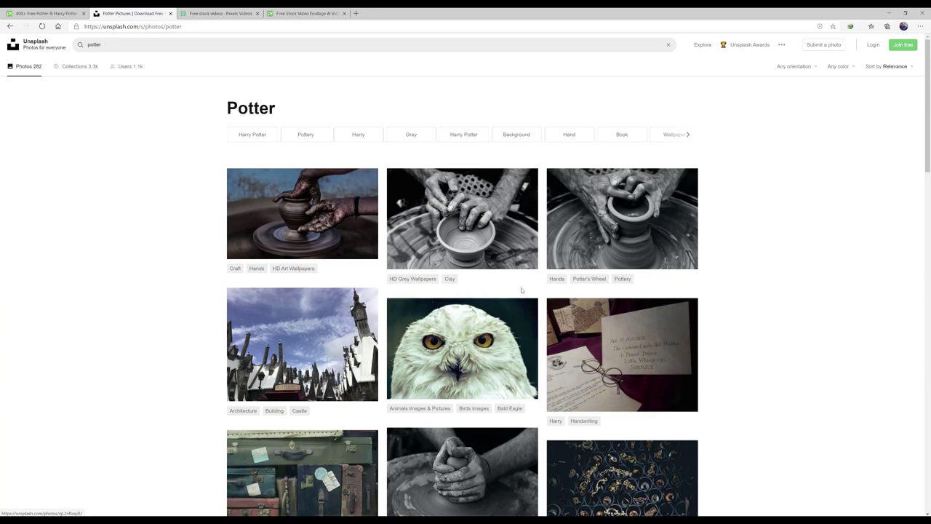
scroll(575, 323, "down", 5)
scroll(575, 323, "up", 6)
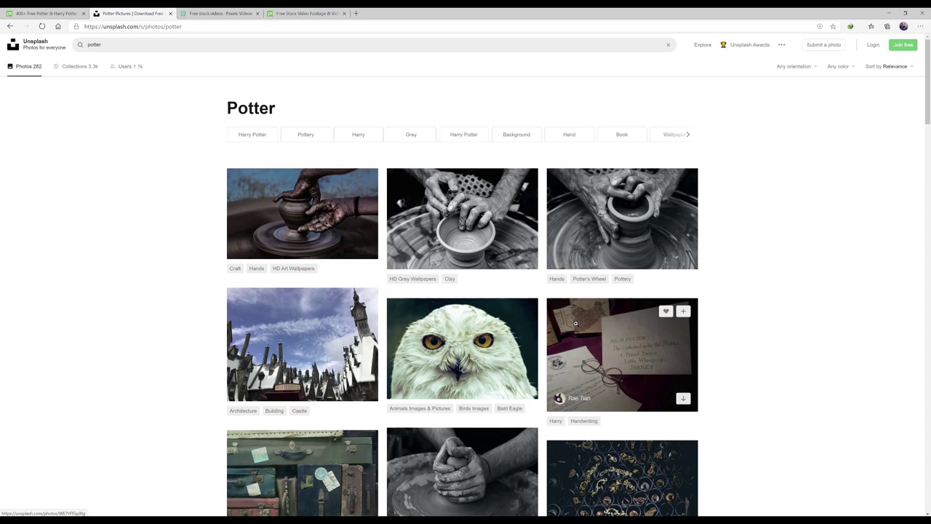
- Search Unsplash for "church" photos
left_click(192, 44)
type("church")
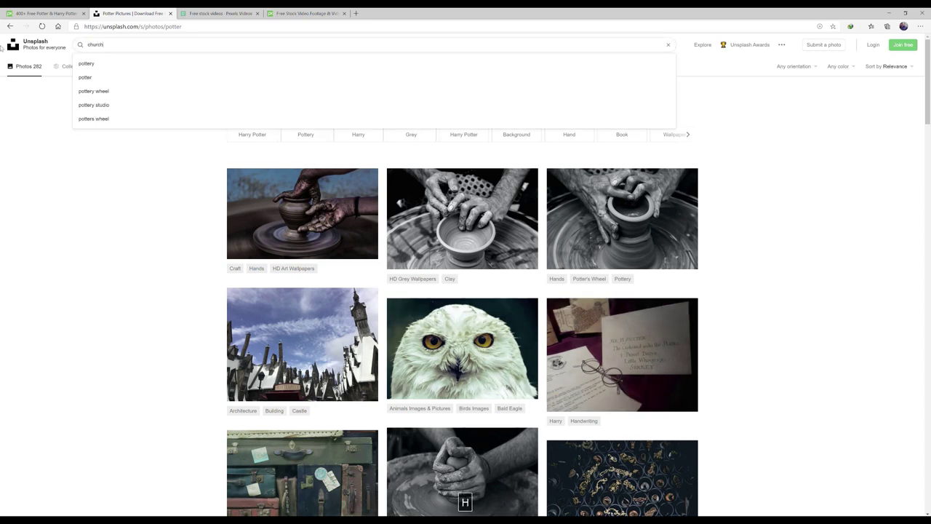
key("Return")
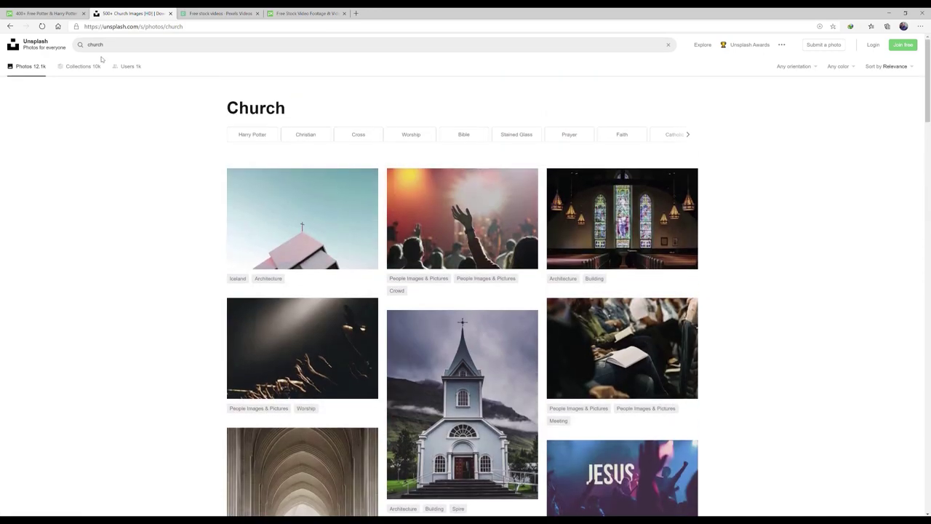
- Search Unsplash for "business" photos and look through the results
left_click(101, 46)
type("business")
key("Return")
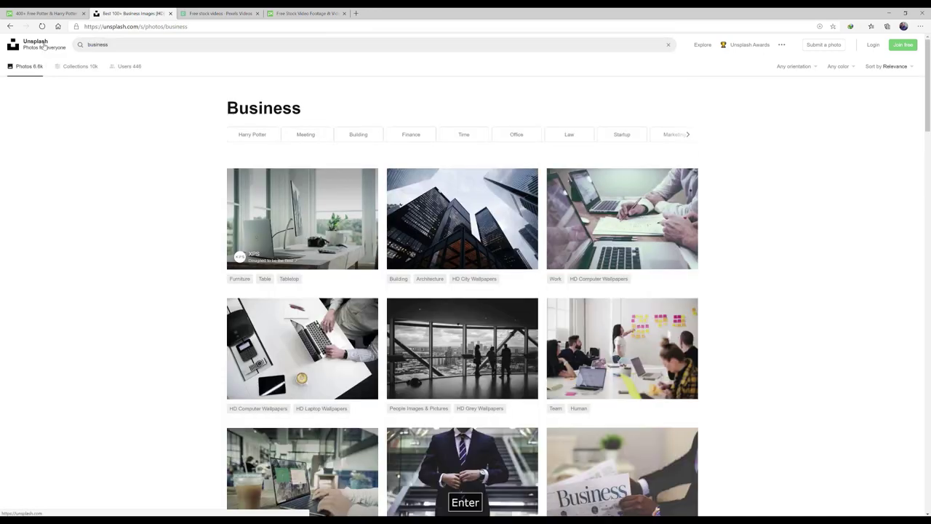
scroll(676, 499, "down", 2)
scroll(675, 500, "down", 3)
scroll(484, 460, "up", 5)
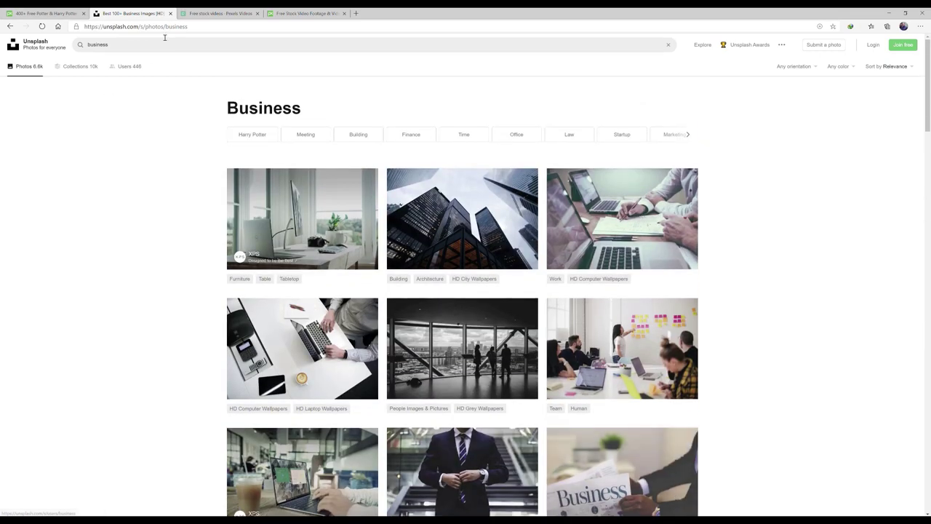
- Switch to the Pexels videos site, search for "potter" videos and look through the results
left_click(220, 13)
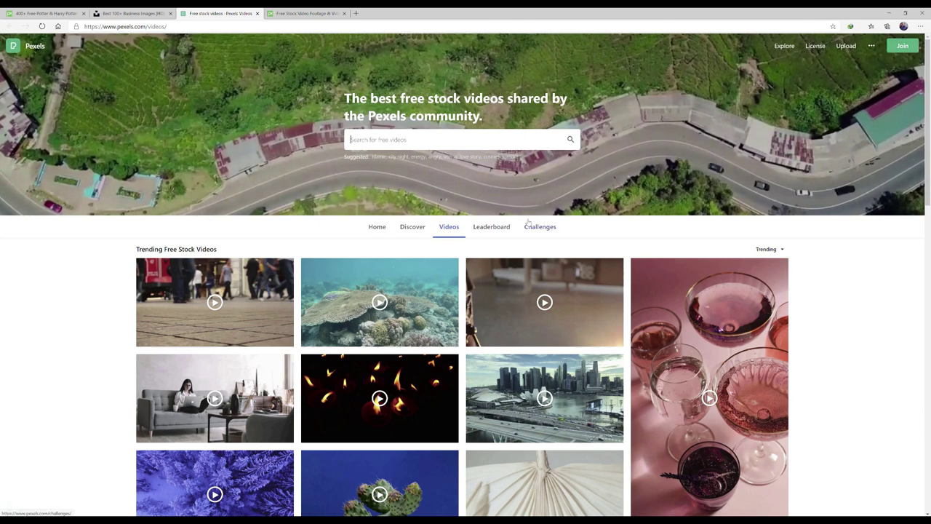
left_click(422, 141)
type("potter")
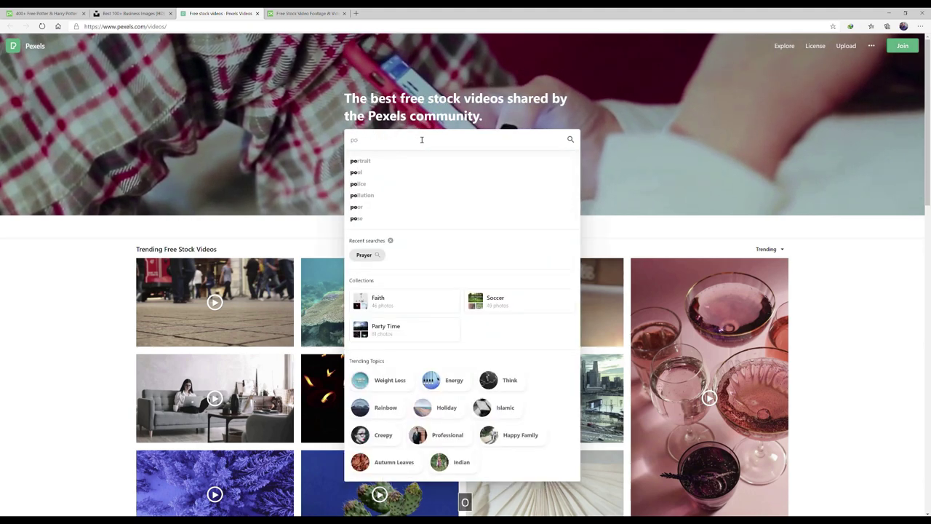
key("Return")
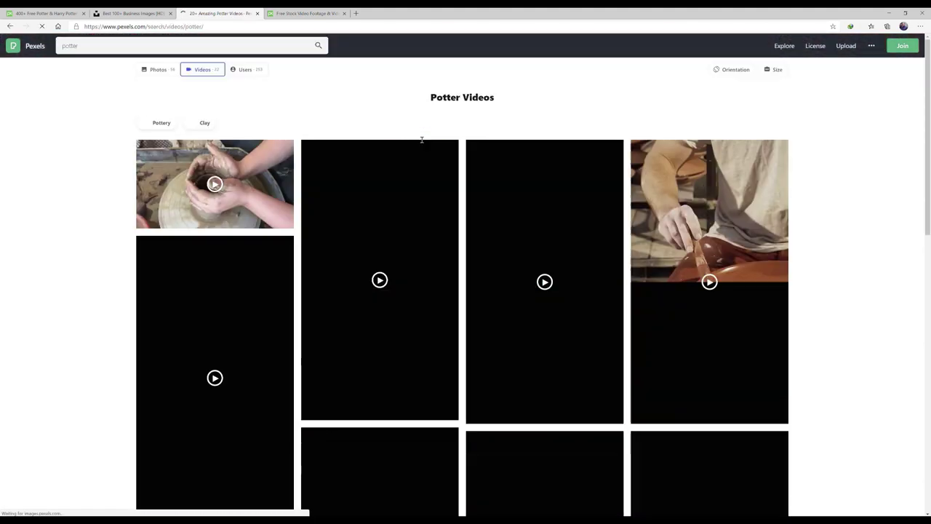
scroll(657, 354, "down", 10)
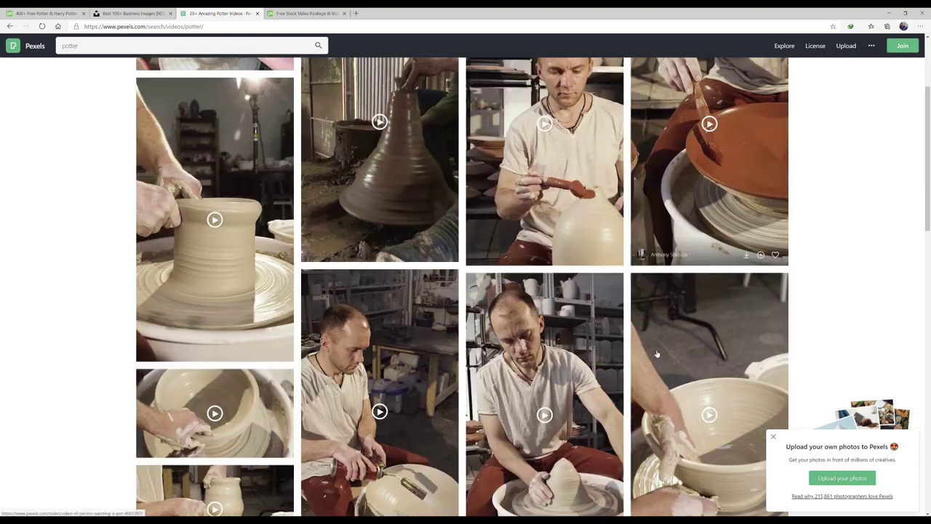
scroll(657, 354, "down", 8)
scroll(657, 354, "up", 9)
scroll(657, 354, "down", 3)
scroll(657, 354, "down", 6)
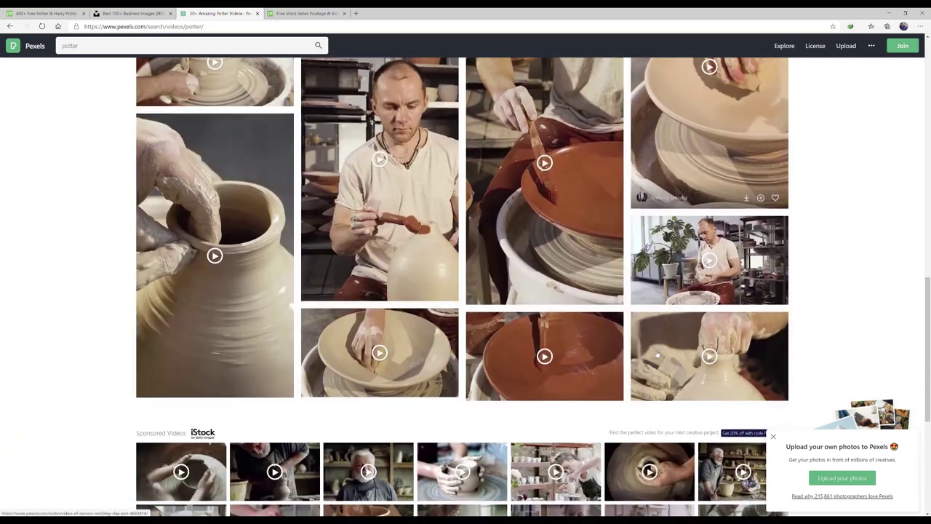
scroll(420, 277, "up", 15)
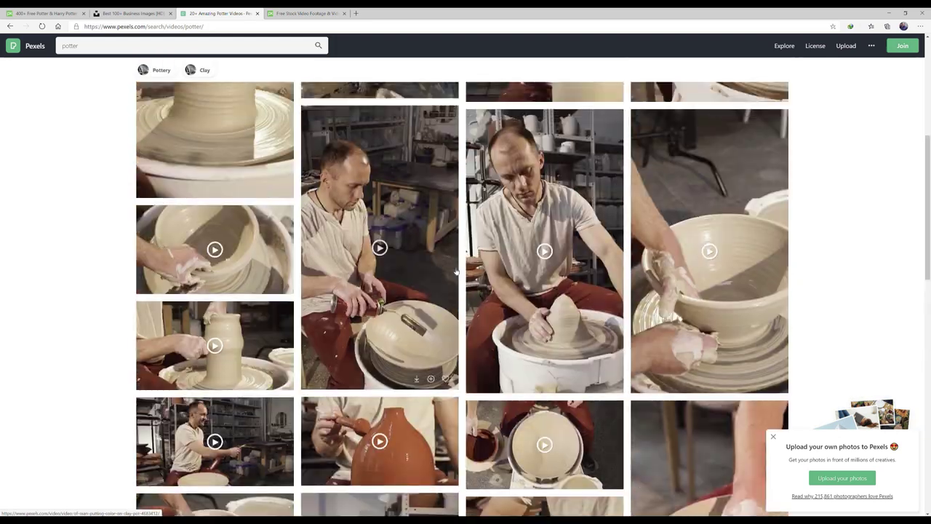
- Switch to the Pixabay videos site, search for "potter" videos and look through the results
left_click(325, 13)
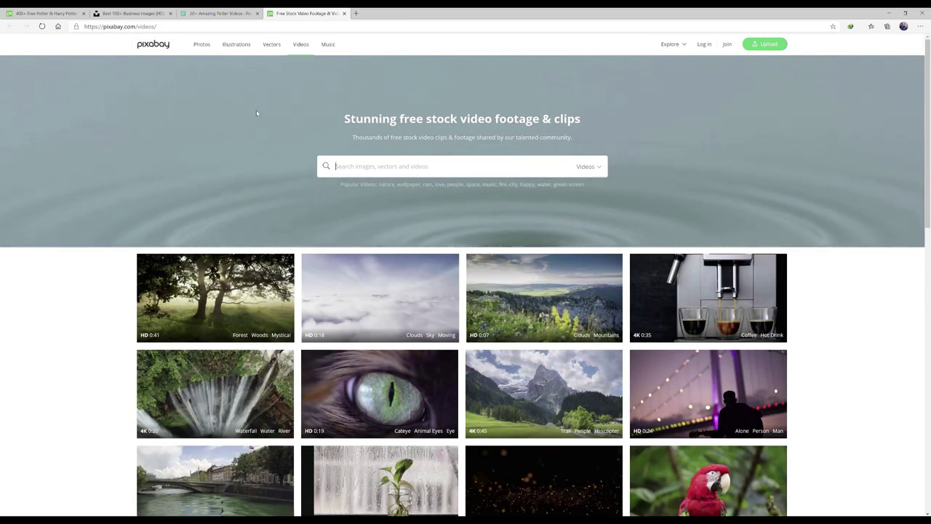
left_click(418, 168)
type("potter")
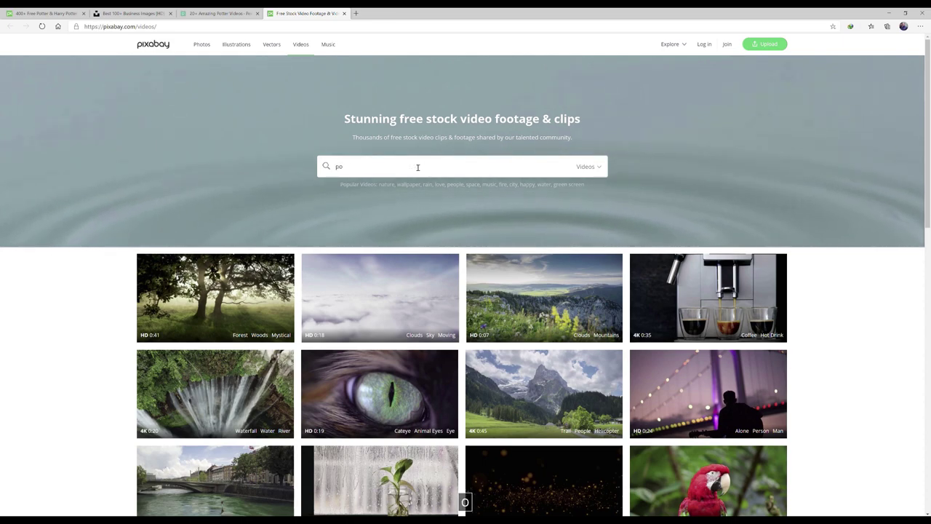
key("Return")
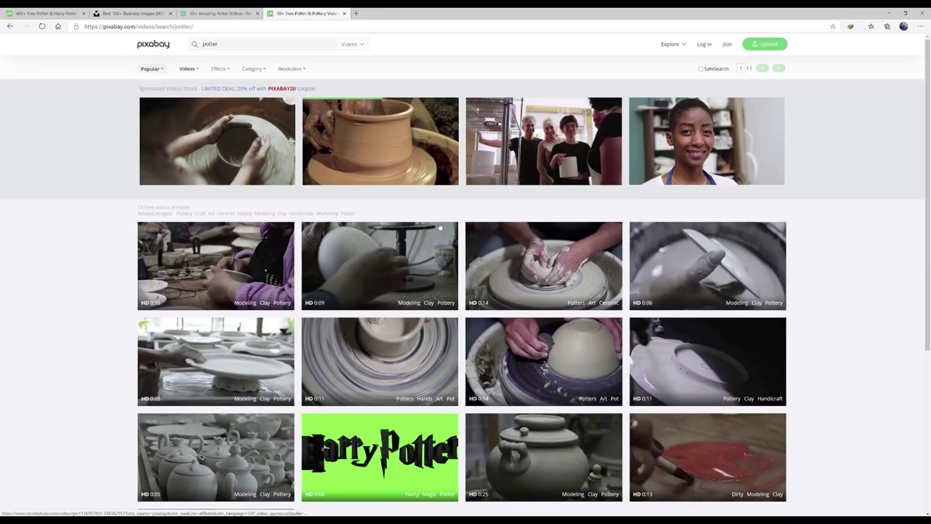
scroll(694, 434, "down", 5)
scroll(694, 434, "up", 5)
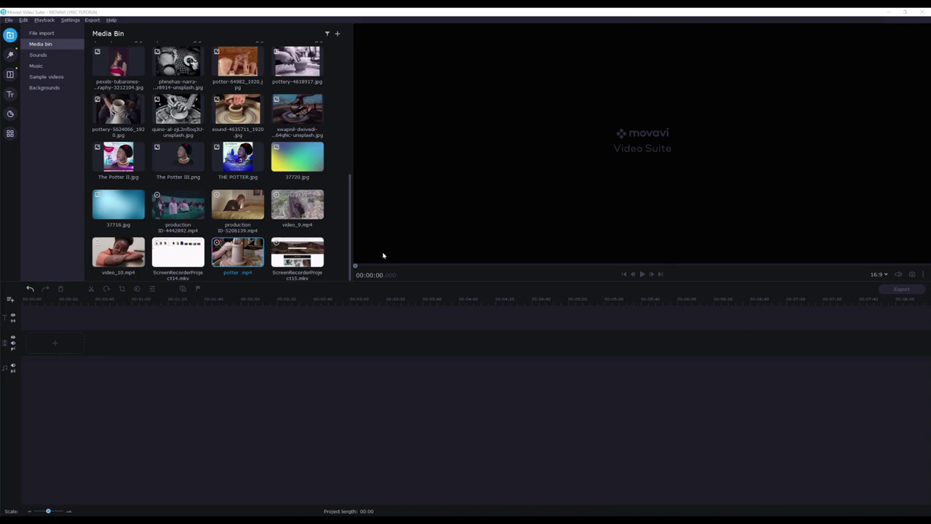
- Switch back to Movavi Video Suite, preview the 37720.jpg gradient background and place it at the start of the video track
scroll(282, 228, "up", 5)
scroll(282, 227, "up", 1)
scroll(277, 228, "down", 8)
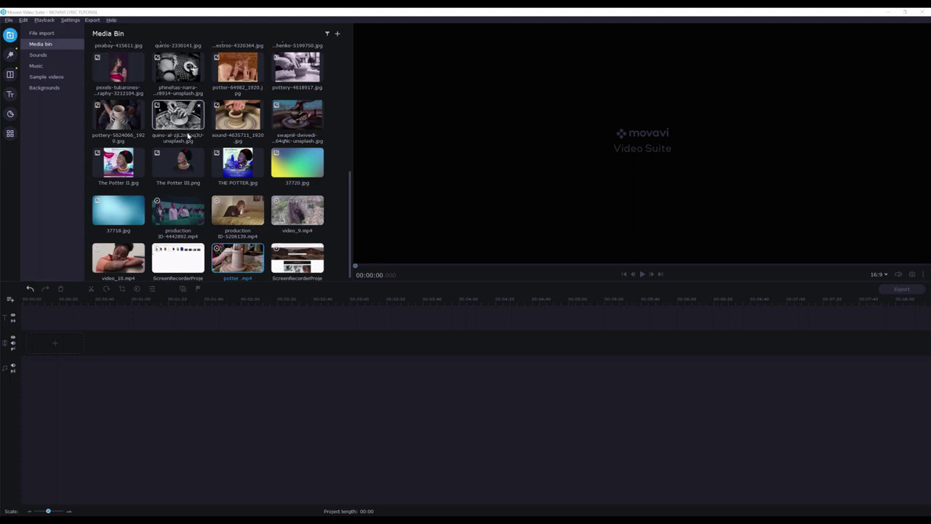
scroll(186, 145, "down", 1)
left_click(297, 167)
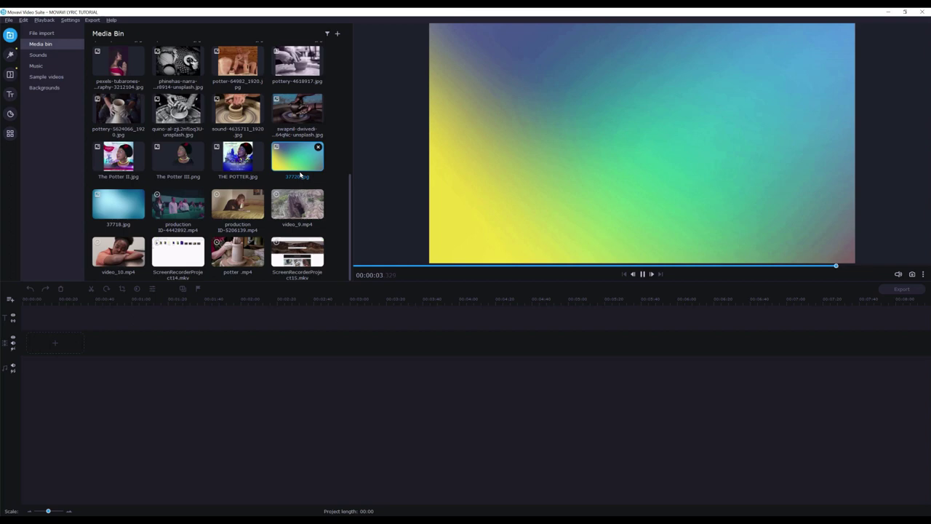
left_click(244, 159)
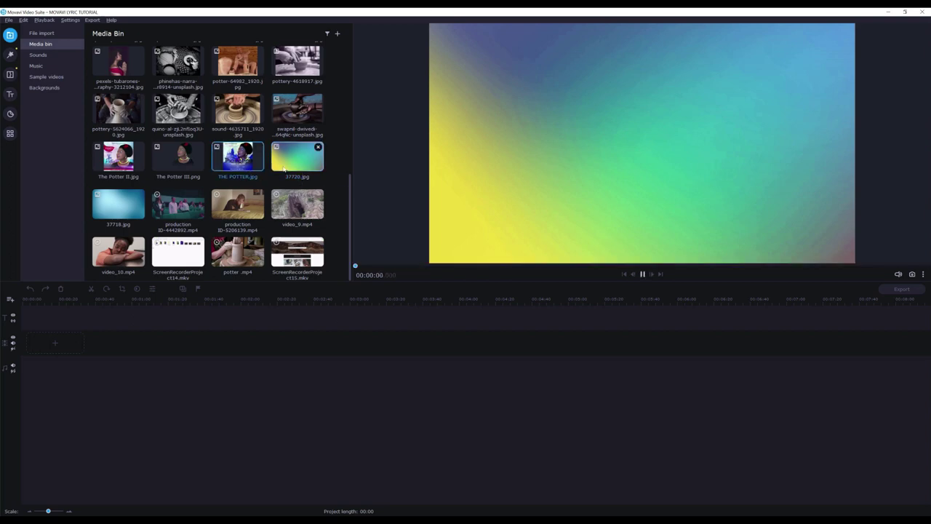
left_click(296, 153)
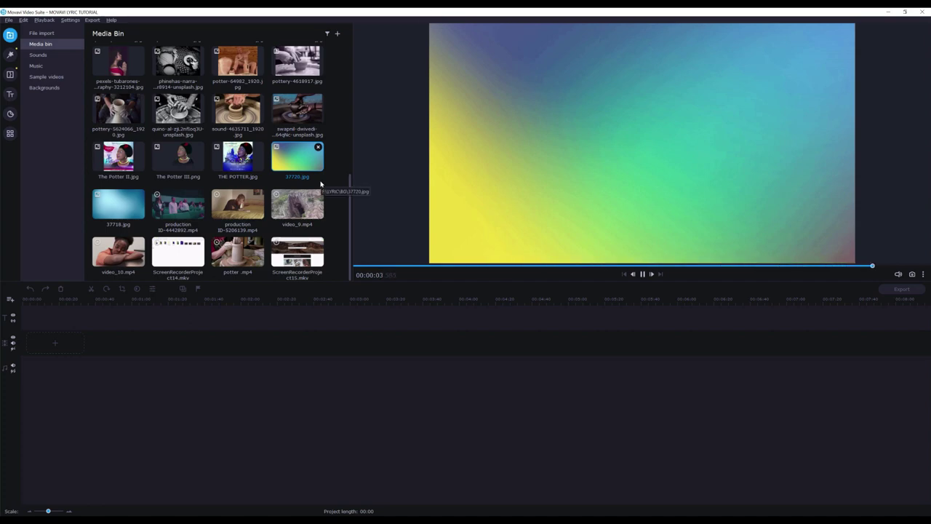
left_click_drag(295, 159, 31, 336)
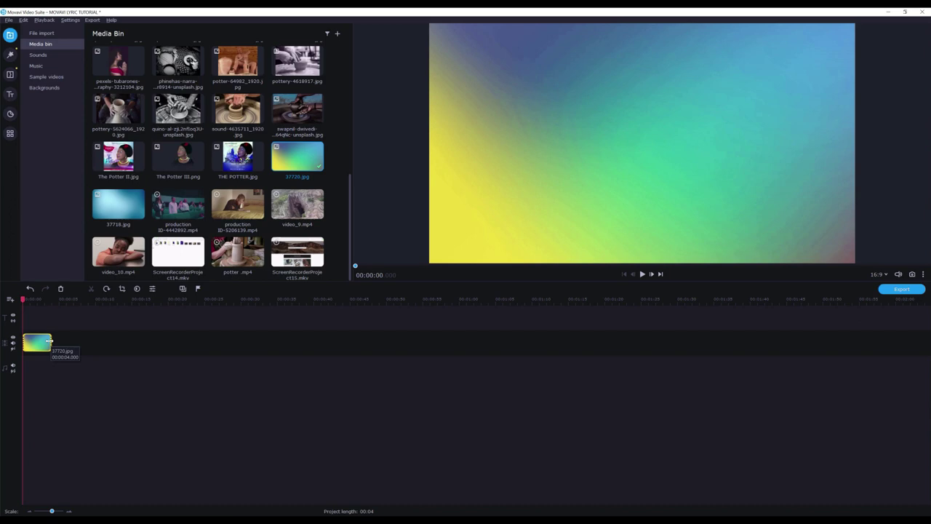
- Extend the 37720.jpg background clip to about 2:03 on the timeline and save the project
left_click_drag(49, 341, 612, 345)
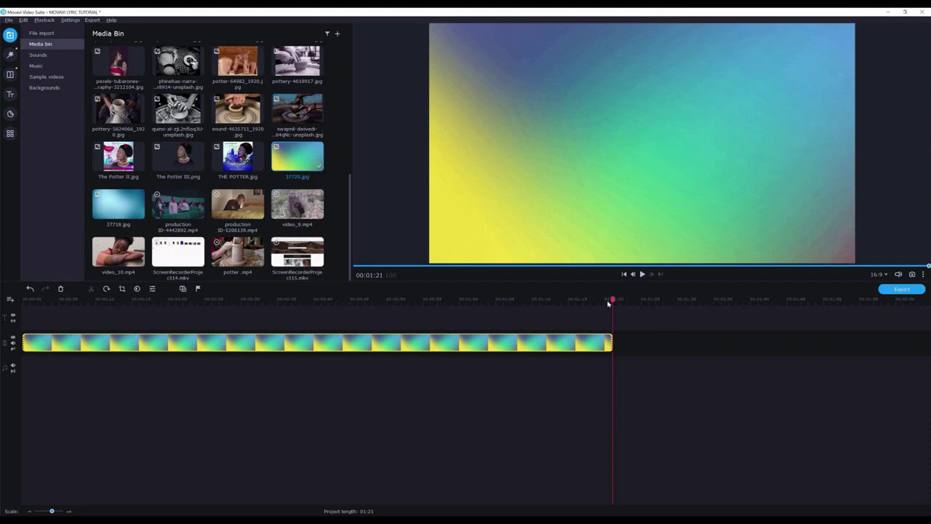
left_click(55, 344)
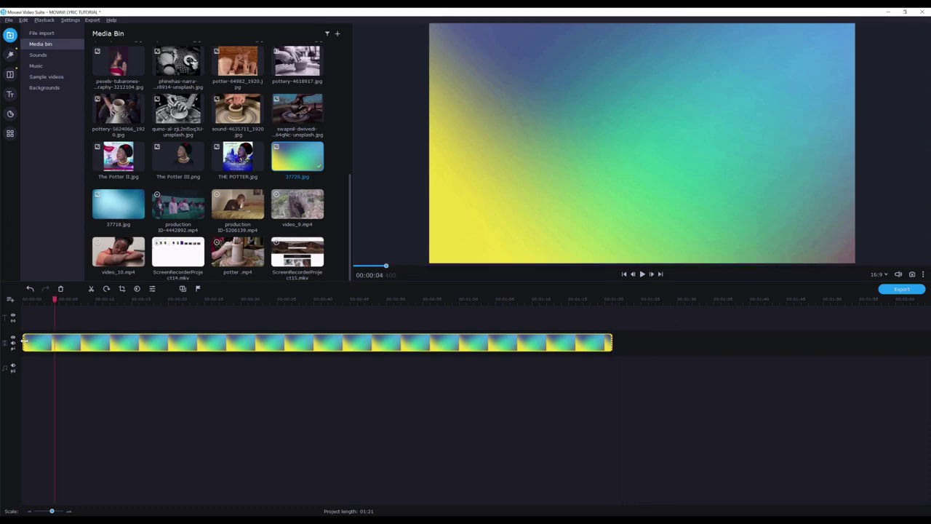
left_click_drag(614, 346, 918, 346)
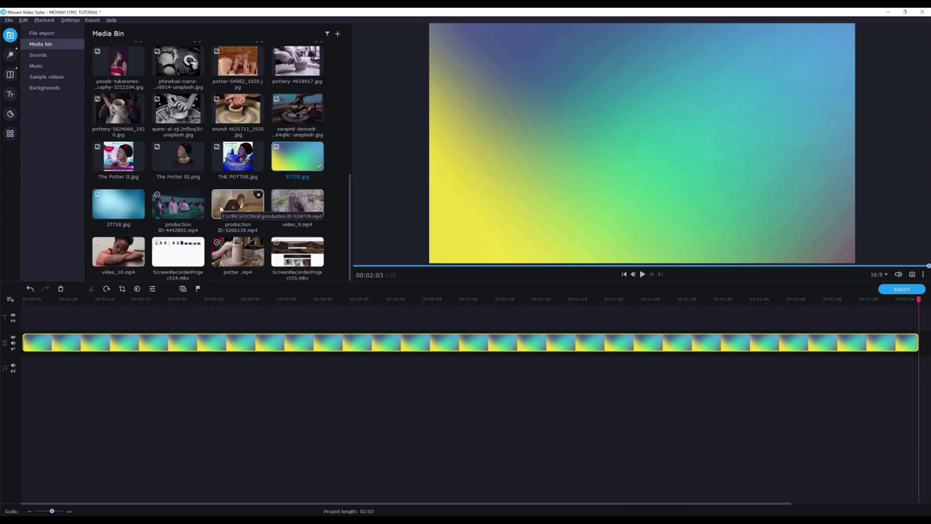
key("ctrl+s")
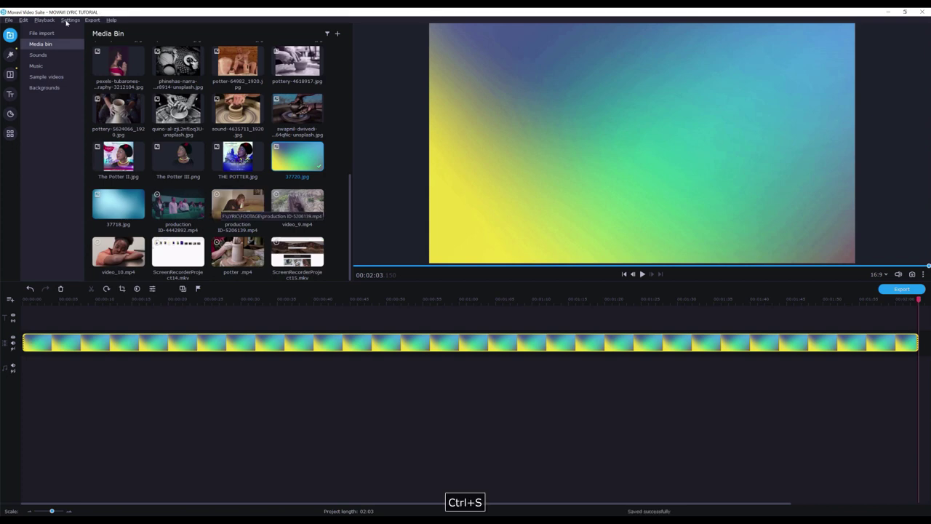
- Import the THE POTTER song file from the AUDIO folder inside LYRIC
left_click(43, 33)
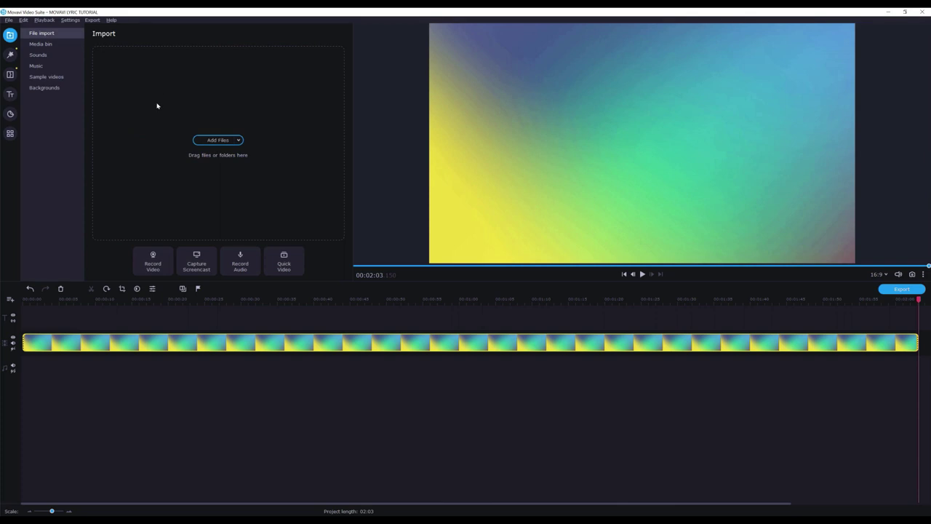
left_click(220, 140)
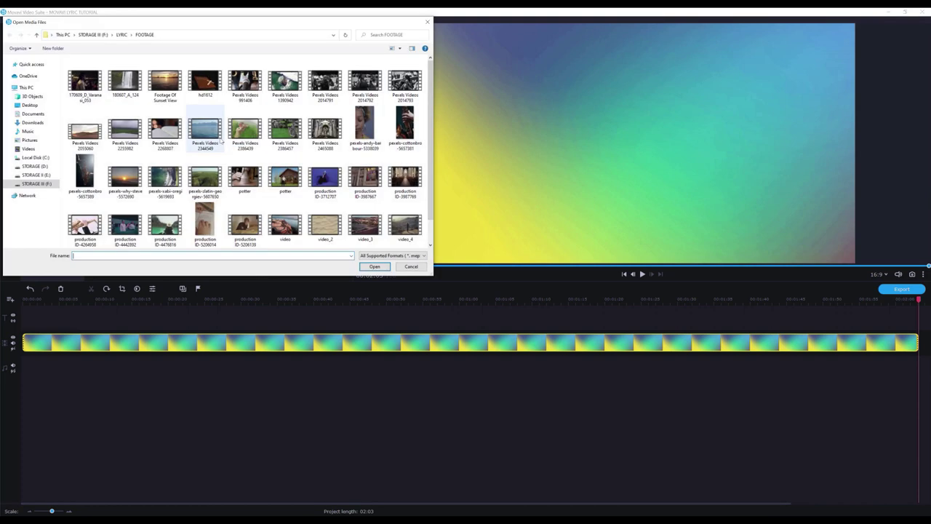
left_click(35, 34)
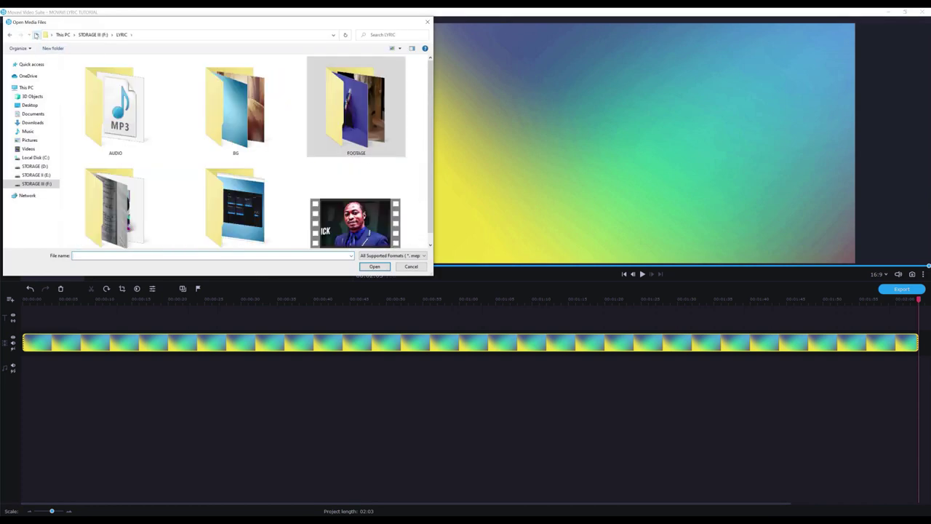
double_click(129, 116)
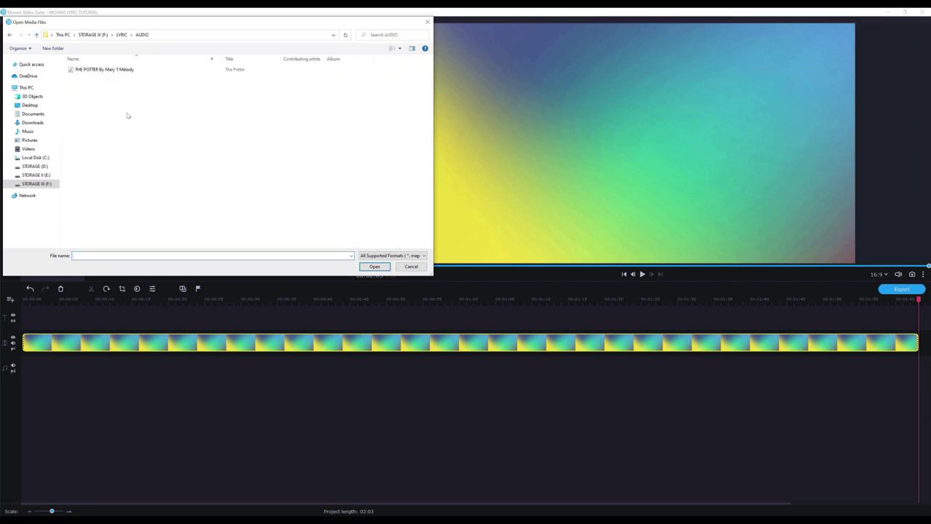
left_click(100, 71)
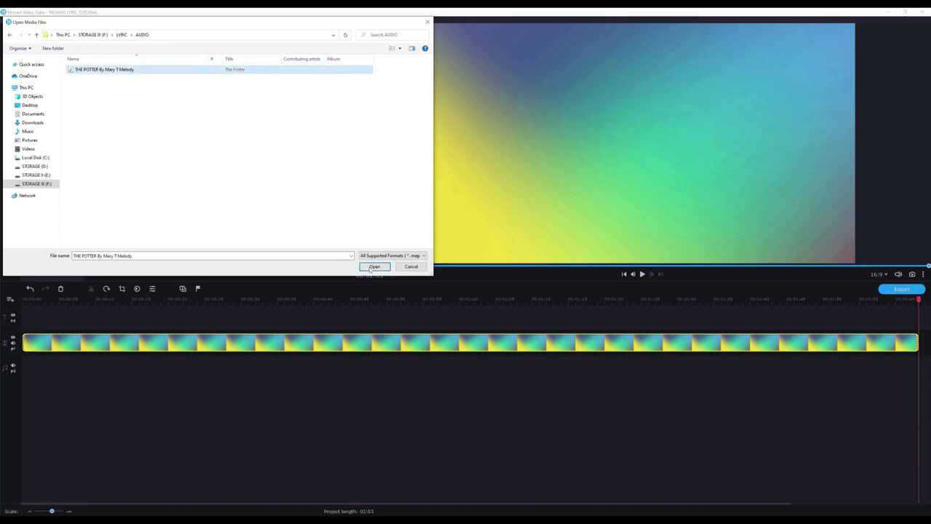
left_click(372, 267)
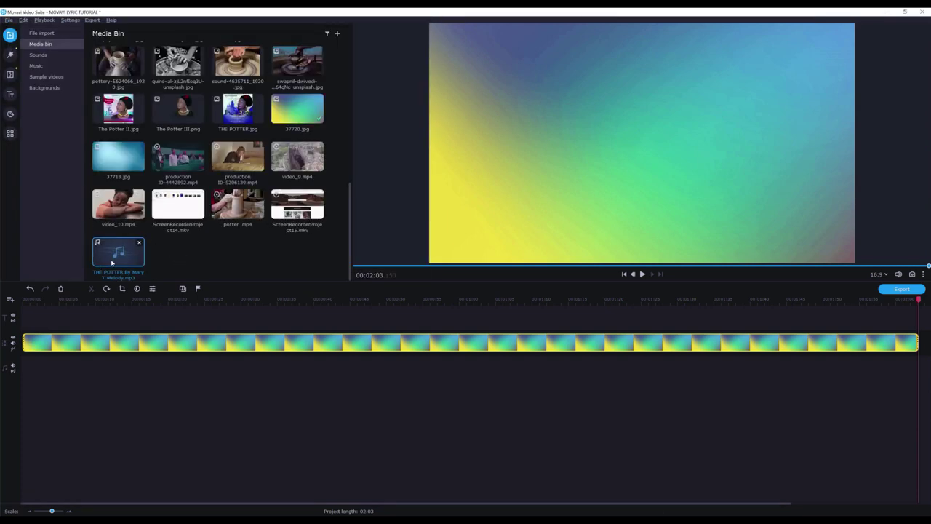
- Place the THE POTTER song at the start of the audio track and compare its length with the background clip
left_click_drag(114, 251, 23, 367)
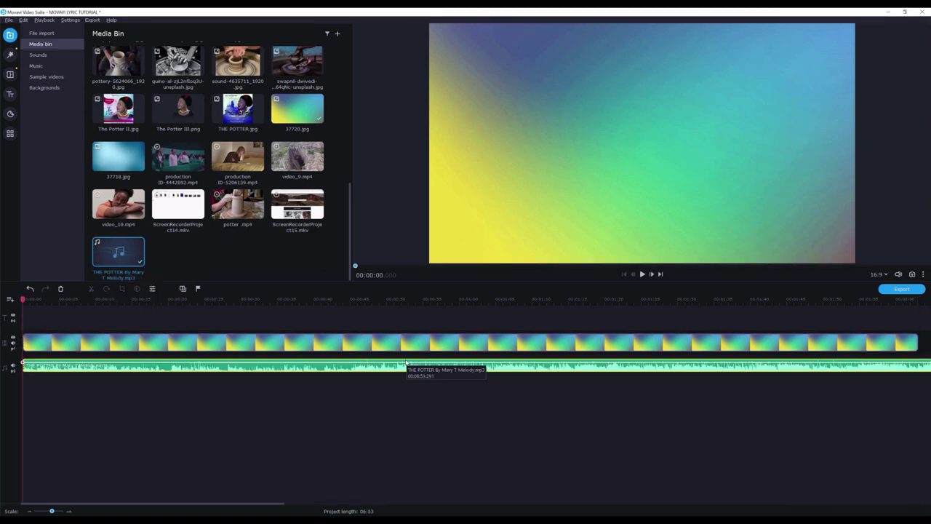
scroll(169, 380, "down", 3)
scroll(169, 380, "up", 2)
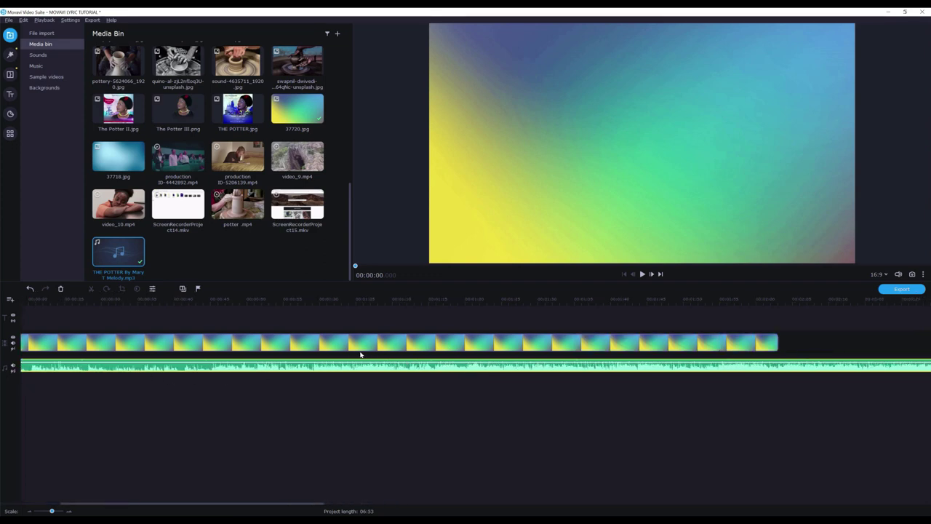
scroll(293, 384, "up", 2)
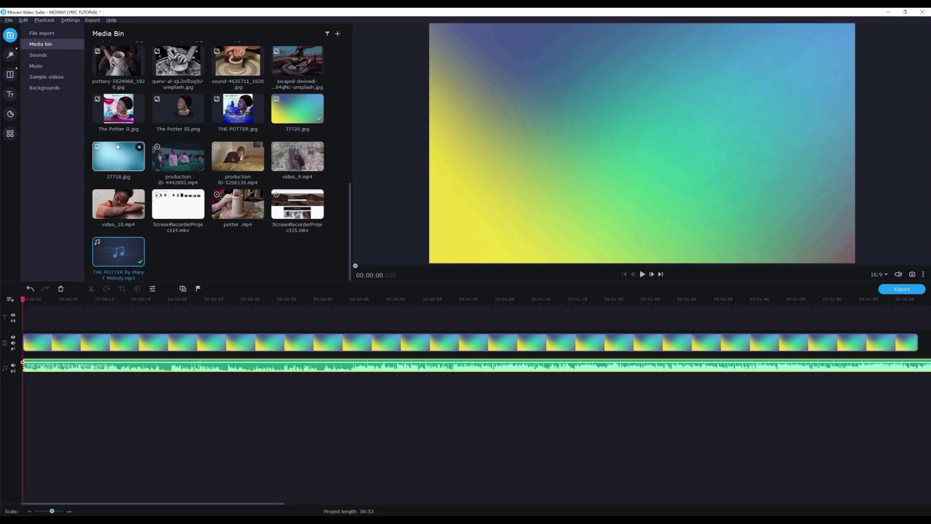
- Add The Potter II.jpg to an overlay track above the background and lengthen the clip to about 8 seconds
left_click(124, 106)
key("space")
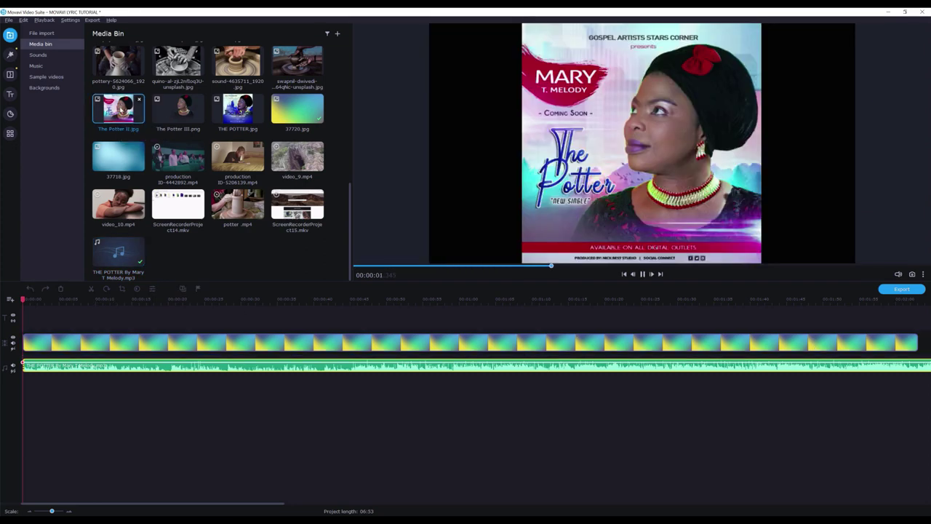
left_click_drag(109, 109, 29, 336)
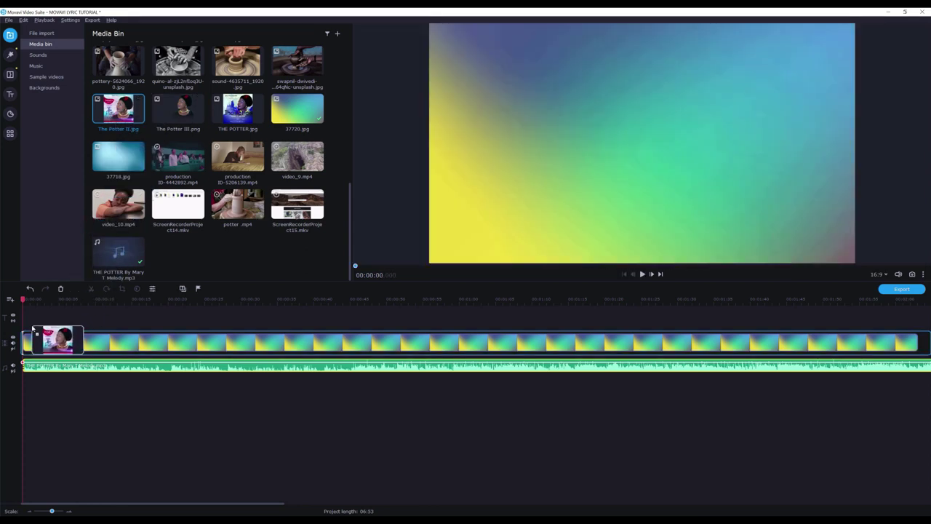
left_click_drag(29, 338, 139, 341)
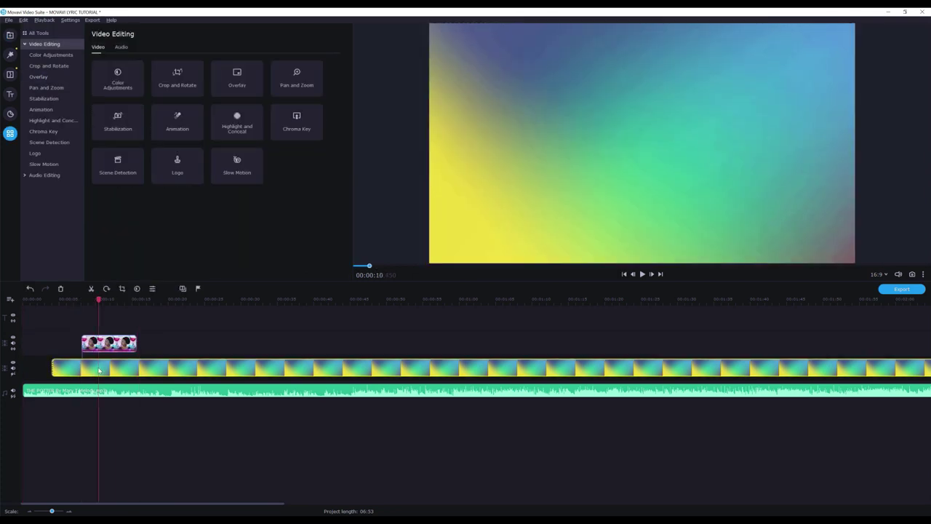
left_click_drag(136, 342, 138, 341)
- Move the background clip to the start of the timeline and shift the The Potter II.jpg overlay to begin at about 0:16
left_click_drag(57, 370, 29, 372)
left_click_drag(78, 341, 162, 342)
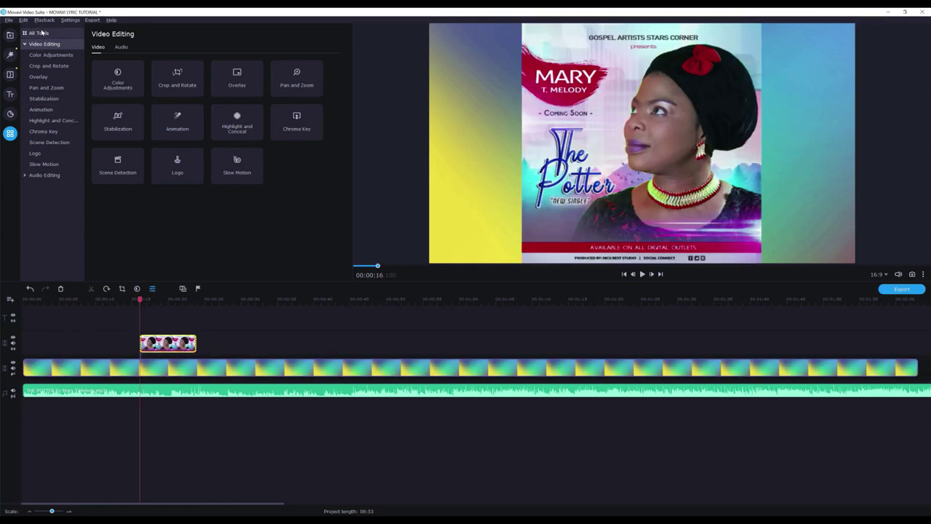
- Return to the media bin and look through the imported images, backgrounds, footage and audio
left_click(39, 32)
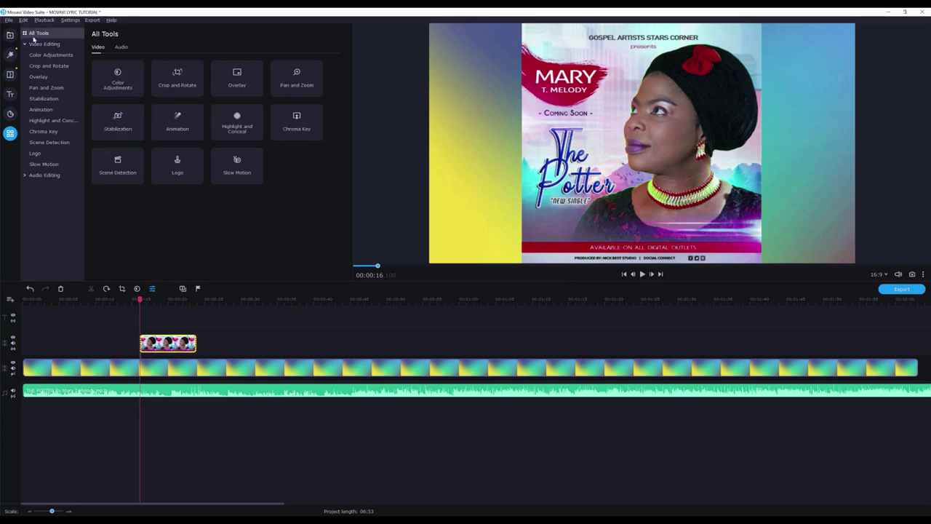
left_click(10, 35)
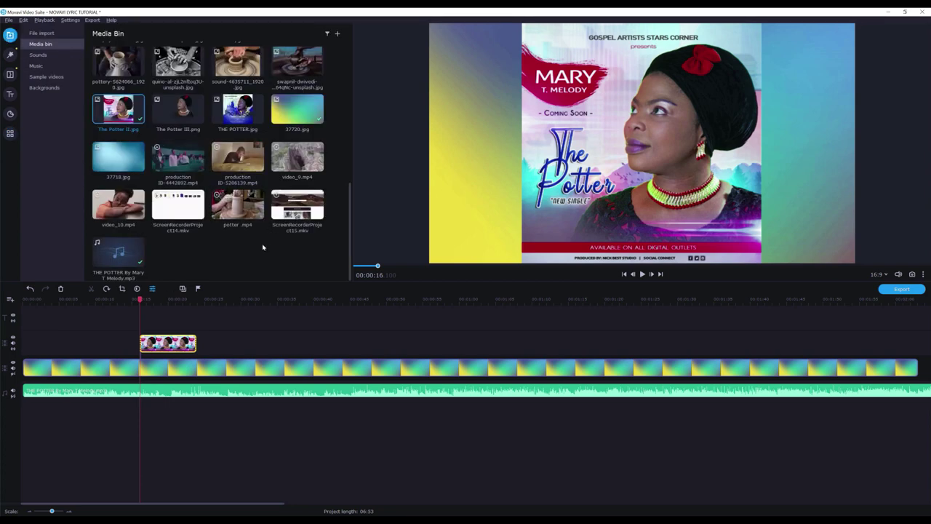
scroll(281, 215, "up", 1)
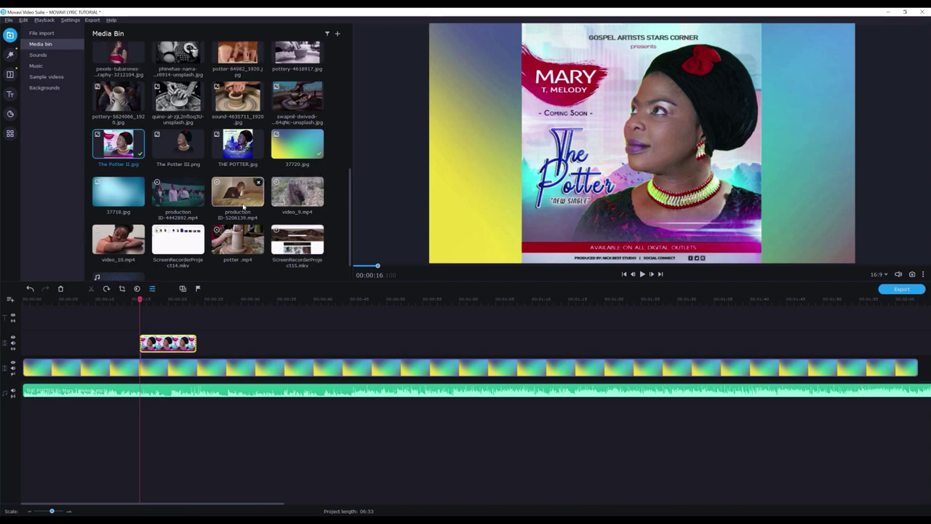
scroll(244, 208, "down", 1)
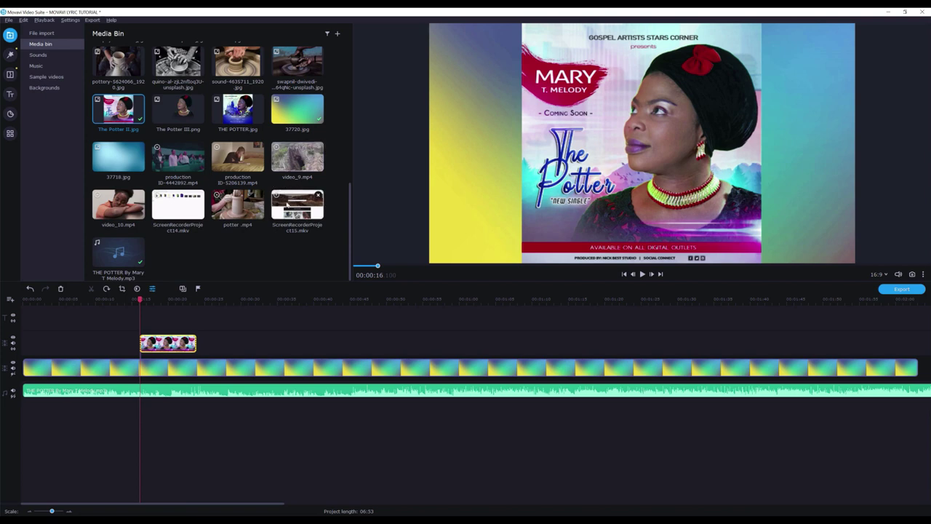
scroll(286, 205, "up", 1)
scroll(286, 206, "up", 4)
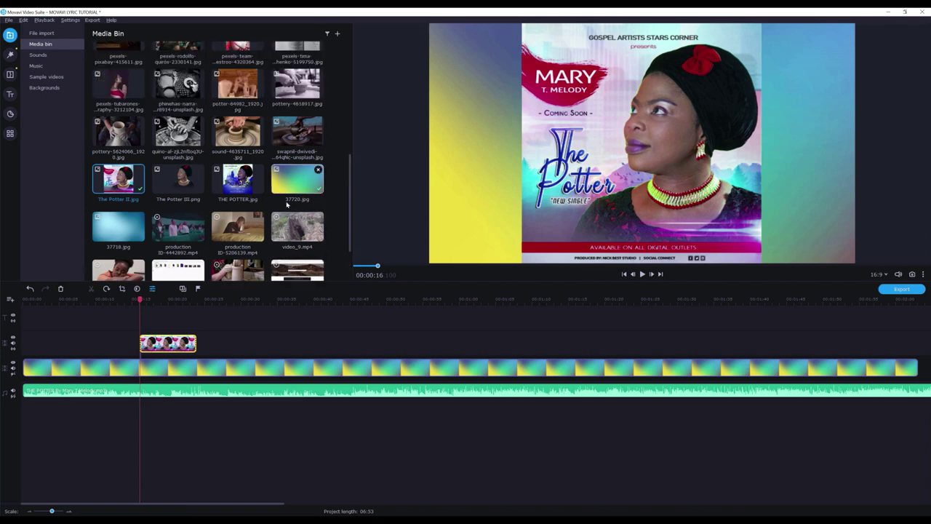
scroll(286, 206, "up", 2)
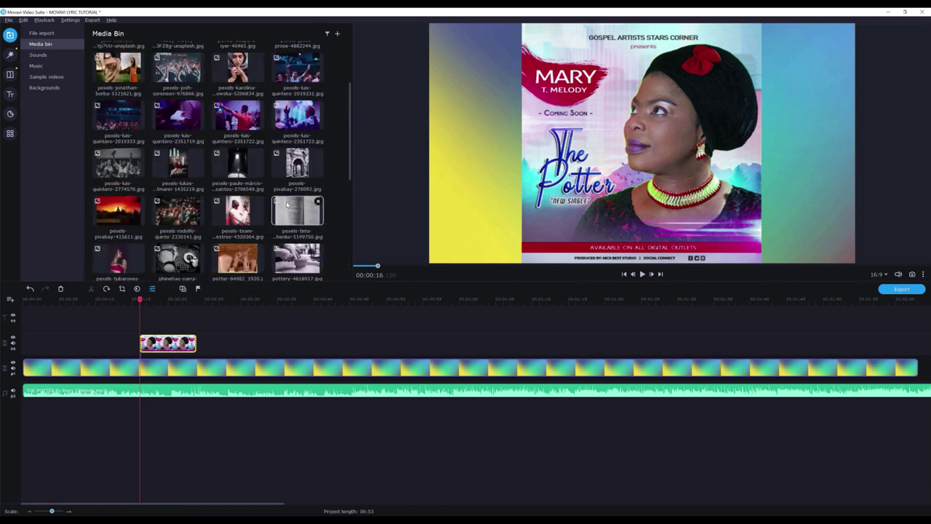
scroll(287, 206, "down", 7)
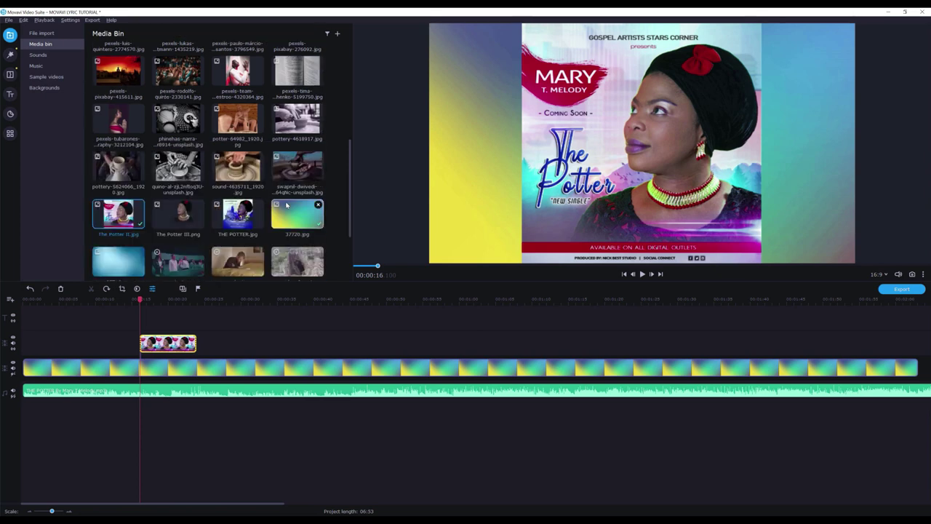
scroll(287, 209, "up", 3)
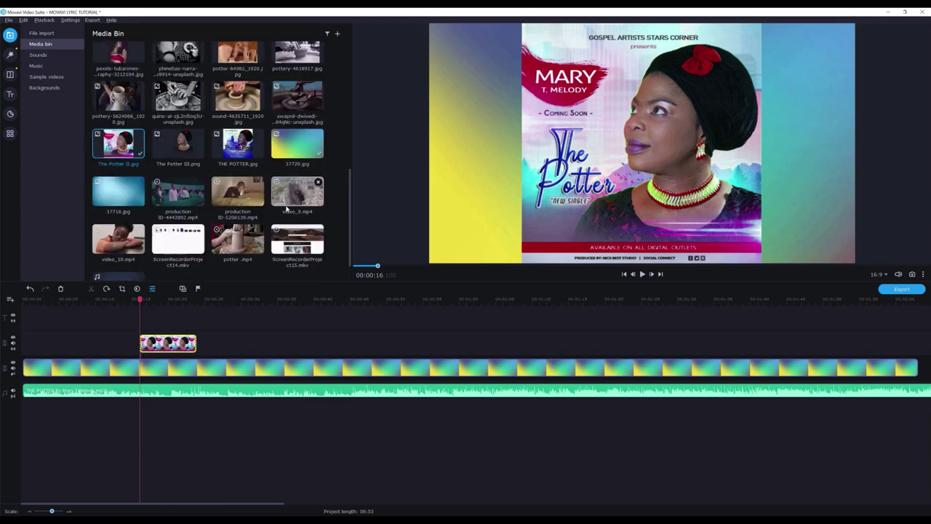
scroll(286, 209, "up", 1)
scroll(287, 208, "down", 3)
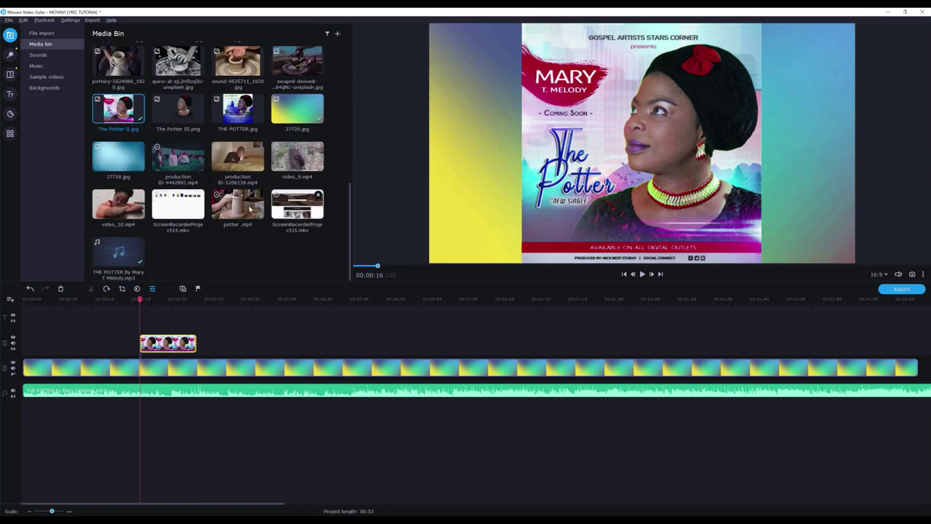
- Import the production ID-4476816 canoe video from the LYRIC project's FOOTAGE folder
left_click(32, 36)
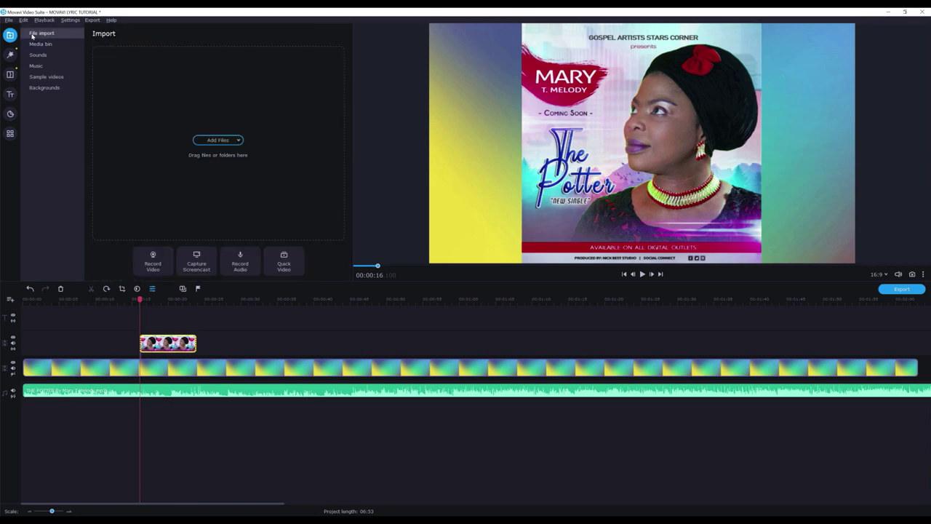
left_click(225, 140)
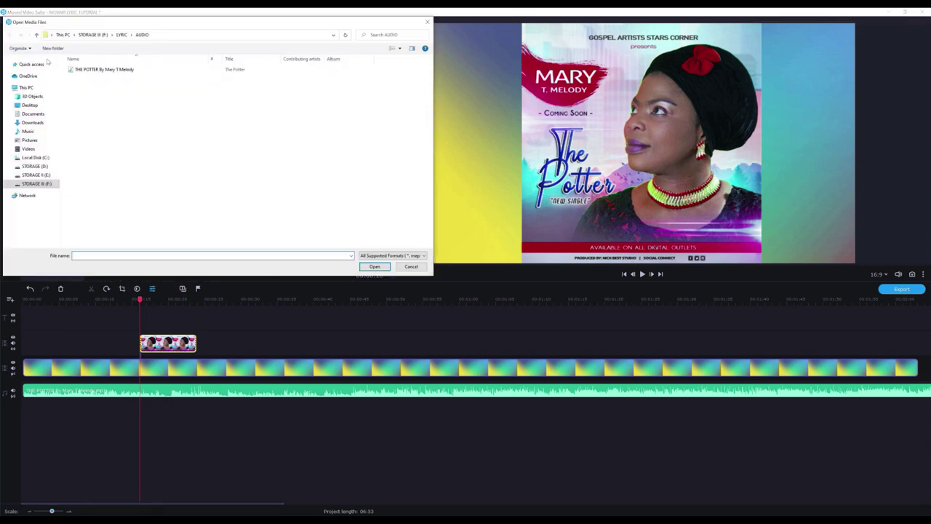
left_click(36, 35)
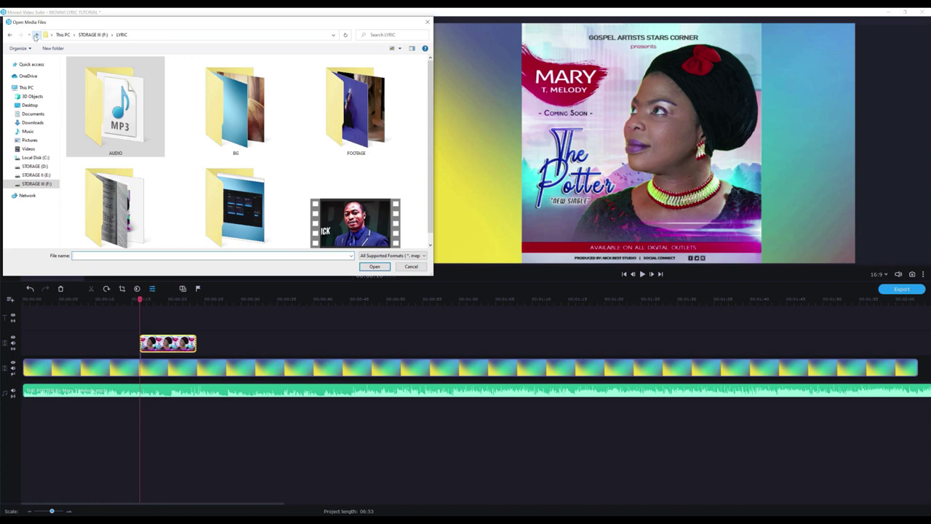
double_click(357, 113)
scroll(282, 176, "down", 1)
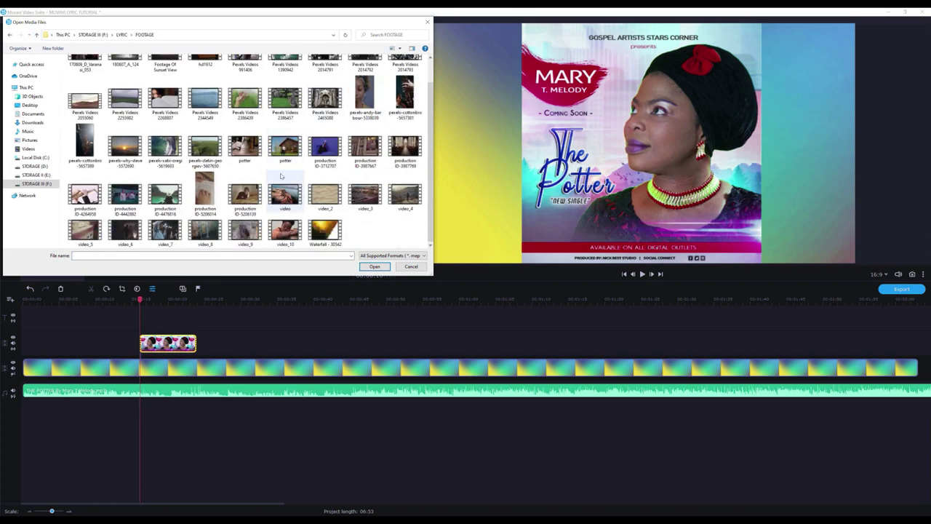
double_click(165, 193)
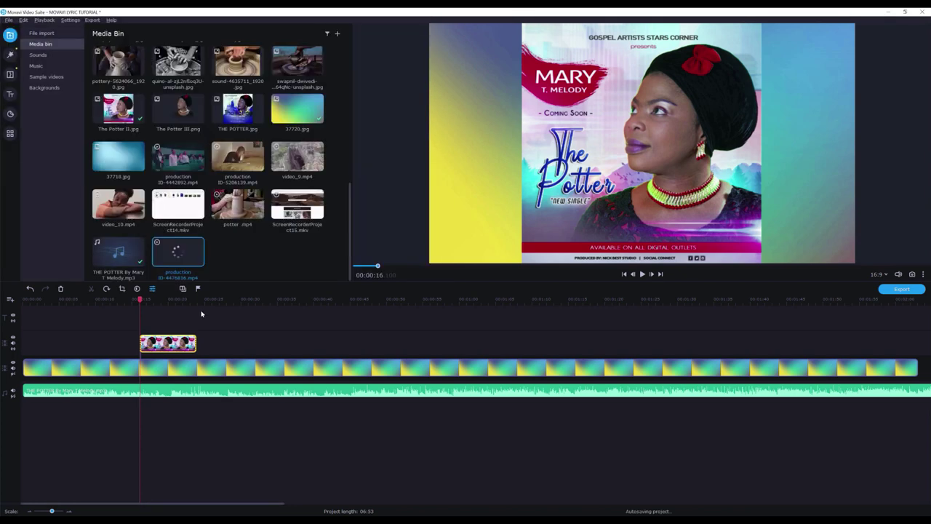
- Place the imported canoe video at the start of the overlay track and delete its attached audio
left_click_drag(177, 251, 27, 333)
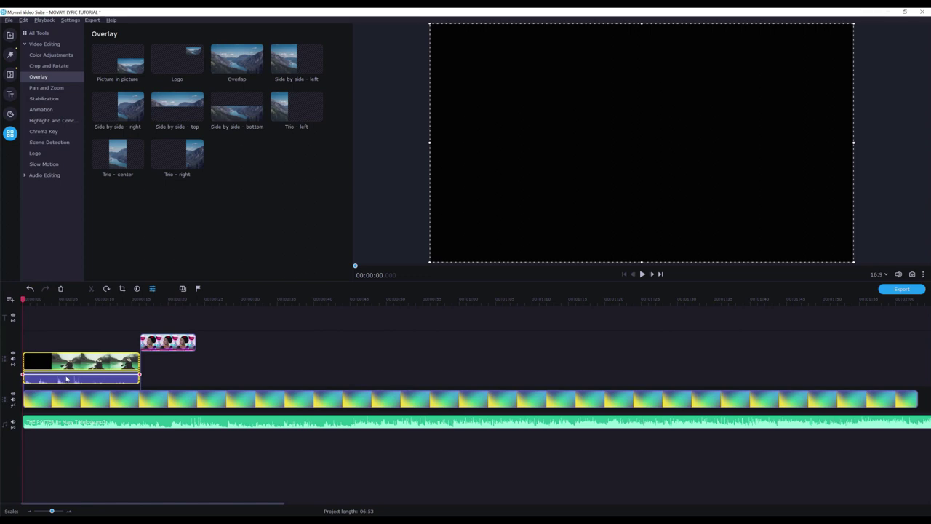
double_click(67, 378)
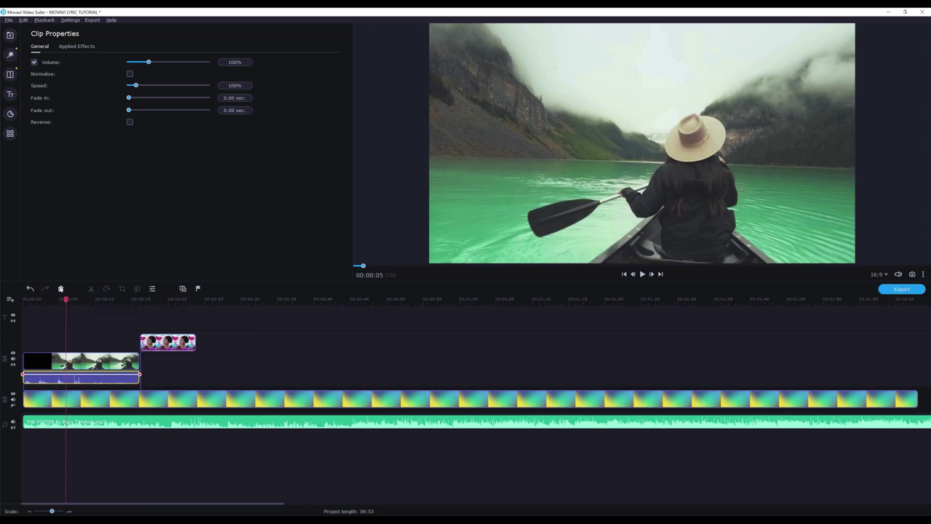
left_click(61, 289)
mouse_move(67, 300)
left_mouse_down()
mouse_move(23, 300)
mouse_move(68, 299)
left_mouse_up()
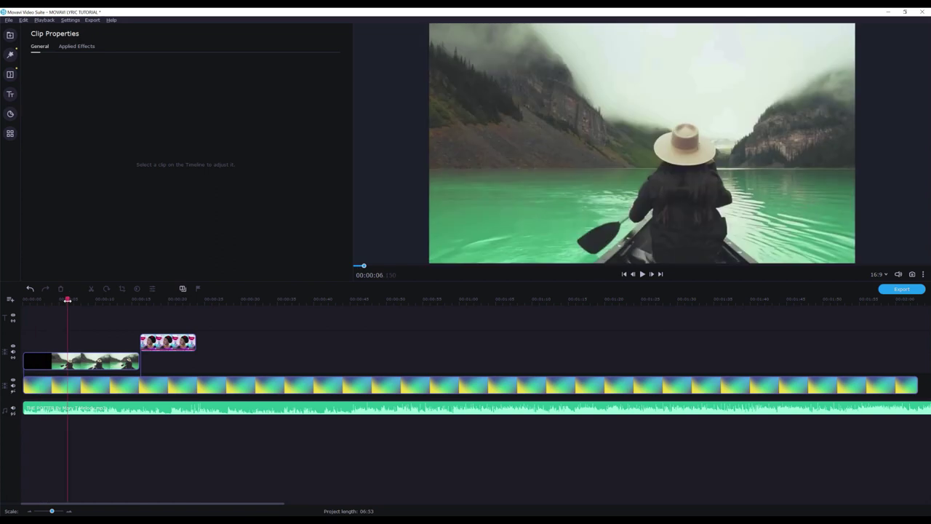
- Set the canoe clip's opacity to 16% so it blends with the gradient background
left_click(83, 360)
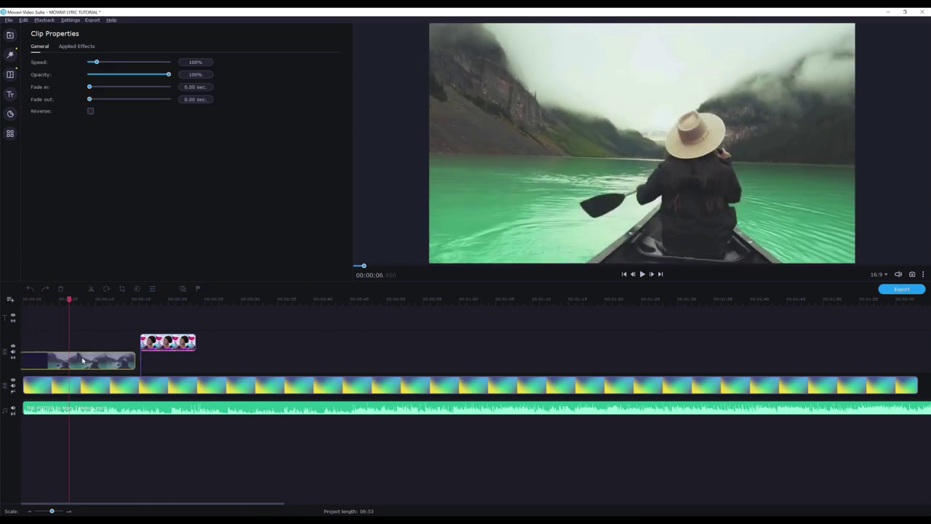
left_click(104, 360)
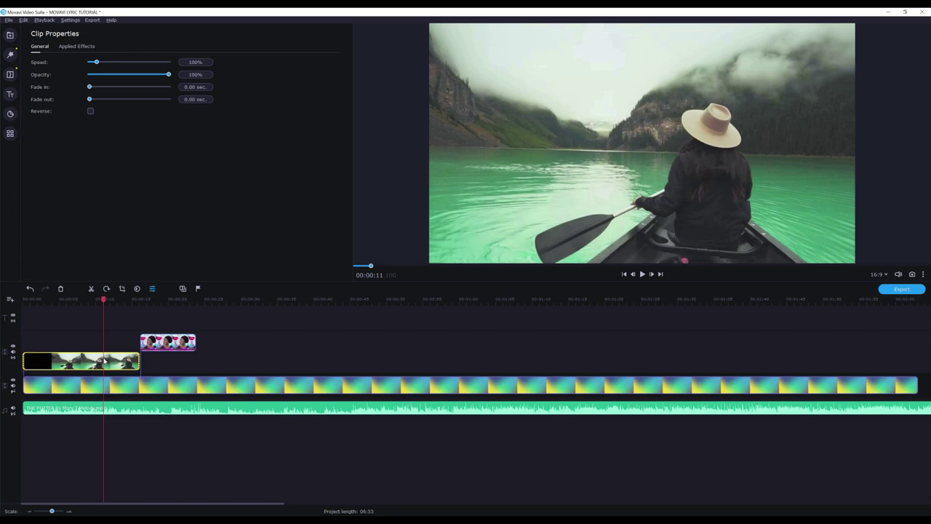
left_click(76, 360)
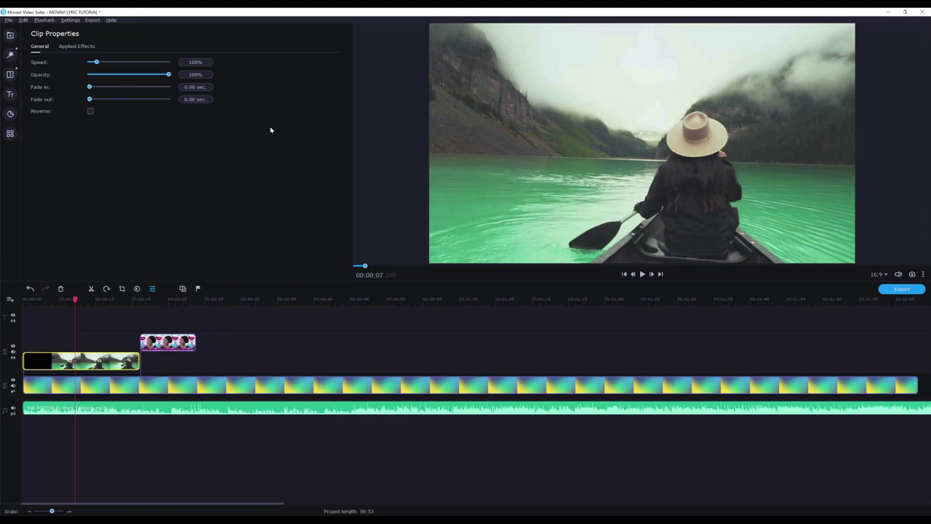
left_click(76, 368)
left_click(120, 363)
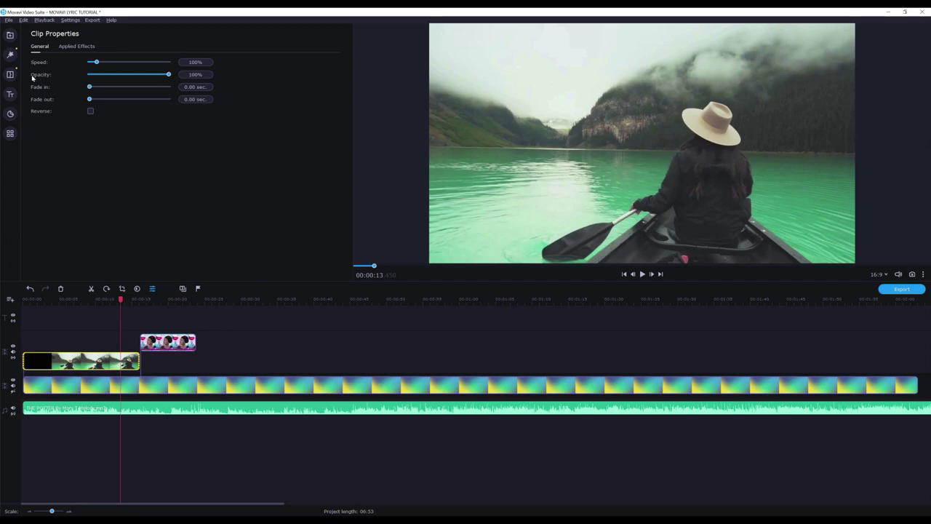
left_click_drag(206, 75, 148, 78)
type("16")
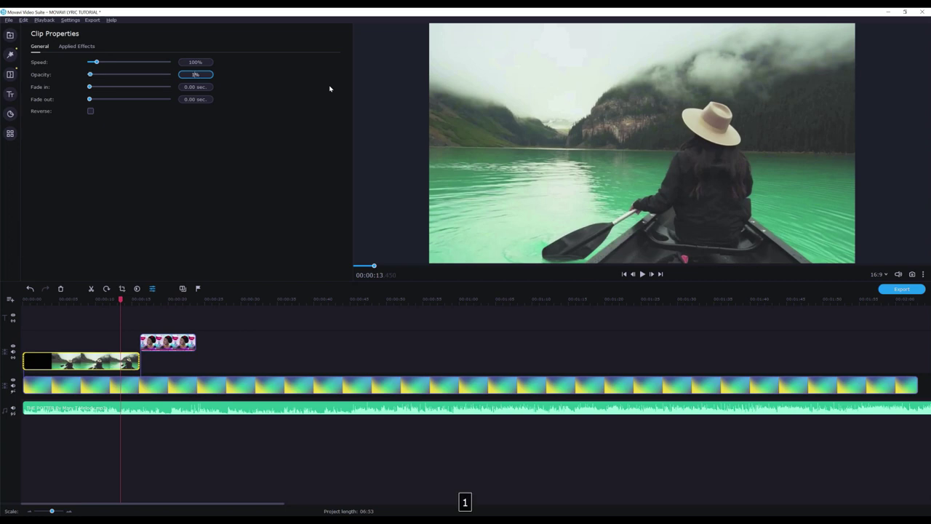
key("Return")
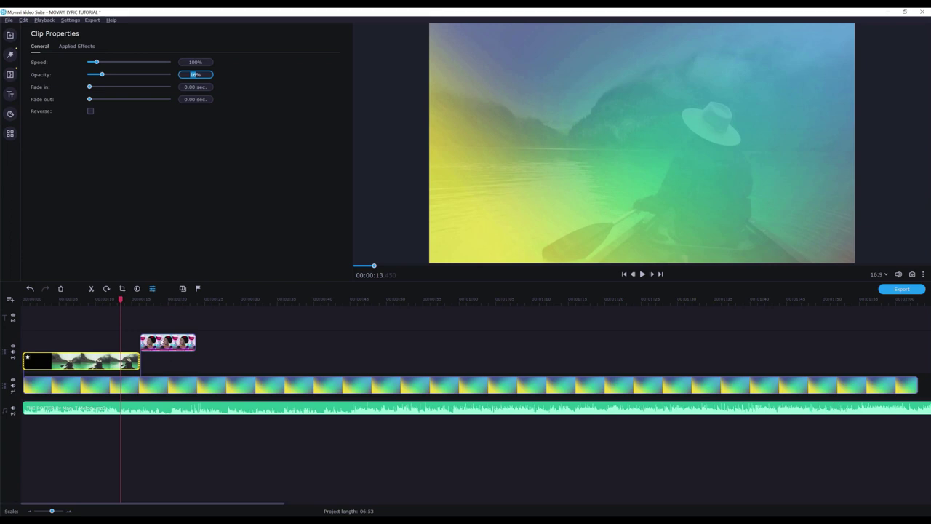
- Play the beginning of the timeline to check how the faded canoe footage blends with the background
left_click(60, 361)
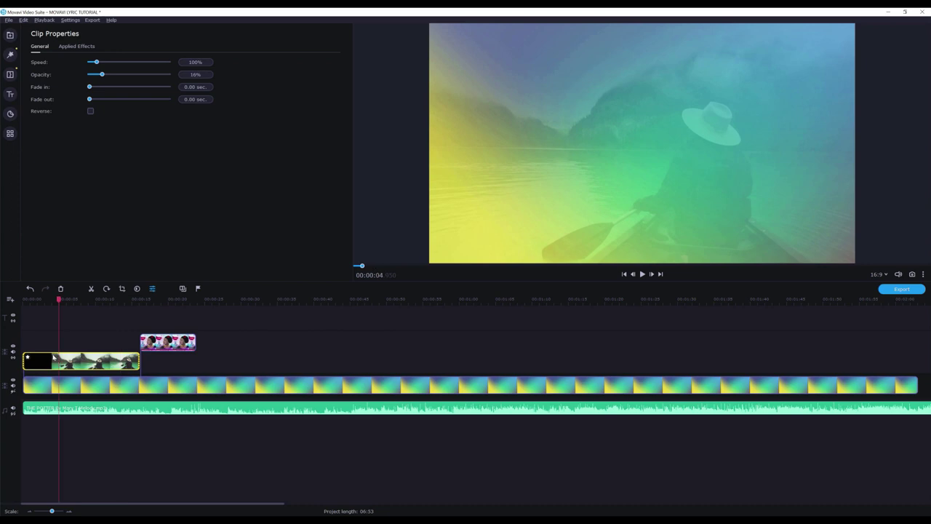
left_click(29, 324)
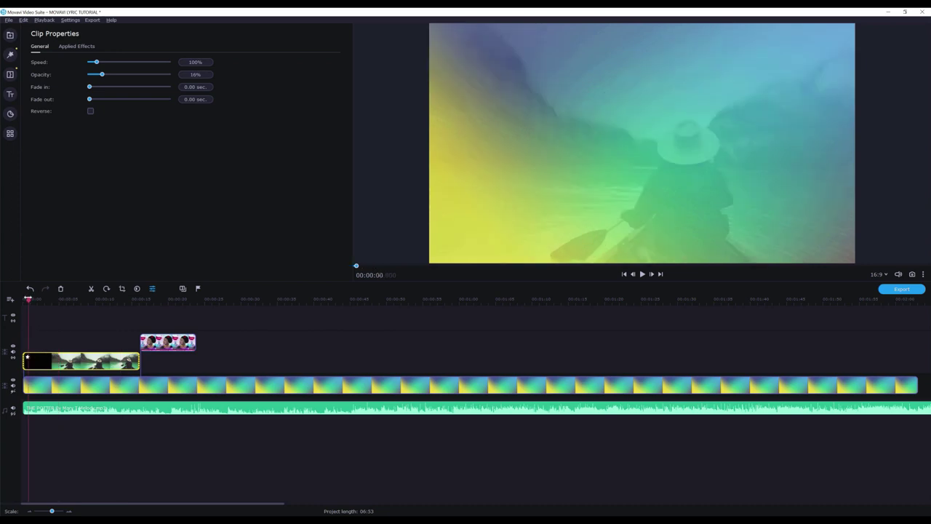
key("space")
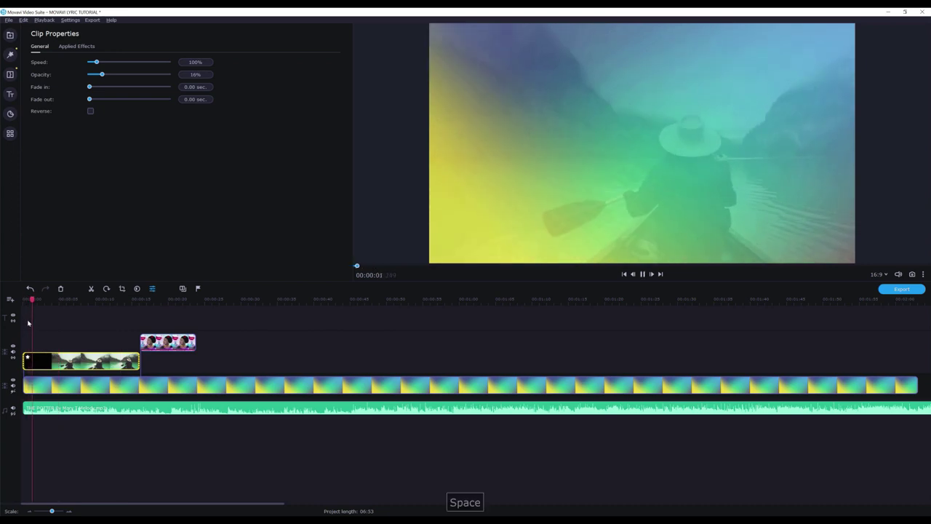
left_click_drag(31, 301, 0, 303)
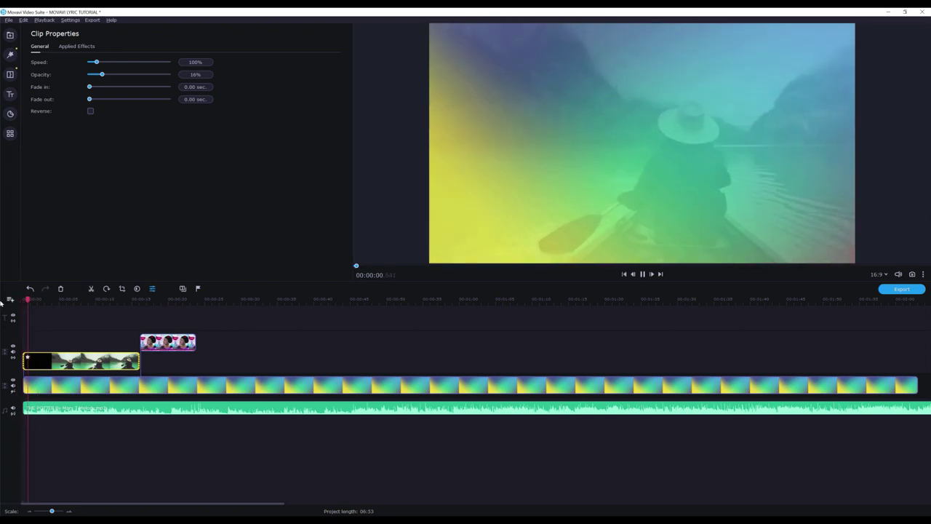
key("space")
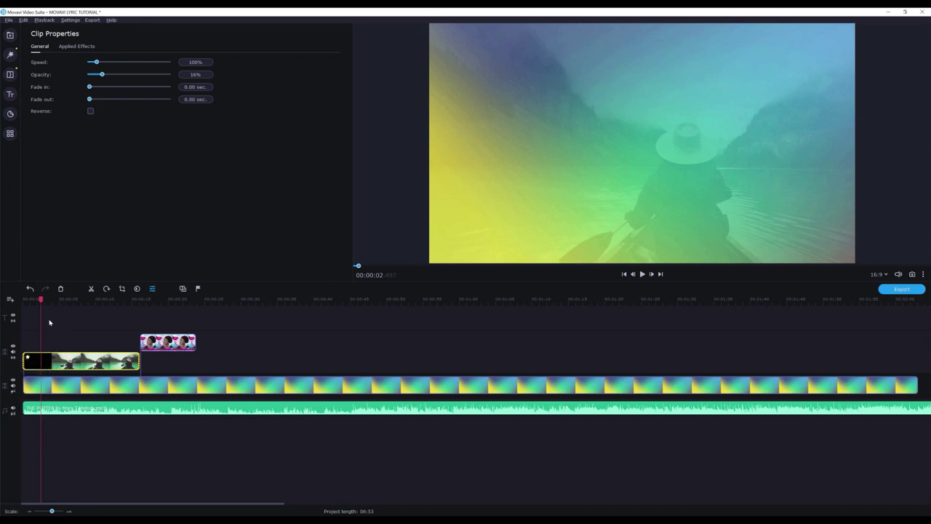
- Split the canoe clip at about 0:04
left_click_drag(40, 299, 53, 299)
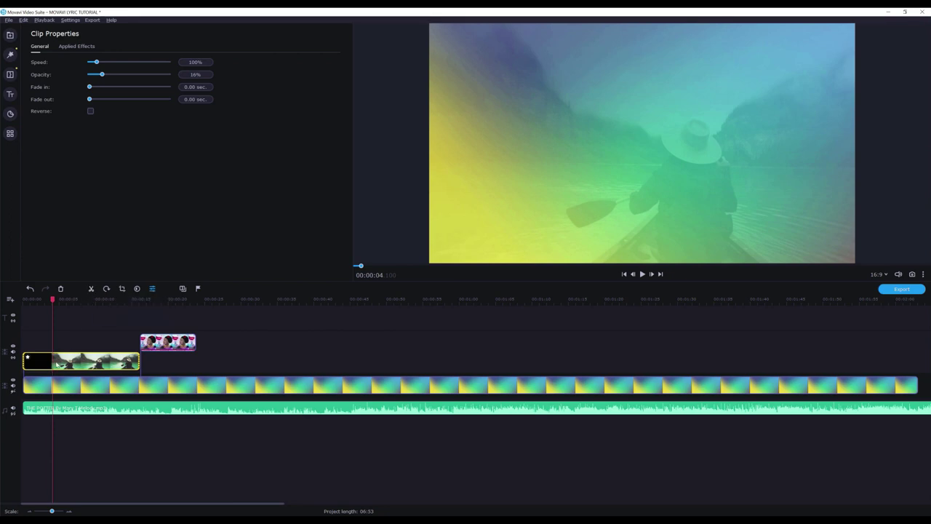
right_click(53, 361)
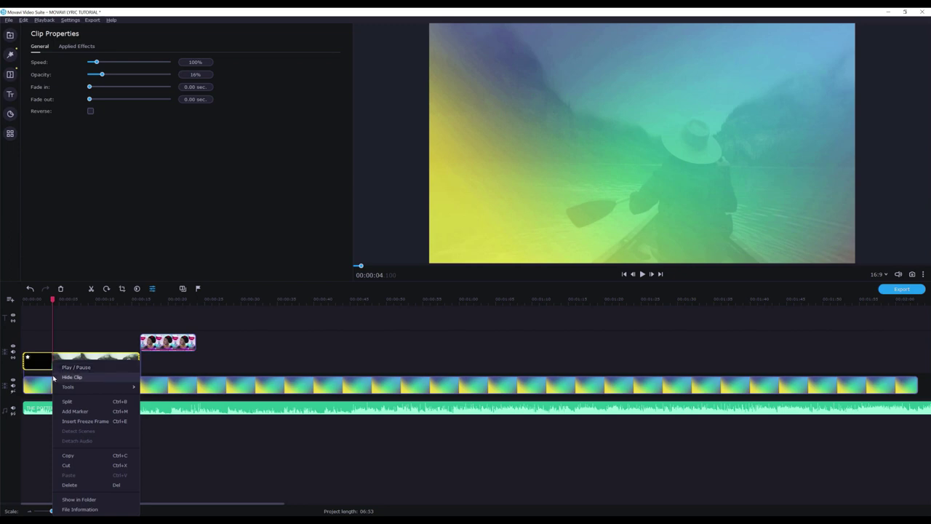
left_click(66, 402)
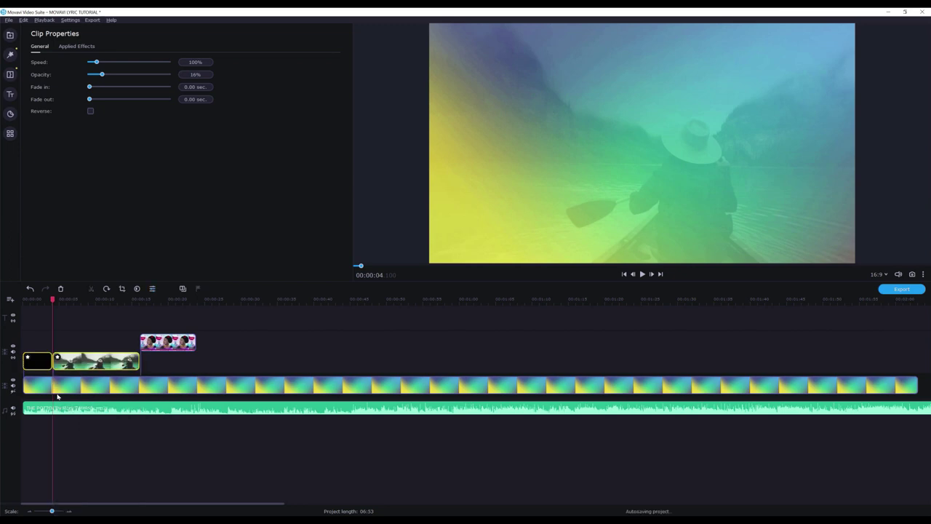
- Delete the short opening piece of the canoe clip and move the remaining piece to the start of the timeline
left_click(43, 362)
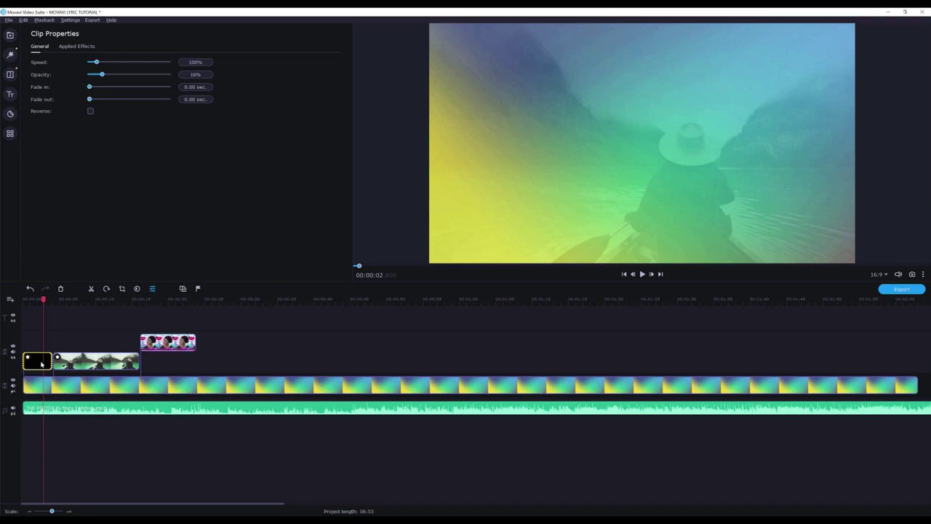
left_click(67, 364)
left_click(35, 356)
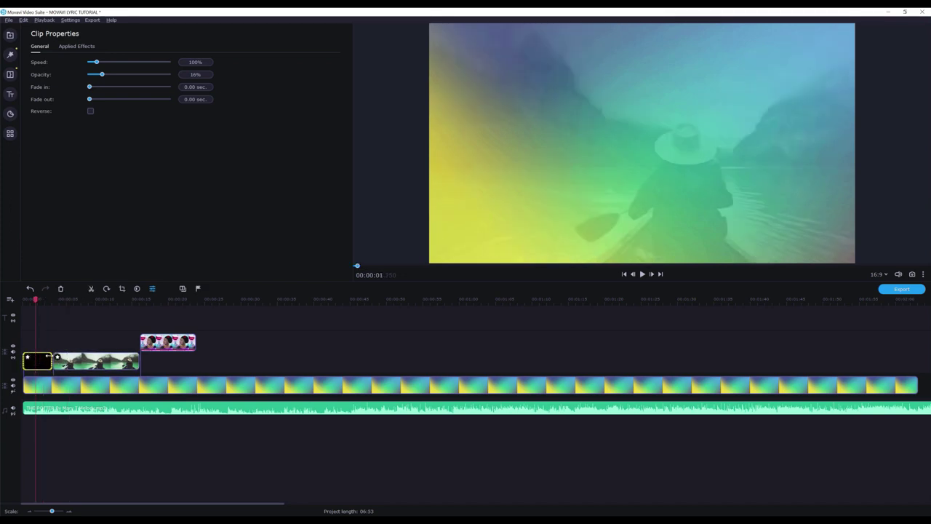
left_click(40, 364)
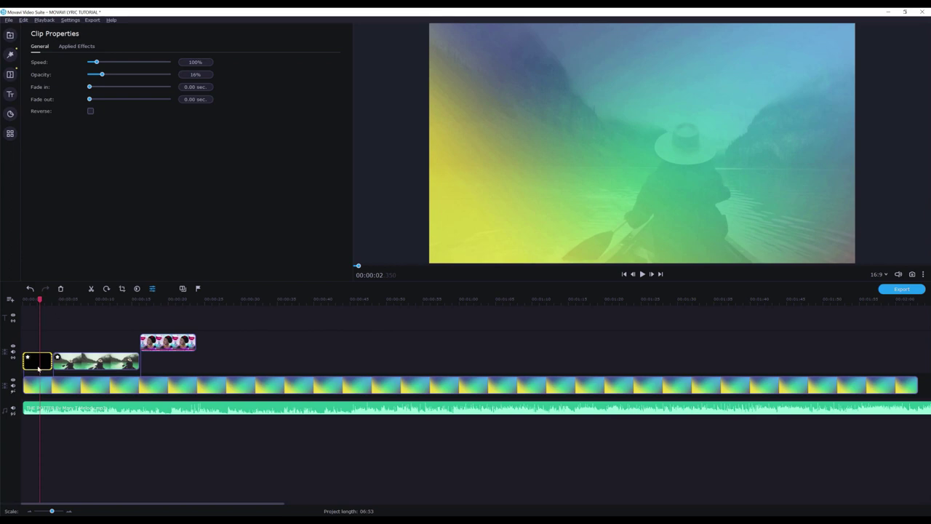
left_click(37, 361)
key("Delete")
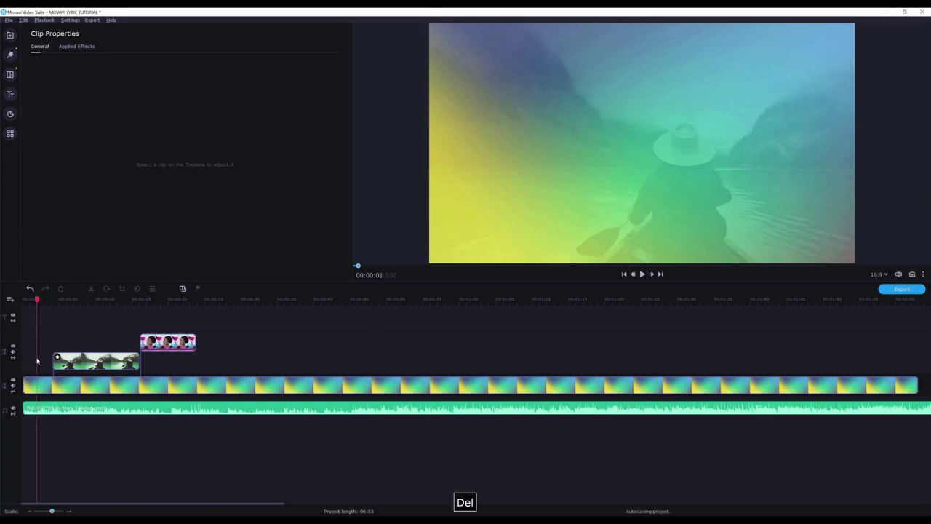
left_click_drag(91, 362, 62, 362)
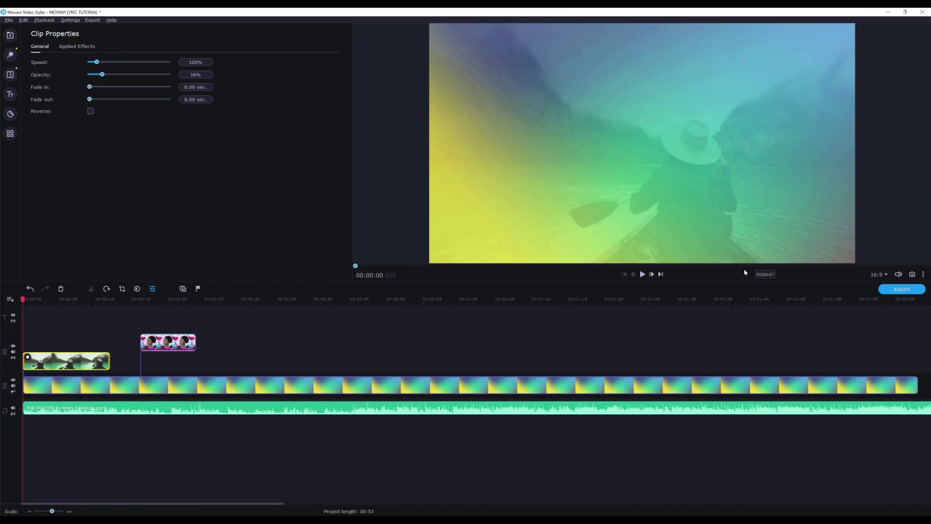
- Play the project from the start to review the trimmed canoe footage over the background
left_click(31, 300)
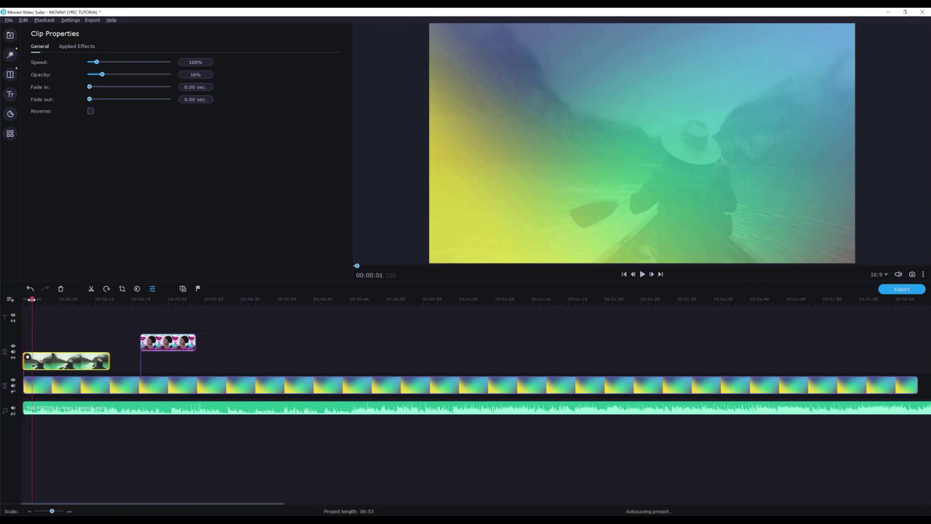
left_click_drag(30, 301, 20, 299)
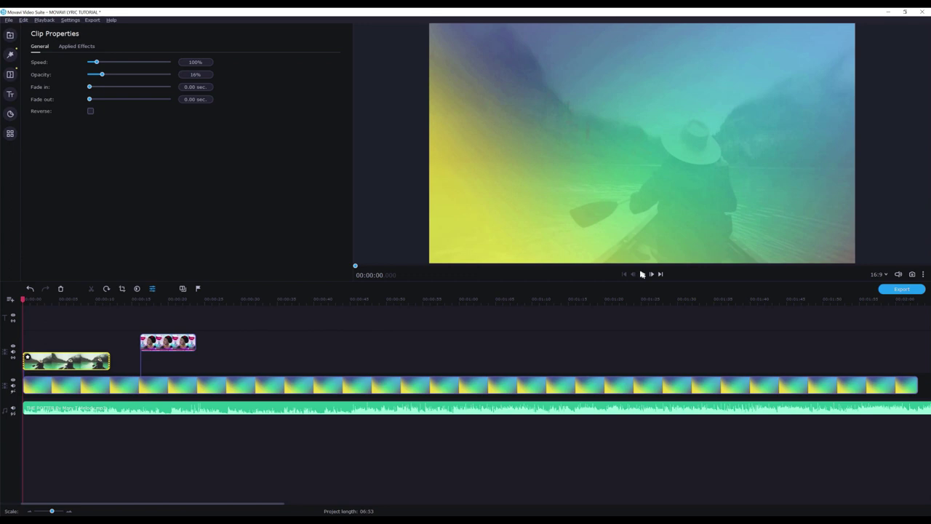
left_click(643, 274)
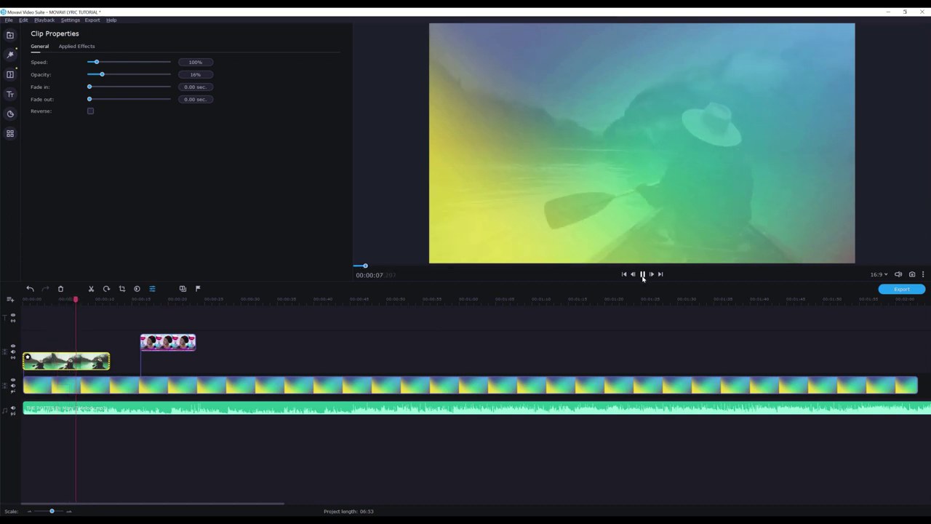
left_click(643, 275)
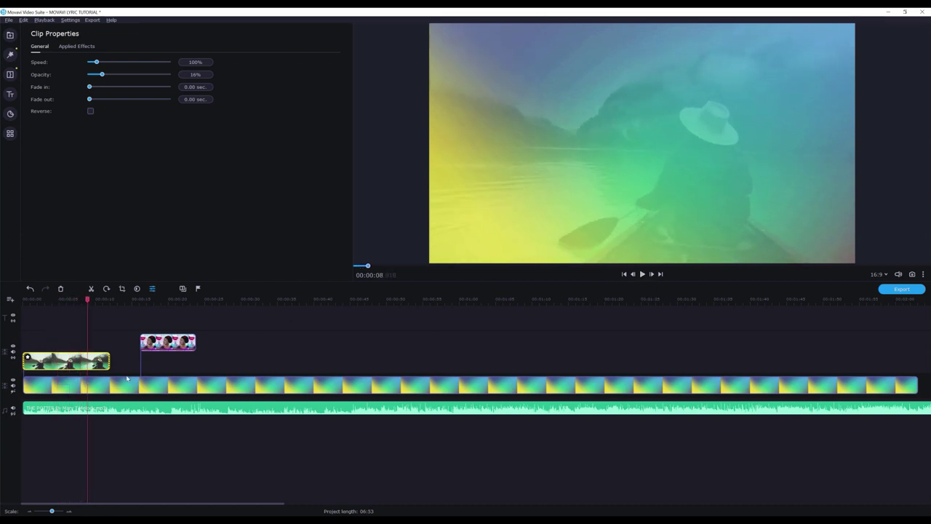
- Shift the The Potter II.jpg overlay to begin at about 0:14 and reduce its opacity to 63%
left_click(153, 342)
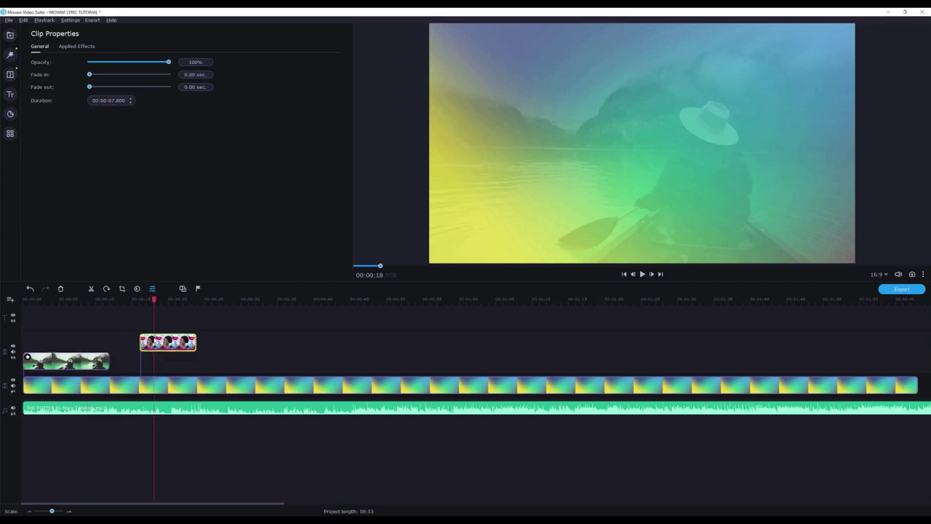
left_click_drag(156, 343, 144, 345)
left_click(143, 345)
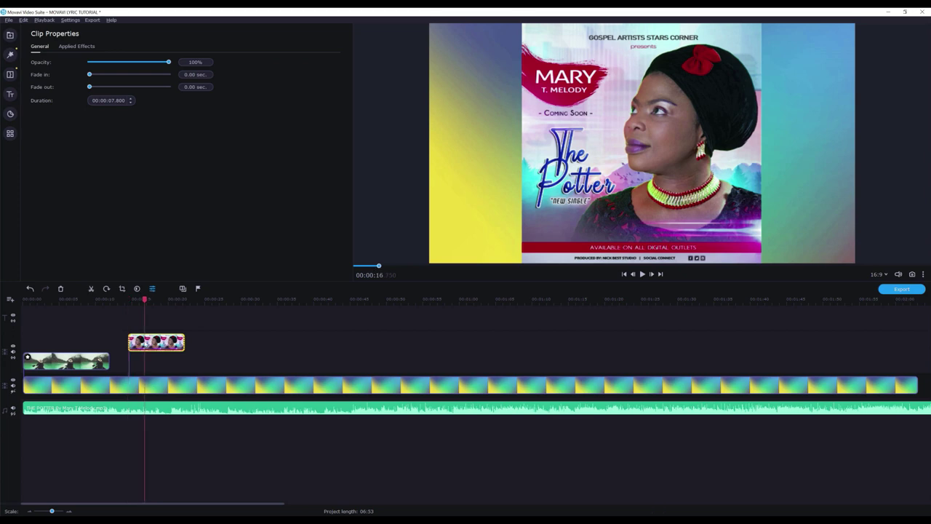
left_click(148, 344)
left_click(149, 343)
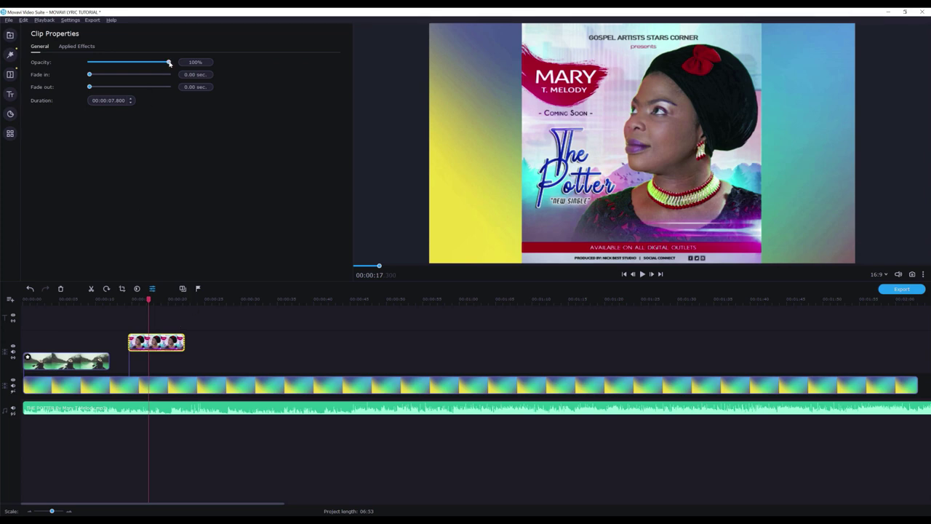
left_click_drag(168, 64, 141, 64)
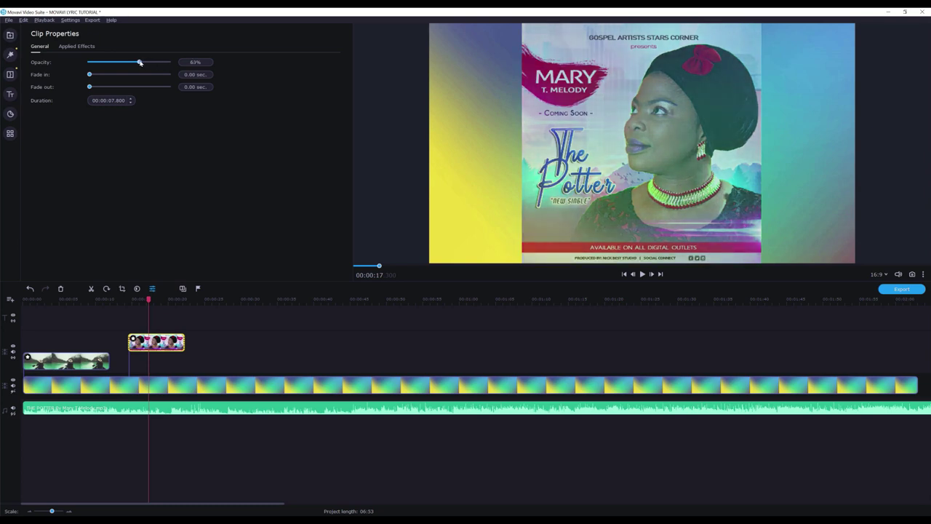
- Scale down the The Potter II.jpg overlay with the Overlay tool and centre it in the frame
left_click(163, 343)
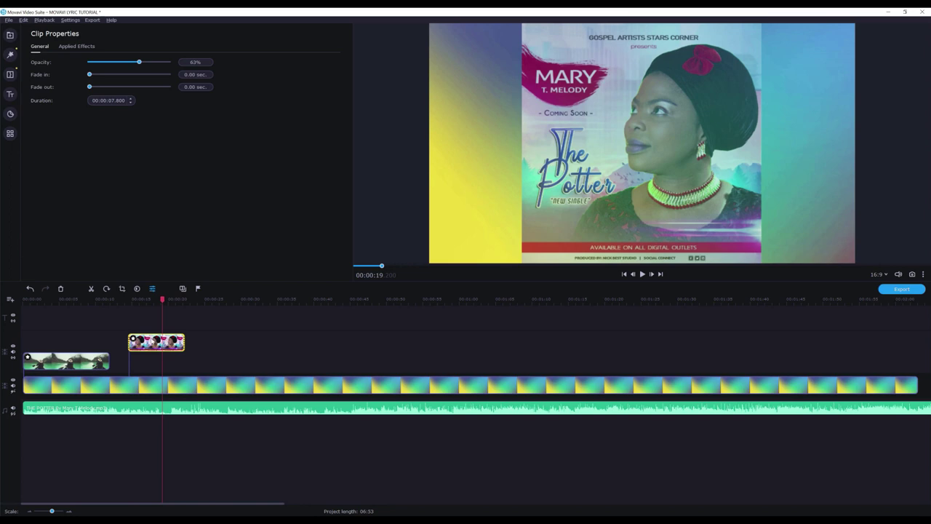
left_click(150, 342)
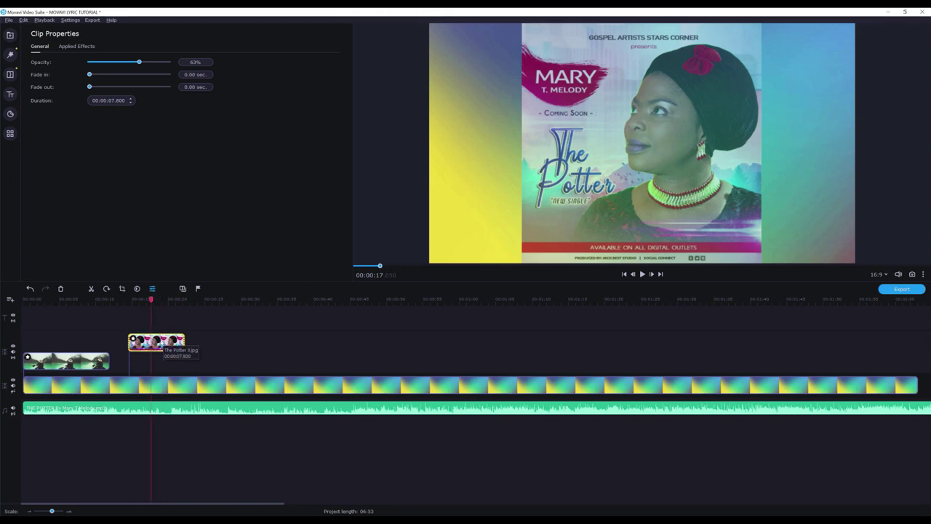
right_click(165, 342)
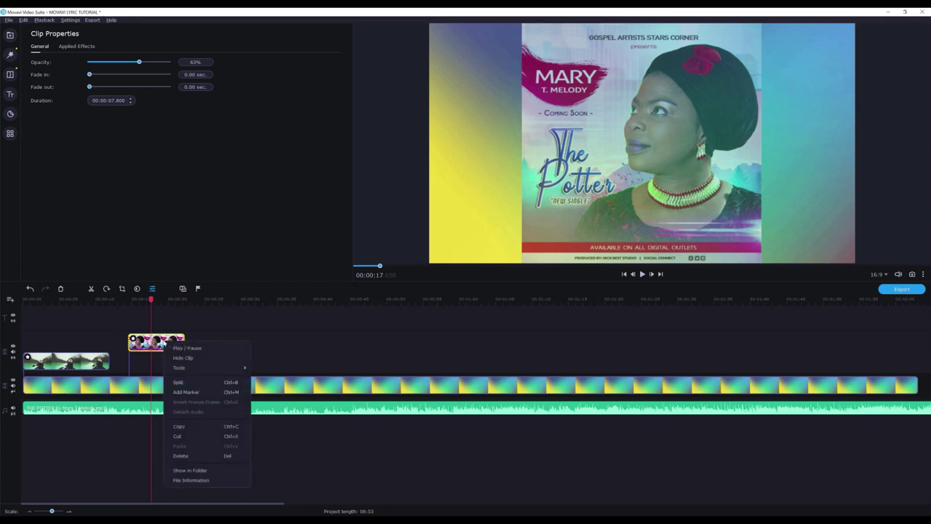
mouse_move(181, 368)
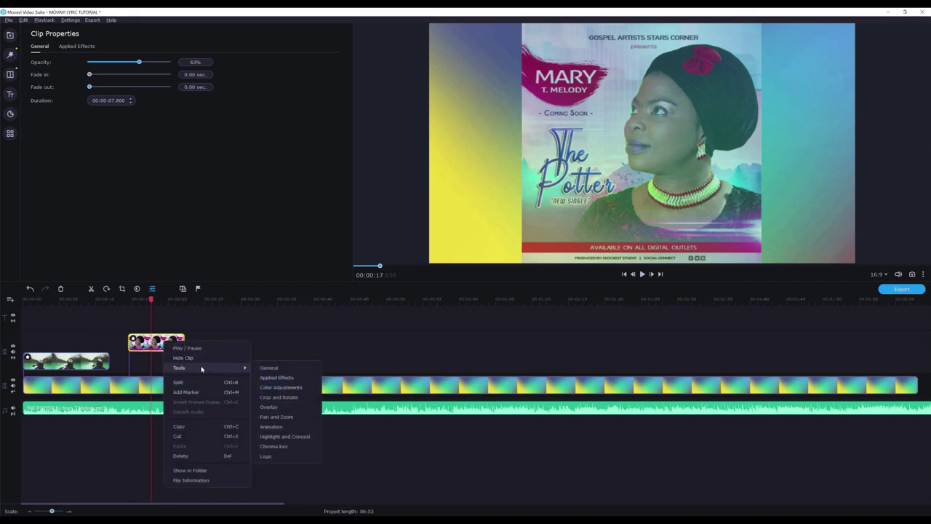
left_click(277, 408)
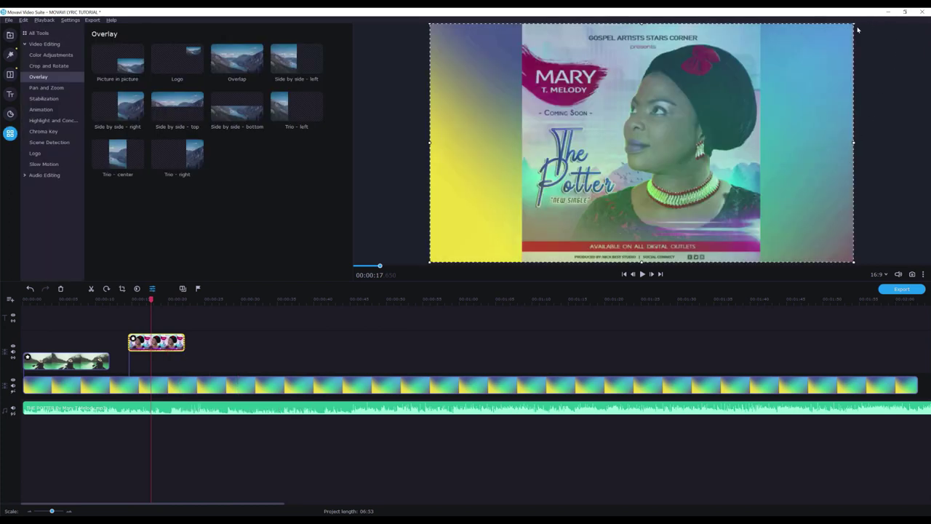
left_click_drag(854, 25, 720, 98)
left_click_drag(609, 179, 642, 168)
left_click_drag(645, 168, 643, 157)
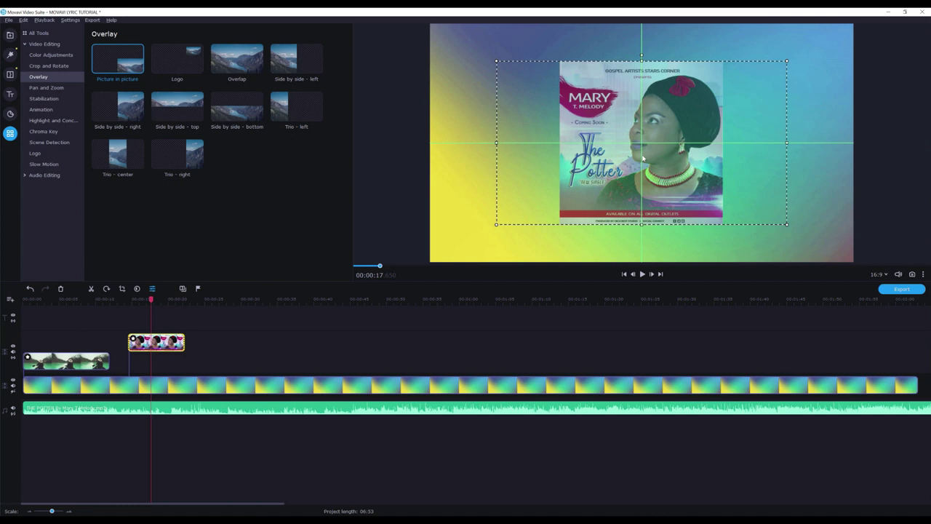
left_click_drag(643, 158, 643, 158)
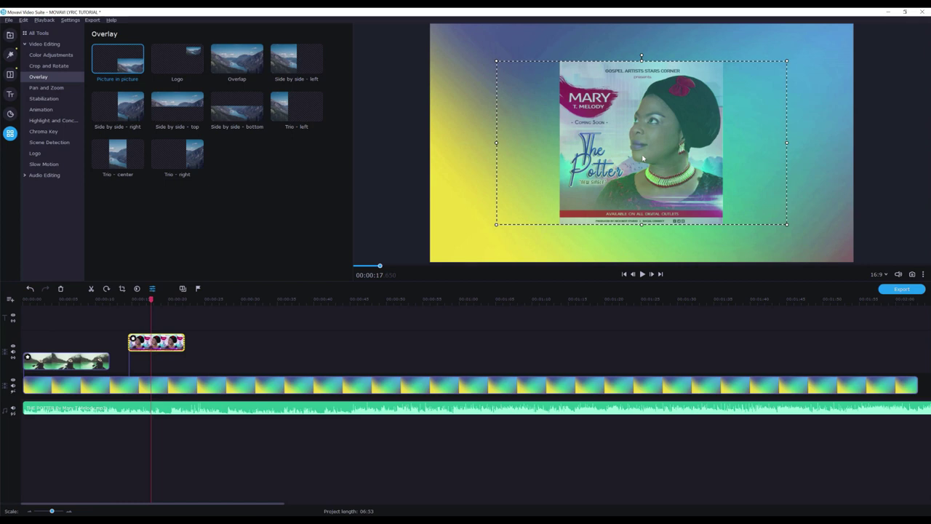
- Review the canoe footage, the poster image and the empty stretch after them at several points on the timeline
left_click(39, 368)
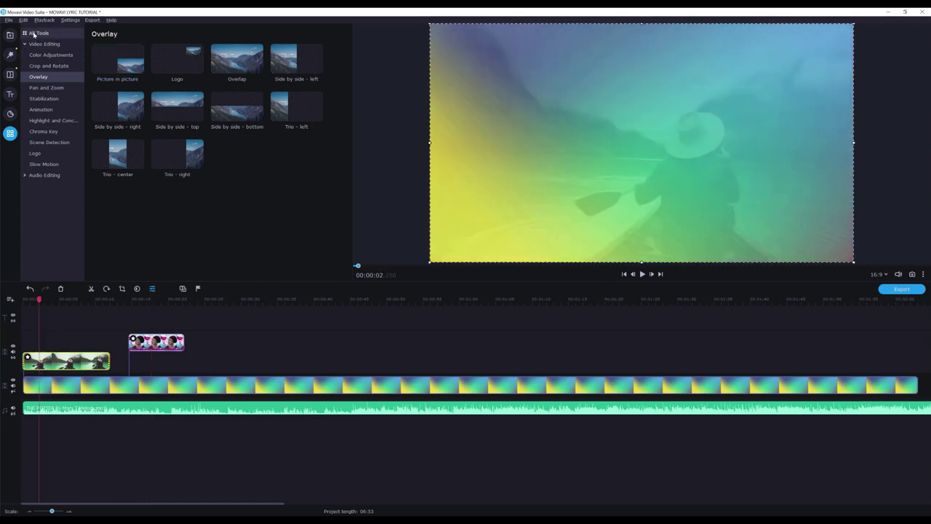
left_click(36, 33)
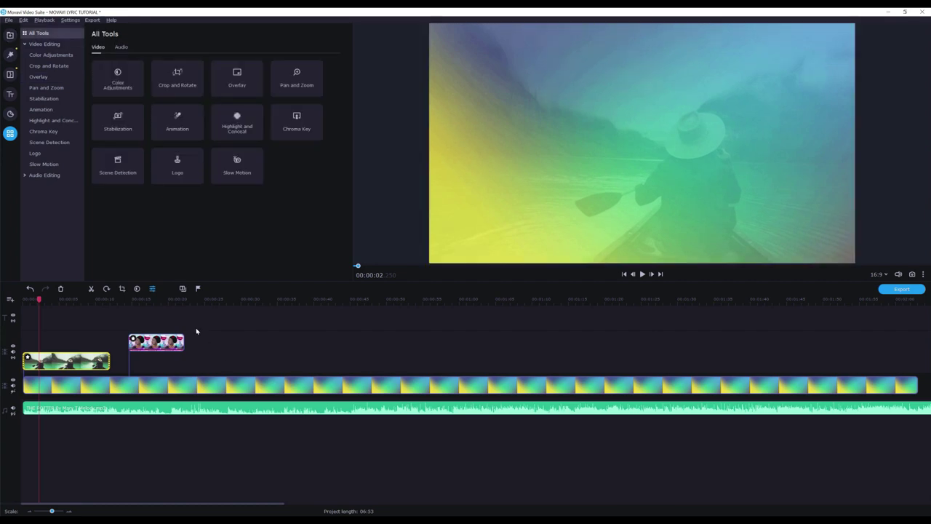
left_click(134, 301)
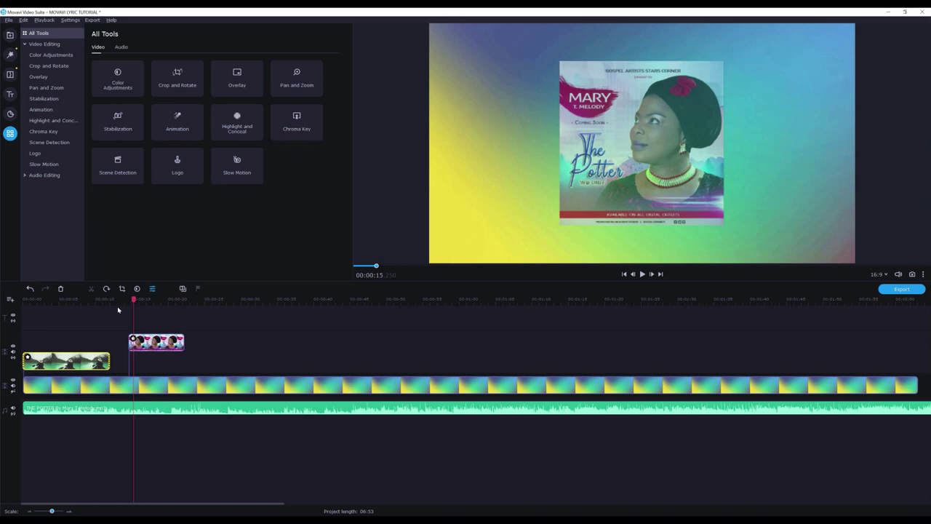
left_click(104, 300)
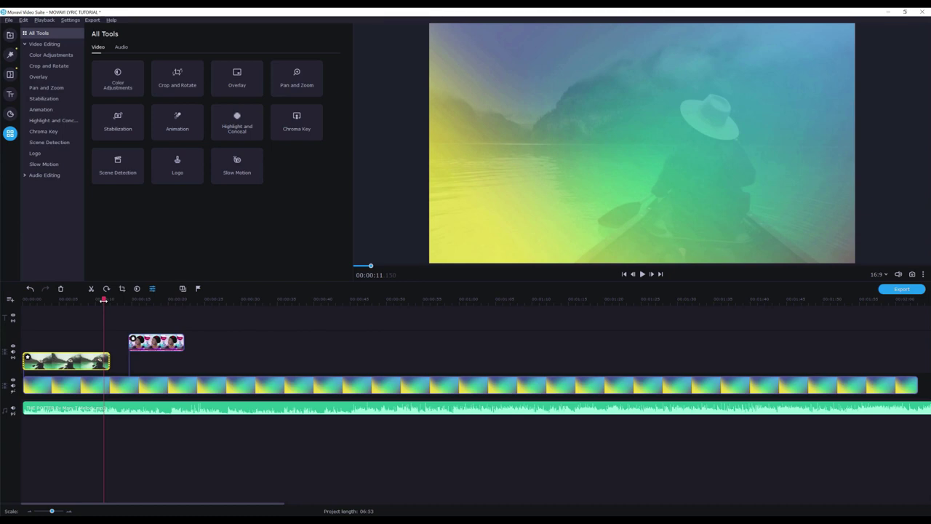
left_click(215, 300)
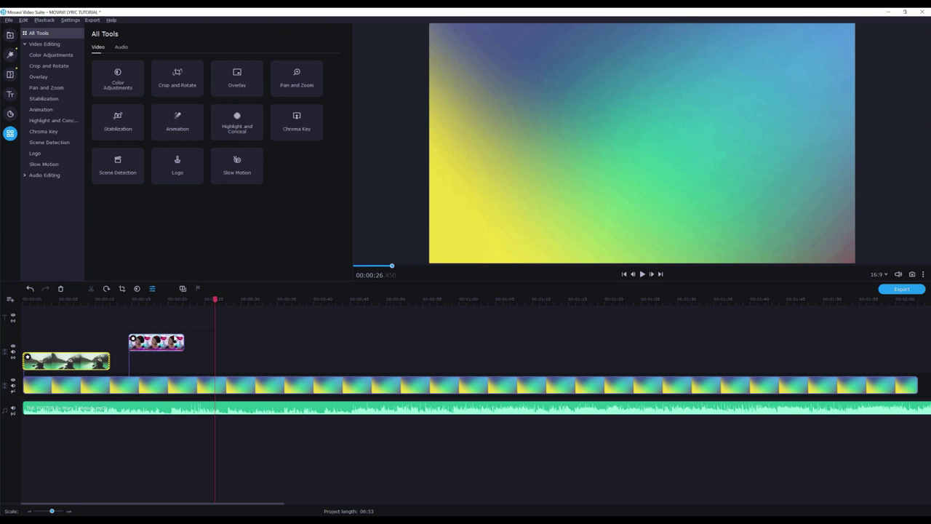
left_click(163, 304)
left_click(181, 299)
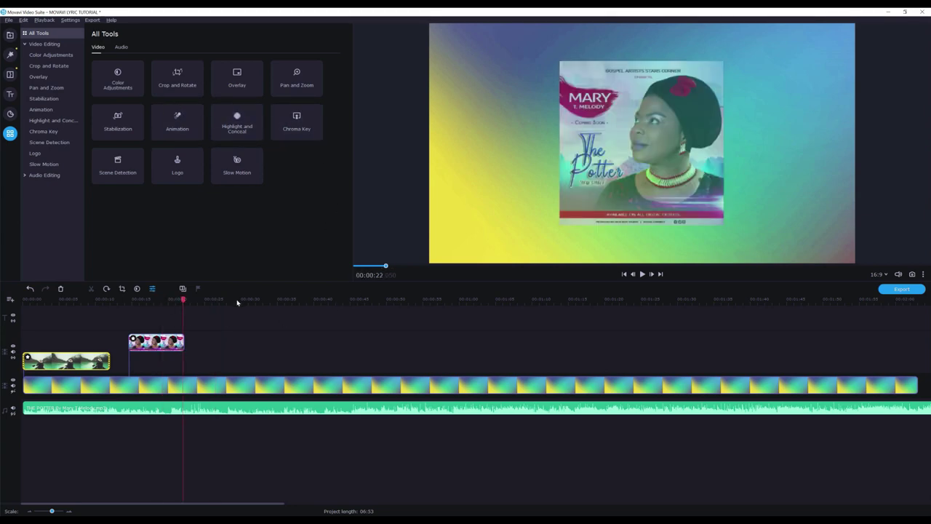
- Add potter .mp4 to the overlay track at about 0:25 and delete its attached audio
left_click(9, 35)
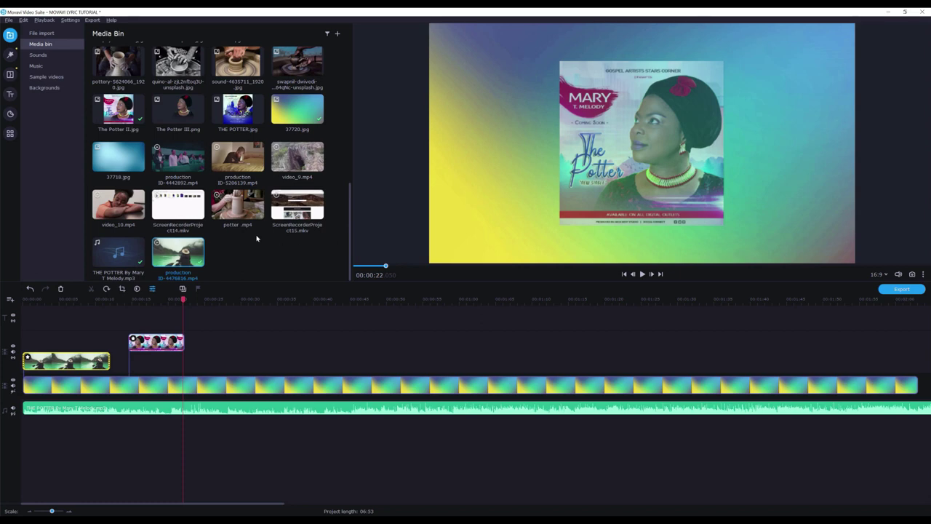
left_click(234, 211)
left_click_drag(235, 211, 212, 353)
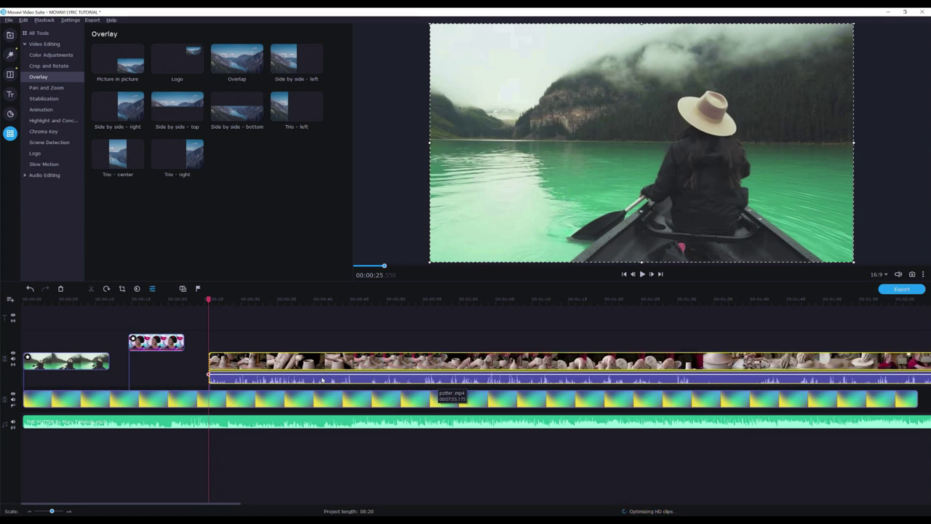
left_click(322, 379)
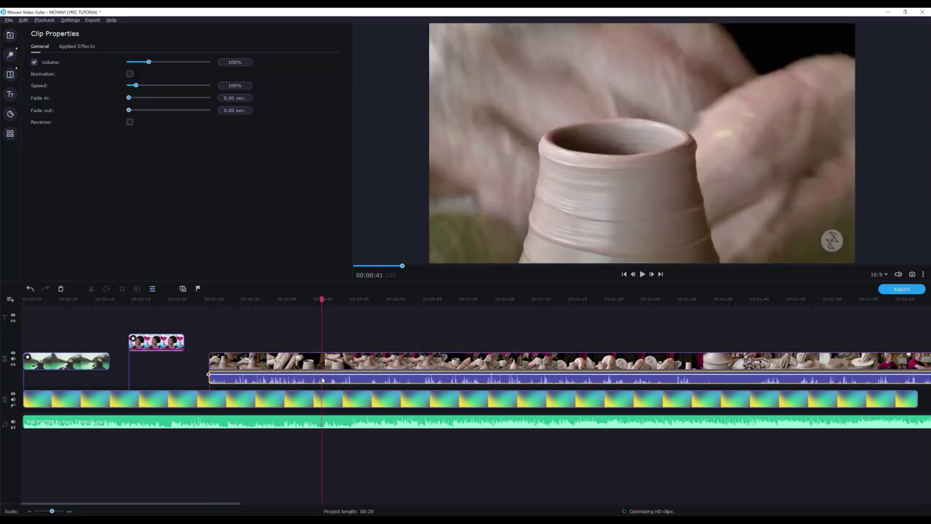
left_click(61, 288)
- Move the potter clip to about 0:12, directly after the canoe clip, and reduce its opacity to 19%
left_click(329, 360)
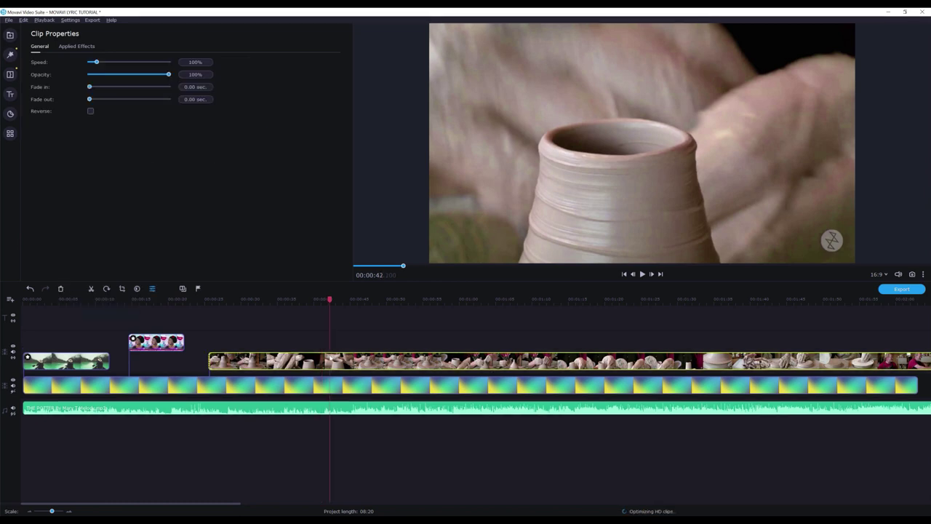
left_click_drag(439, 361, 401, 362)
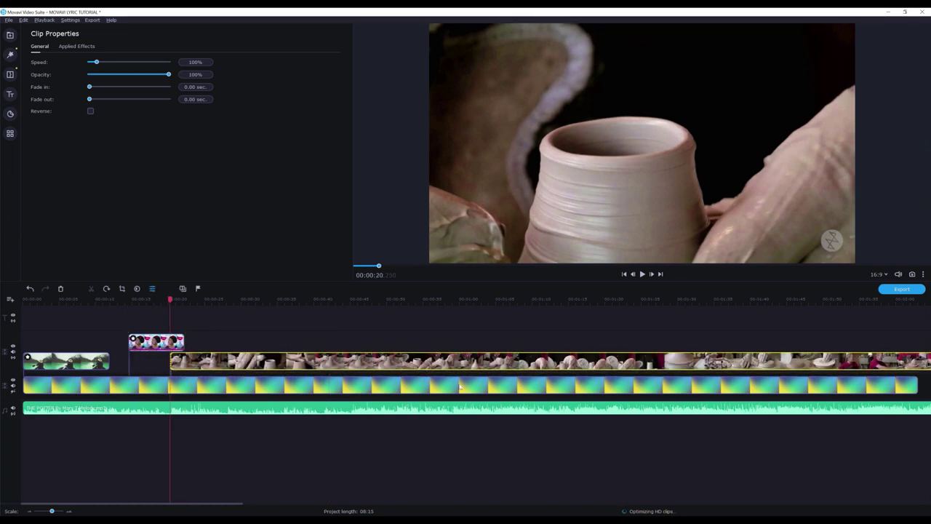
left_click_drag(248, 358, 277, 360)
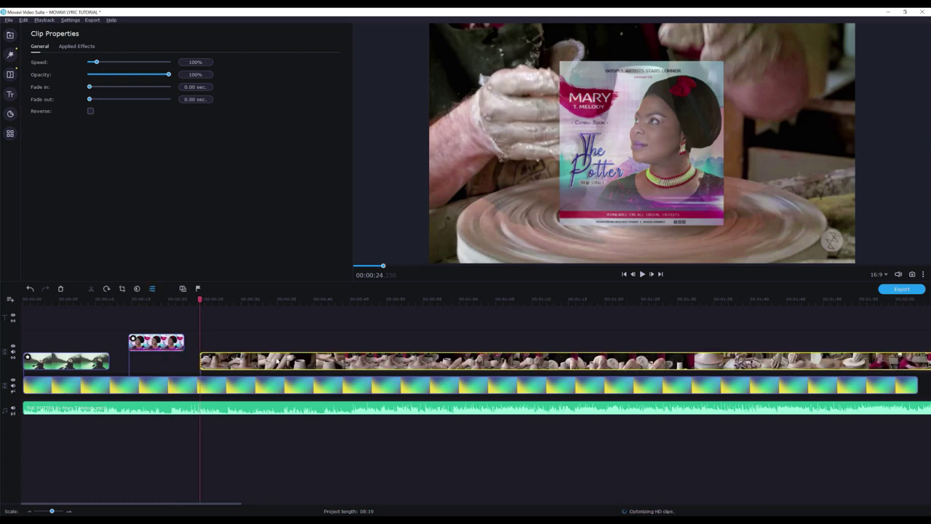
left_click_drag(215, 363, 130, 362)
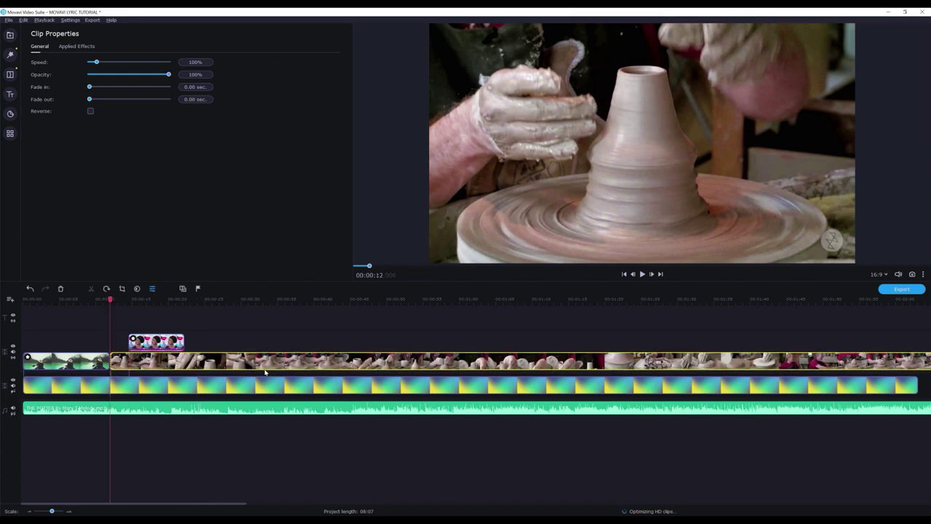
left_click(159, 364)
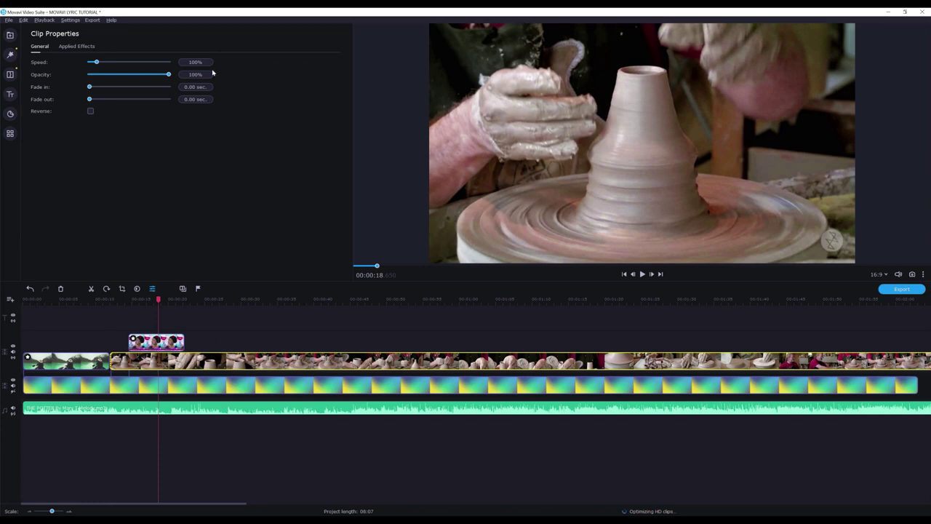
left_click_drag(168, 75, 104, 76)
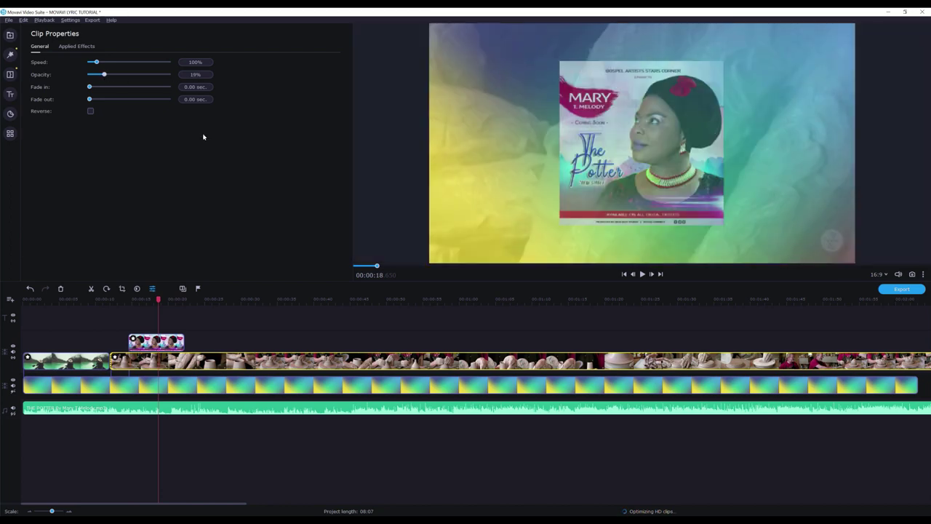
- Check the faded potter footage over the background at several points between about 0:10 and 0:56
left_click(95, 300)
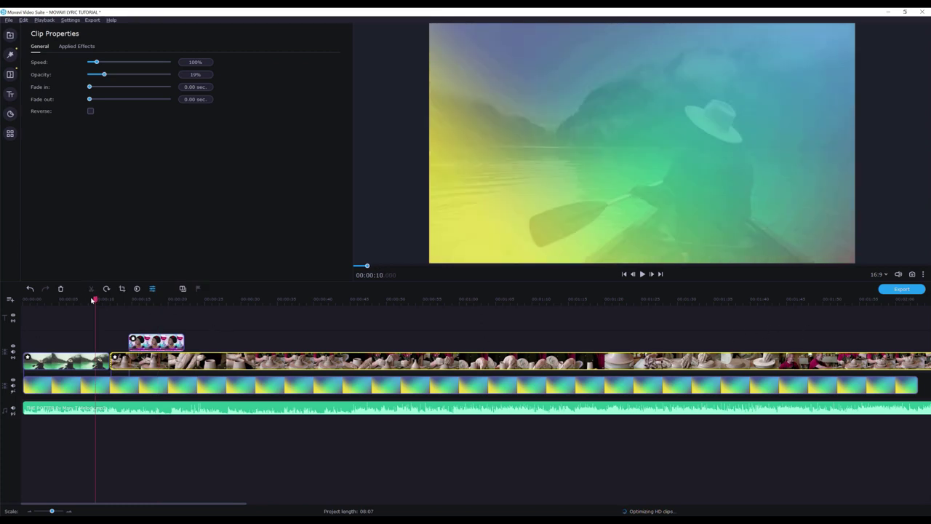
left_click_drag(95, 299, 211, 304)
left_click(255, 305)
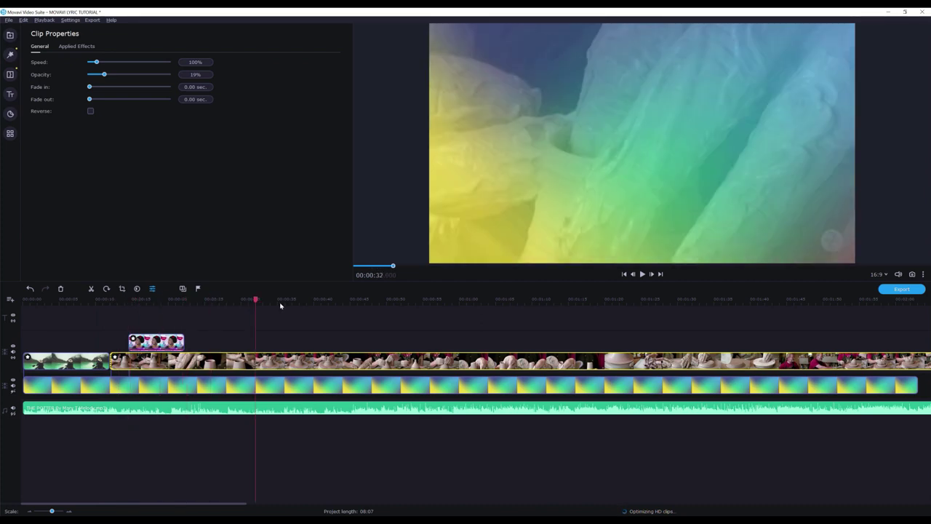
left_click(328, 303)
left_click(392, 303)
left_click(435, 302)
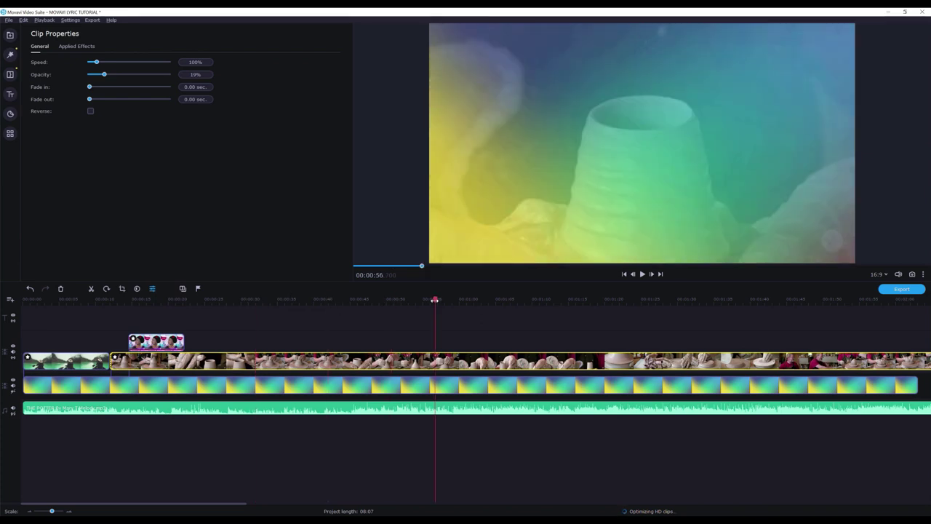
left_click(189, 303)
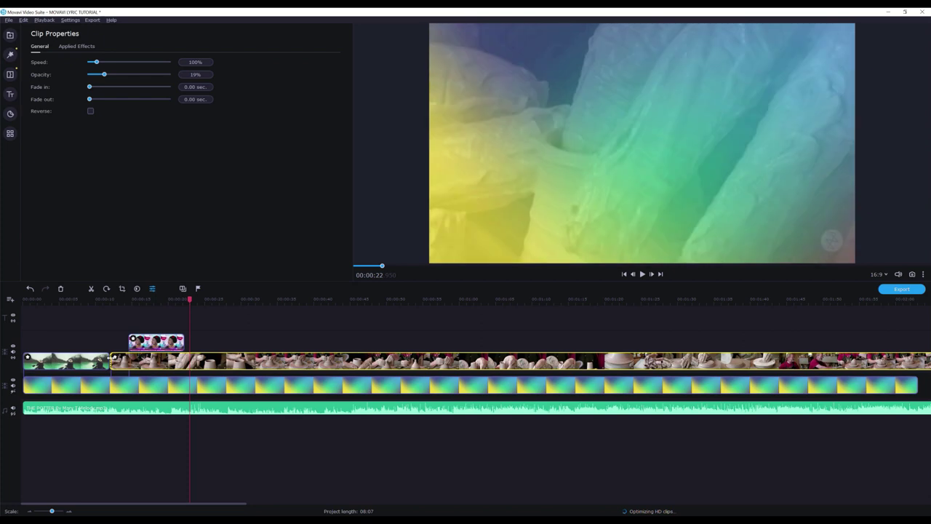
- Trim the opening of the potter clip, keeping it directly after the canoe clip, and play the section around the poster image
mouse_move(111, 362)
left_mouse_down()
mouse_move(357, 360)
mouse_move(110, 361)
left_mouse_up()
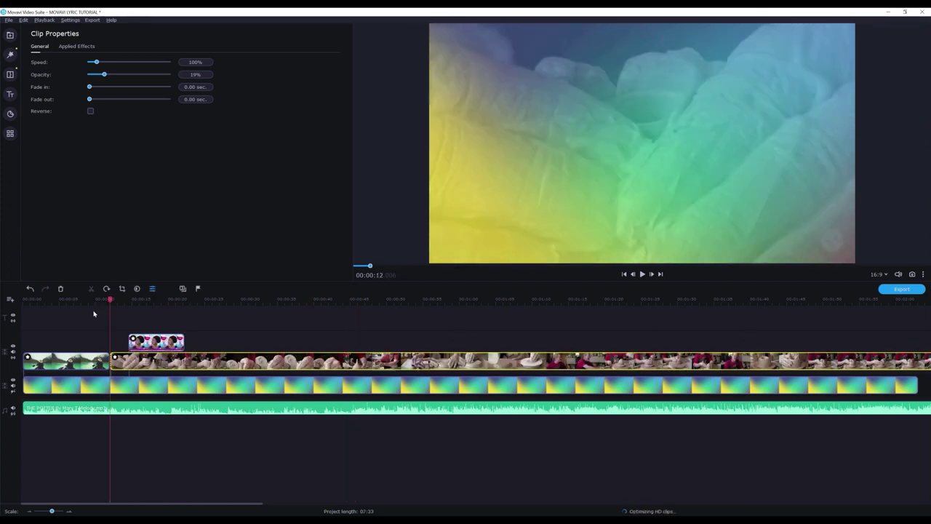
left_click(127, 299)
key("space")
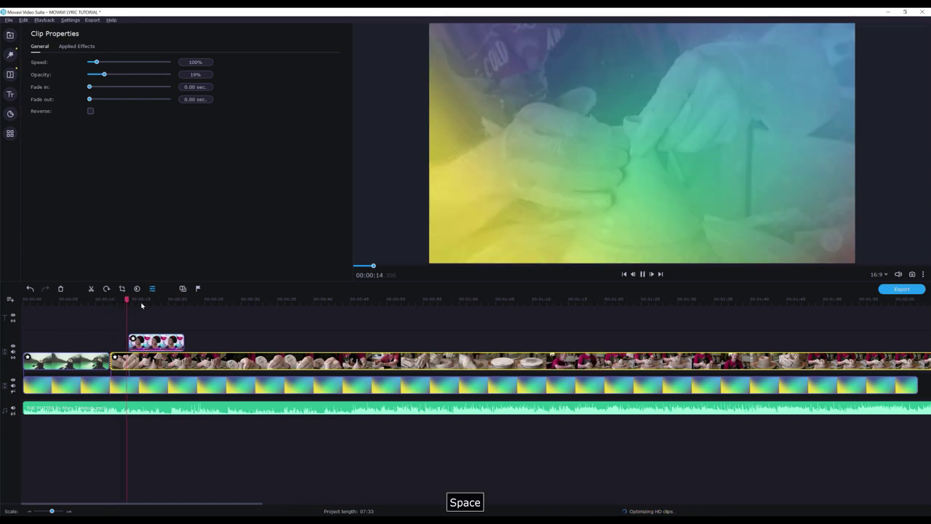
left_click(157, 300)
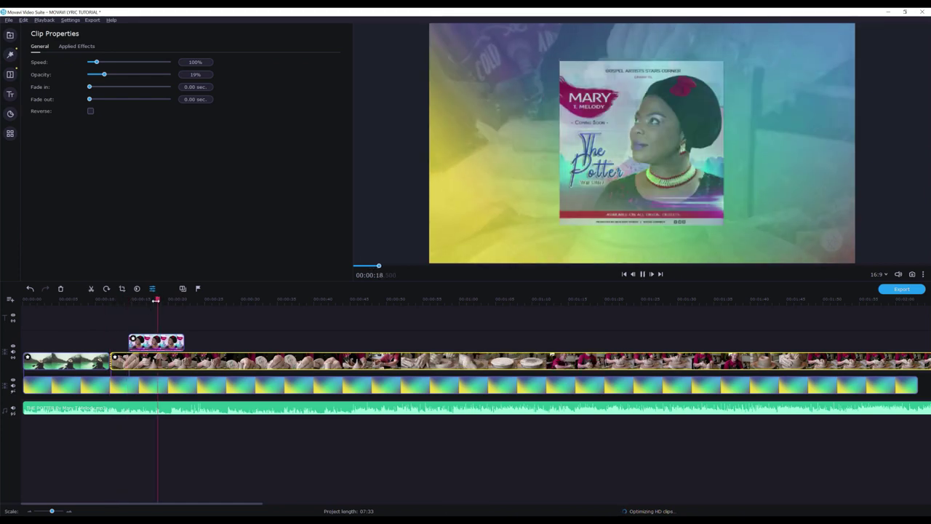
key("space")
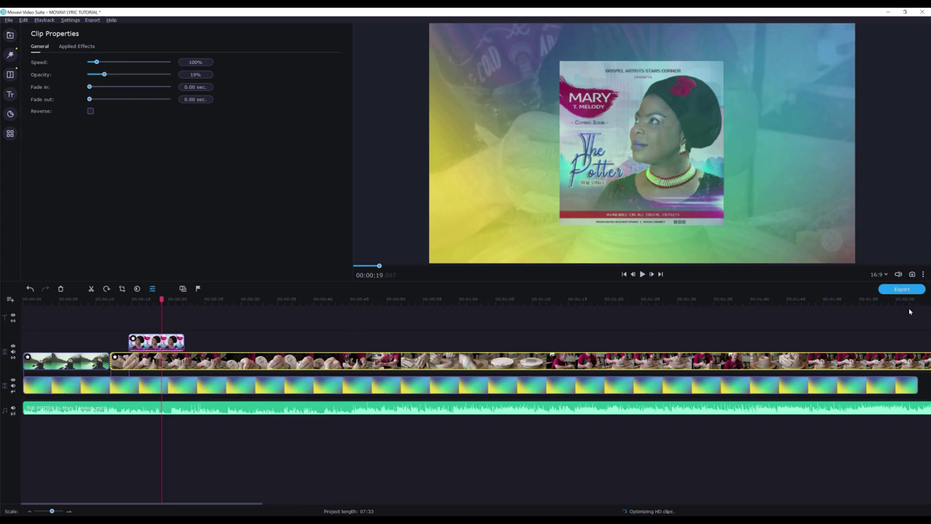
- Turn the preview volume all the way down and briefly play the poster section
mouse_move(898, 275)
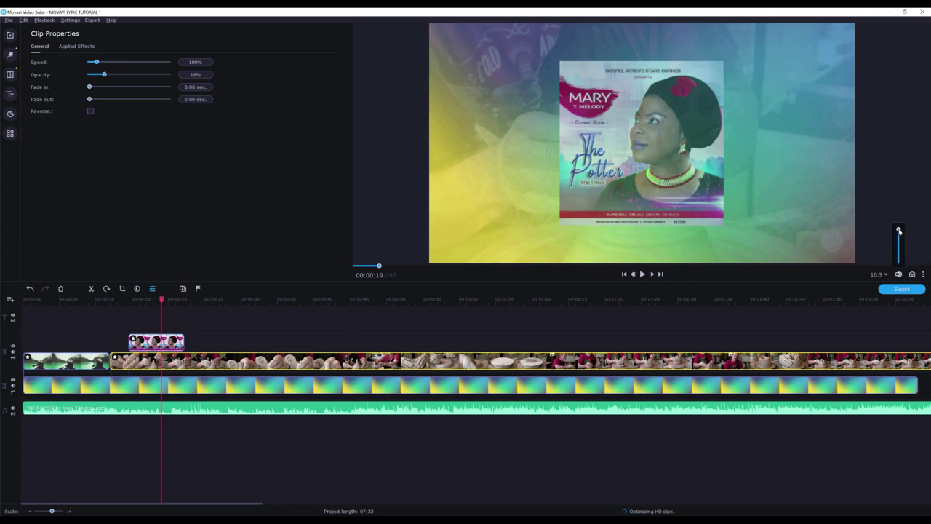
left_click_drag(899, 231, 898, 260)
key("space")
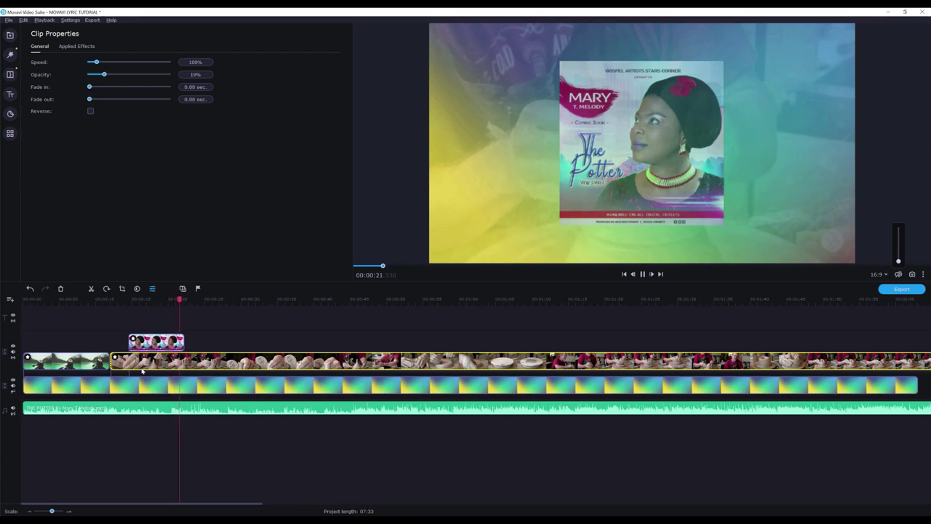
key("space")
- Split the potter clip at about 0:27
left_click(264, 299)
left_click_drag(265, 299, 218, 301)
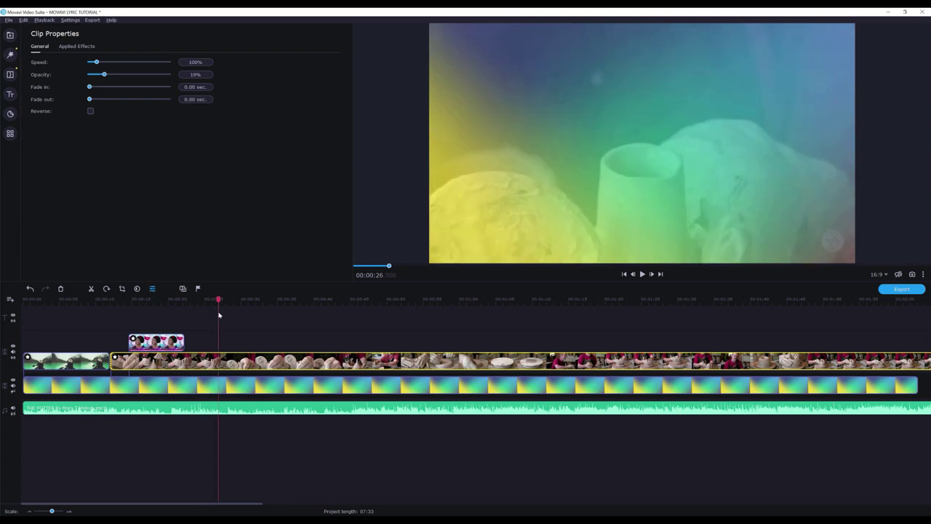
left_click(91, 289)
- Delete the first piece of the potter clip and move the remaining piece directly after the canoe clip
left_click(209, 364)
left_click(186, 363)
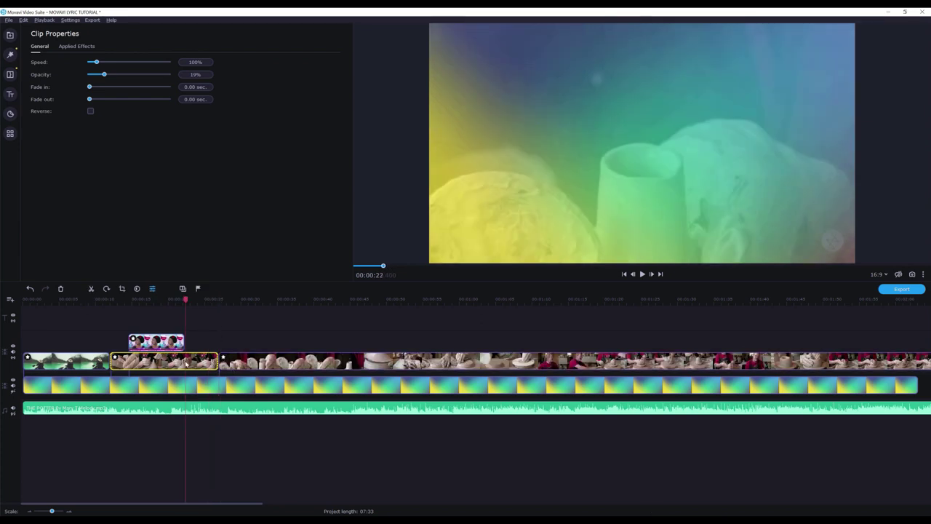
key("Delete")
left_click_drag(298, 364, 188, 364)
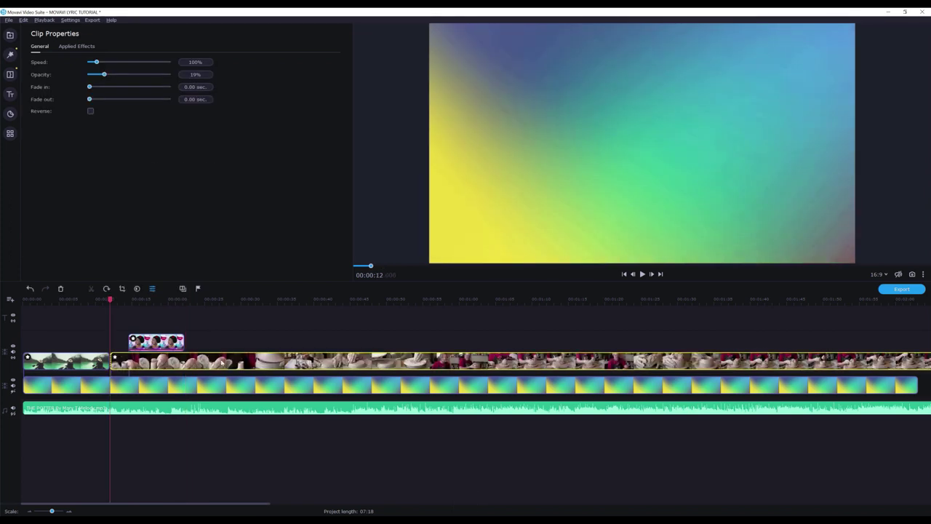
- Split the potter clip at about 0:29 and again at about 0:41
left_click_drag(129, 303, 238, 300)
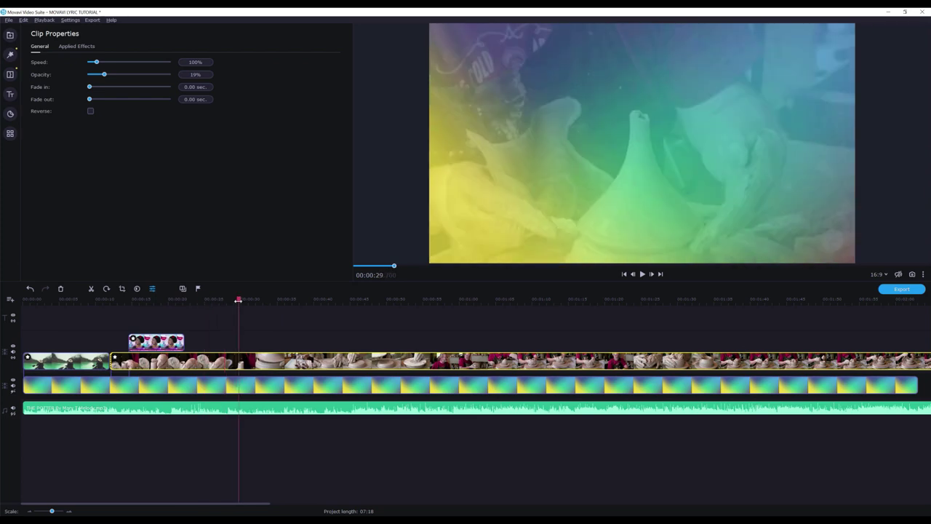
left_click(91, 288)
left_click(294, 301)
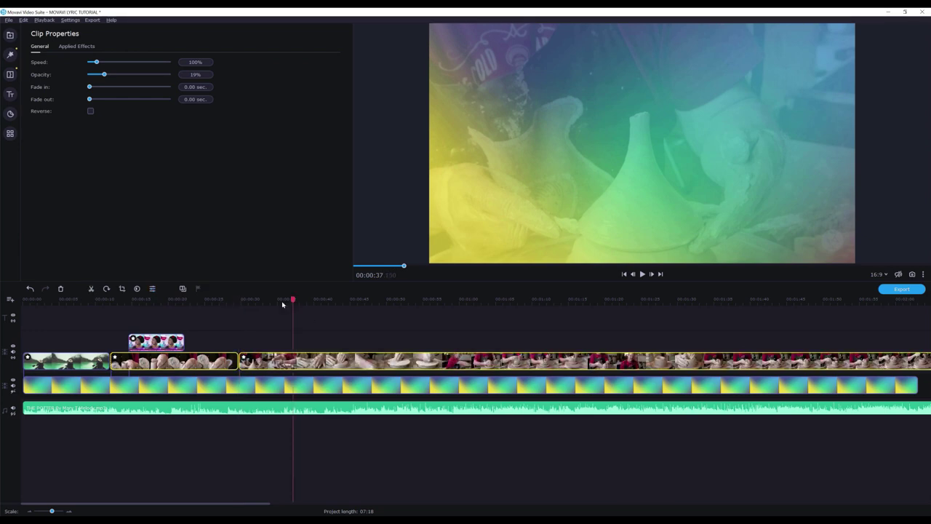
left_click(312, 300)
left_click(323, 300)
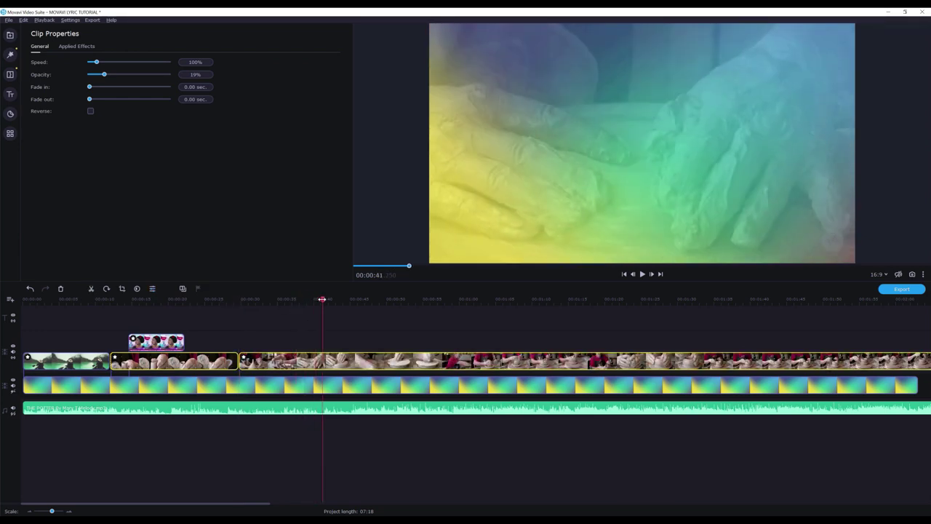
key("ctrl+b")
- Delete the potter piece between 0:29 and 0:41, close the gap with the remaining footage, and save the project
left_click(294, 359)
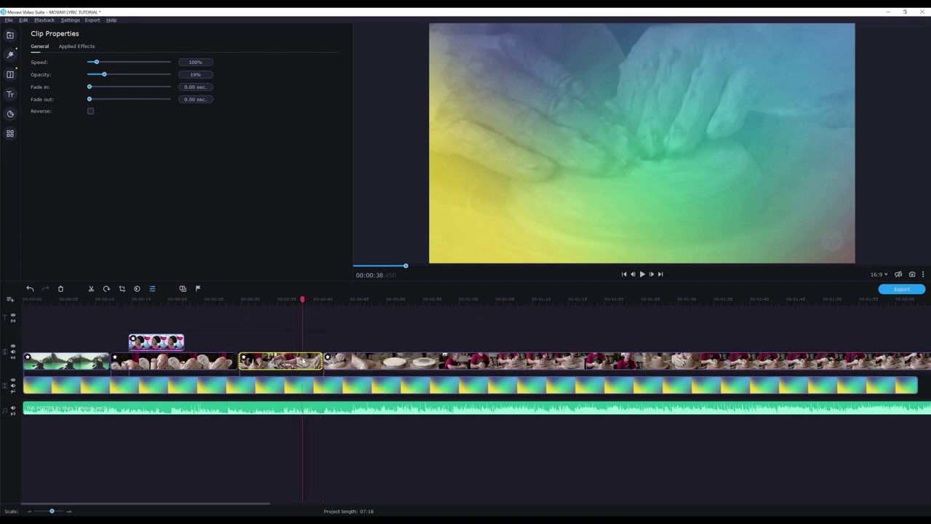
key("Delete")
left_click(367, 359)
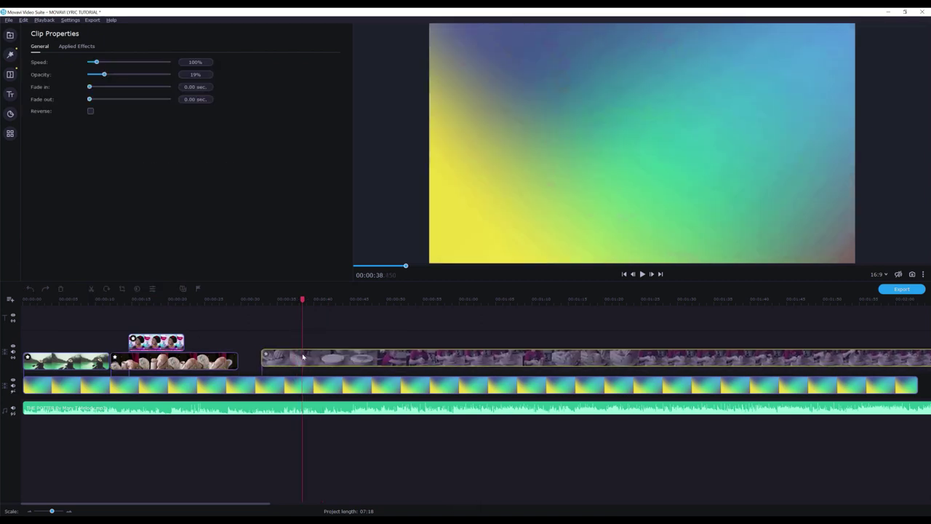
key("ctrl+s")
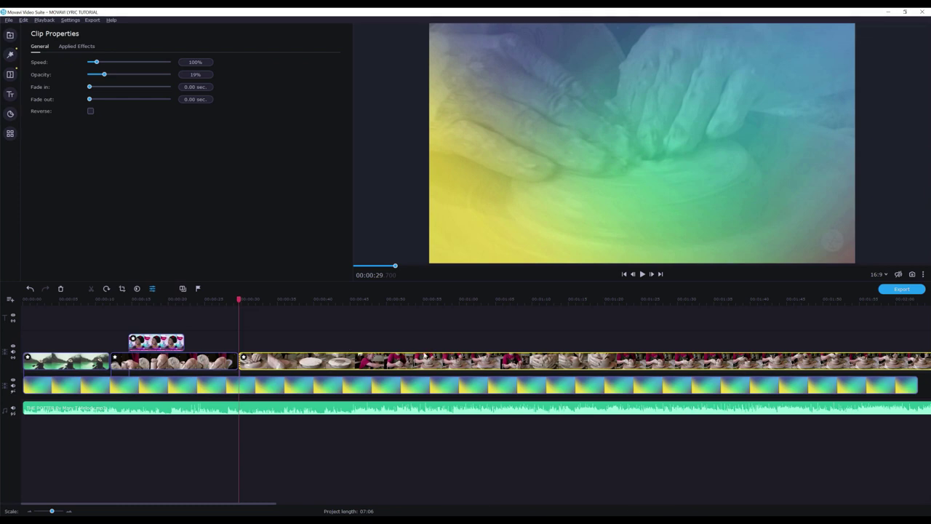
- Split the remaining potter footage at about 0:38 and 1:10
left_click_drag(332, 303, 299, 299)
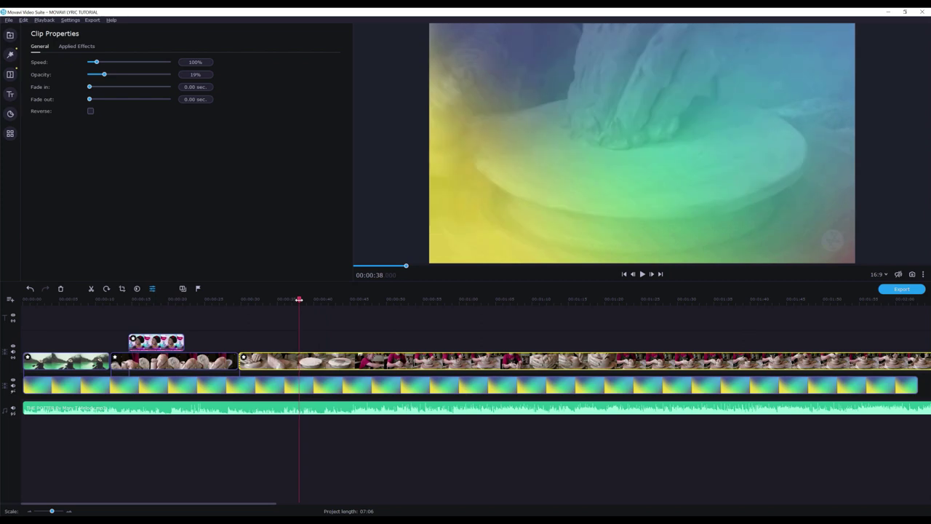
left_click(91, 288)
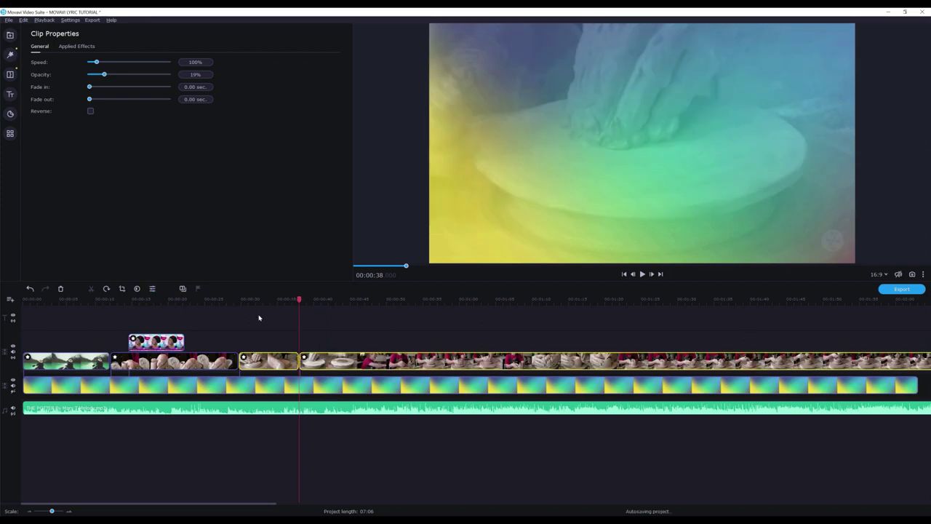
left_click_drag(300, 299, 539, 301)
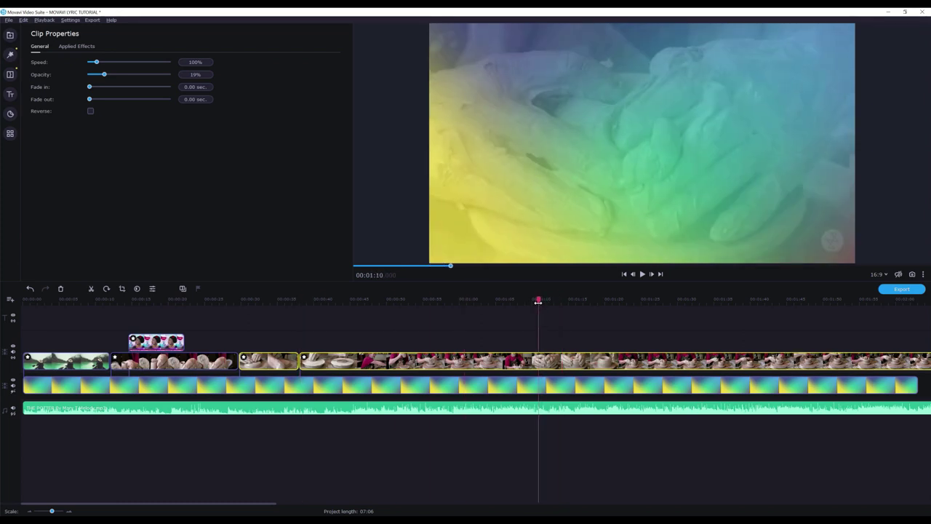
left_click(91, 288)
- Delete the potter piece between 0:38 and 1:10 and move the footage behind it directly after the piece ending at 0:38
left_click(490, 358)
key("Delete")
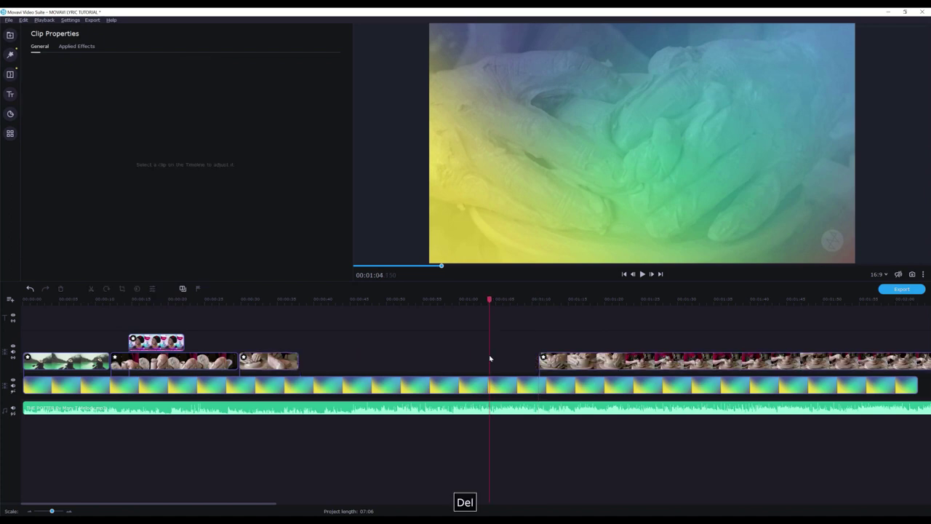
left_click_drag(596, 359, 358, 357)
- Split the last potter clip at about 0:49 and 1:33
left_click(363, 300)
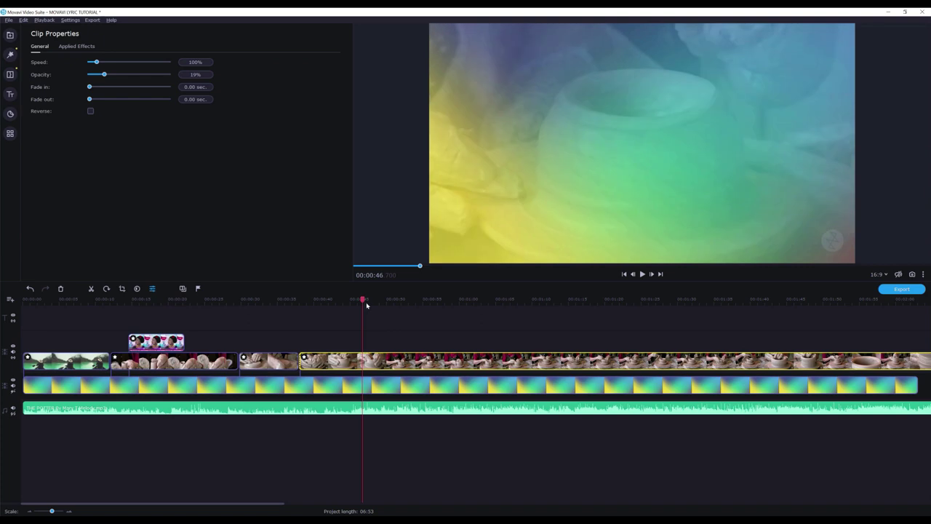
mouse_move(368, 302)
left_mouse_down()
mouse_move(415, 301)
mouse_move(379, 299)
left_mouse_up()
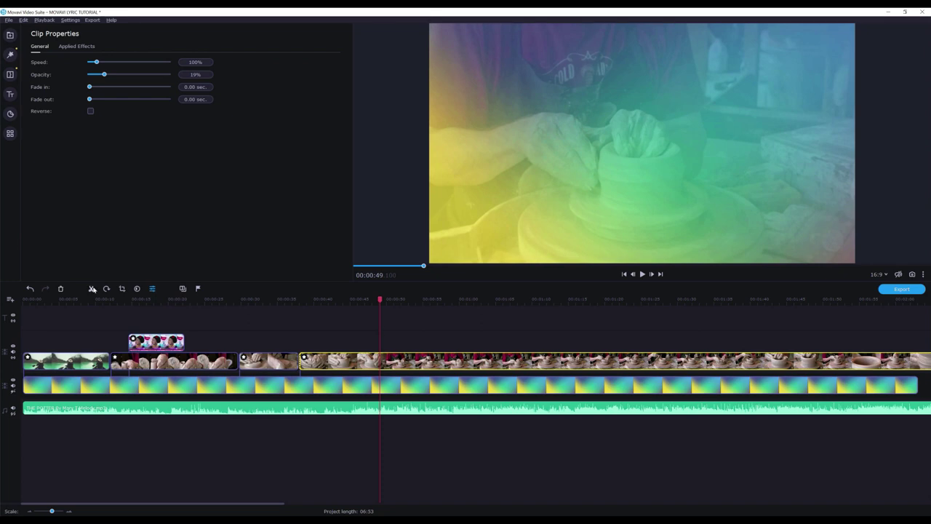
left_click(91, 289)
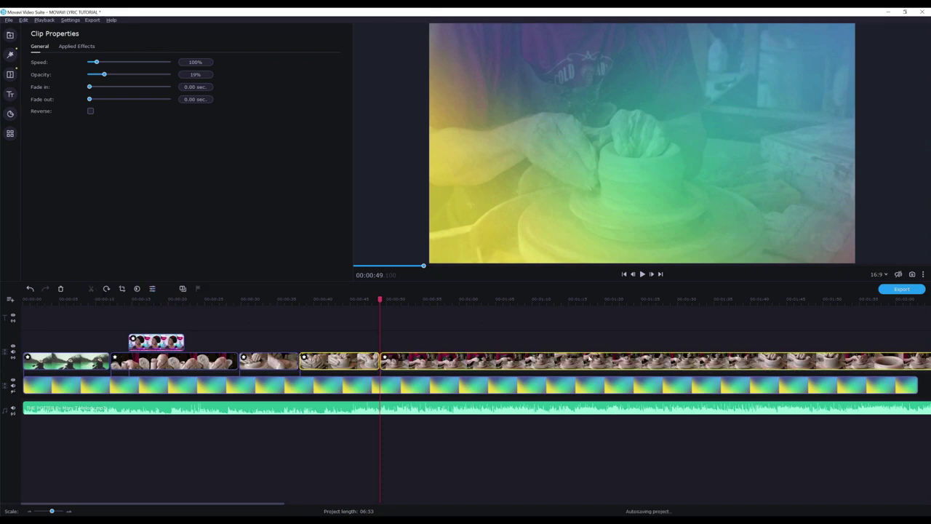
scroll(780, 350, "right", 3)
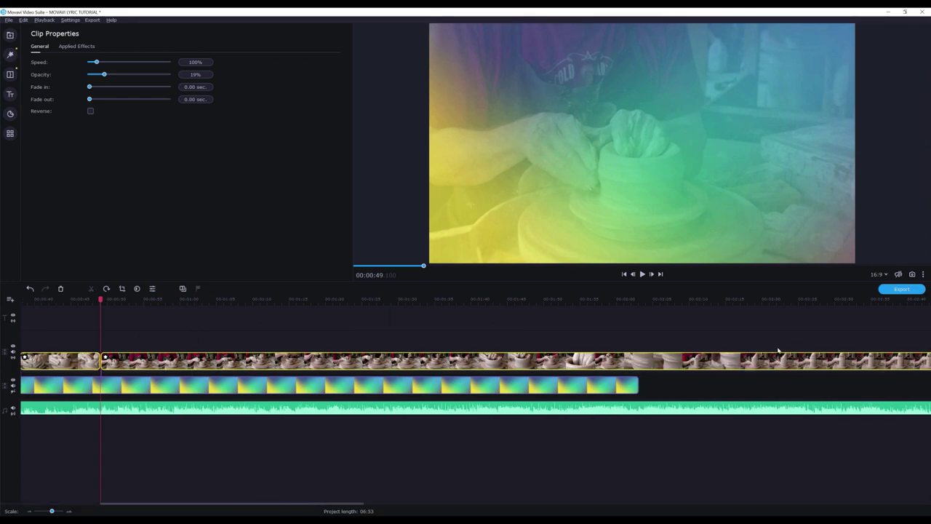
left_click(563, 299)
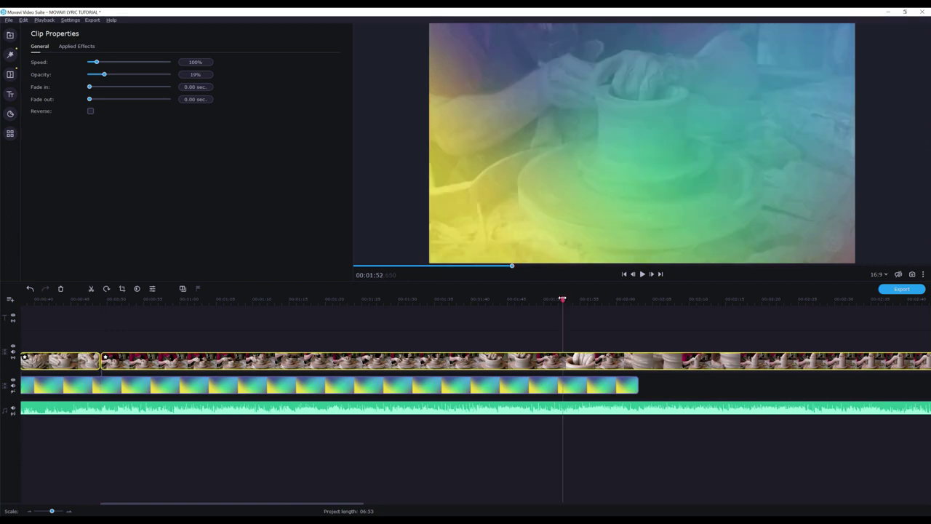
left_click_drag(563, 299, 424, 300)
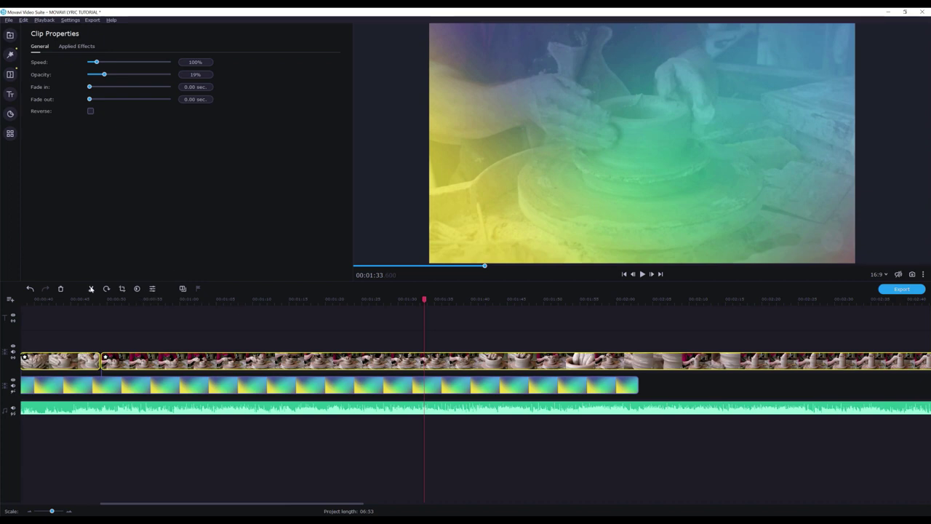
left_click(91, 288)
- Remove the potter piece between 0:49 and 1:33, and trim the remaining footage's opening so that it starts at 0:49
left_click(297, 361)
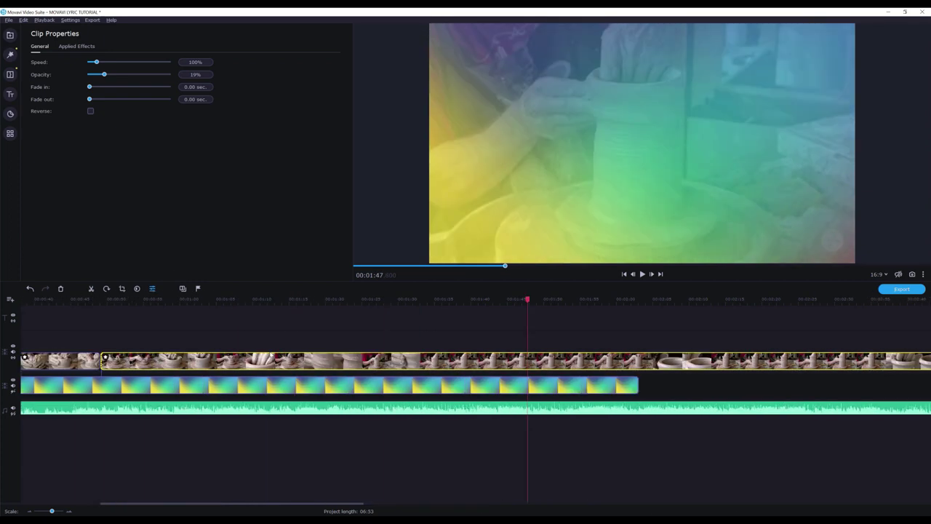
scroll(276, 357, "up", 2)
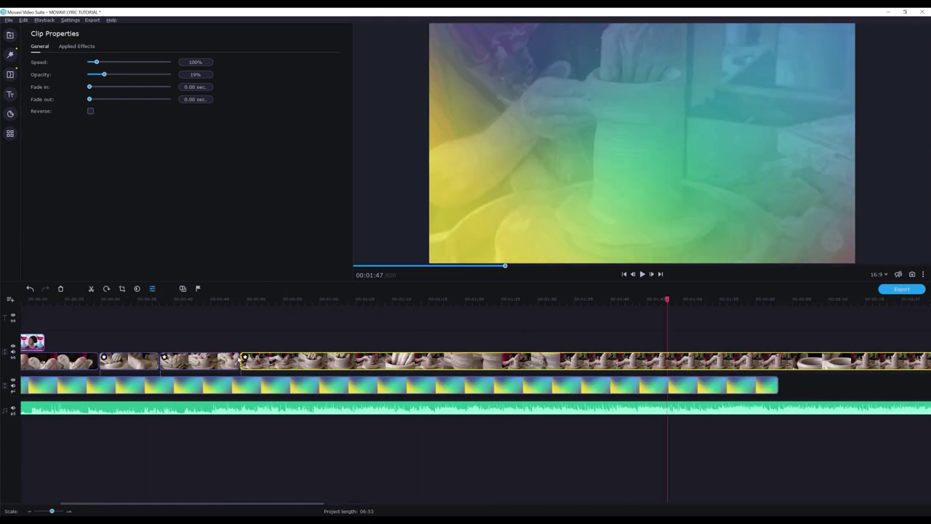
left_click_drag(246, 359, 649, 359)
left_click_drag(751, 359, 339, 362)
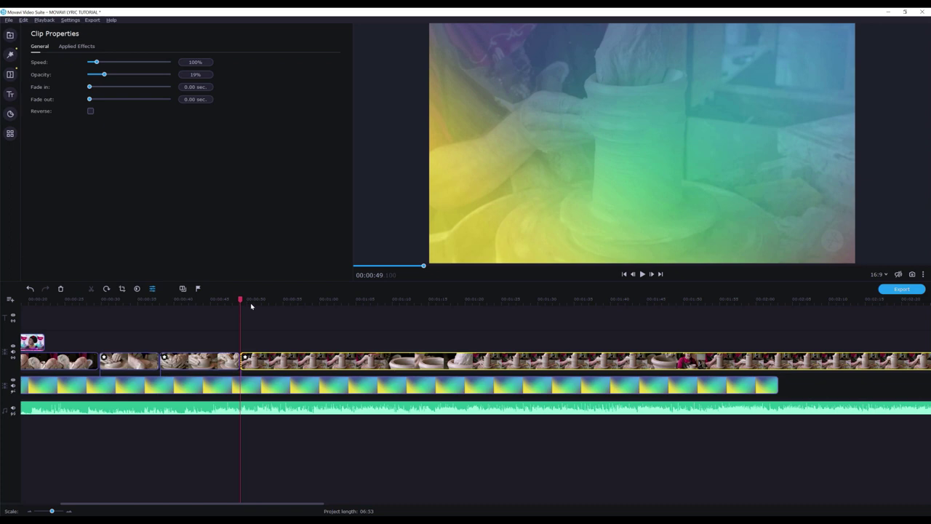
- Split the last potter clip at about 1:42, delete everything after the split, and save the project
left_click_drag(252, 301, 513, 302)
left_click(626, 305)
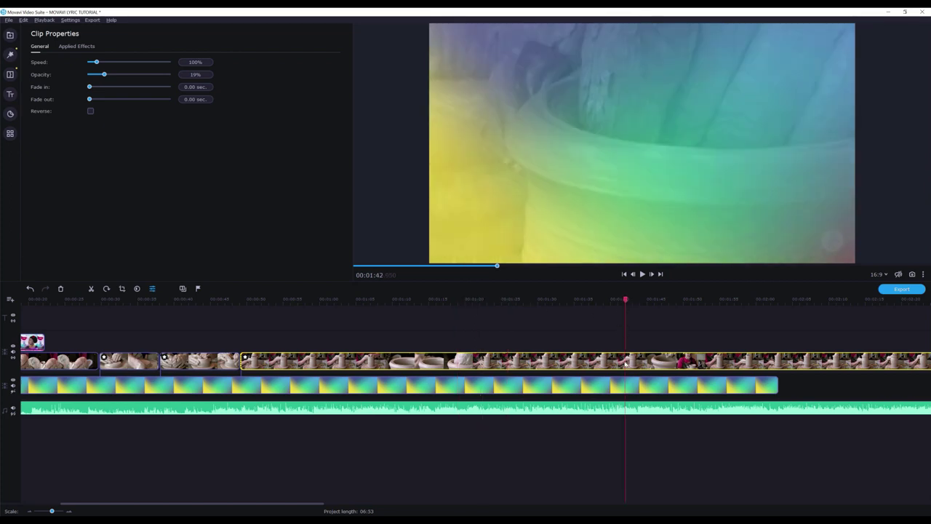
right_click(625, 363)
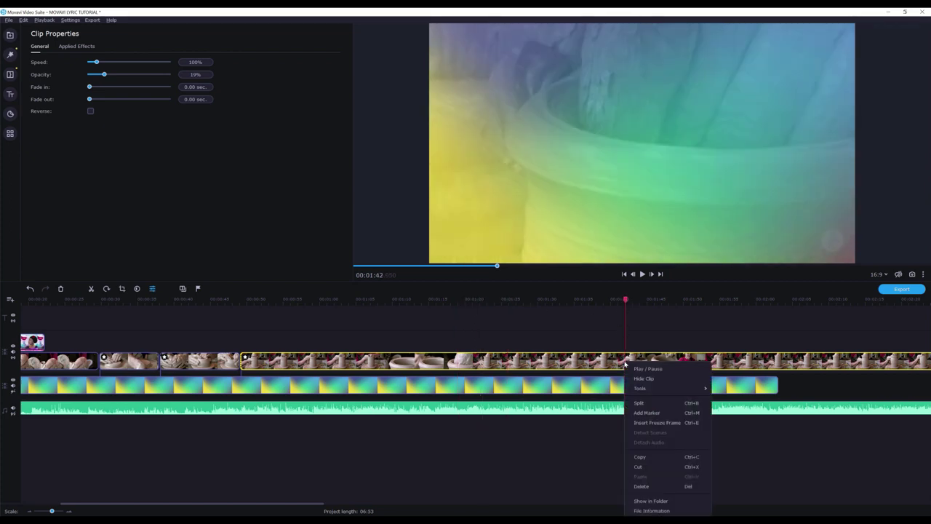
left_click(640, 403)
left_click(663, 364)
key("Delete")
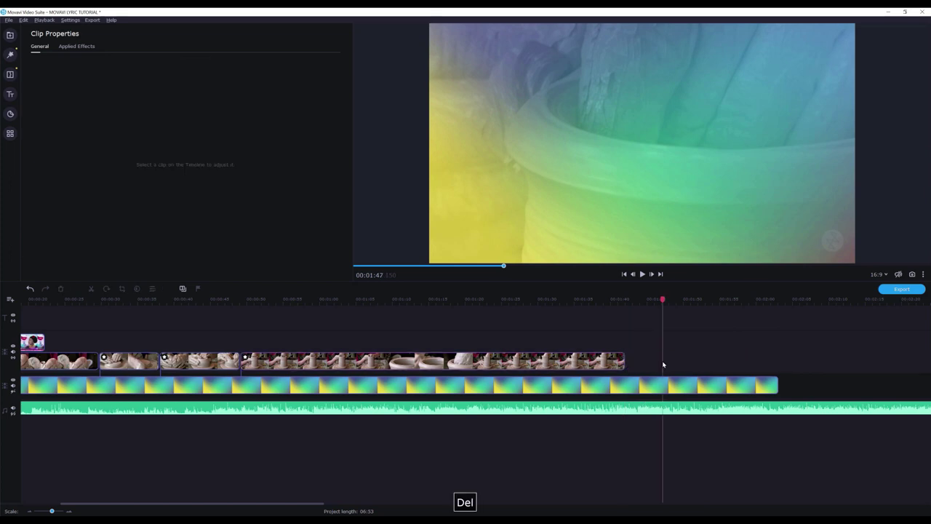
scroll(396, 411, "up", 3)
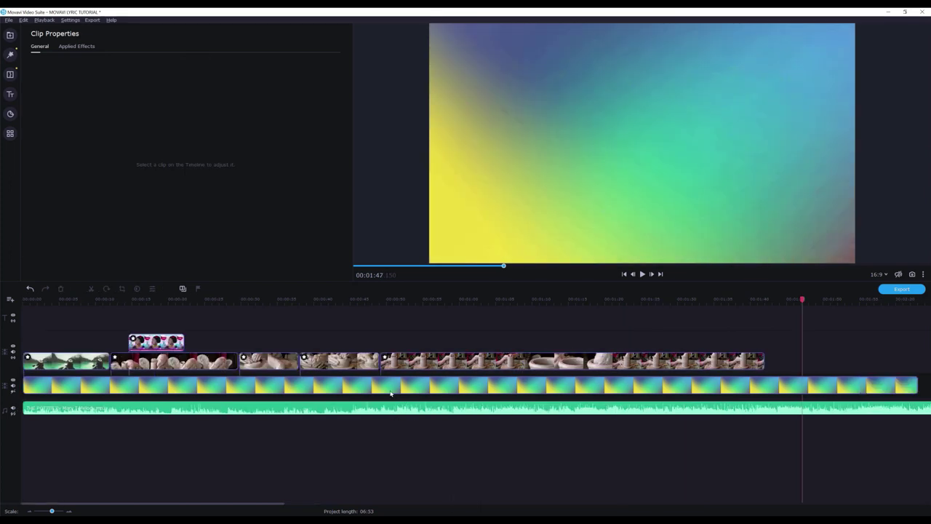
key("ctrl+s")
- Play the project from the beginning and skim through the canoe, poster and potter sections
left_click_drag(502, 267, 350, 269)
key("space")
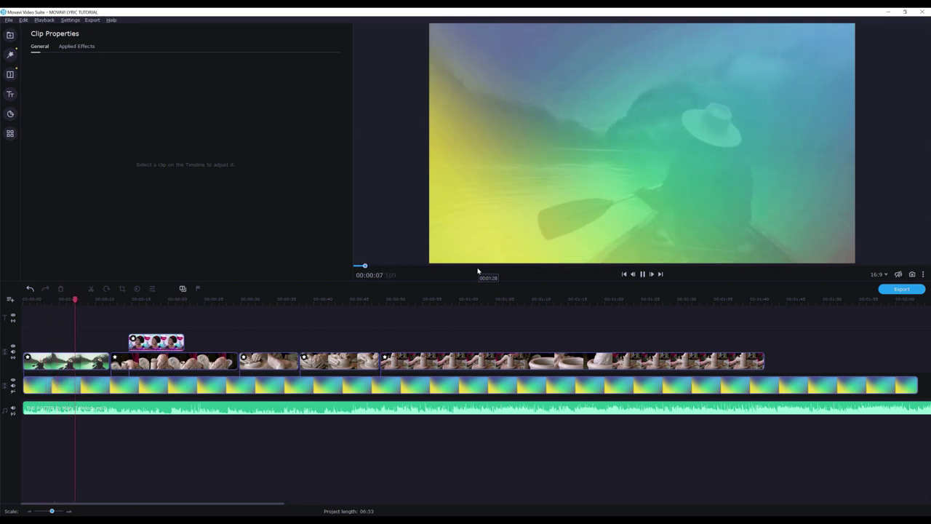
left_click(158, 299)
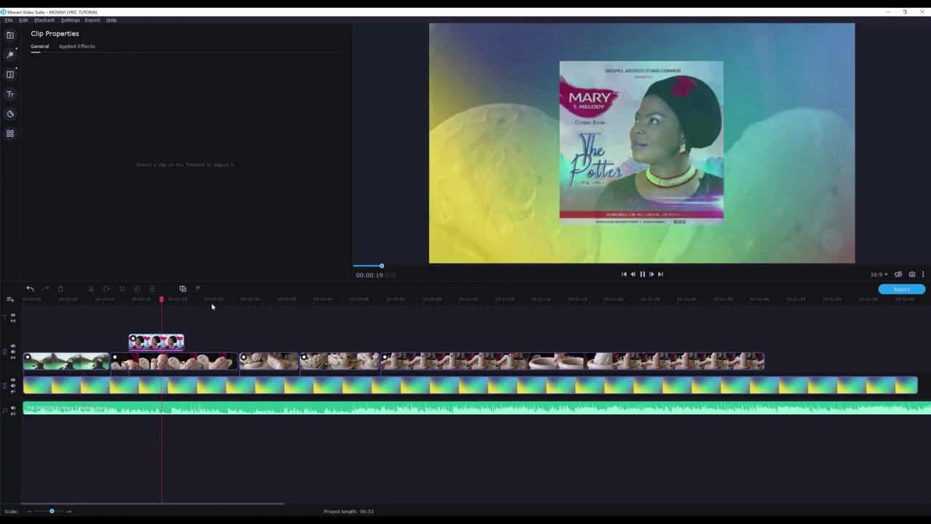
left_click_drag(216, 304, 587, 304)
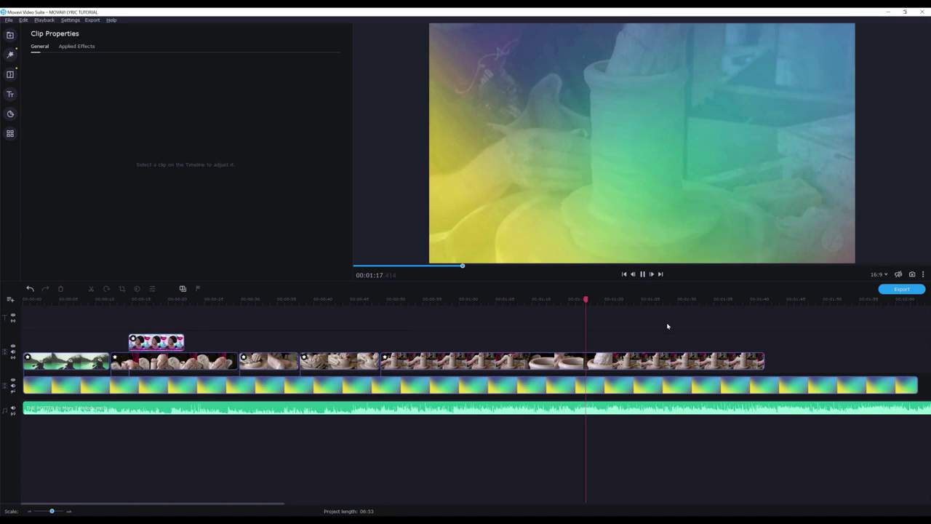
left_click(434, 304)
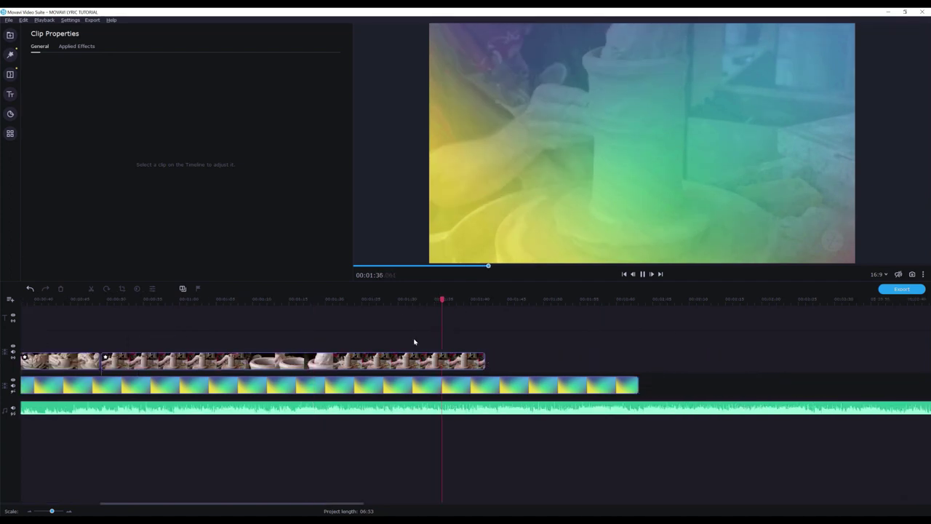
key("space")
- Extend the gradient background clip to about 3:31 and skim the timeline from about 0:21 to the later potter footage
left_click_drag(638, 386, 865, 386)
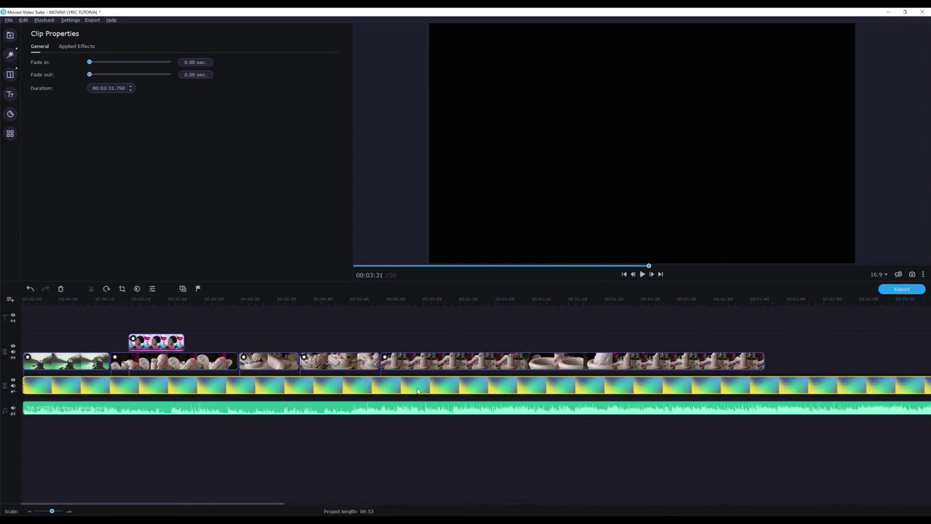
left_click(178, 303)
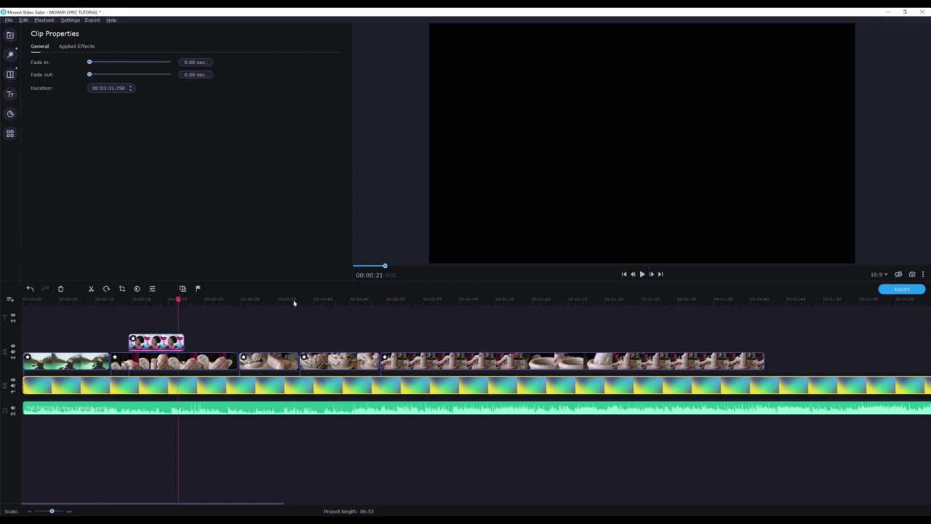
left_click(248, 303)
left_click(303, 303)
left_click(375, 305)
left_click(432, 304)
left_click(480, 304)
left_click(523, 304)
left_click(578, 305)
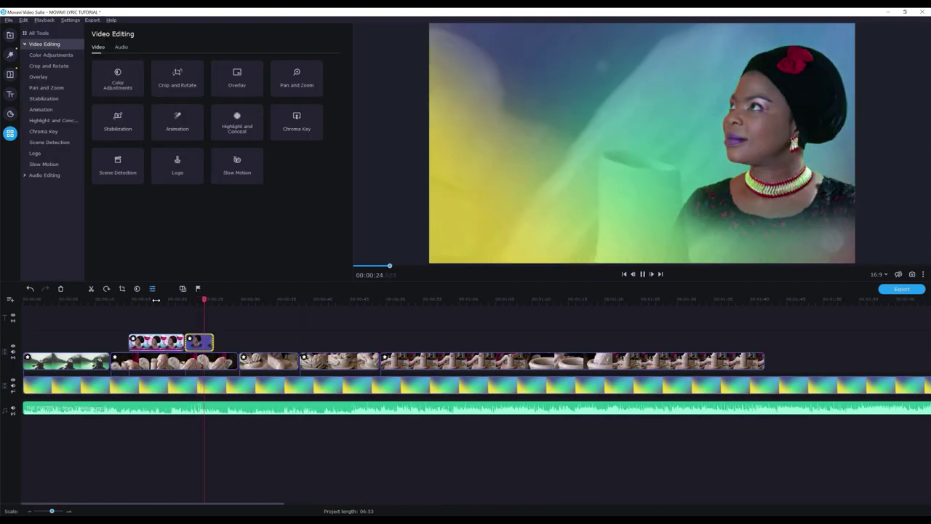
- Stop playback, open the portrait overlay's clip properties, and check the overlay at about 0:22 and 0:24
key("space")
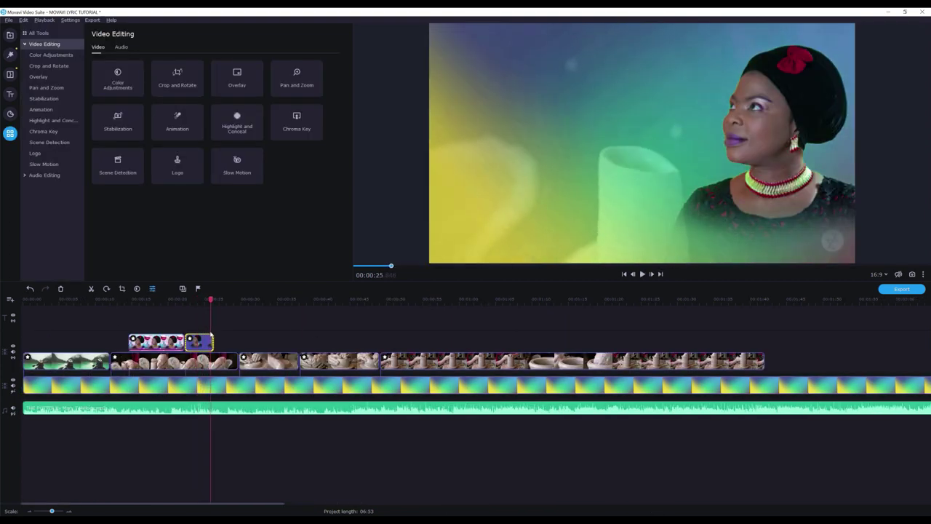
double_click(190, 343)
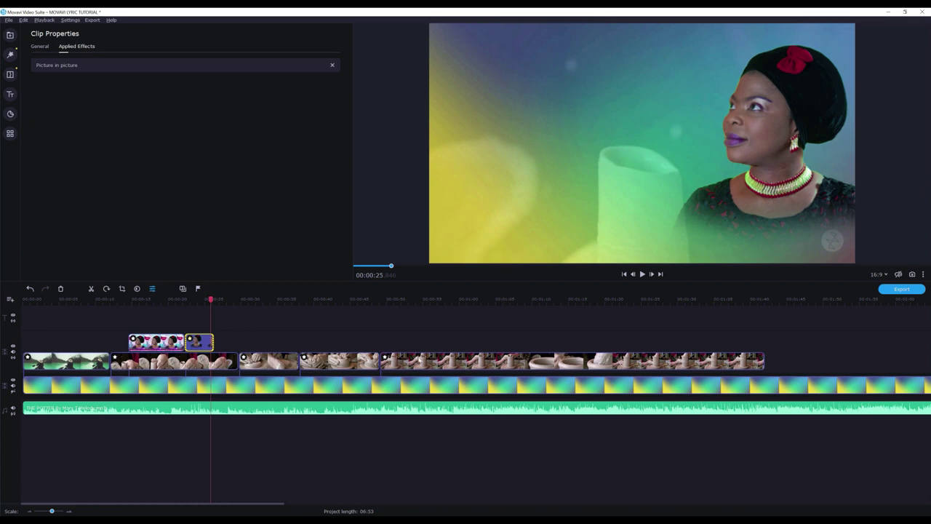
left_click(188, 303)
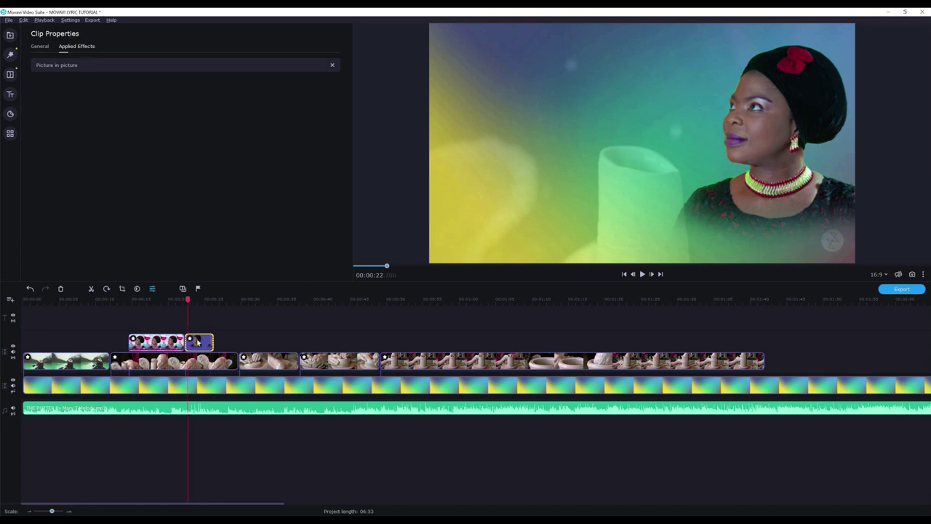
left_click(200, 302)
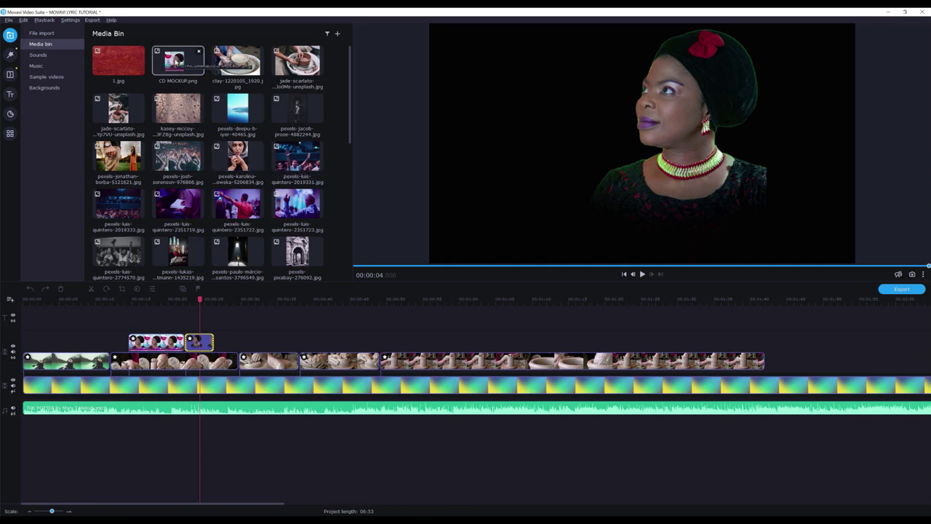
- Add another image from the media bin to the overlay track directly after the portrait image
left_click_drag(253, 158, 218, 317)
left_click_drag(225, 381, 228, 342)
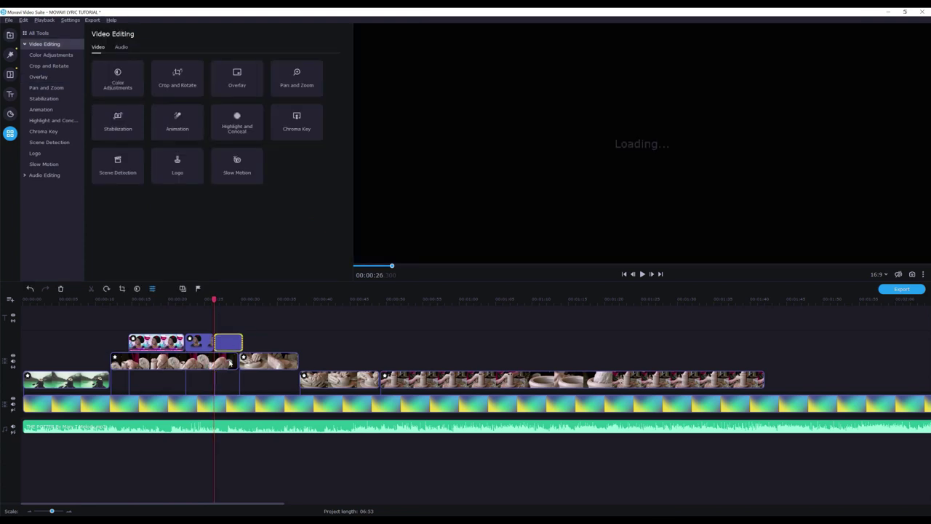
- Align the potter footage with the other footage in the lowest overlay row and preview the CD mockup at about 0:27
left_click_drag(161, 362, 162, 385)
left_click(230, 341)
left_click(217, 301)
left_click(231, 301)
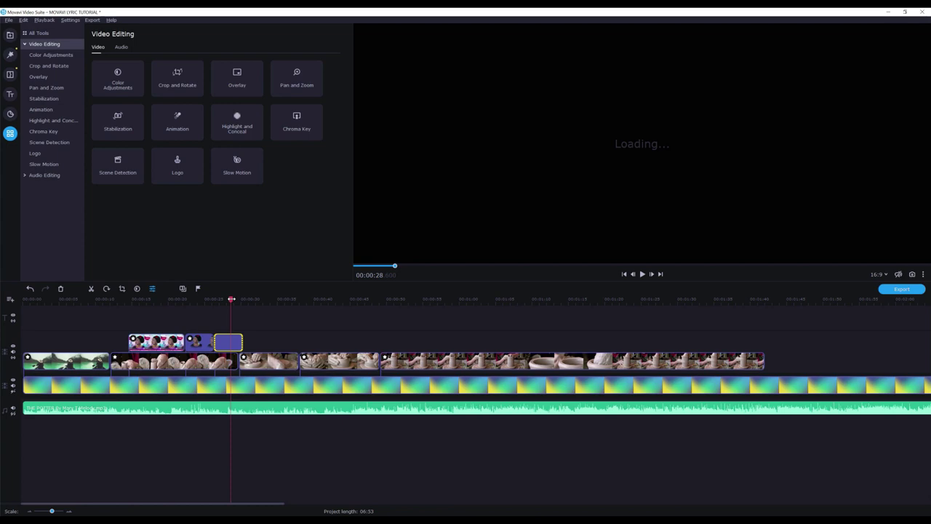
left_click(216, 300)
left_click(222, 300)
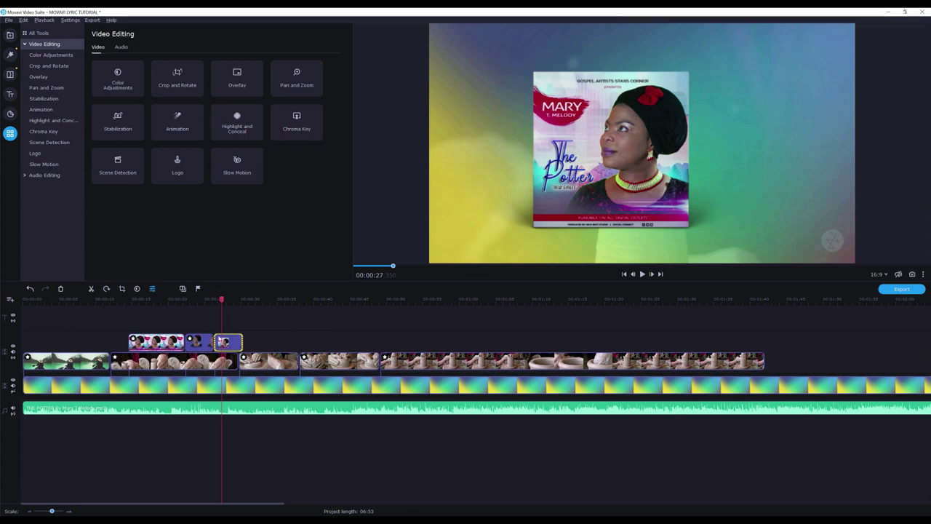
- Skim the CD mockup section of the timeline between about 0:25 and 0:28
left_click(226, 343)
left_click(232, 341)
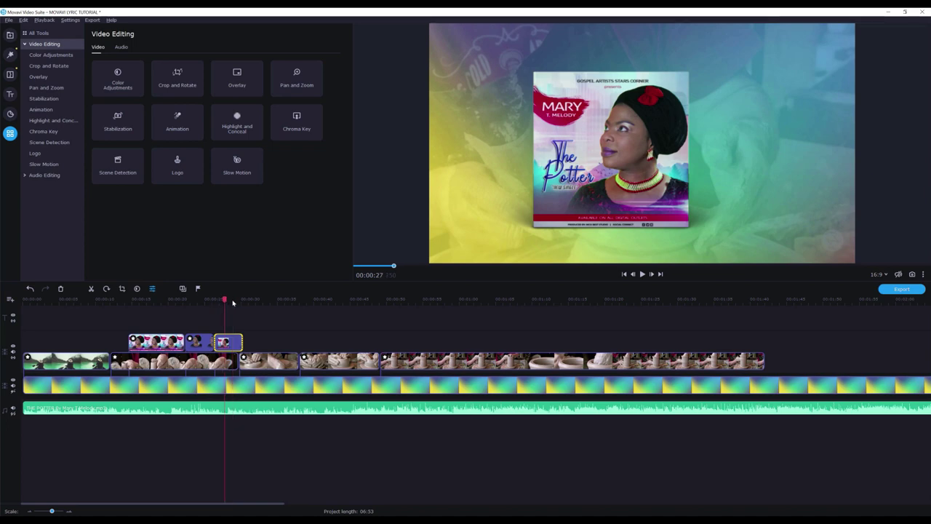
left_click(219, 304)
left_click(211, 300)
left_click_drag(212, 298, 230, 298)
left_click(219, 300)
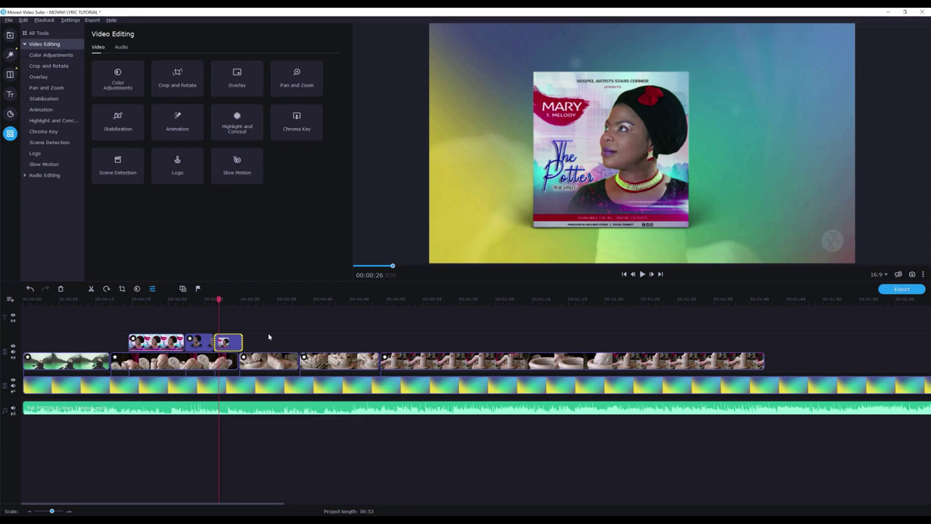
- Shift the CD mockup image slightly to the left in the video frame using the Overlay tool at about 0:28
left_click(231, 300)
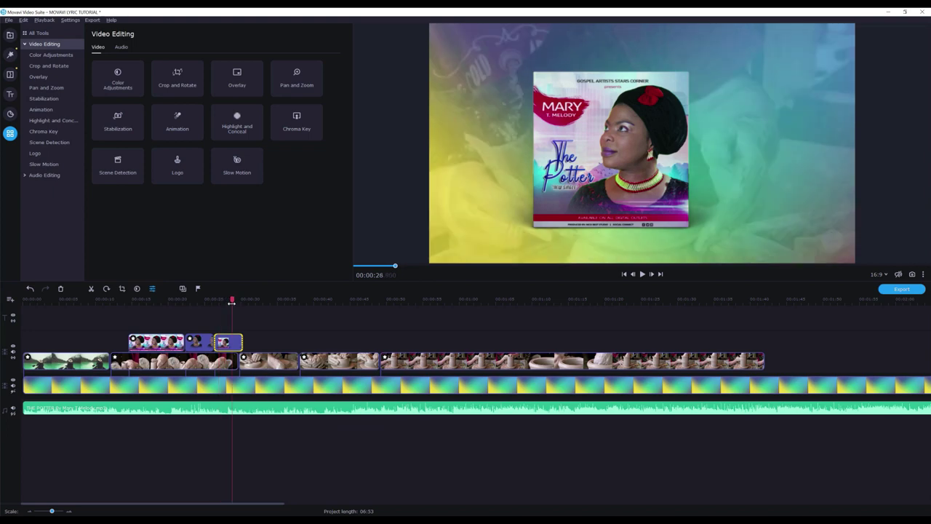
left_click(48, 77)
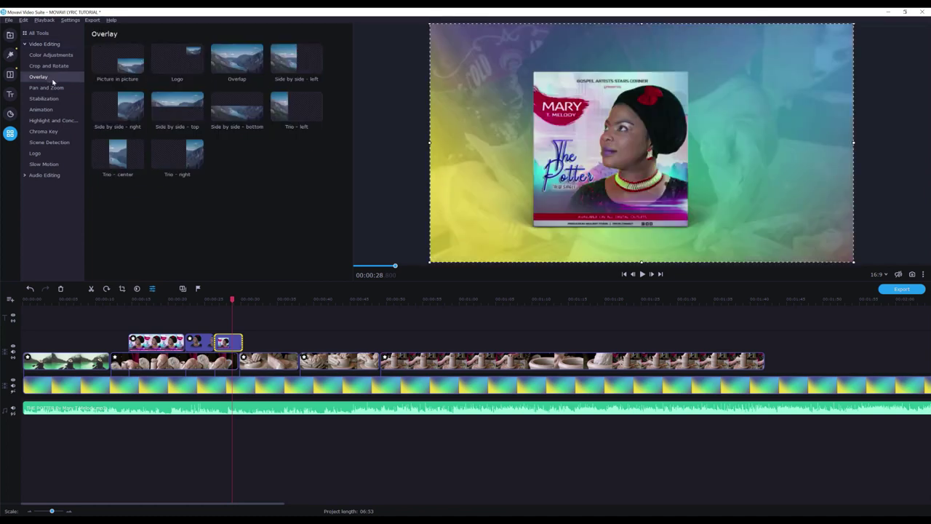
left_click_drag(786, 143, 632, 153)
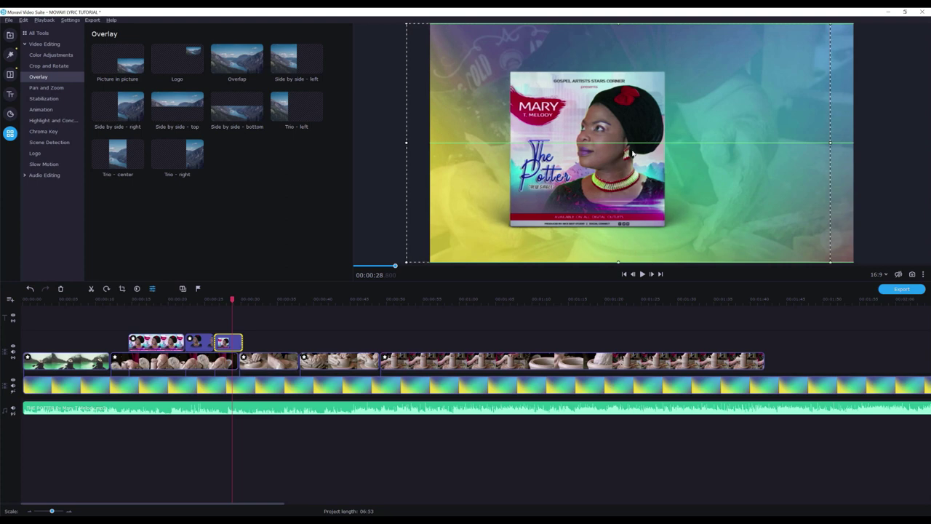
left_click_drag(632, 153, 632, 152)
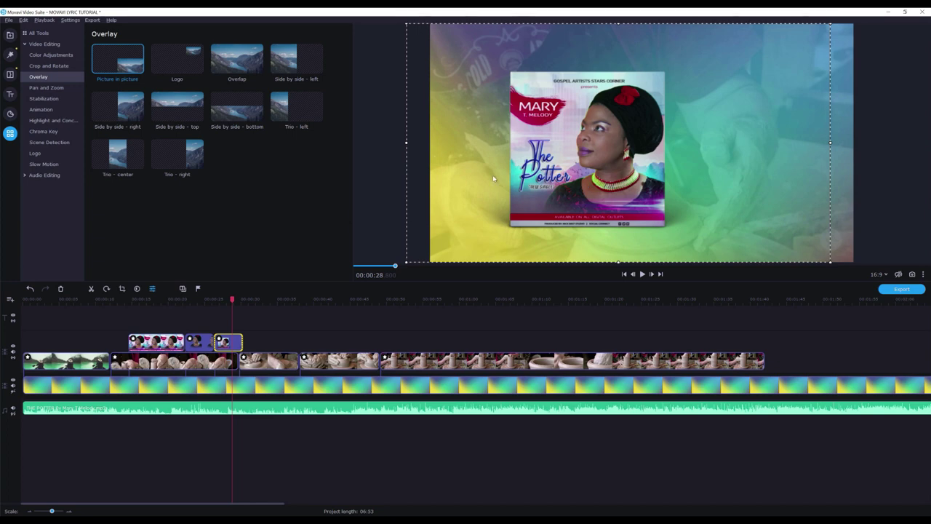
- Import the rotating vinyl record green-screen video from the computer's Videos folder into the media bin
left_click(10, 34)
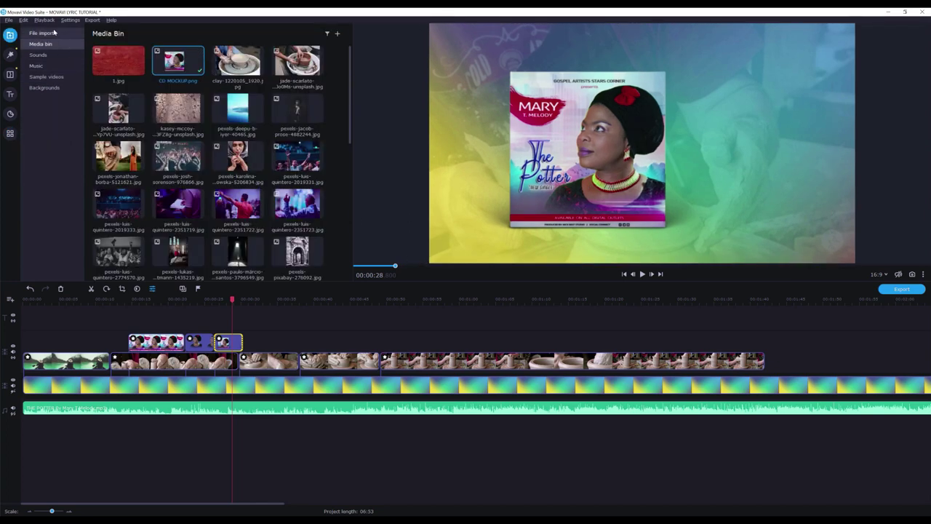
left_click(41, 34)
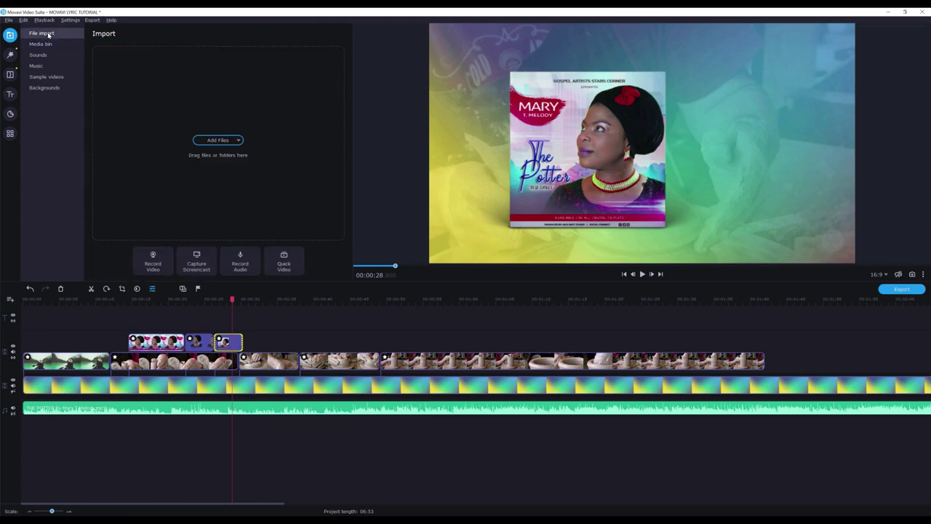
left_click(222, 141)
scroll(308, 152, "down", 1)
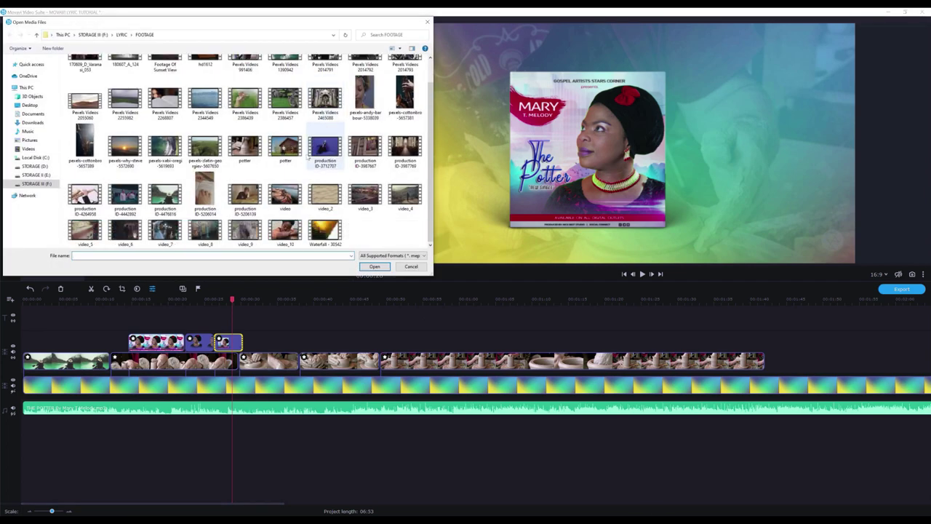
left_click(37, 34)
scroll(291, 146, "down", 1)
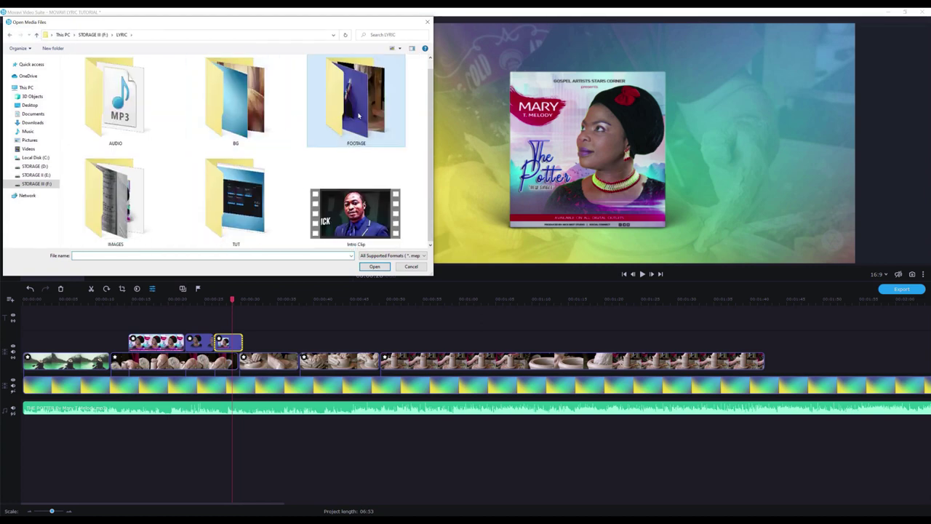
double_click(348, 134)
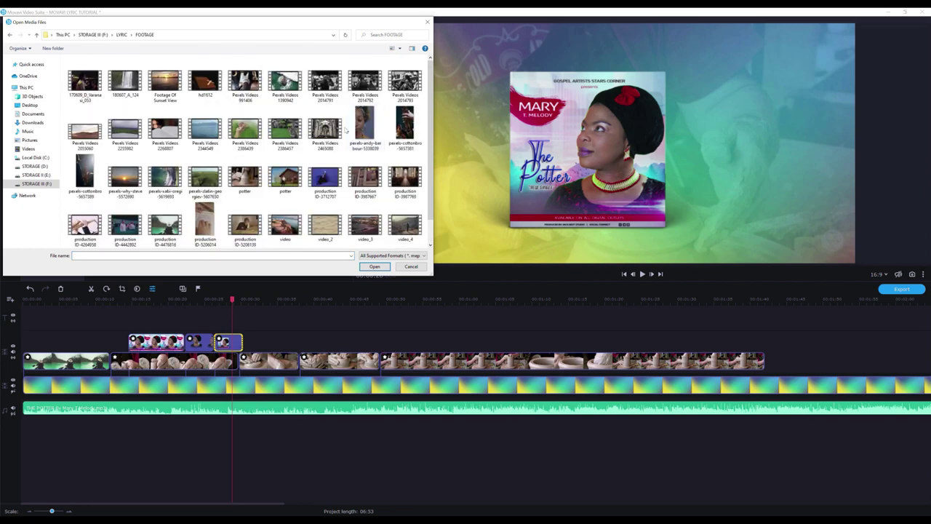
left_click(10, 34)
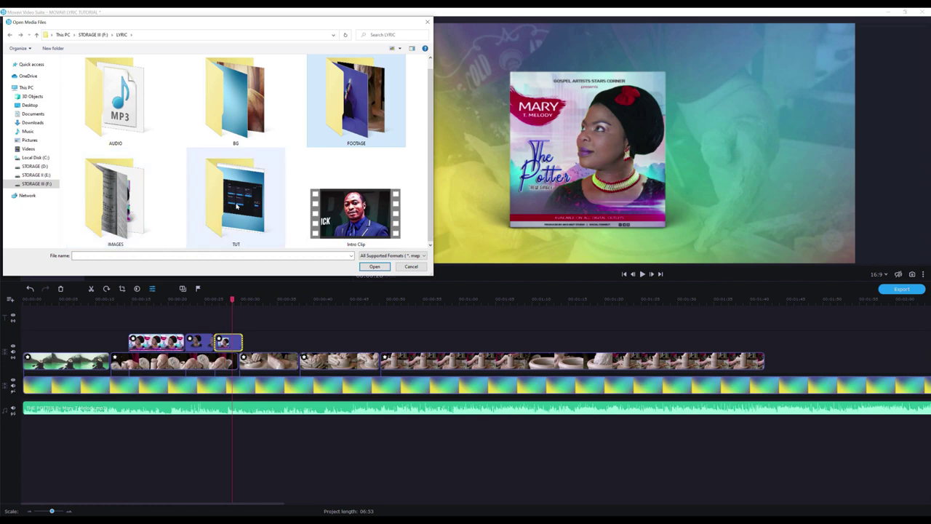
left_click(28, 149)
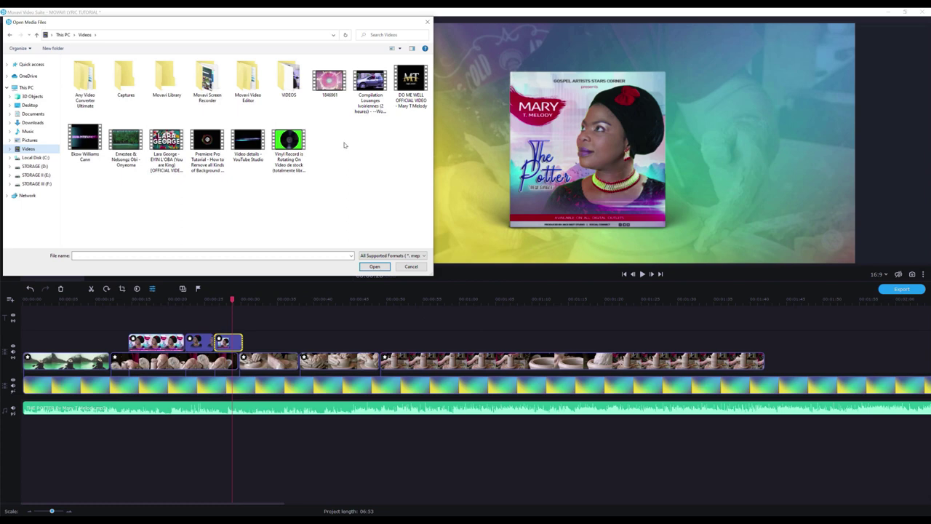
double_click(294, 143)
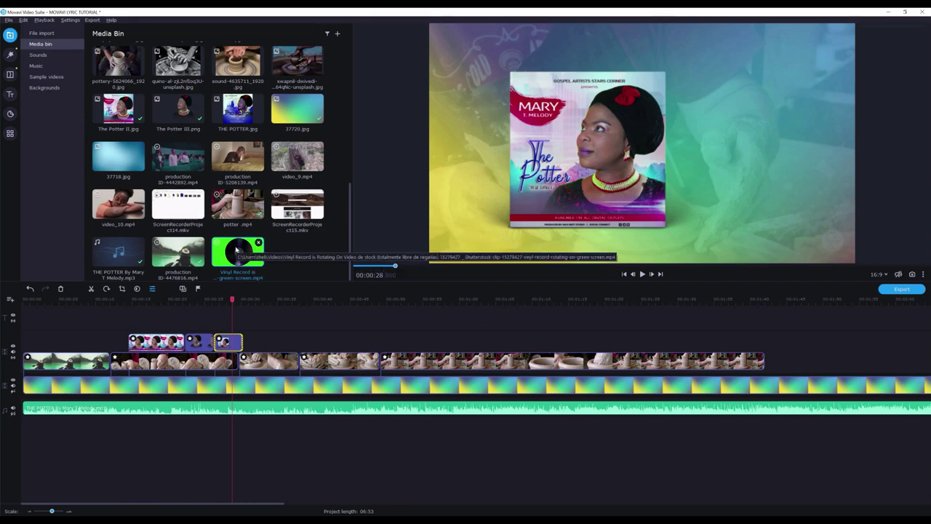
- Add the vinyl record clip to the overlay track beneath the CD mockup, aligning their start points at about 0:26
left_click_drag(237, 252, 243, 328)
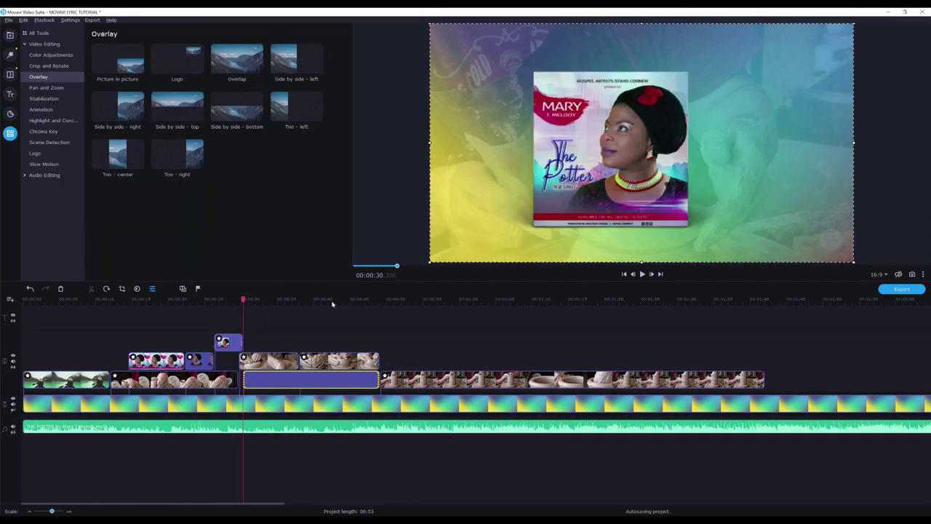
mouse_move(271, 386)
left_mouse_down()
mouse_move(288, 339)
mouse_move(249, 358)
mouse_move(279, 372)
left_mouse_up()
left_click_drag(329, 334, 291, 358)
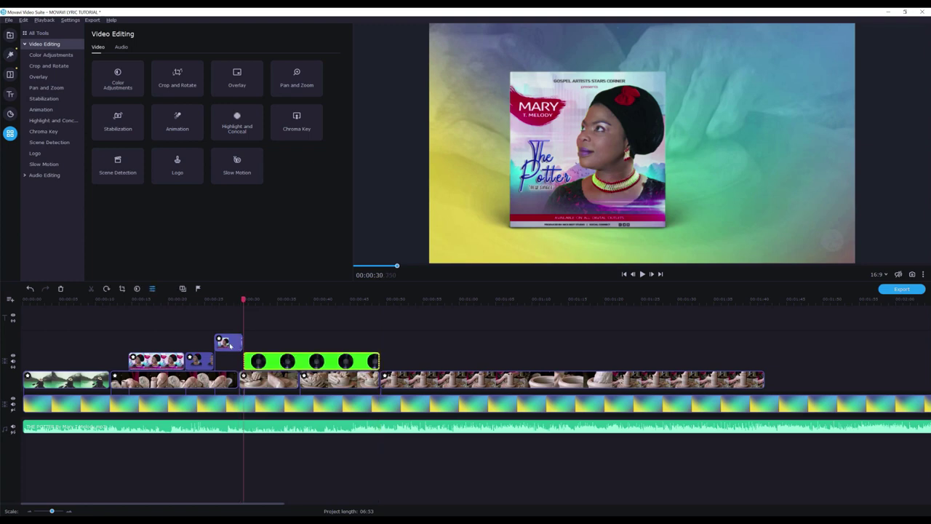
left_click(230, 345)
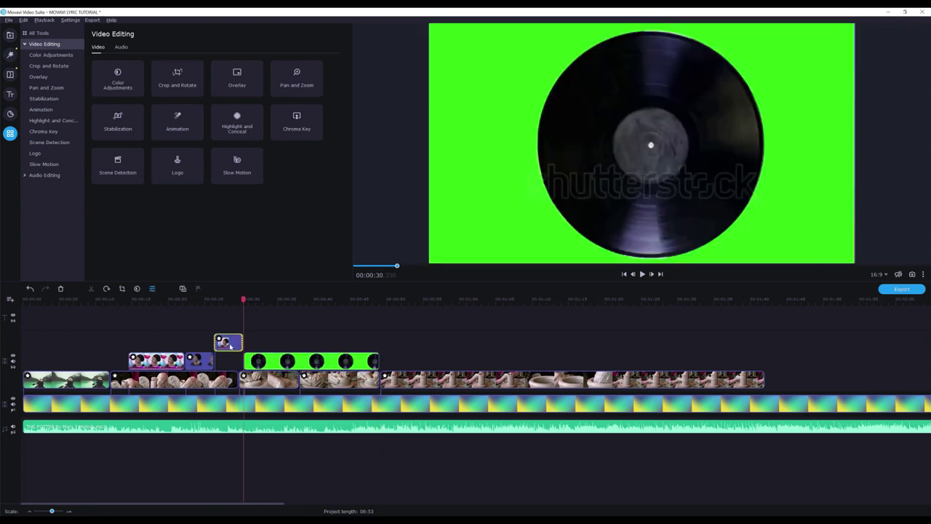
left_click_drag(264, 364, 232, 364)
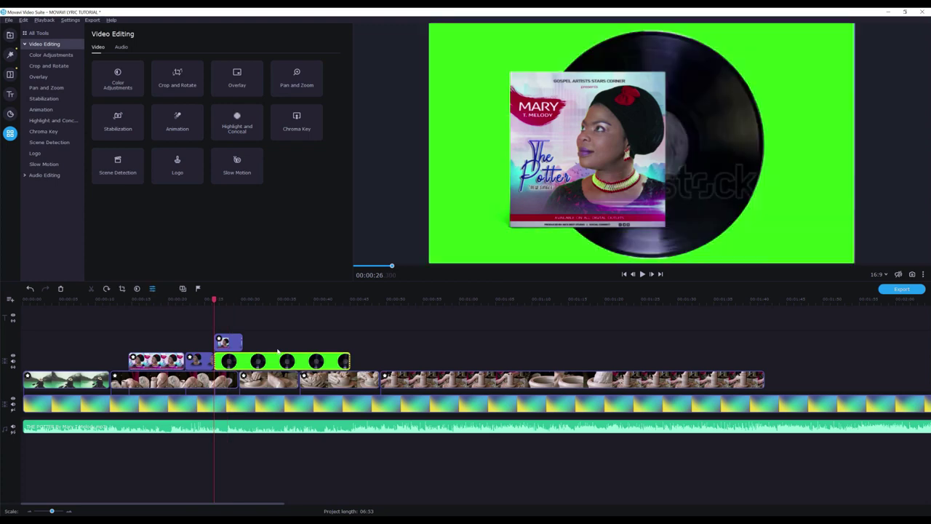
- Remove the green background from the vinyl record clip with Chroma Key at tolerance 80, noise 0, edges 1 and opacity 10
left_click(265, 364)
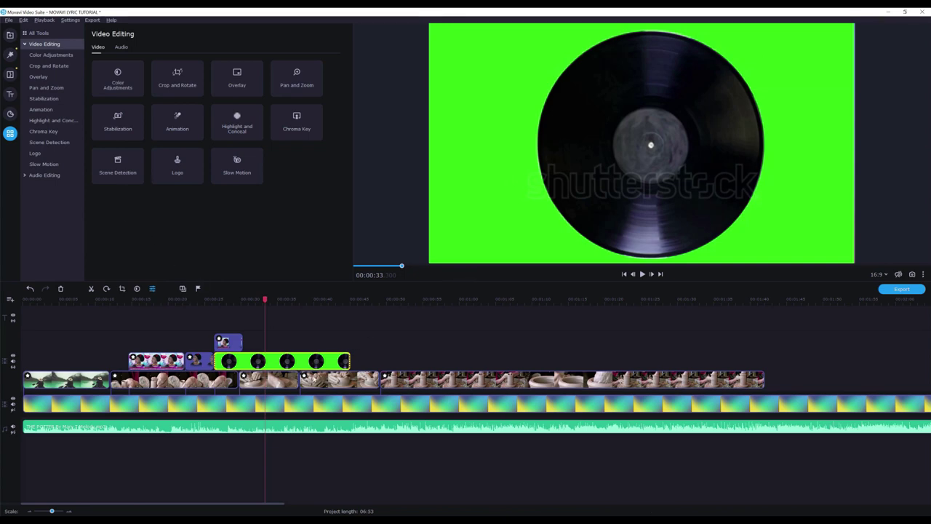
right_click(317, 363)
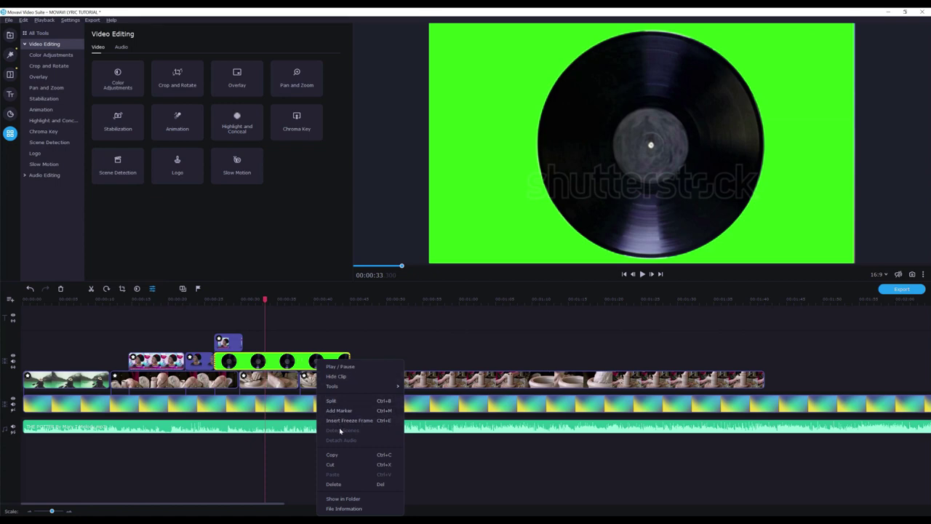
mouse_move(357, 387)
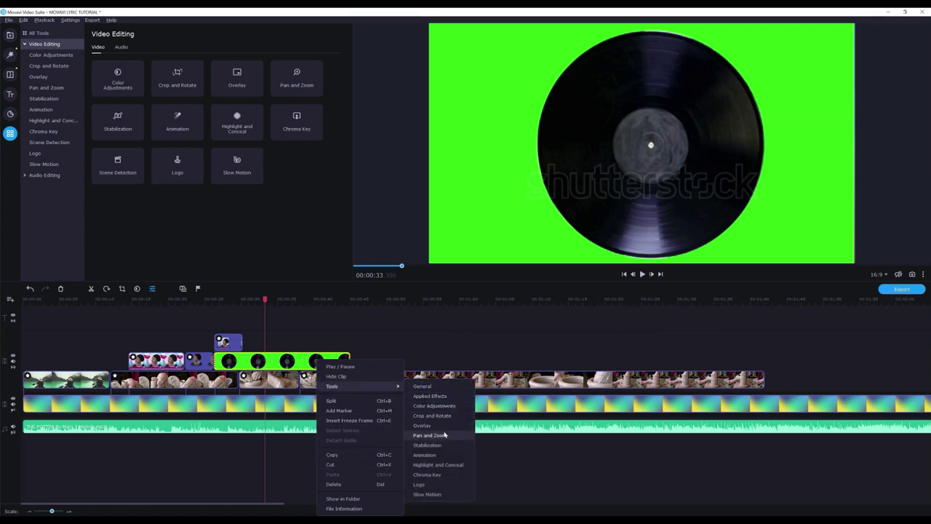
left_click(441, 474)
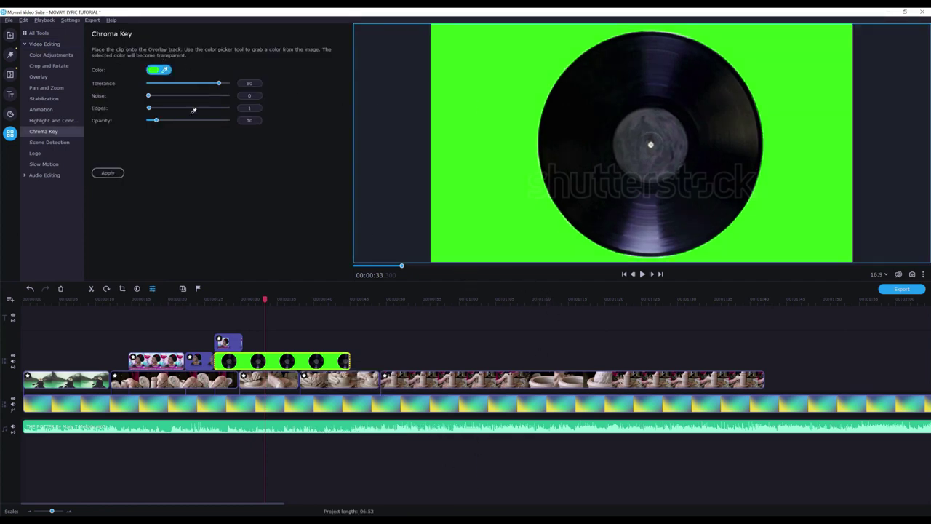
left_click(108, 173)
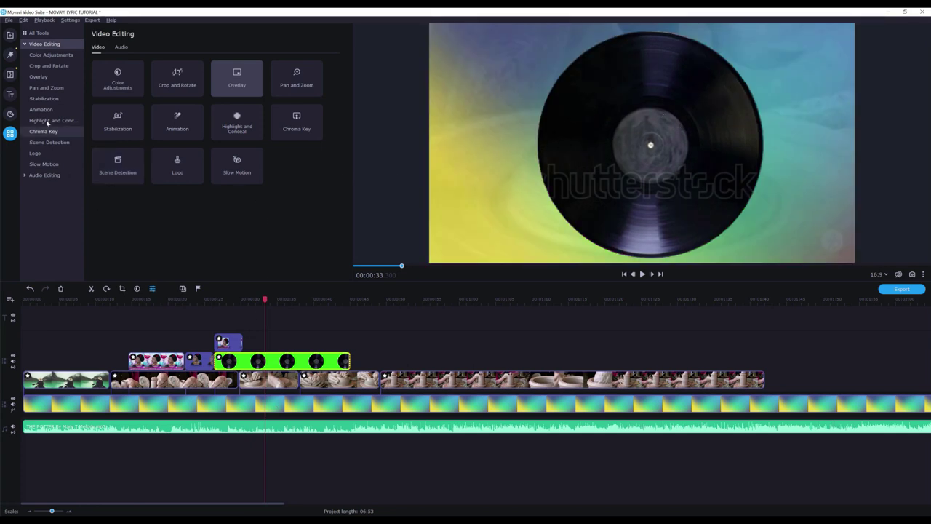
- Shrink the vinyl record overlay to about half size, rotate it a quarter turn clockwise, and place it near the frame's centre
left_click(38, 77)
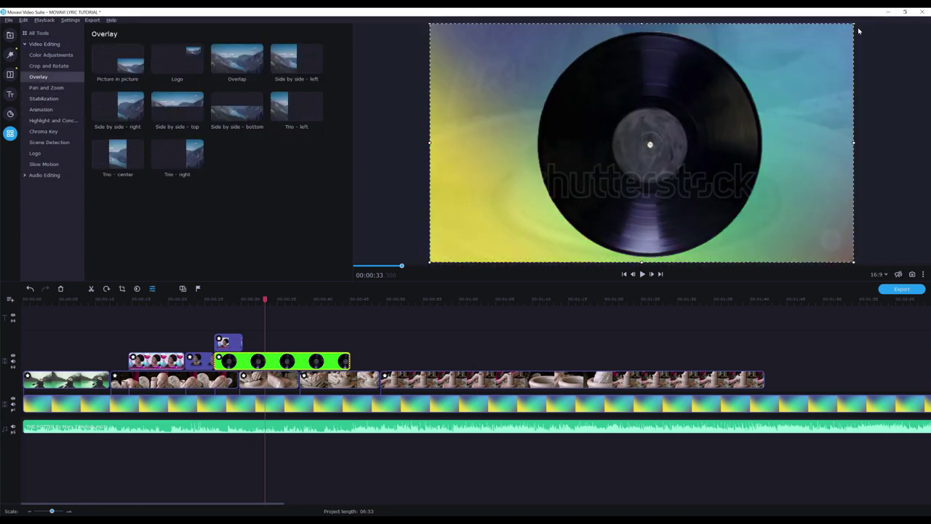
left_click_drag(854, 27, 684, 135)
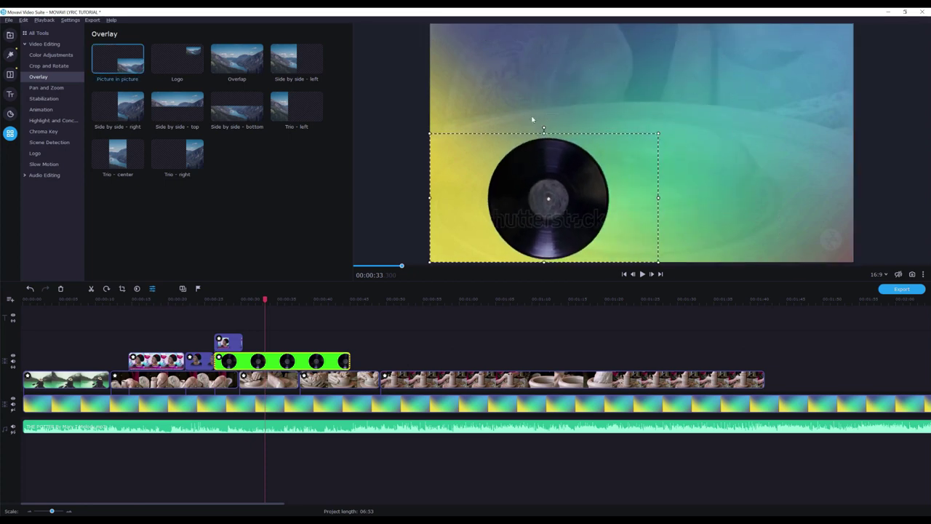
left_click_drag(543, 128, 641, 199)
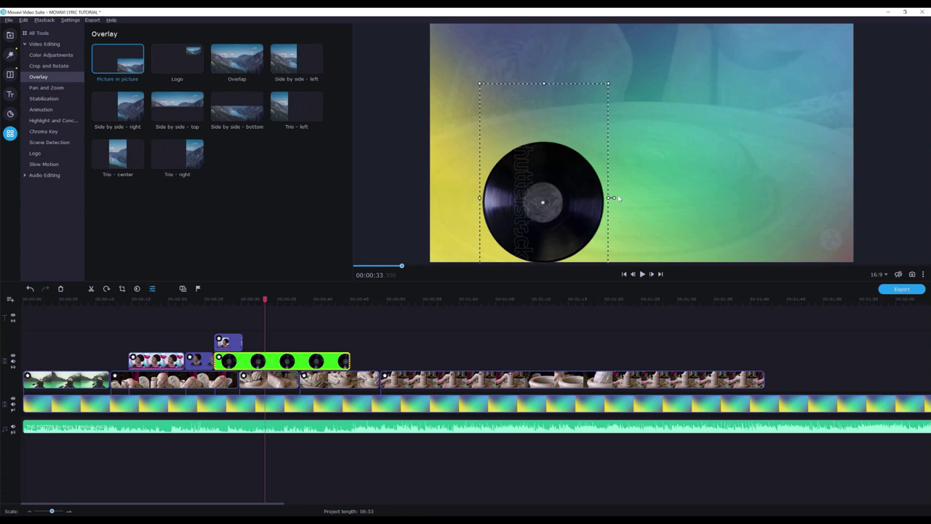
left_click_drag(614, 197, 617, 197)
left_click_drag(512, 201, 610, 150)
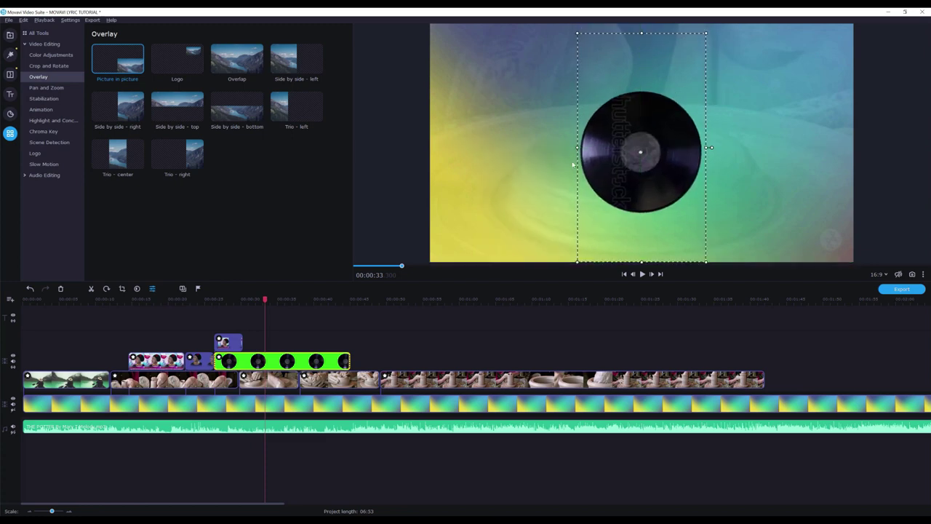
- Extend the CD mockup clip to the vinyl clip's end at about 0:45 and preview the combination at about 0:27
left_click(224, 345)
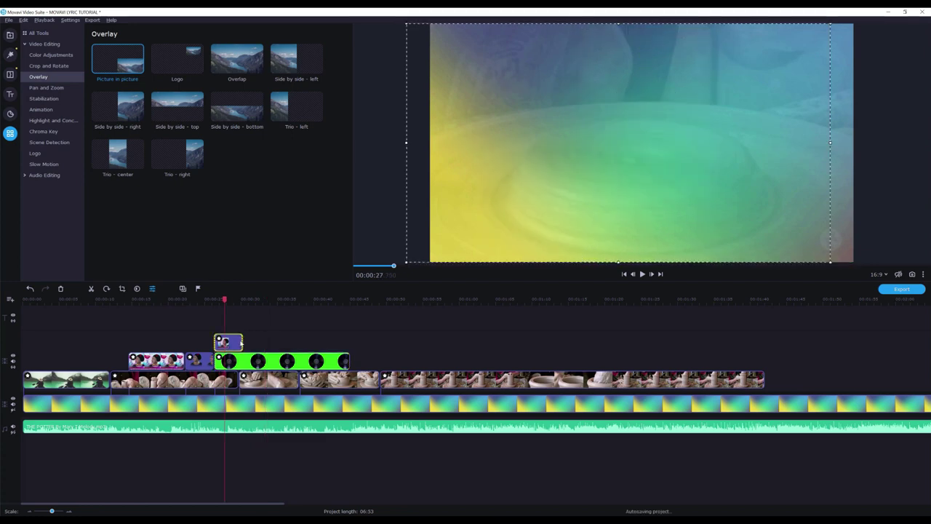
left_click_drag(241, 342, 349, 343)
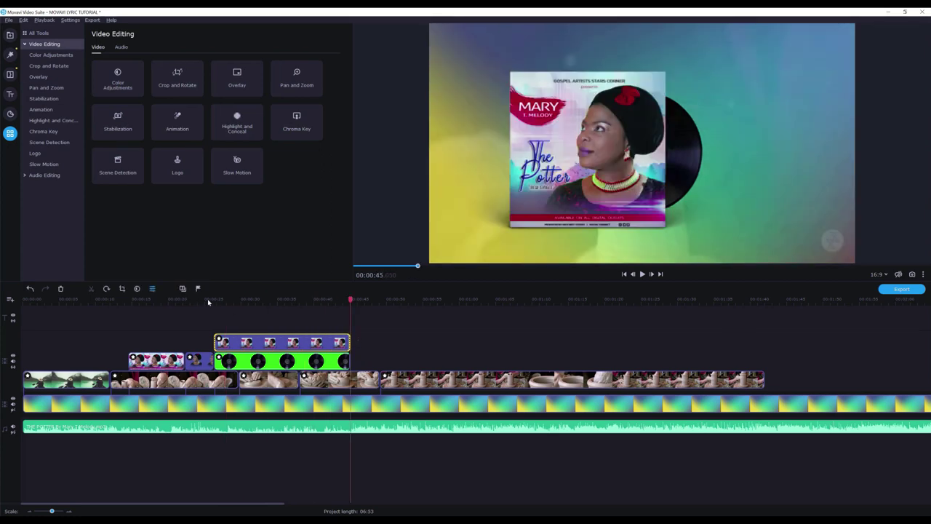
left_click(214, 305)
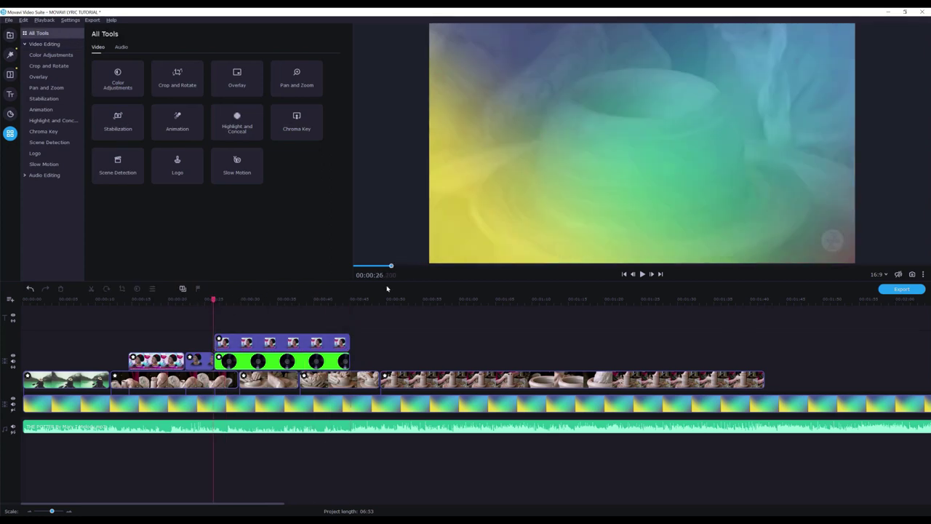
left_click(222, 299)
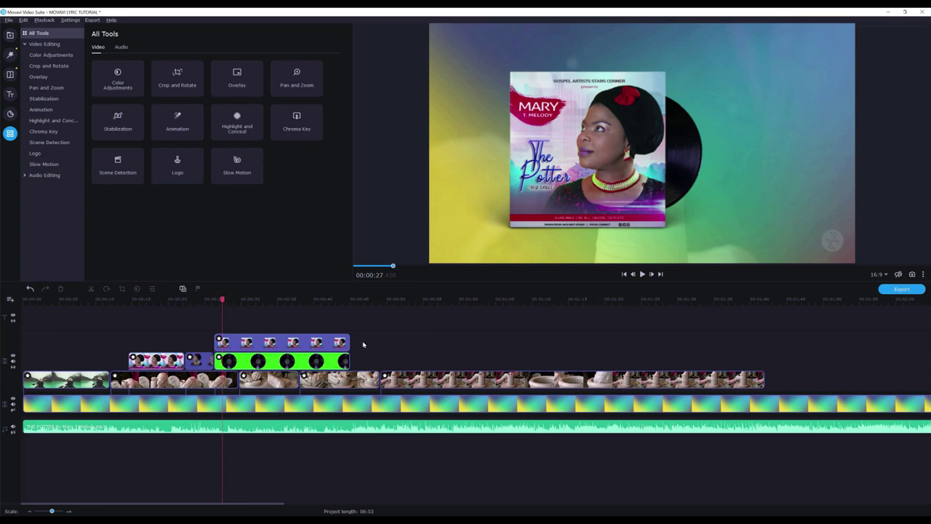
- Enlarge the vinyl record overlay slightly so that more of the disc extends past the CD mockup
left_click(291, 364)
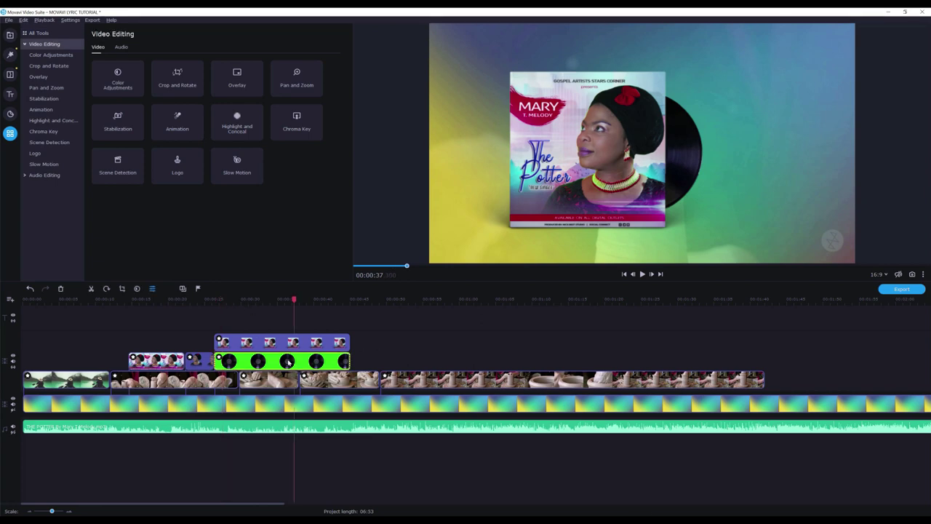
left_click(39, 77)
left_click_drag(706, 33, 741, 15)
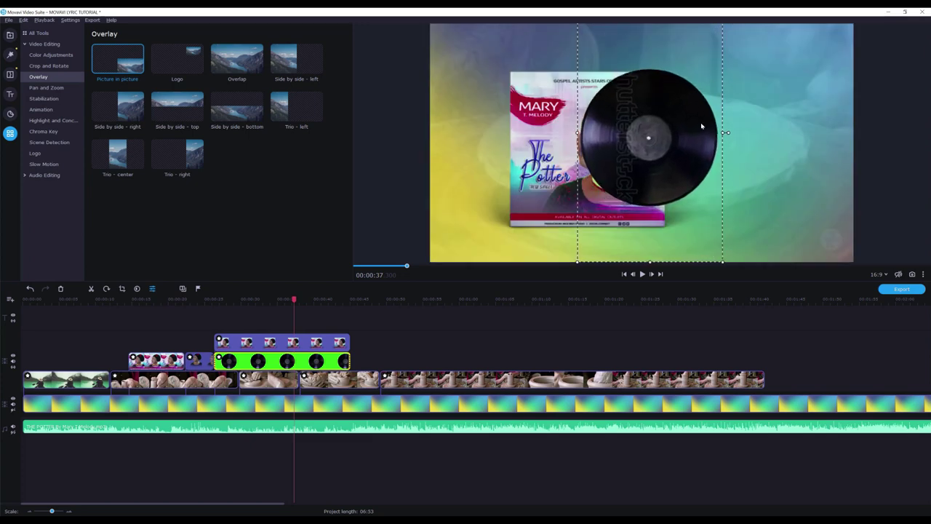
- Adjust the vinyl record overlay's size and position so the disc extends farther past the CD mockup's side edge
left_click_drag(692, 171, 682, 163)
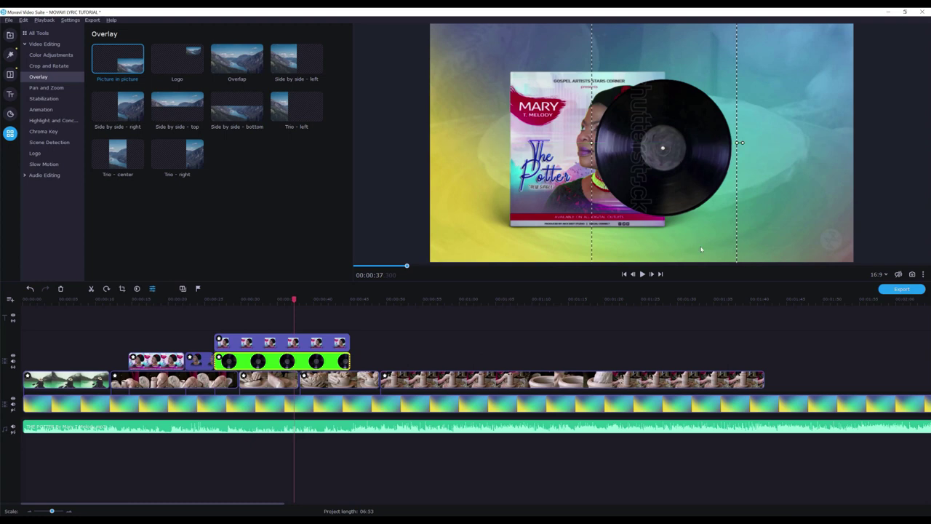
scroll(695, 133, "down", 2)
scroll(701, 136, "up", 4)
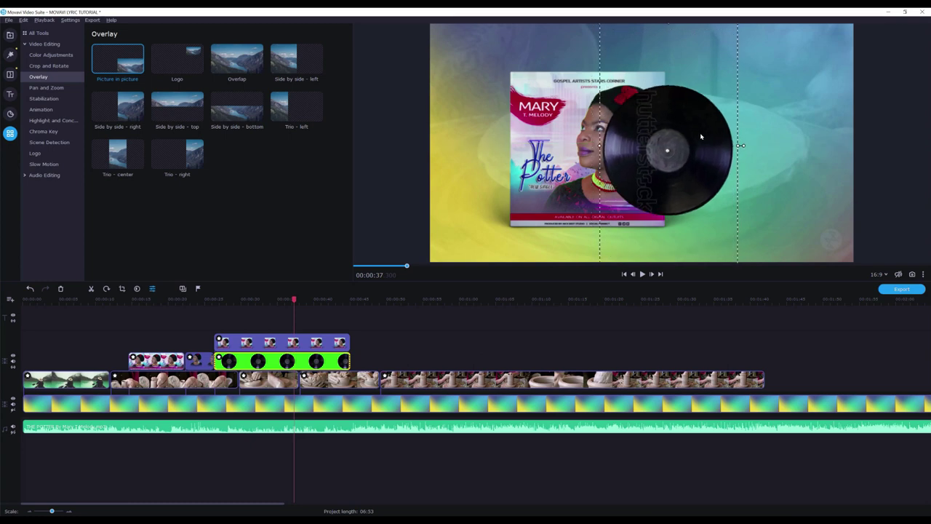
scroll(687, 132, "down", 1)
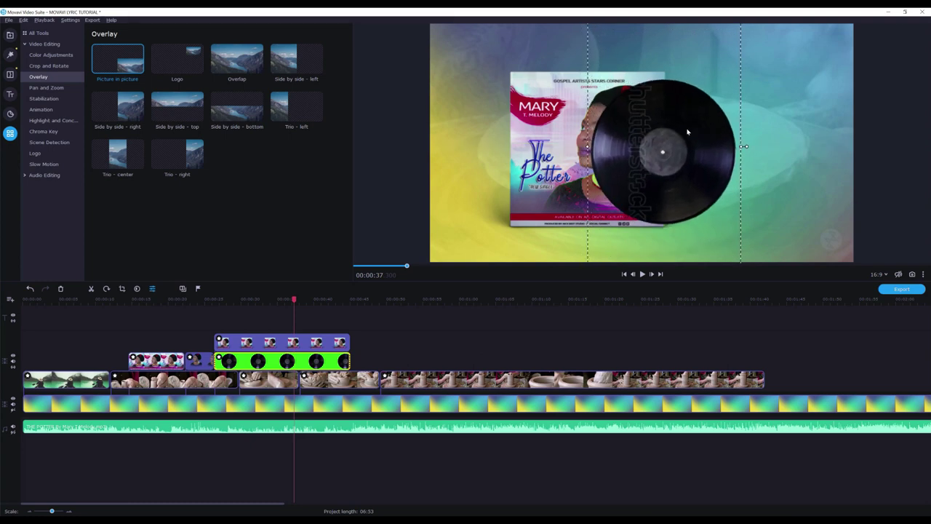
left_click_drag(678, 135, 676, 132)
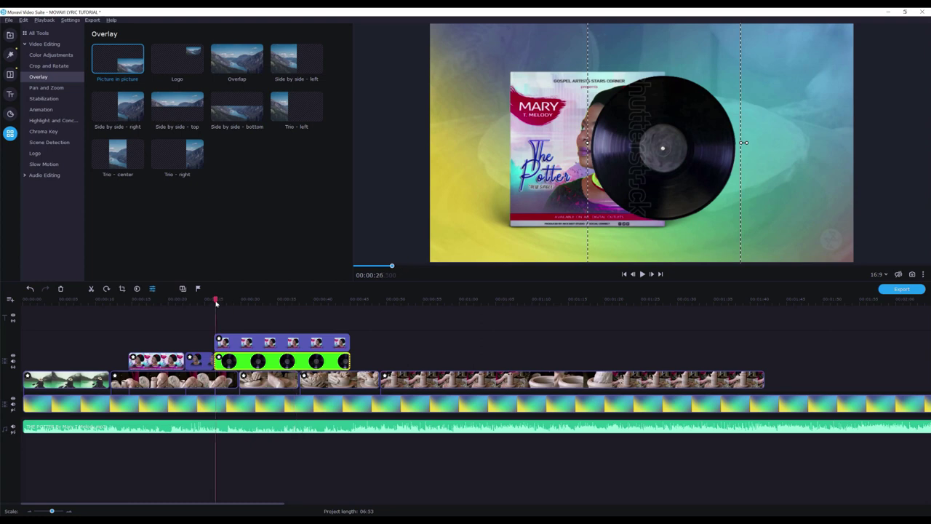
- Save the project and play back the transition into the CD mockup and vinyl scene from about 0:24
key("space")
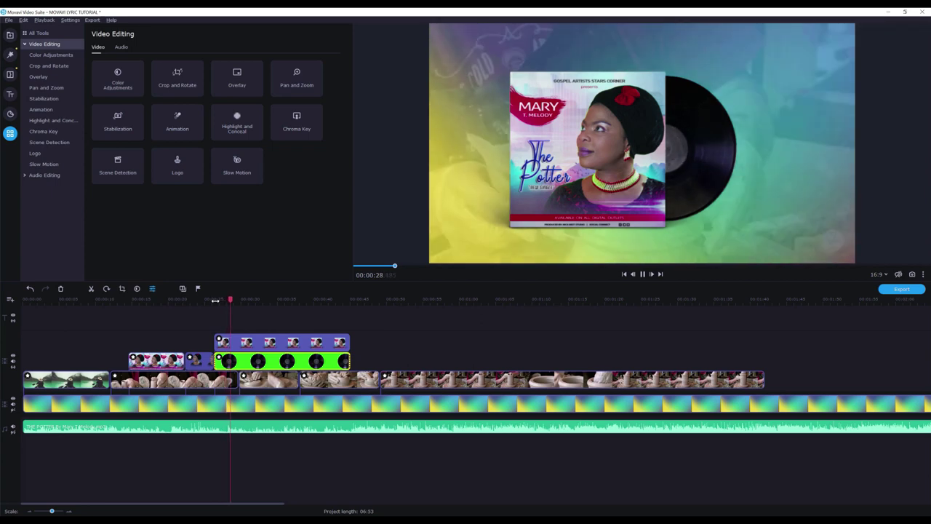
key("ctrl+s")
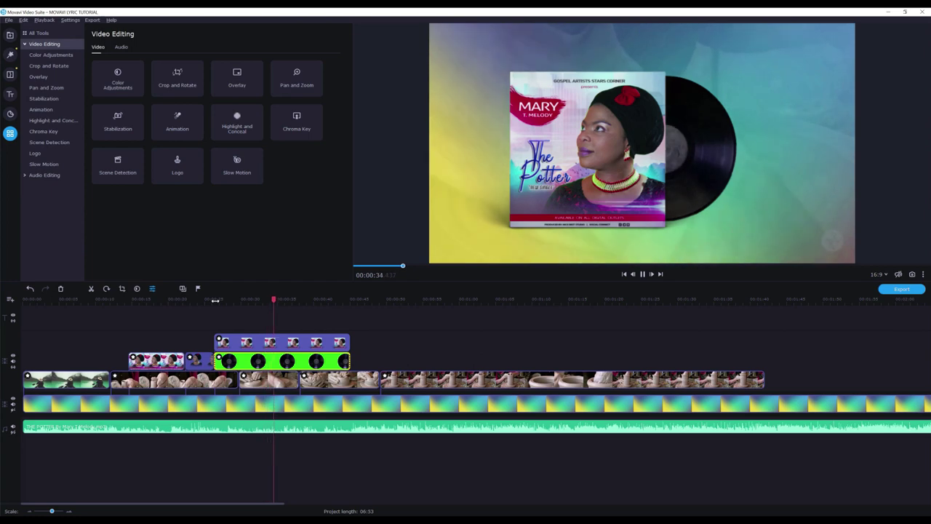
left_click(213, 300)
left_click(204, 300)
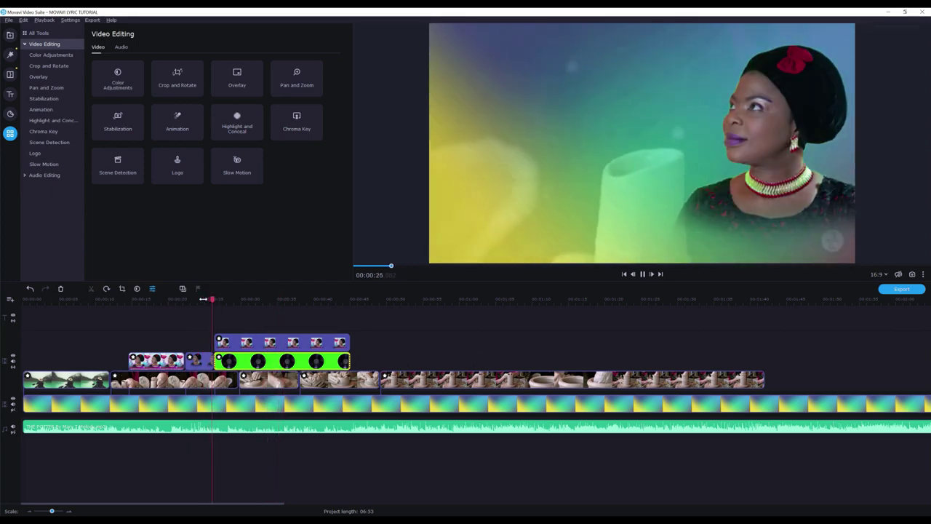
left_click(202, 299)
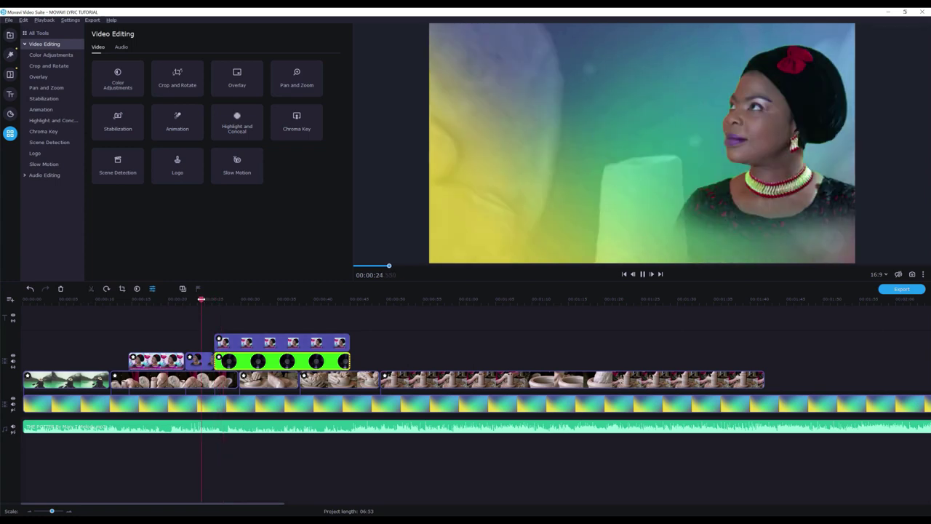
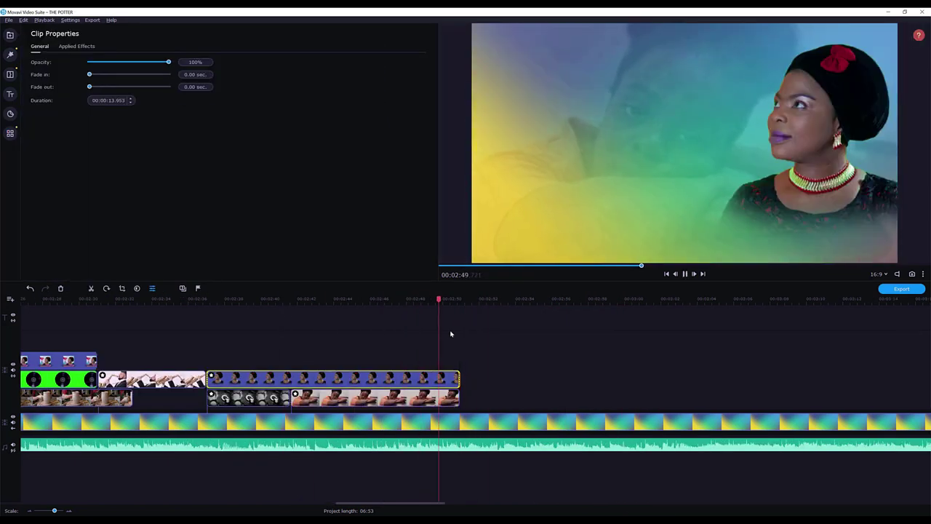
- Paste the CD mockup and vinyl record clips at about 2:51 beneath the singer's portrait clip and play back the section
right_click(646, 379)
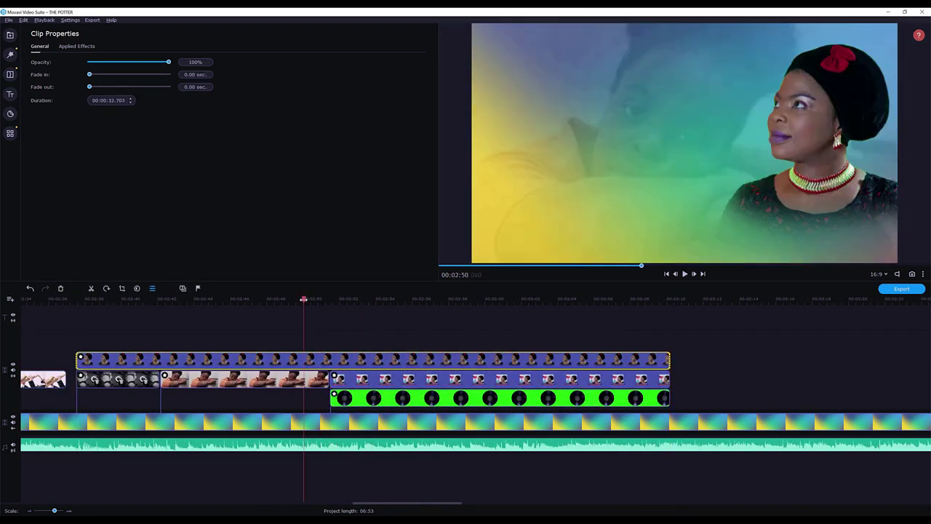
key("space")
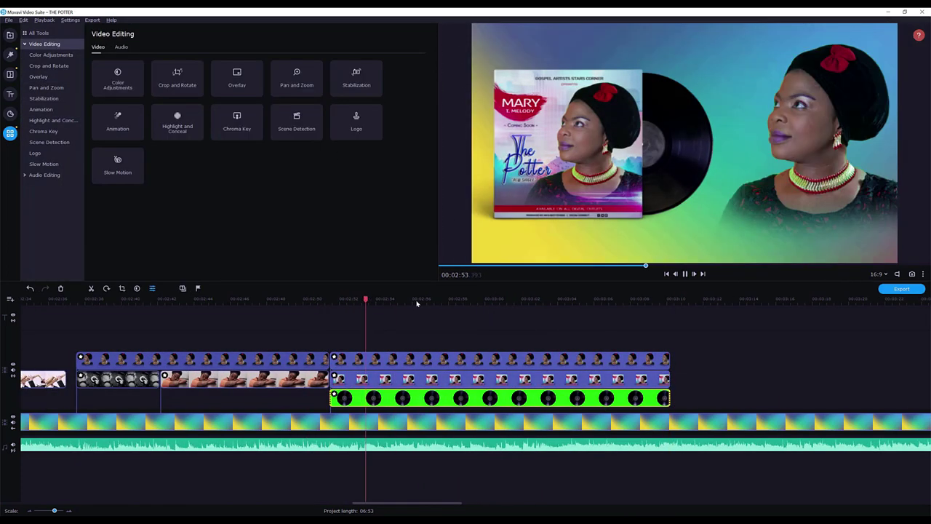
left_click(415, 304)
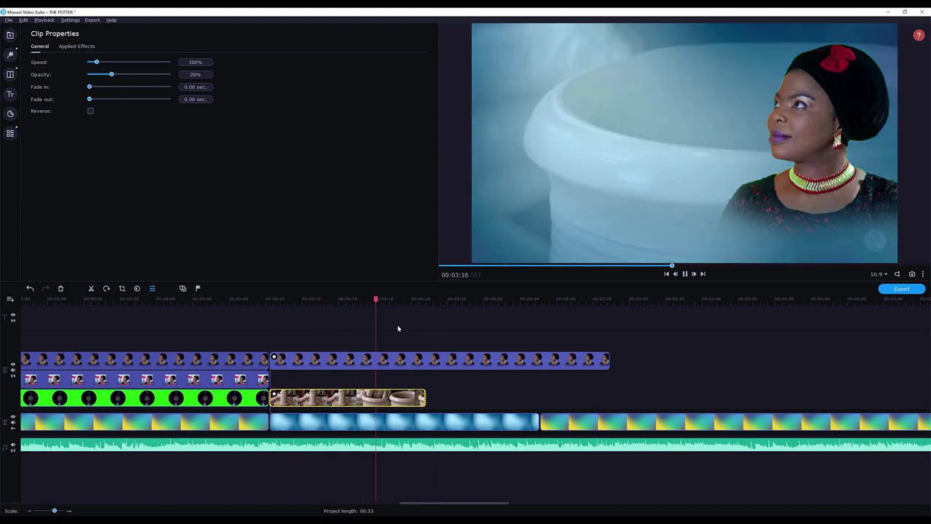
- Review the blue-background section from about 3:10 and append the video_5 tannery footage after the pottery clip at 3:18
left_click_drag(348, 299, 269, 309)
left_click(10, 133)
key("space")
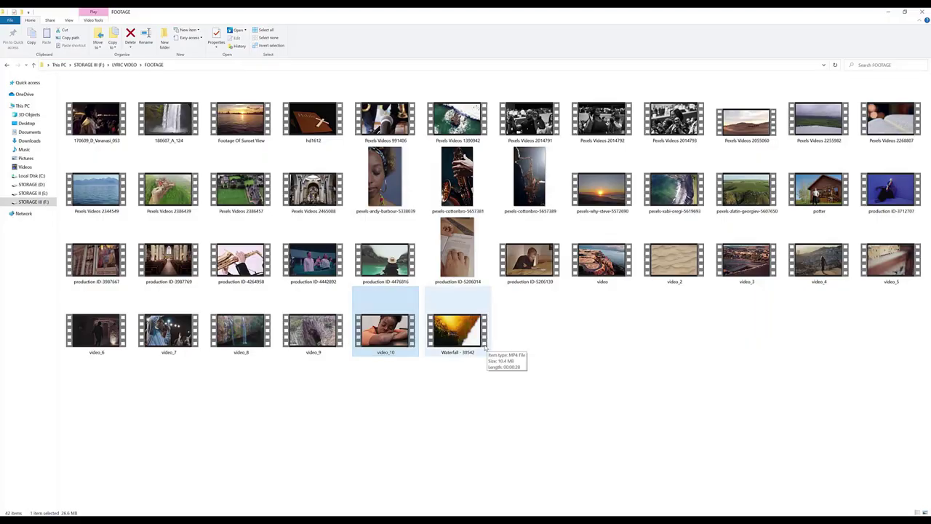
left_click(890, 262)
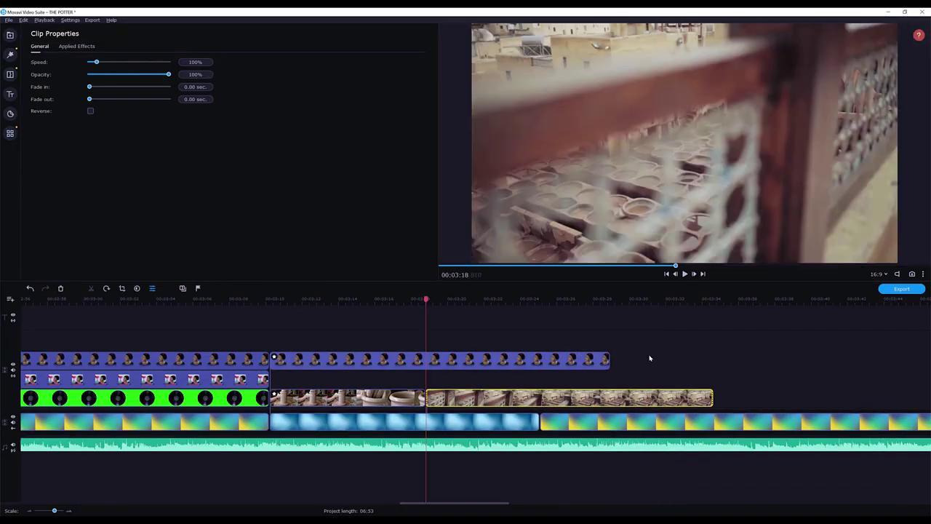
- Try a lower opacity on the tannery footage and play back its blend with the background
left_click_drag(209, 75, 174, 79)
key("BackSpace")
left_click(683, 275)
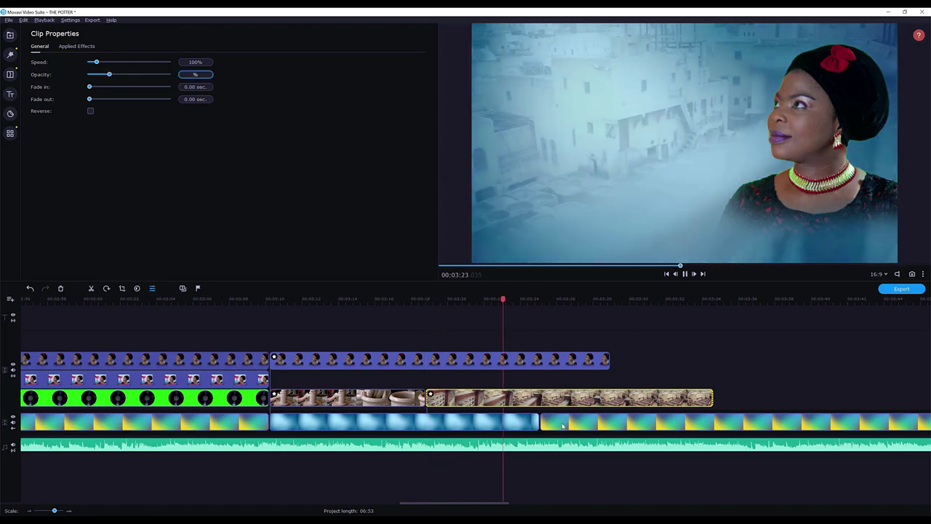
left_click(443, 307)
left_click(404, 305)
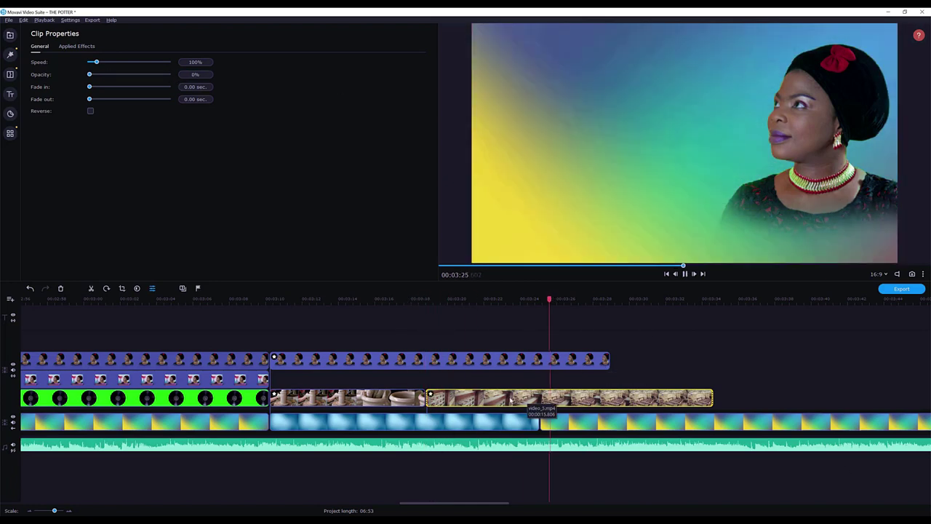
- Try a playback speed of 373% on the tannery footage
left_click(492, 299)
left_click(431, 393)
right_click(455, 396)
left_click(478, 299)
left_click(39, 46)
left_click_drag(96, 62, 118, 62)
left_click(457, 299)
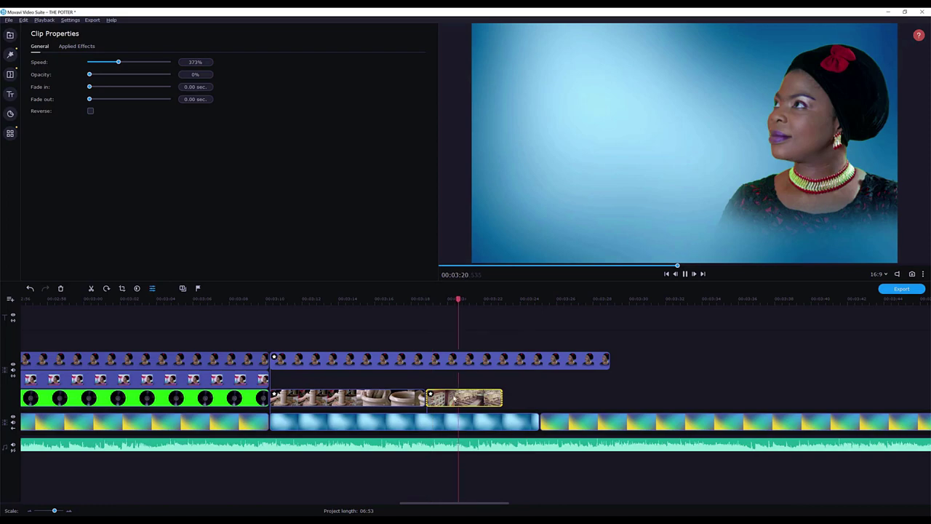
- Set the tannery clip's speed back to 100% and remove its opacity effect
left_click_drag(209, 62, 175, 61)
type("100")
key("Return")
left_click(76, 46)
left_click(416, 65)
left_click(427, 299)
key("space")
- Apply the Blur - intense filter to the tannery clip and play back the result
left_click(11, 55)
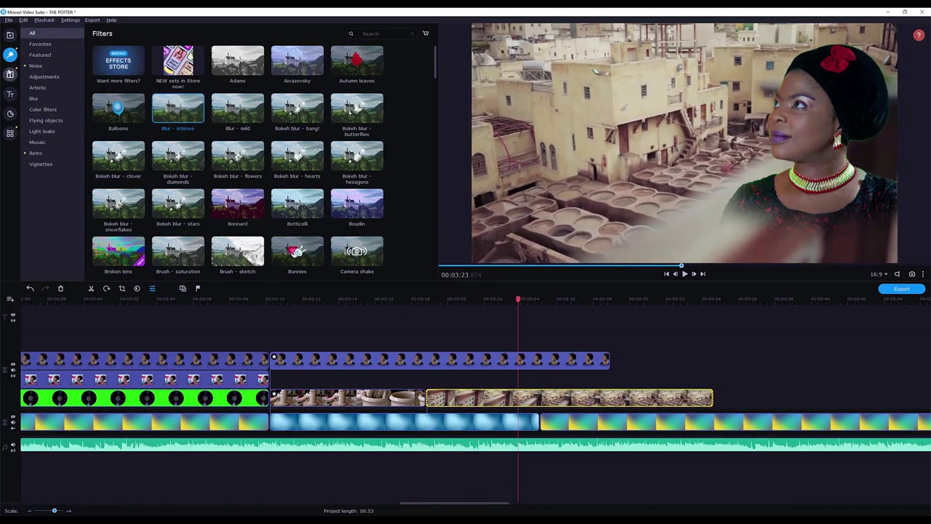
left_click_drag(177, 109, 473, 397)
left_click(430, 299)
key("space")
key("space")
- Set the blurred tannery clip's opacity to 47% and play it back from its start
left_click(480, 299)
double_click(484, 396)
left_click_drag(170, 74, 127, 74)
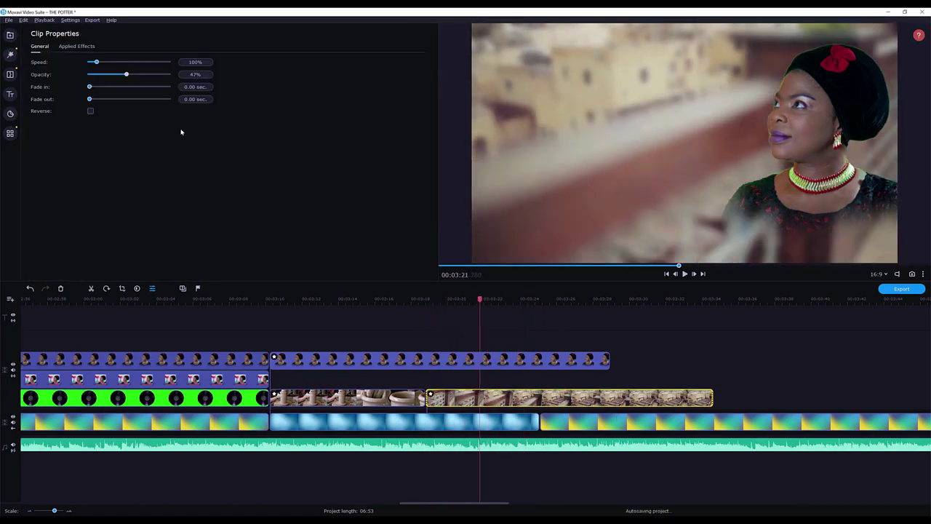
key("space")
left_click(431, 300)
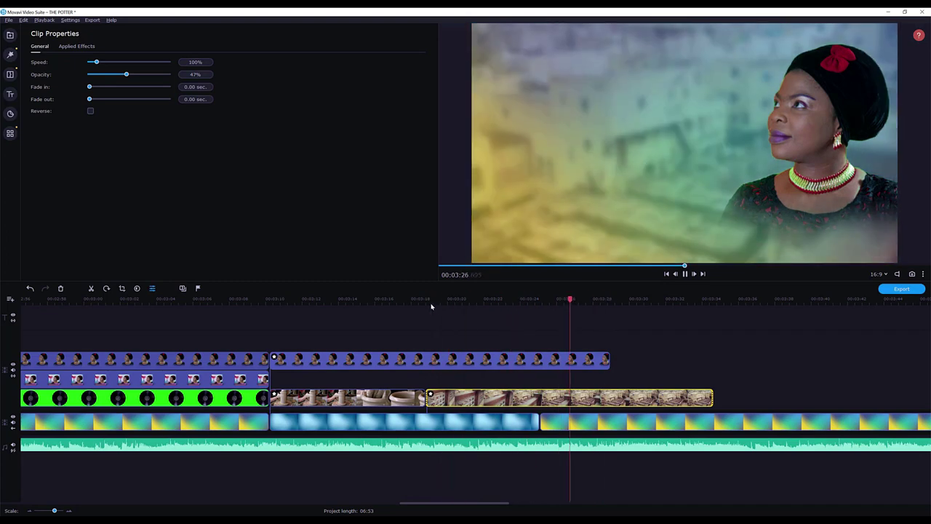
- Trim the tannery clip's end to match the end of the portrait clip at about 3:28 and save the project
left_click_drag(712, 398, 610, 397)
key("ctrl+s")
left_click(451, 300)
key("space")
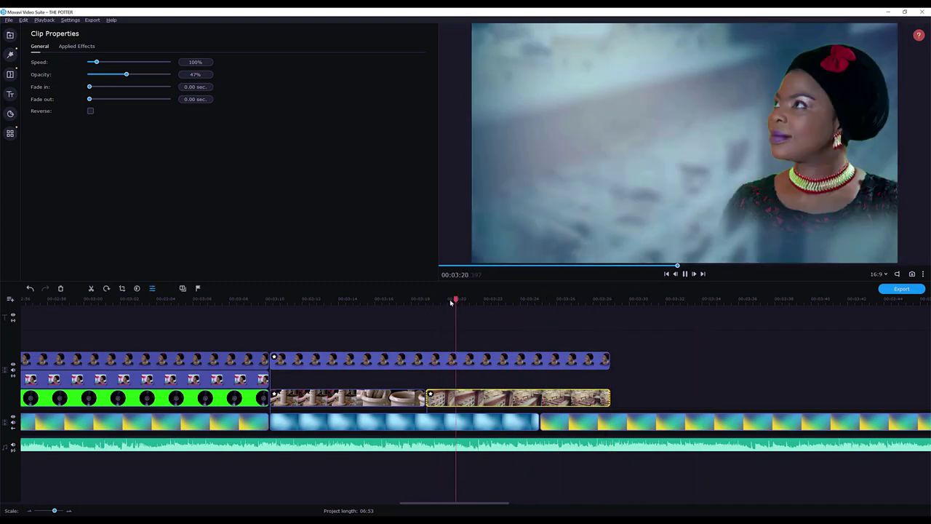
- Reduce the tannery clip's Blur - intense strength to about 9% and save the project
left_click(431, 393)
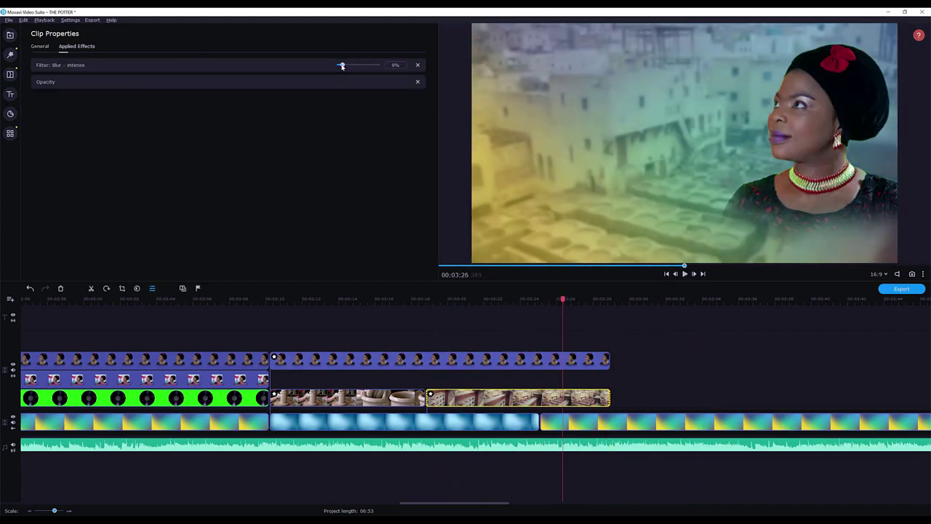
left_click_drag(342, 66, 344, 65)
left_click(411, 301)
key("space")
double_click(392, 66)
key("BackSpace")
key("ctrl+s")
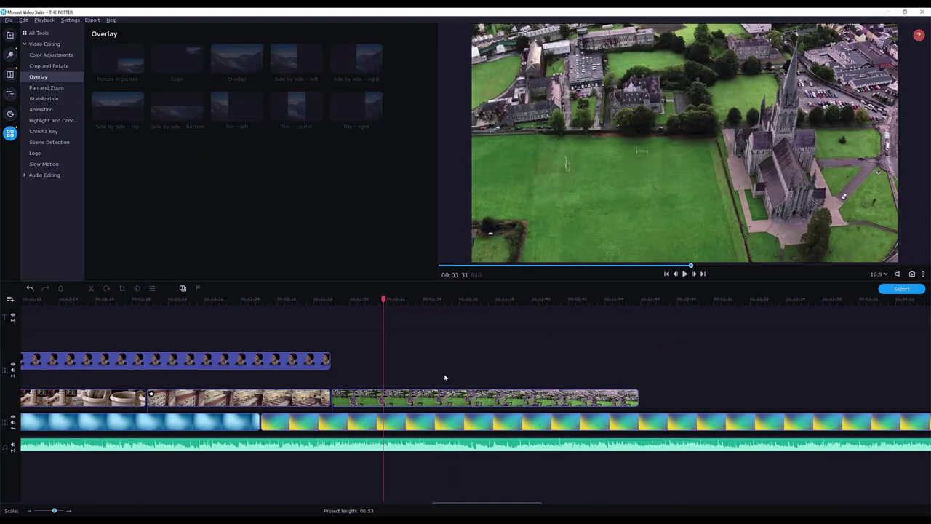
- Lower the aerial church footage's opacity to about 27% and extend the portrait clip to about 3:40
left_click(368, 396)
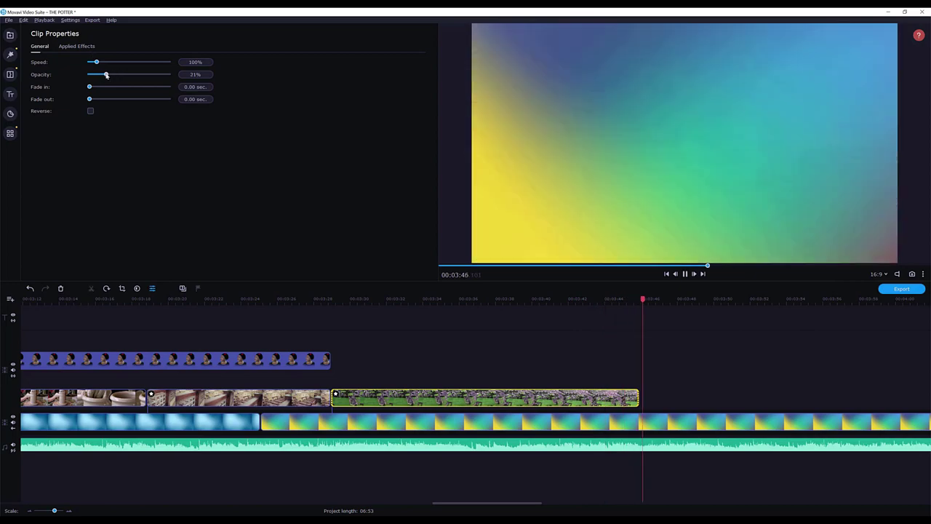
left_click(328, 299)
left_click_drag(330, 360, 537, 360)
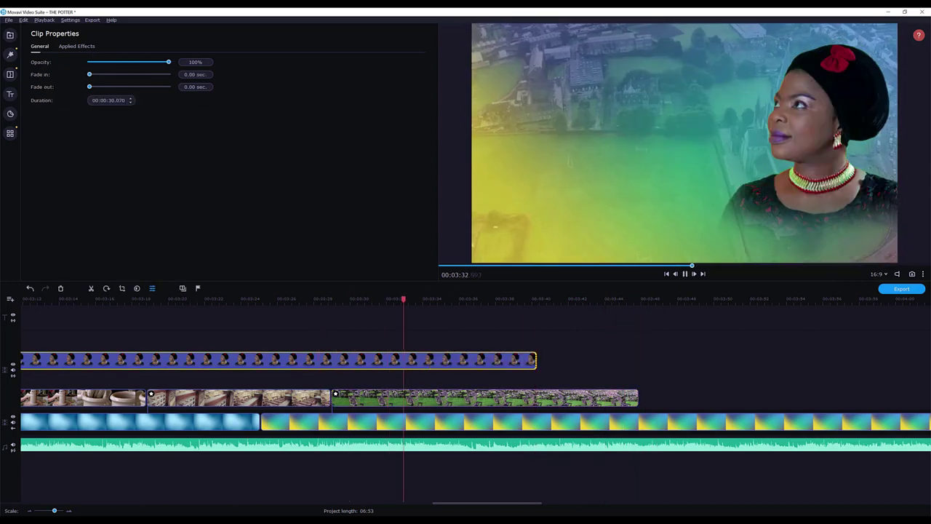
left_click(206, 300)
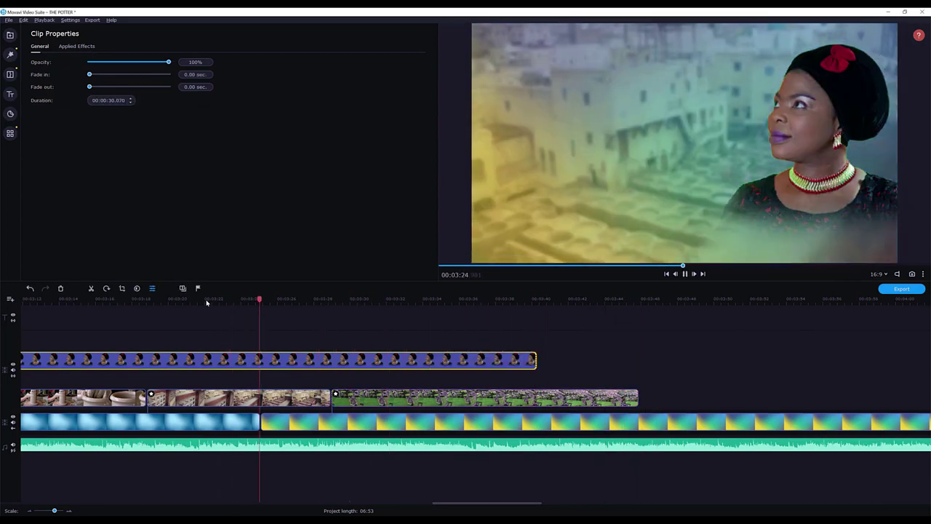
- Move the aerial clip to start at about 3:40 and insert the black-and-white crowd footage after the tannery clip
left_click_drag(410, 402, 614, 402)
left_click(308, 299)
key("alt+Tab")
key("alt+Tab")
left_click_drag(530, 114, 337, 398)
key("space")
- Lower the crowd clip's opacity so the gradient shows through, and move the aerial clip directly after it at about 3:52
double_click(589, 398)
left_click_drag(172, 75, 169, 74)
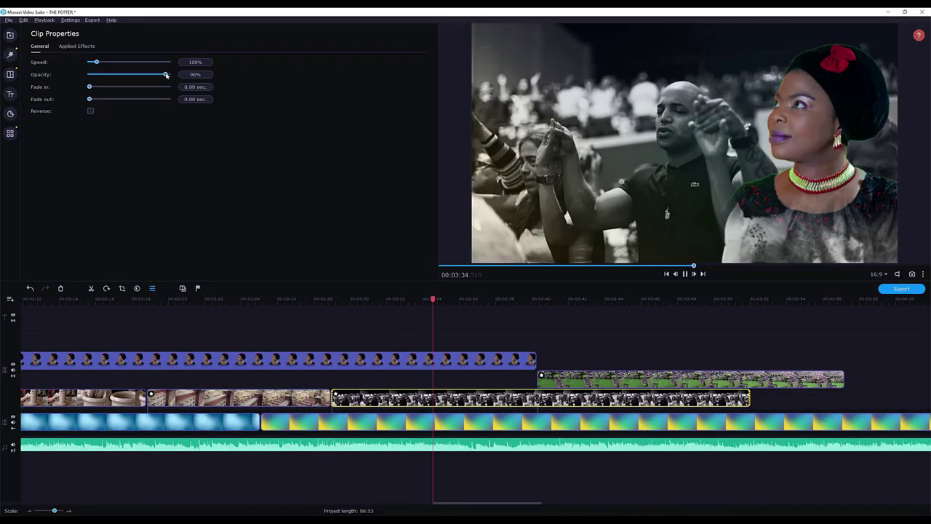
left_click_drag(557, 379, 769, 399)
left_click(528, 303)
left_click(307, 303)
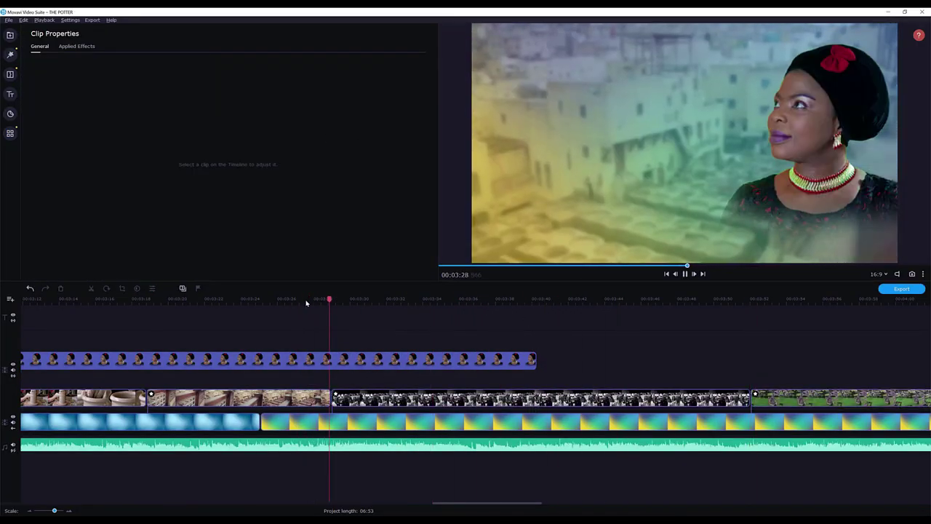
key("ctrl+s")
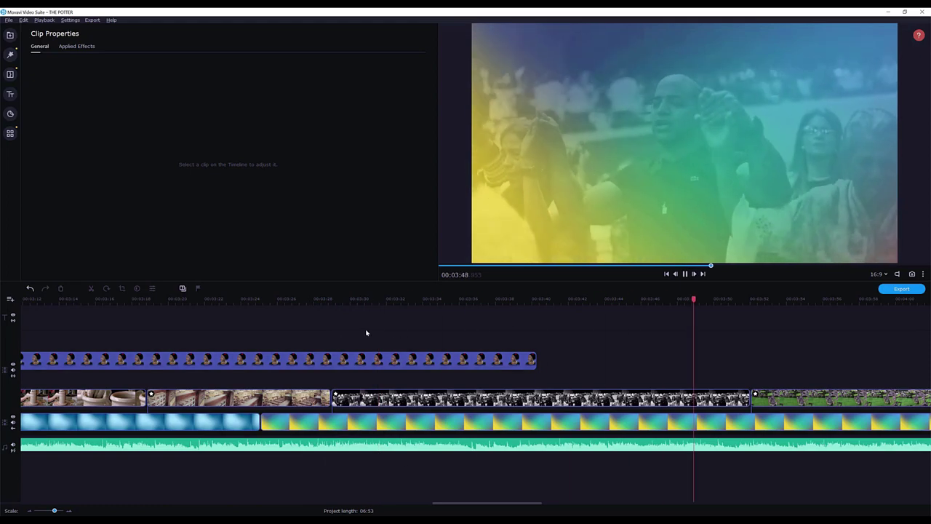
- Copy the CD mockup and vinyl record clips from the earlier section of the timeline
left_click_drag(488, 503, 321, 502)
left_click_drag(322, 349, 673, 385)
key("ctrl+c")
- Paste the copied CD mockup and vinyl clips above the aerial clip, align their starts at about 3:52, and save
left_click_drag(320, 503, 504, 502)
right_click(674, 365)
left_click(687, 371)
left_click_drag(698, 367, 632, 368)
scroll(804, 422, "down", 2)
left_click(436, 398)
left_click(323, 303)
key("ctrl+s")
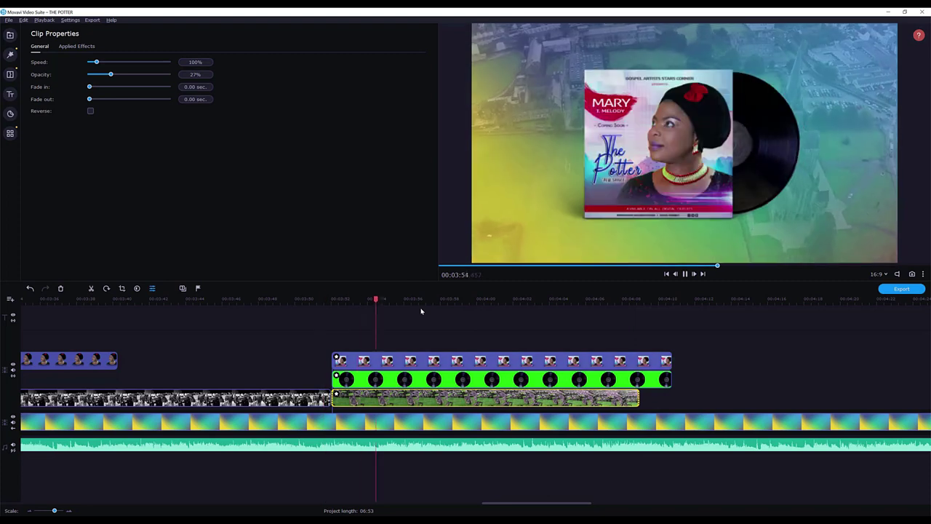
- Trim the CD mockup and vinyl clips to end with the aerial clip at about 4:08
key("space")
left_click(638, 301)
left_click_drag(671, 379, 639, 361)
left_click(637, 393)
left_click(637, 379)
left_click(637, 362)
left_click(659, 353)
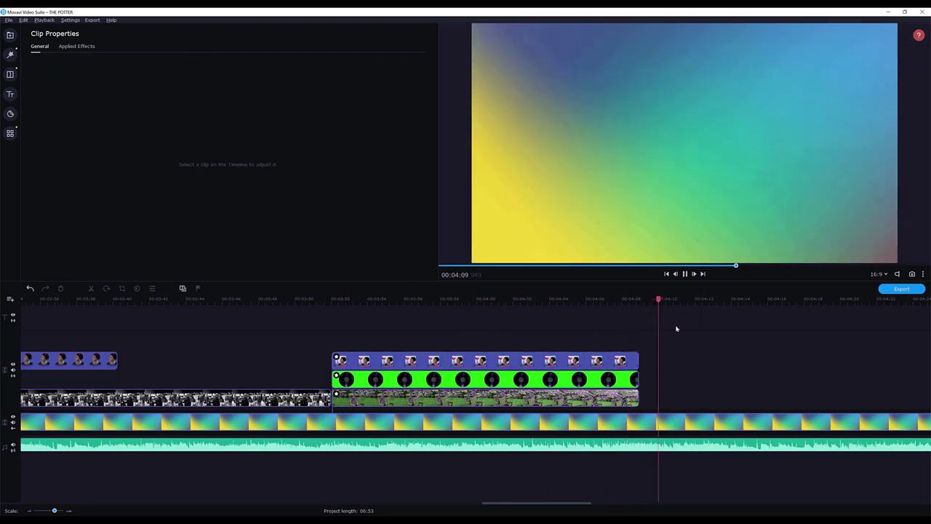
- Add the production ID-4264958 saxophone footage to the overlay track at about 4:22 and set its opacity to 20%
left_click(699, 320)
key("alt+Tab")
left_click_drag(241, 258, 663, 399)
key("space")
left_click(152, 288)
left_click_drag(168, 75, 106, 74)
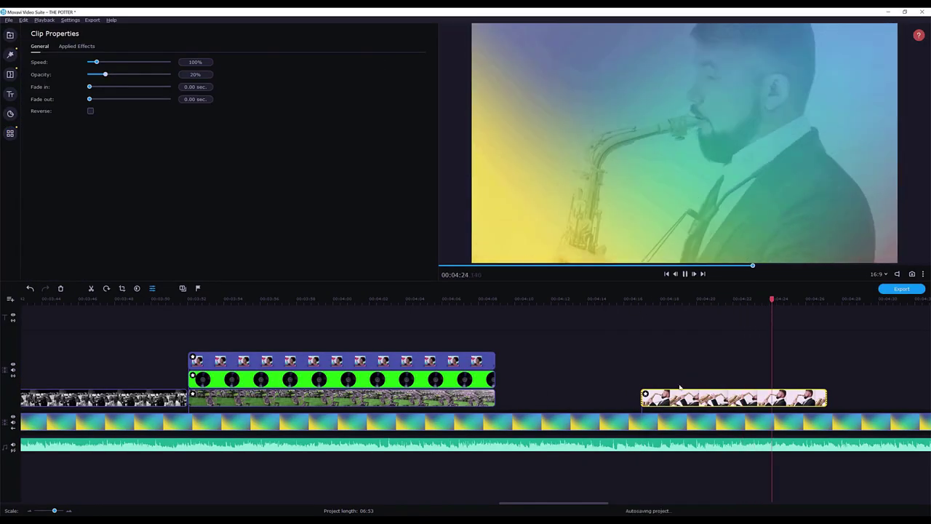
left_click_drag(681, 397, 777, 398)
left_click(617, 299)
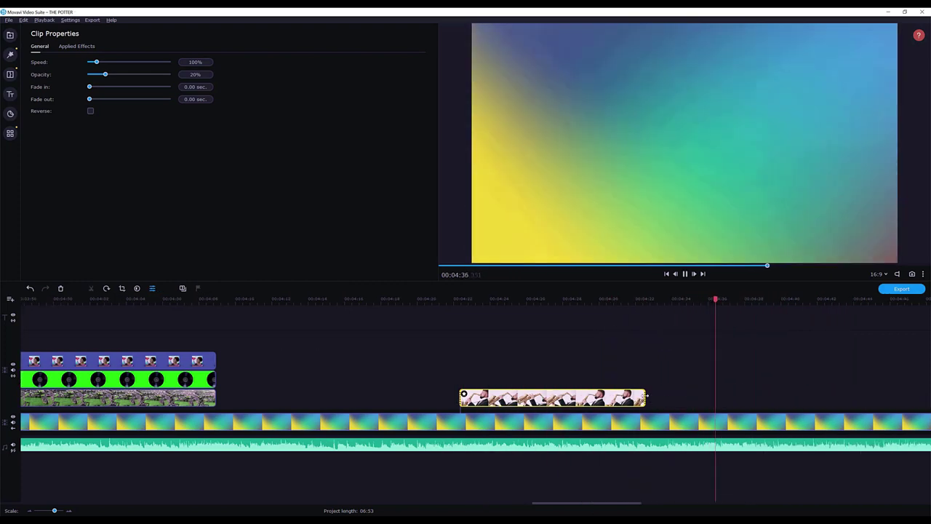
- Try pasting the copied clips after the saxophone clip, and return to the section around 1:30
right_click(571, 394)
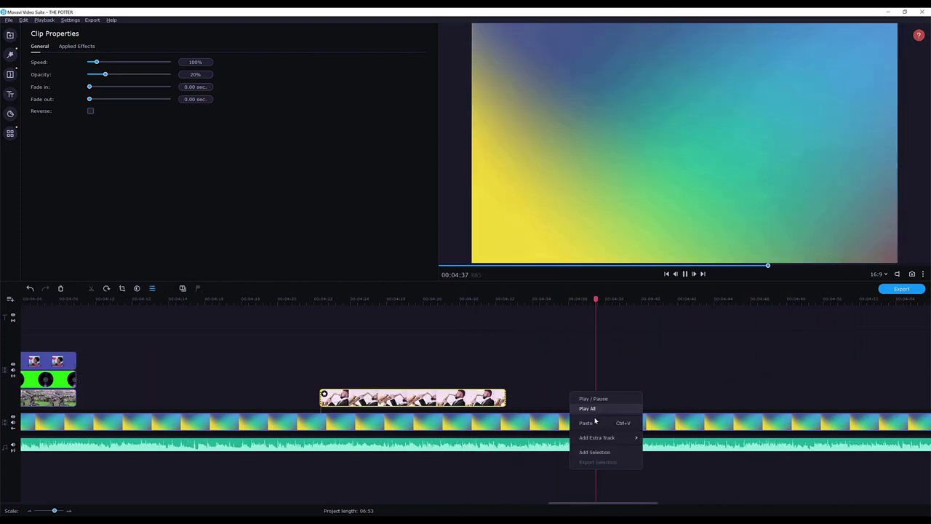
left_click(595, 422)
left_click(379, 303)
scroll(662, 371, "down", 3)
key("Delete")
scroll(219, 343, "up", 15)
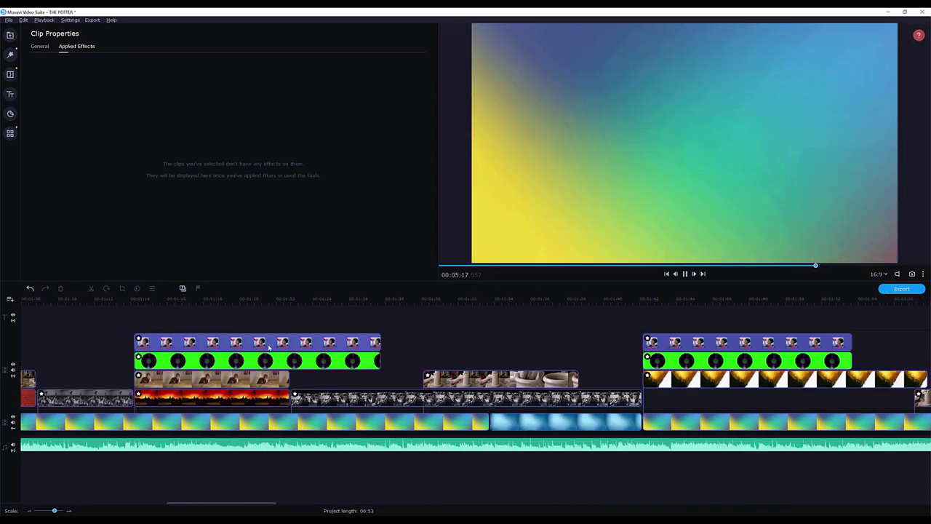
- Copy the pottery and black-and-white crowd clips to about 5:03 after the saxophone clips, align their starts, and make both end at about 5:20
left_click_drag(268, 347, 327, 400)
key("ctrl+c")
scroll(494, 356, "down", 15)
key("ctrl+v")
left_click_drag(496, 400, 396, 401)
left_click_drag(519, 379, 388, 379)
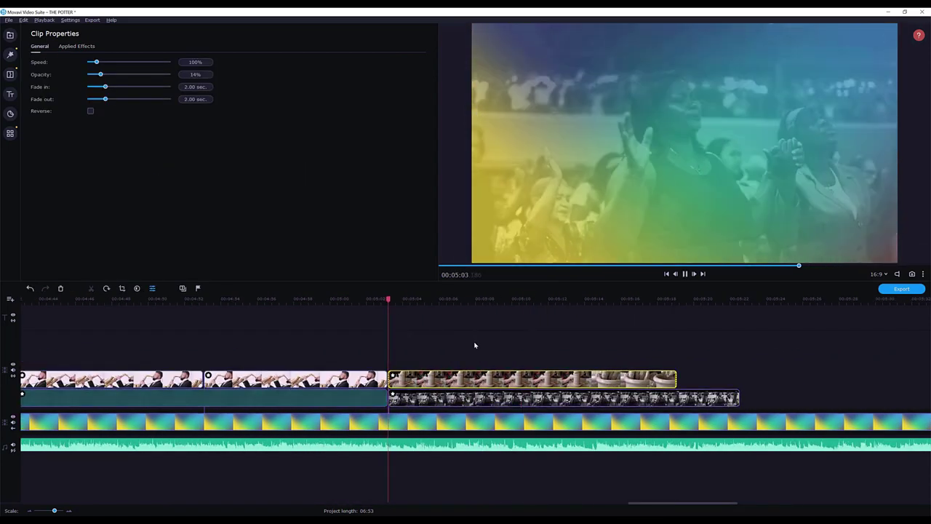
left_click_drag(676, 379, 706, 398)
left_click(381, 299)
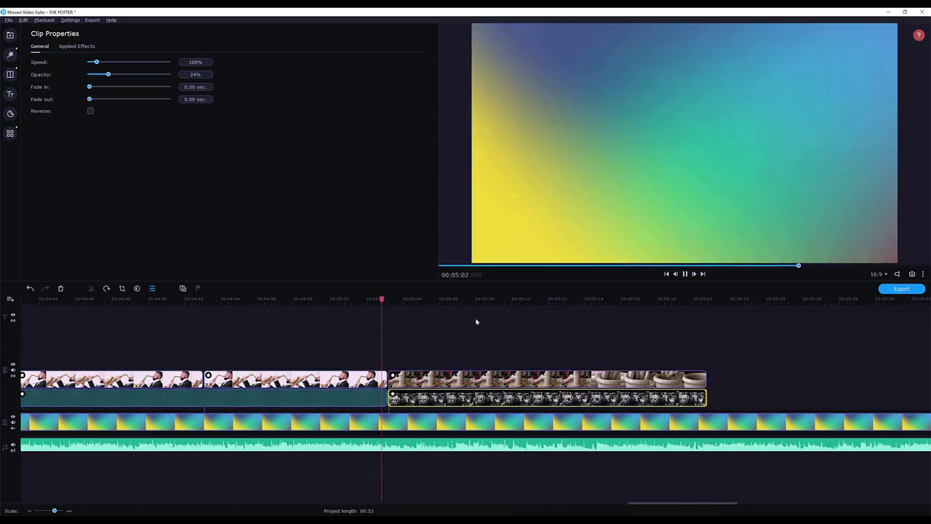
- Switch to File Explorer and pick the aerial coastline footage in the FOOTAGE folder
left_click(11, 133)
left_click_drag(736, 175, 672, 160)
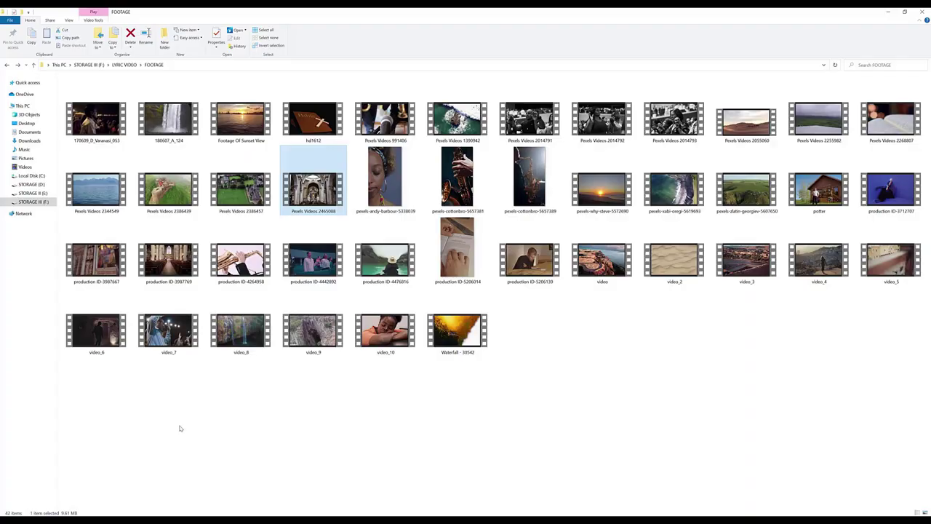
left_click(674, 188)
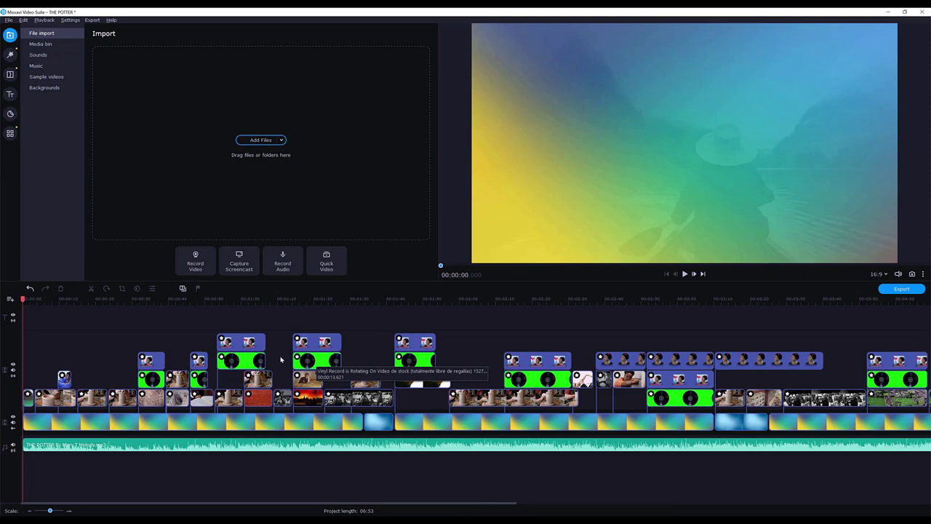
- Review the assembled clip layers along the whole timeline and return to its beginning
scroll(261, 362, "right", 15)
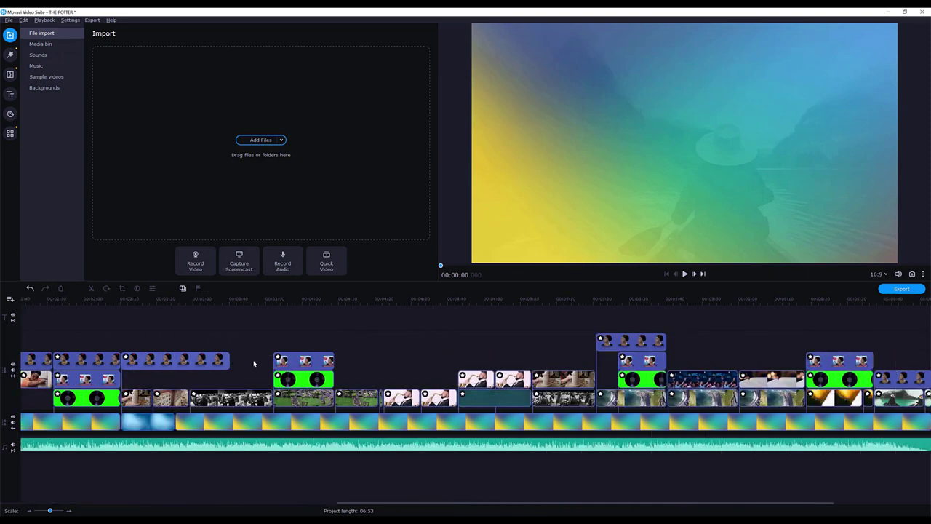
scroll(255, 365, "right", 4)
scroll(258, 365, "left", 7)
scroll(259, 365, "left", 13)
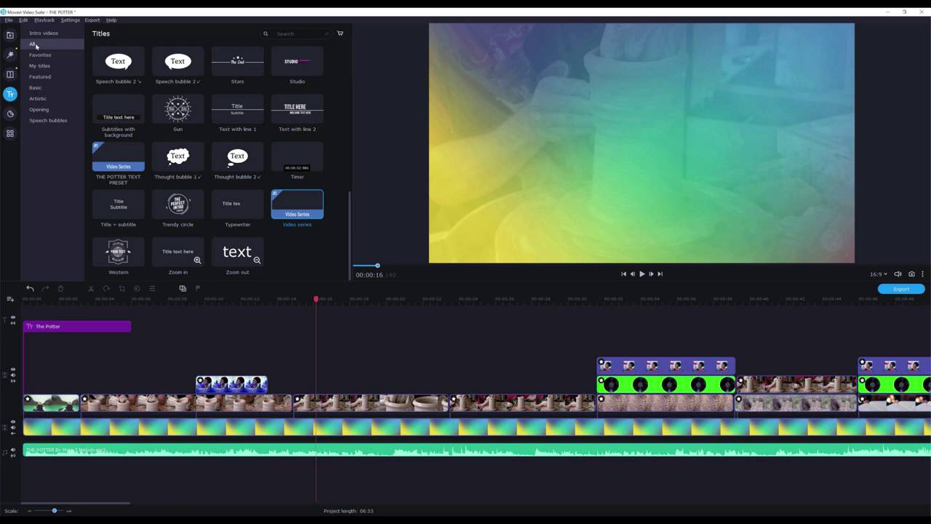
- Add the Video series title to the title track at about 0:16
scroll(273, 145, "up", 6)
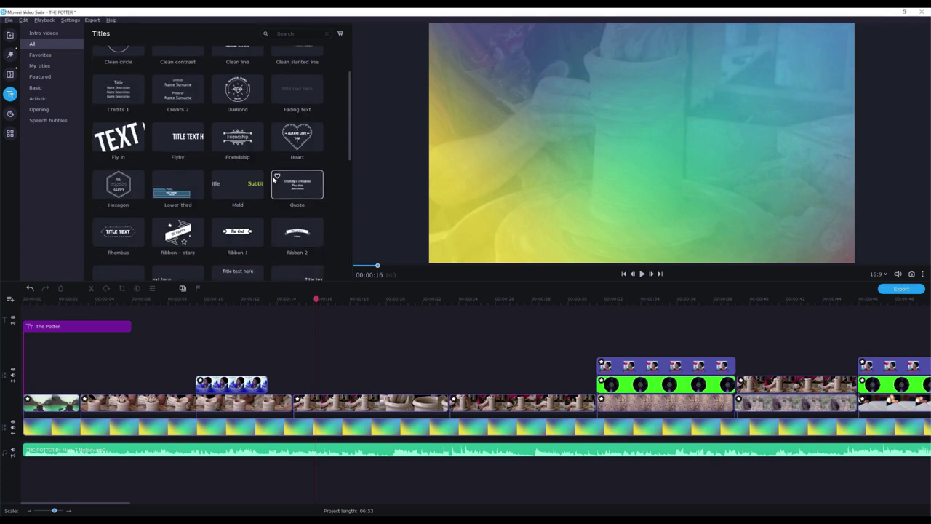
scroll(271, 179, "down", 6)
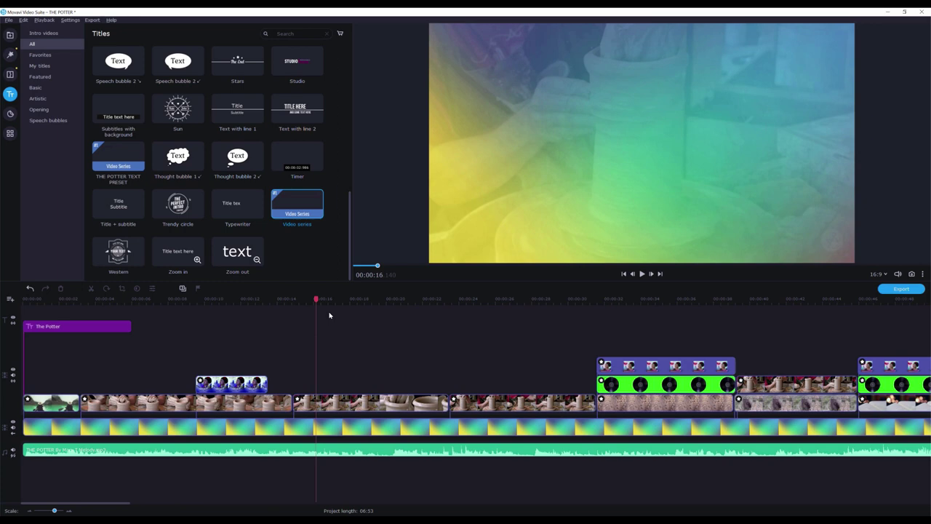
right_click(298, 203)
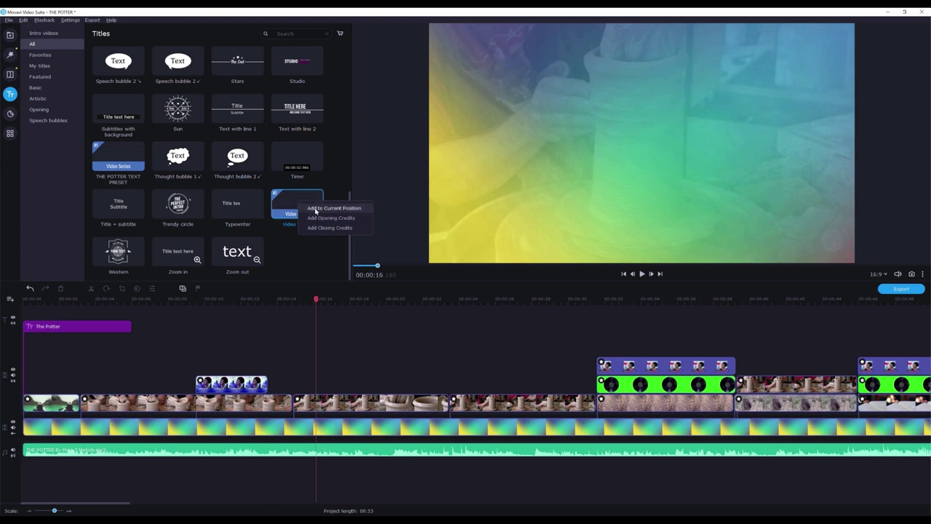
left_click(315, 209)
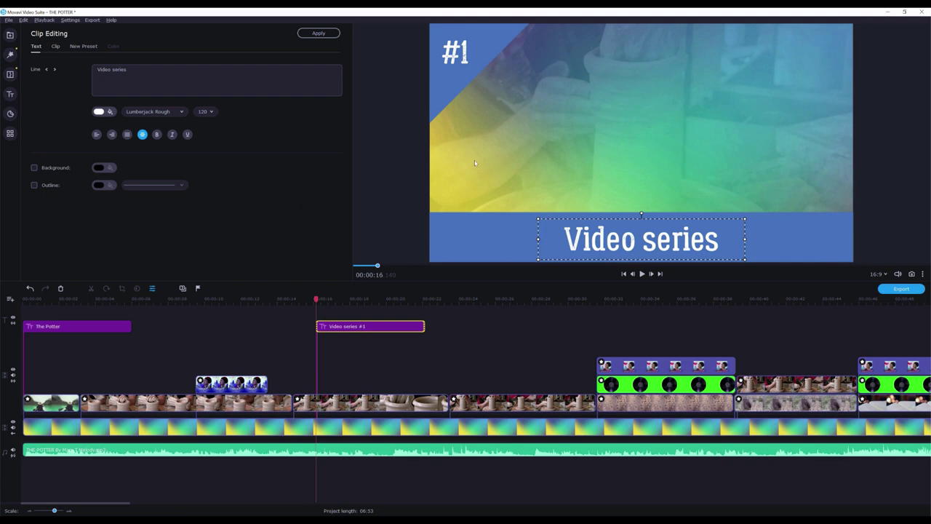
- Move the title's #1 label, corner triangle and blue bar out of the frame so only the Video series text stays
left_click_drag(555, 124, 426, 24)
left_click_drag(454, 53, 496, 76)
left_click_drag(572, 151, 506, 95)
left_click_drag(491, 64, 307, 93)
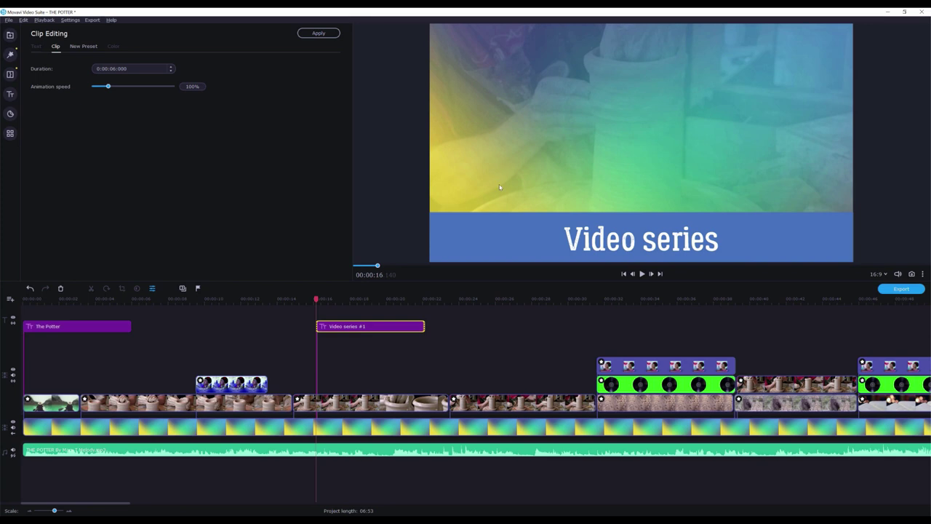
left_click_drag(526, 240, 528, 160)
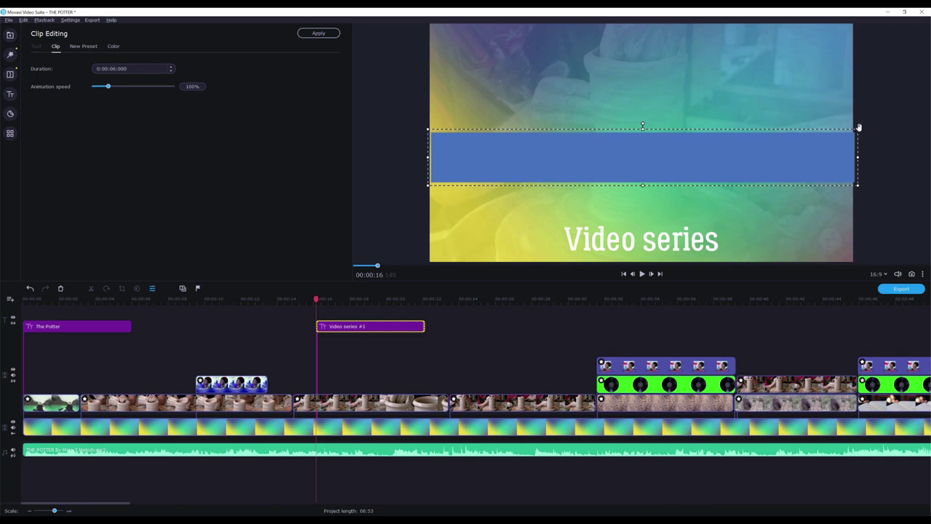
left_click_drag(859, 155, 118, 172)
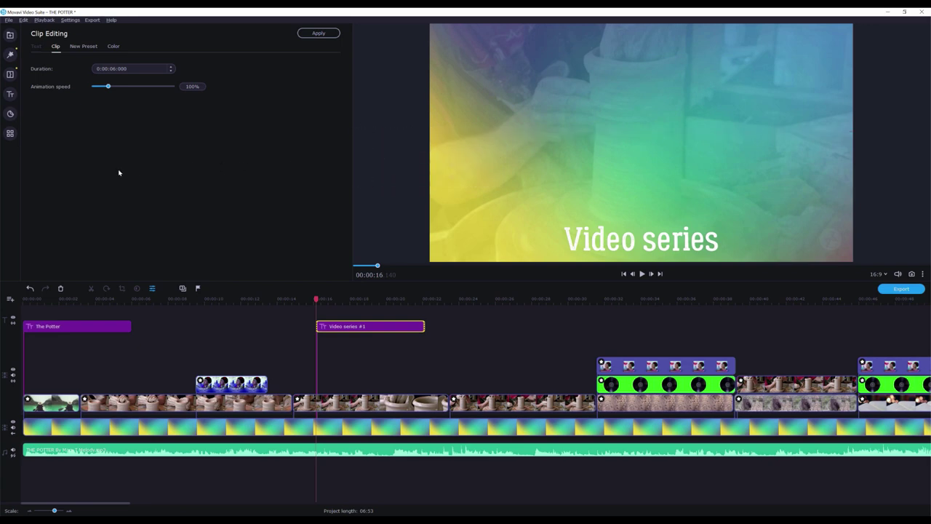
- Move the Video series text up slightly and stretch its text box across nearly the full frame width
left_click(709, 238)
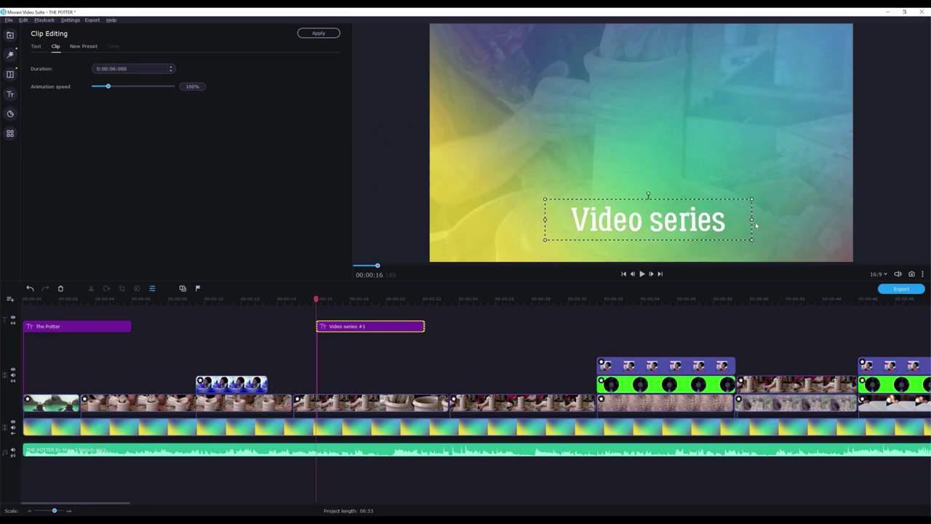
left_click_drag(751, 218, 849, 222)
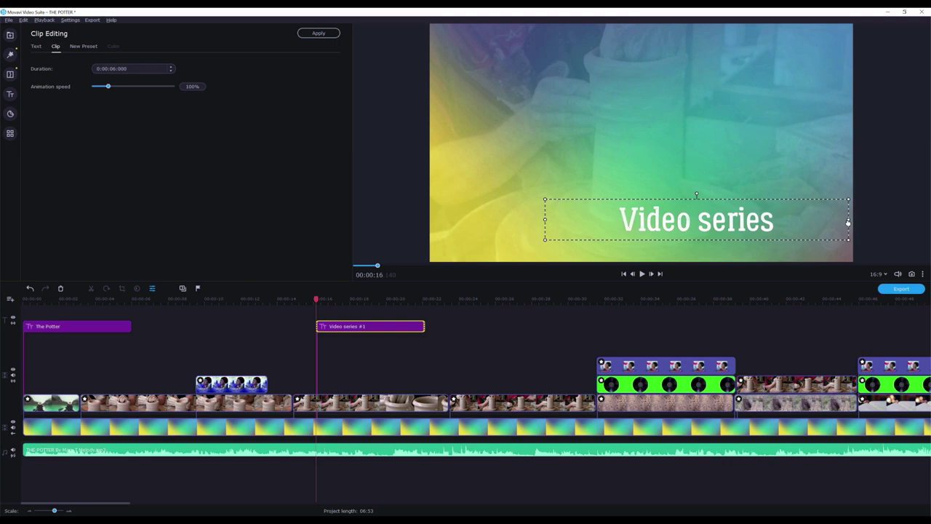
left_click_drag(547, 222, 450, 220)
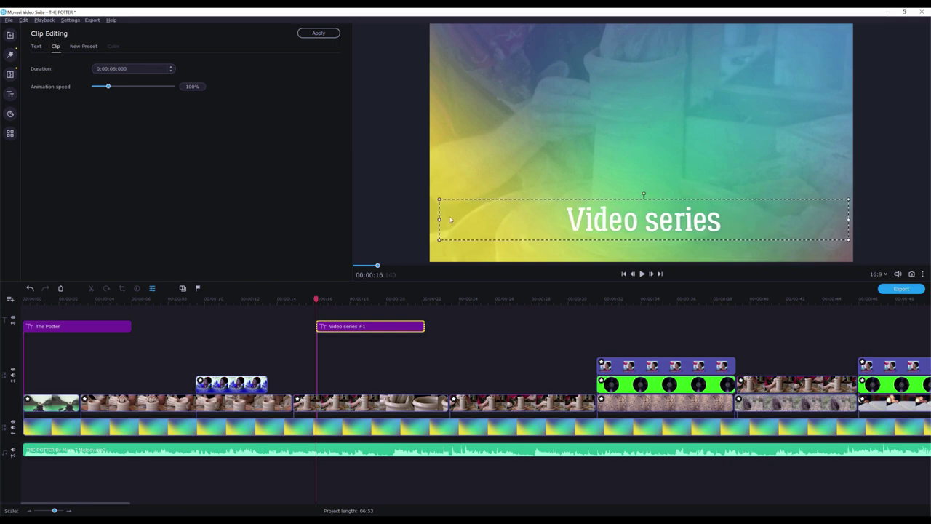
- Scale the Video series text down to about half size, then widen and centre its box near the frame's lower edge
left_click_drag(836, 204, 663, 220)
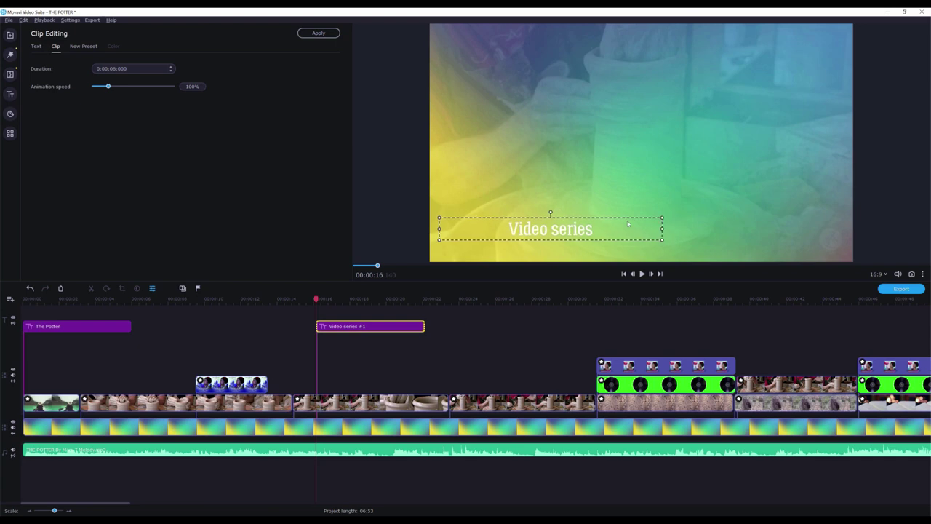
left_click_drag(563, 231, 674, 238)
left_click_drag(550, 236, 461, 236)
left_click_drag(773, 236, 836, 238)
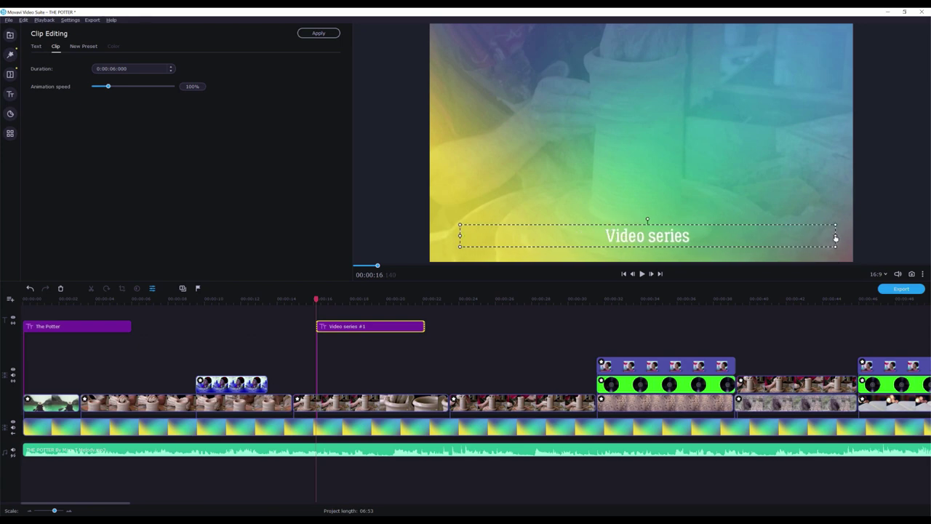
left_click_drag(712, 239, 705, 238)
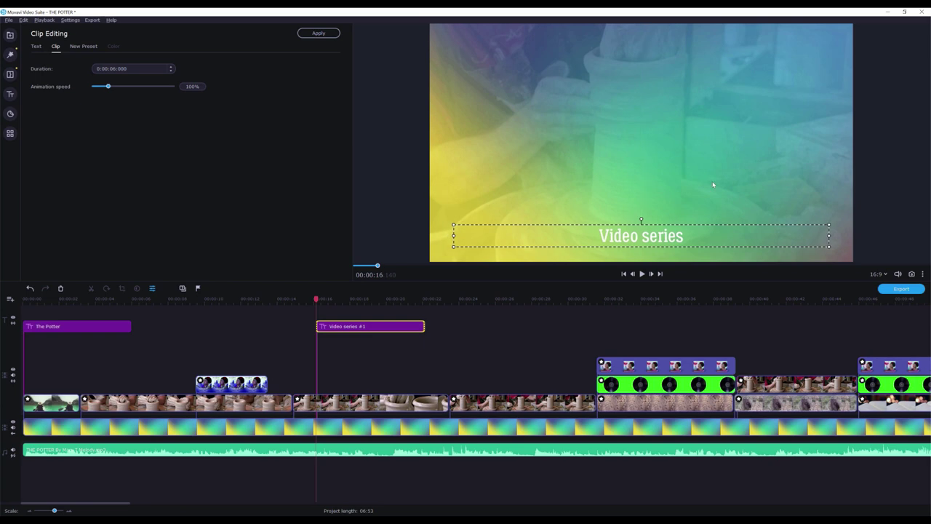
- Play back the Video series title clip to preview its animation over the pottery footage
double_click(655, 241)
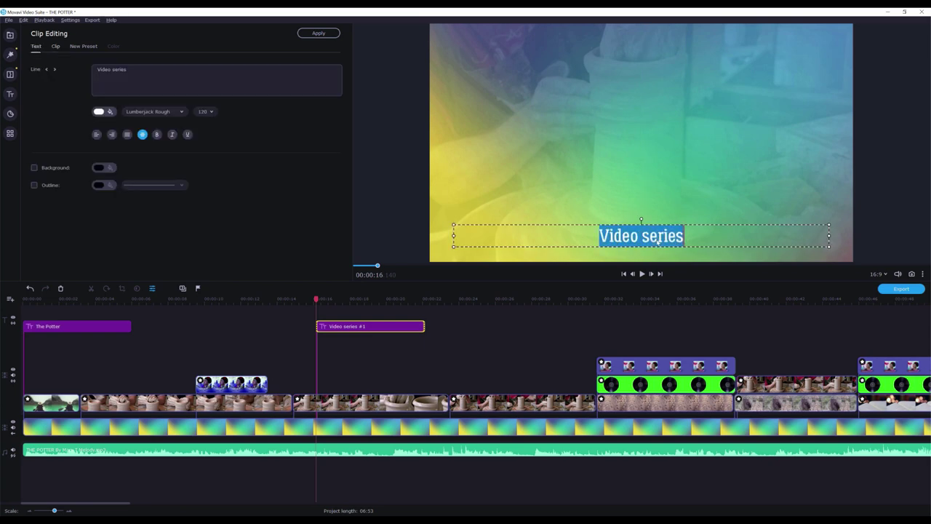
left_click(654, 203)
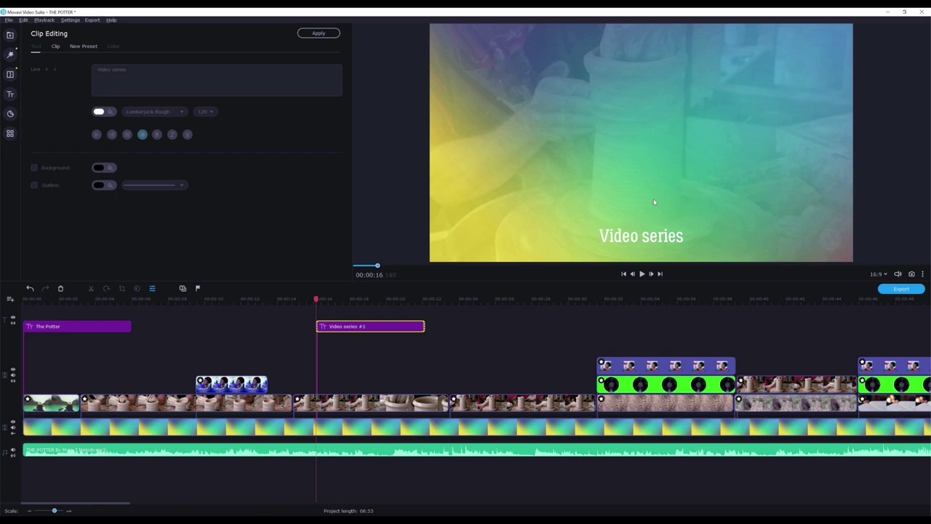
left_click(643, 275)
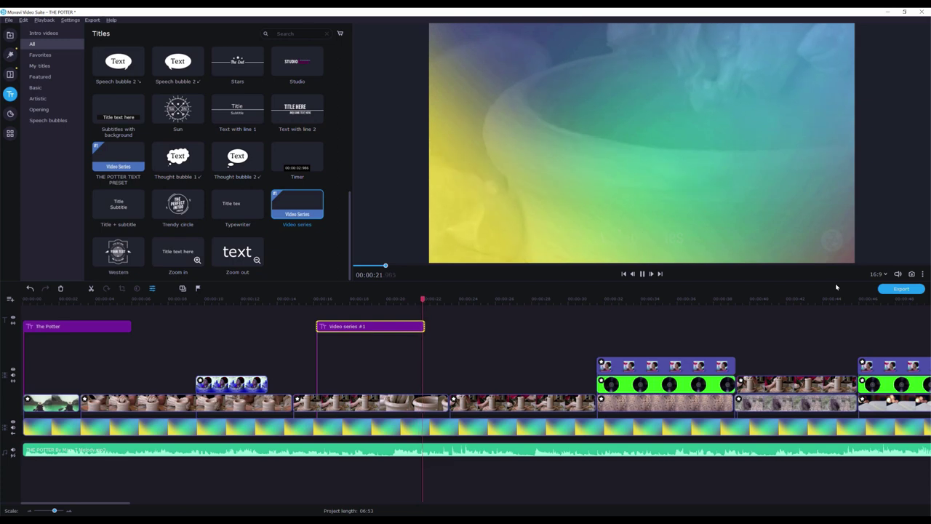
key("space")
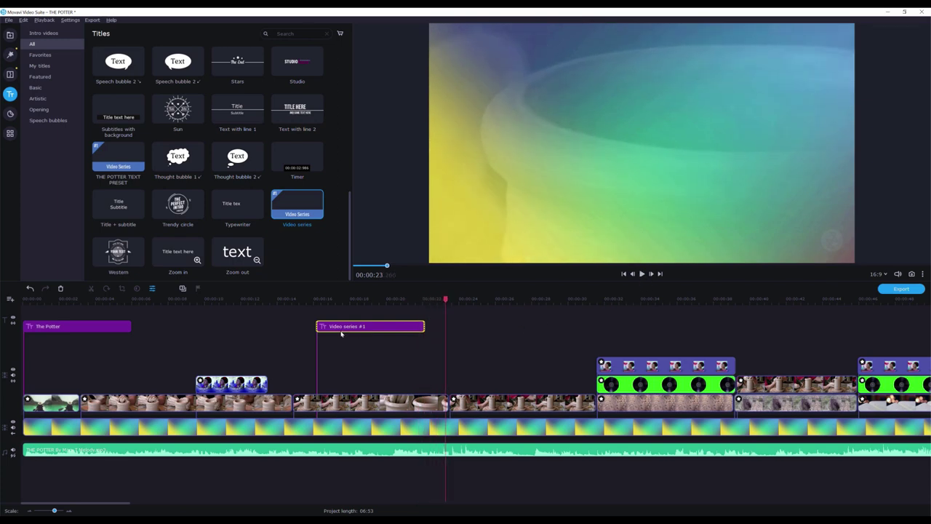
- Replace the Video series title's text with "A POTTER HAS AUTHORITY TO MOLD THE CLAY"
double_click(343, 327)
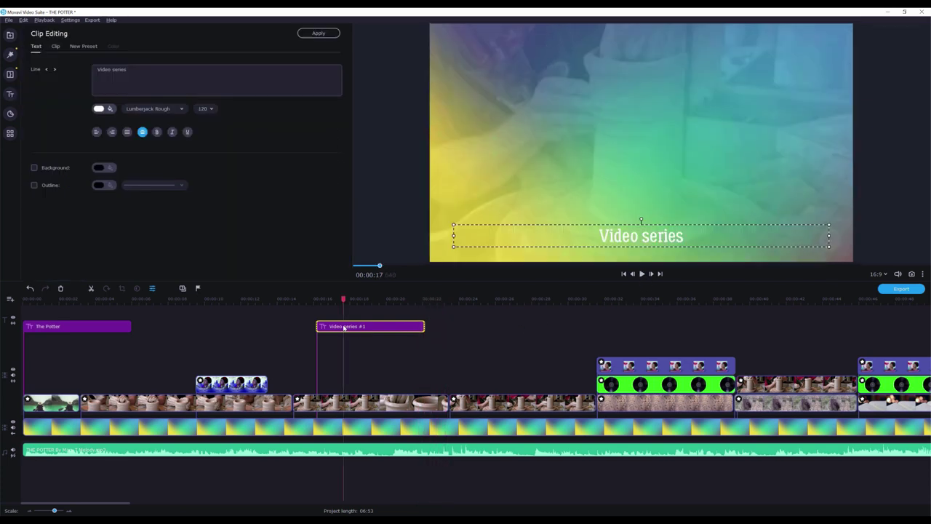
double_click(732, 237)
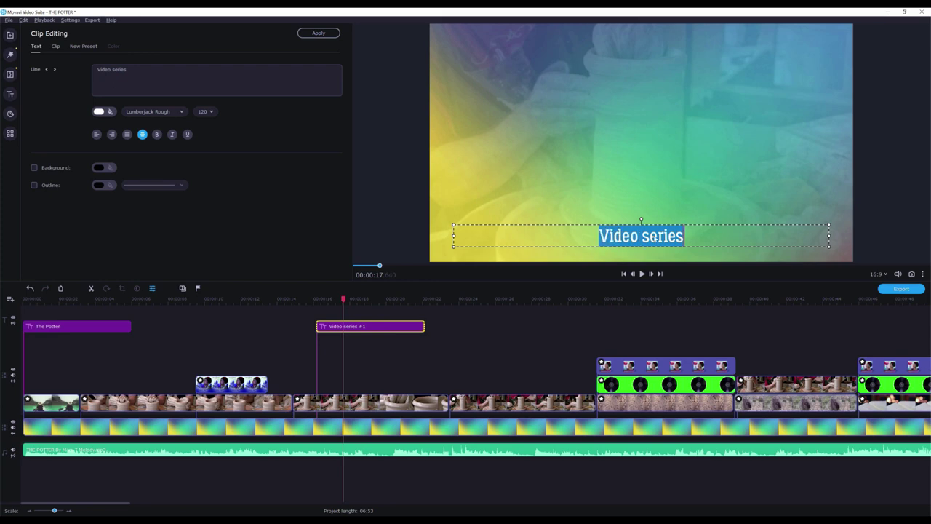
key("Caps_Lock")
type("A POTTER ")
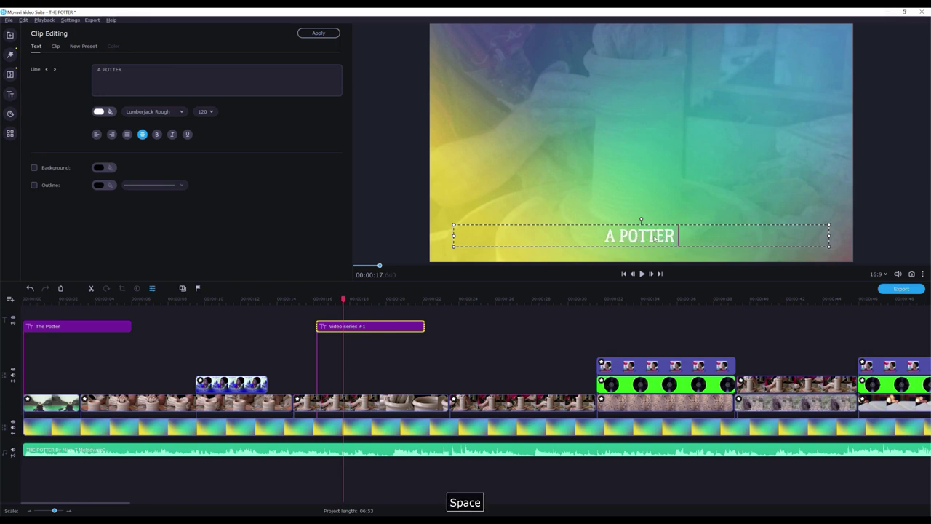
type("HAS AUTH")
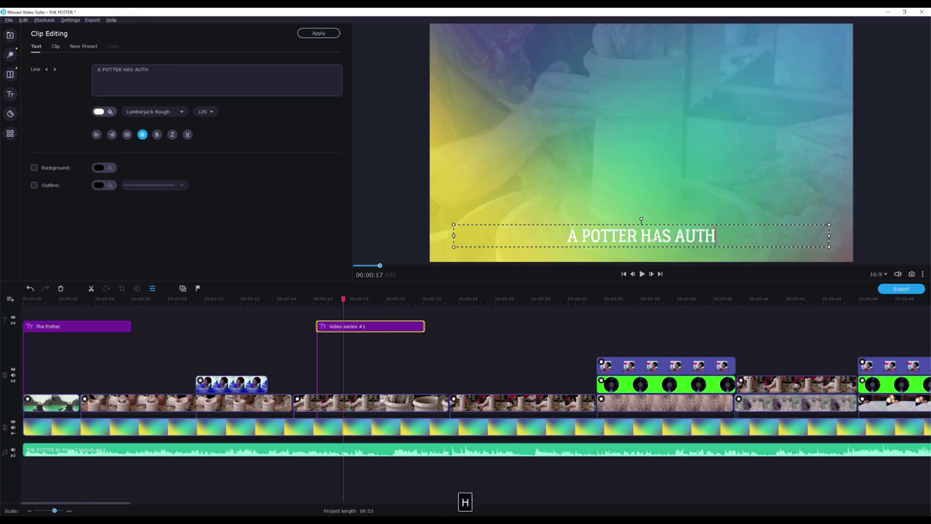
type("ORITY T")
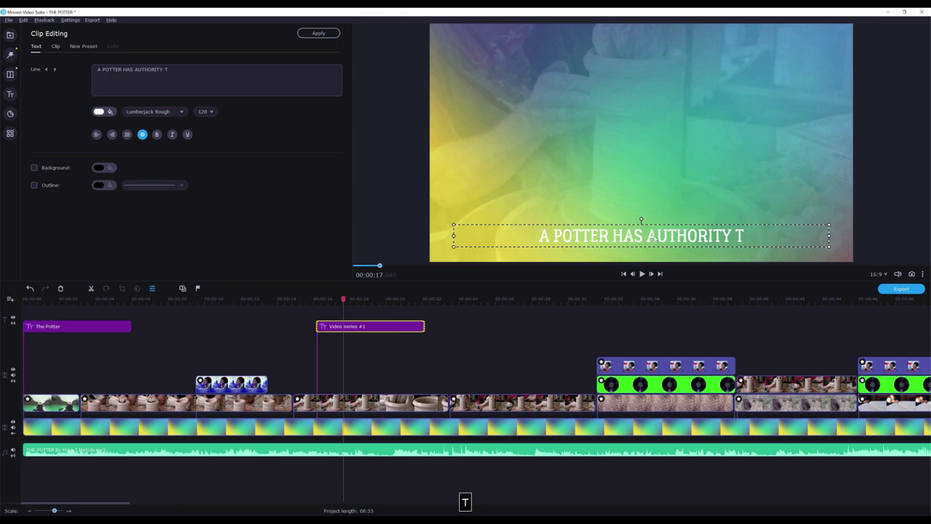
type("O MOLD ")
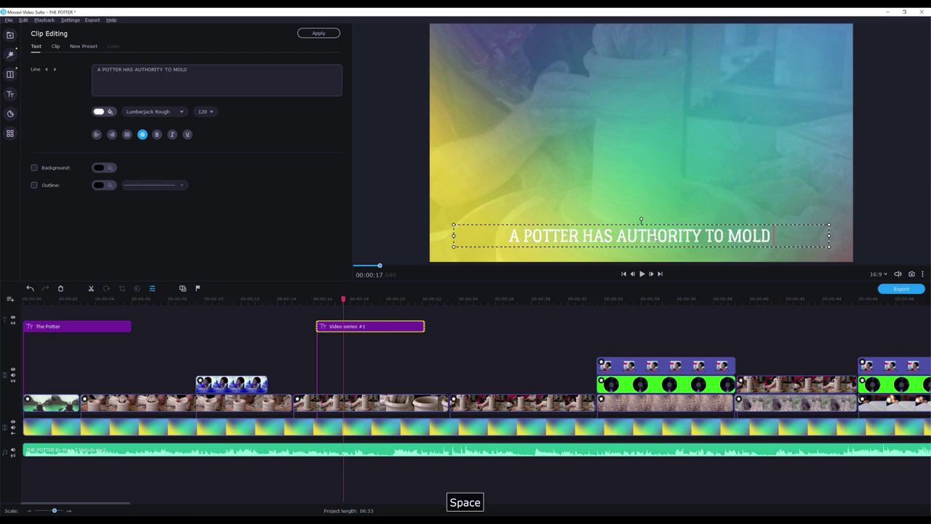
type("THE CLAY")
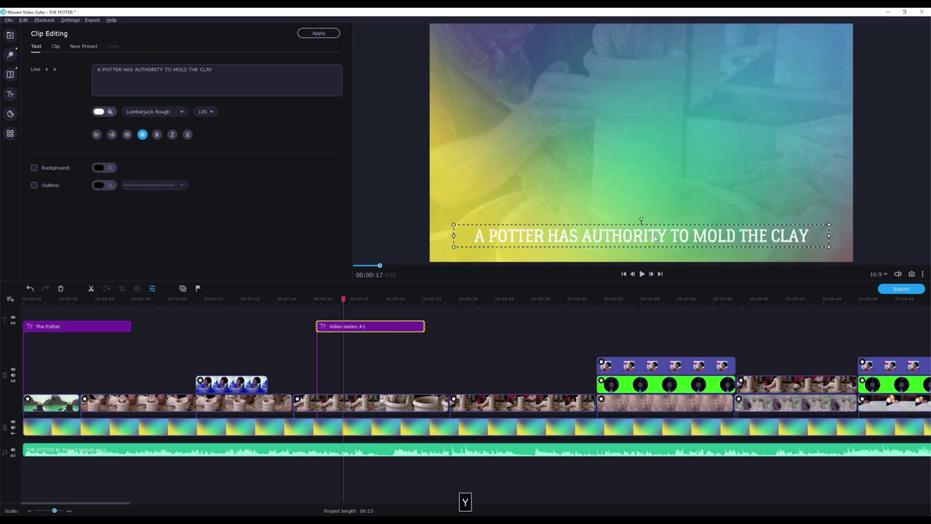
left_click(684, 144)
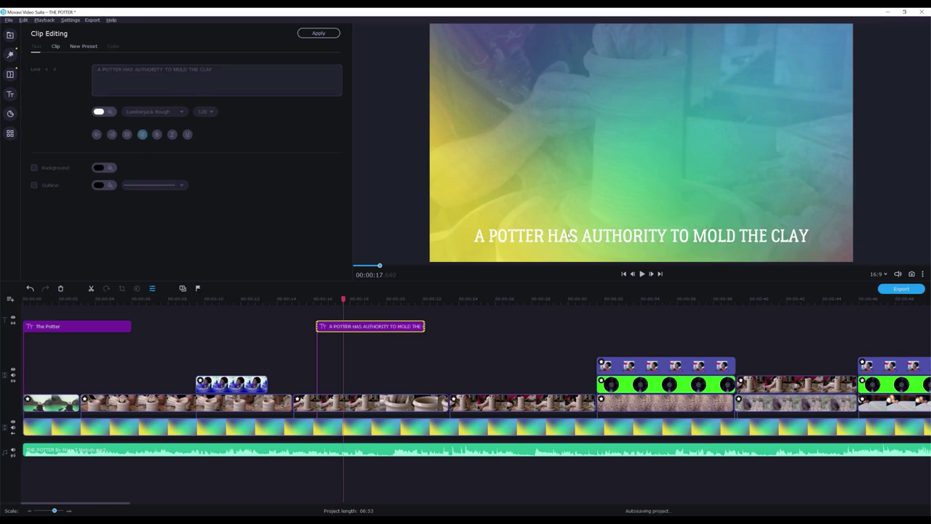
- Change the font of the whole potter caption to Amity Jack
left_click(646, 242)
triple_click(705, 237)
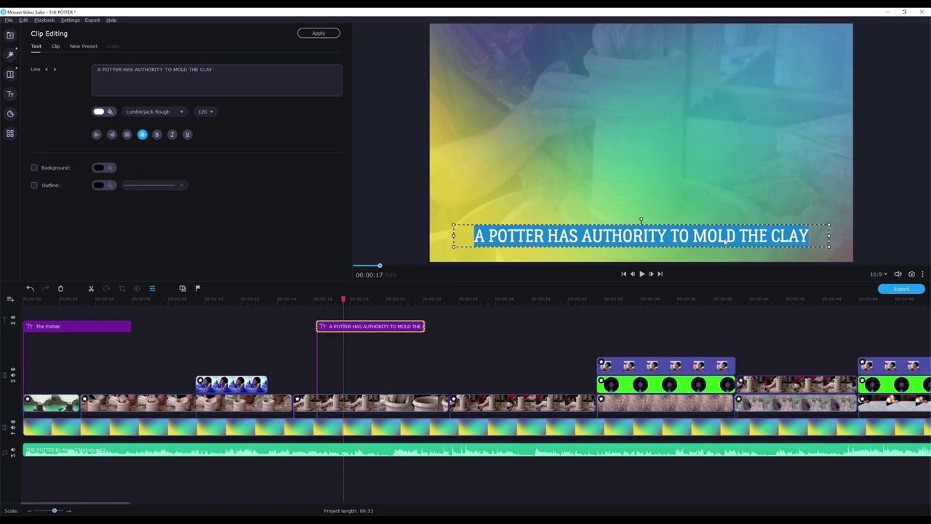
left_click(182, 111)
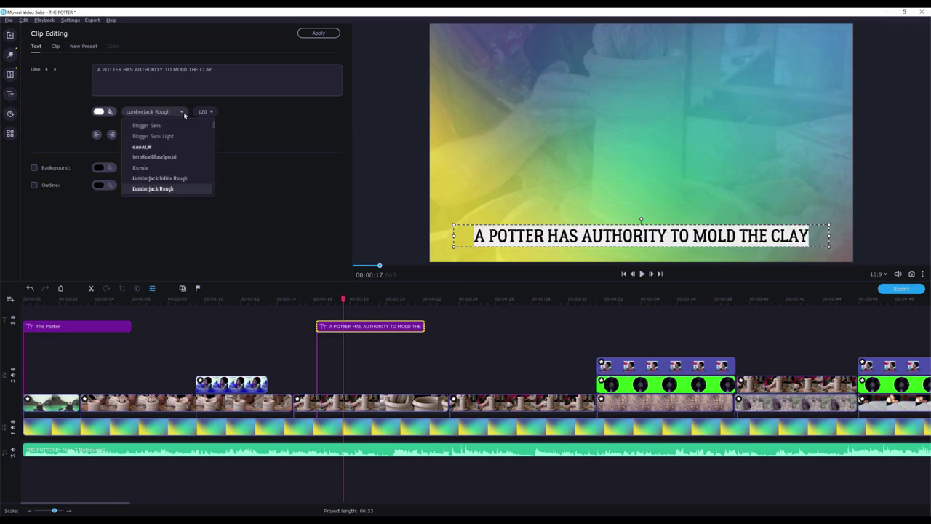
scroll(174, 135, "up", 10)
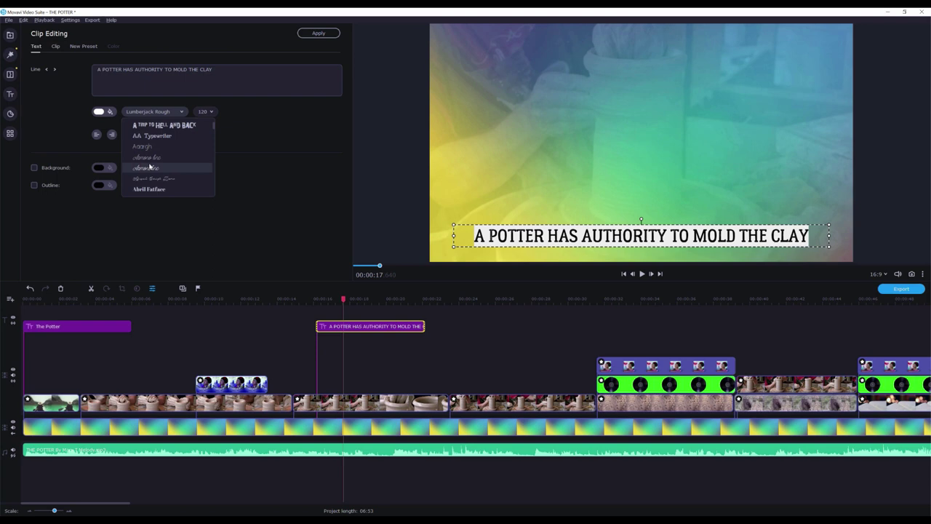
scroll(160, 176, "down", 5)
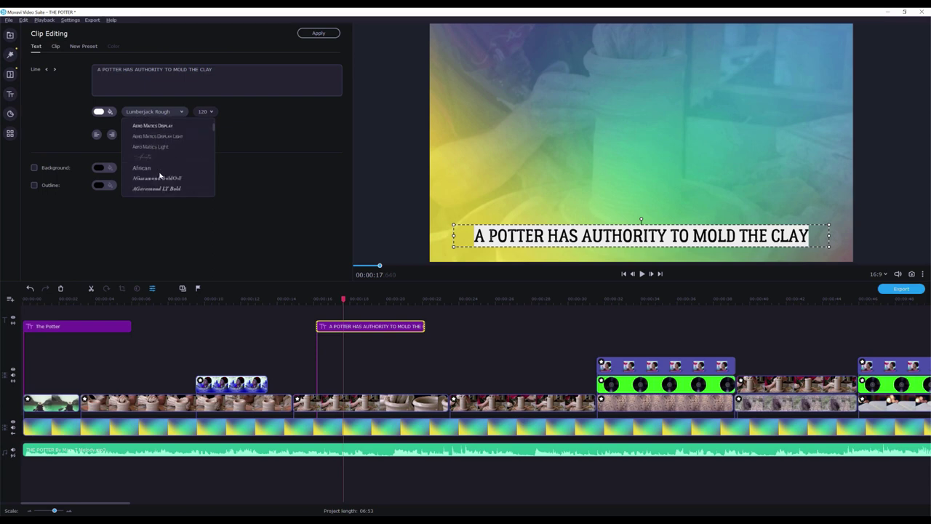
scroll(160, 176, "down", 6)
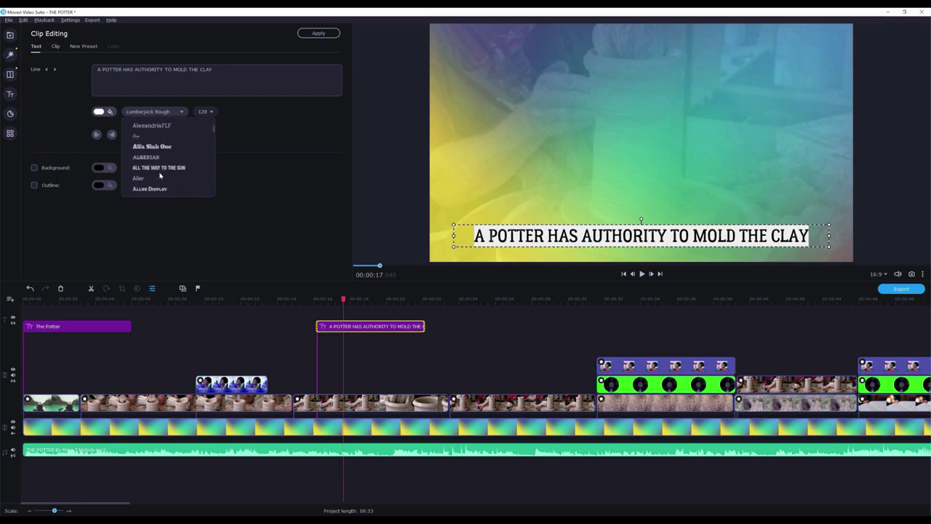
scroll(160, 175, "down", 3)
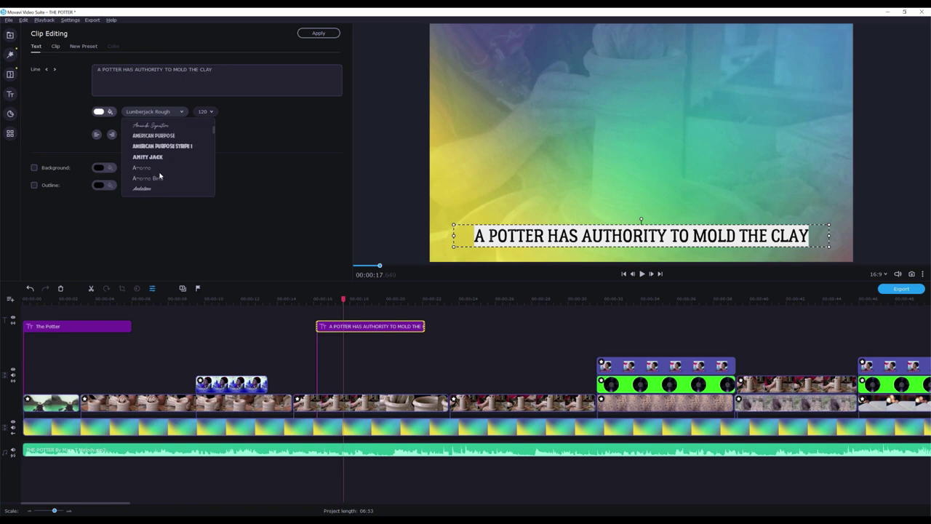
left_click(146, 158)
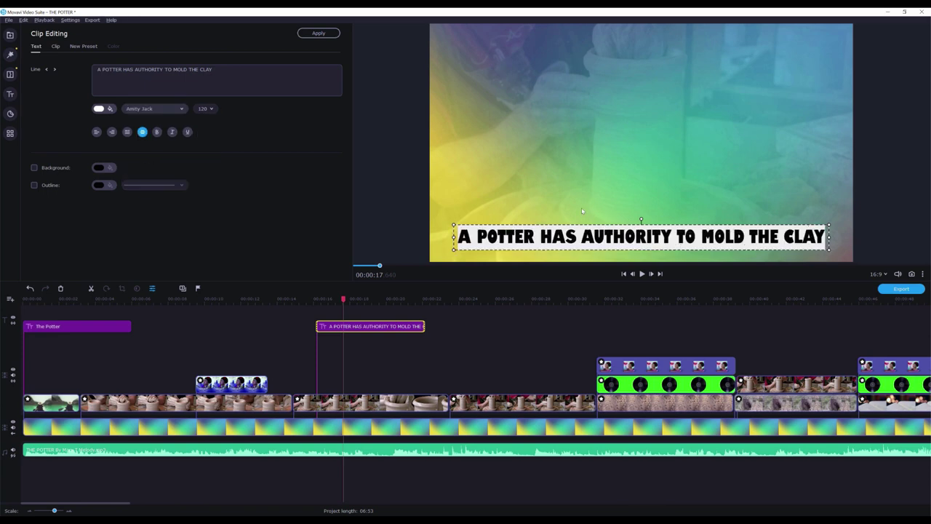
- Enable a background behind the full potter caption text
double_click(720, 235)
key("ctrl+a")
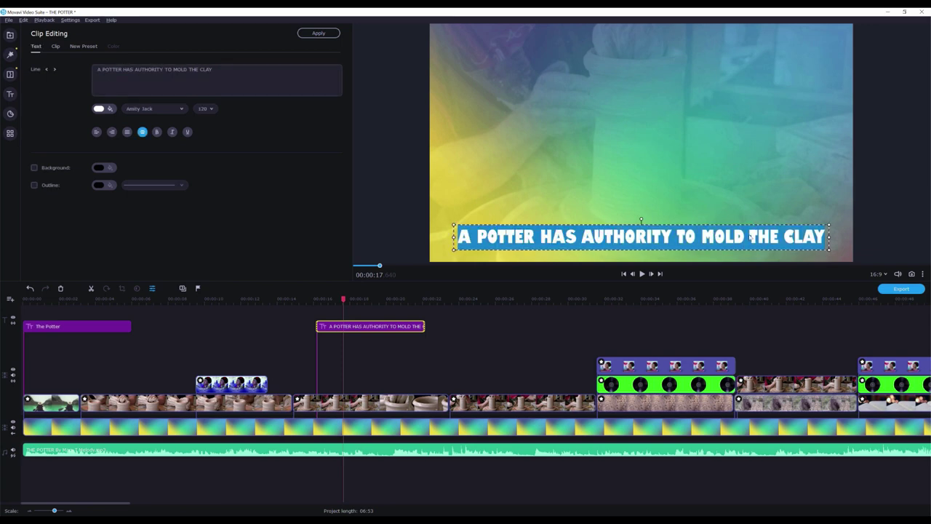
left_click(34, 168)
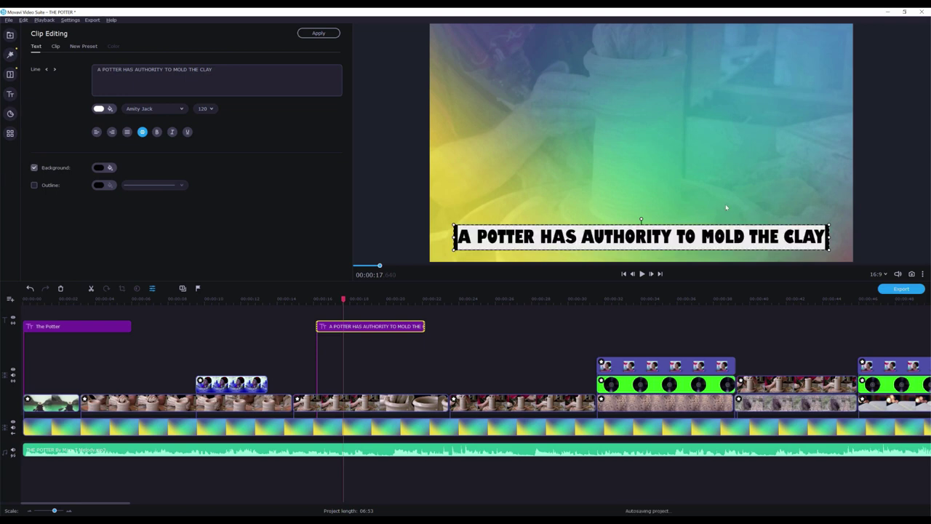
left_click(785, 206)
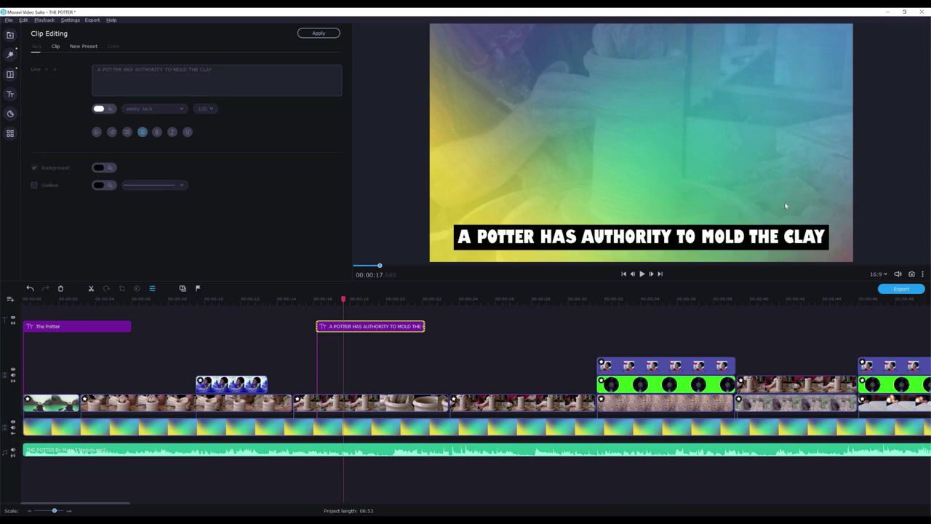
- Set the caption's background to a dark slate colour sampled from the preview image with the eyedropper
left_click(519, 248)
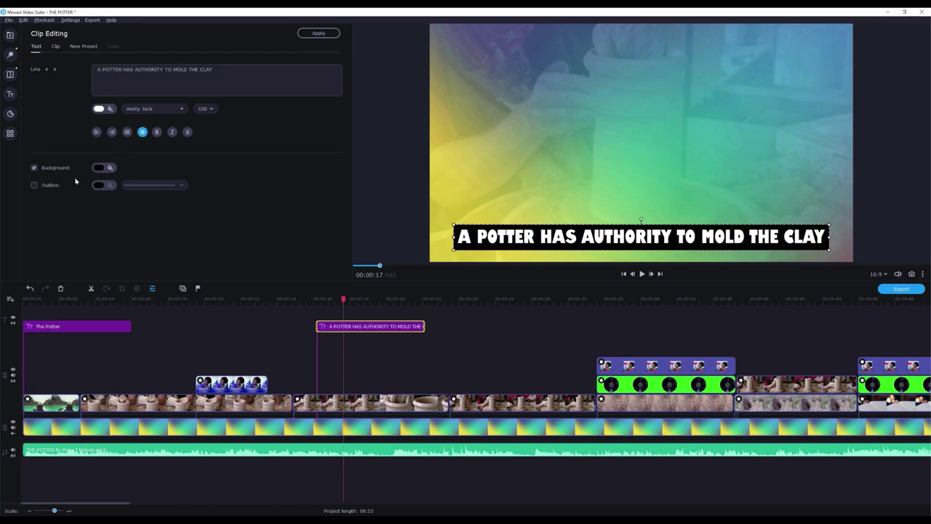
left_click(110, 168)
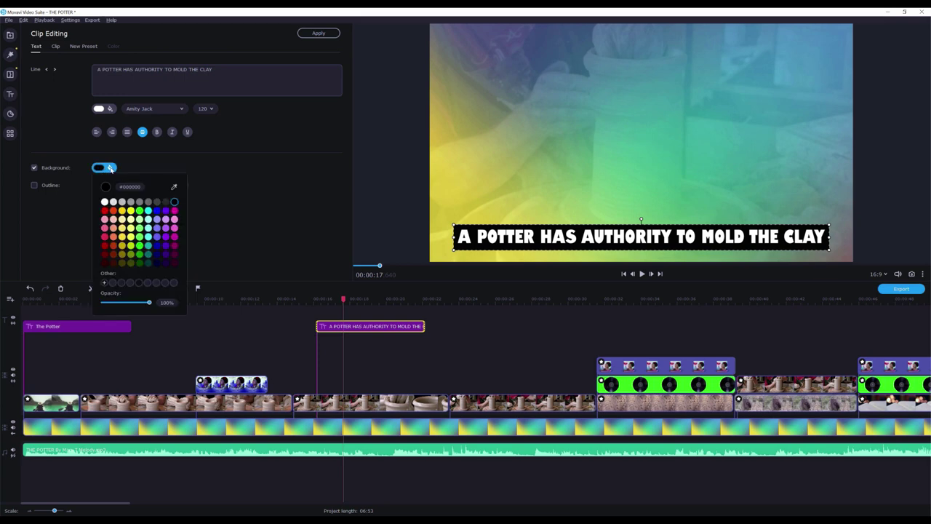
left_click(174, 188)
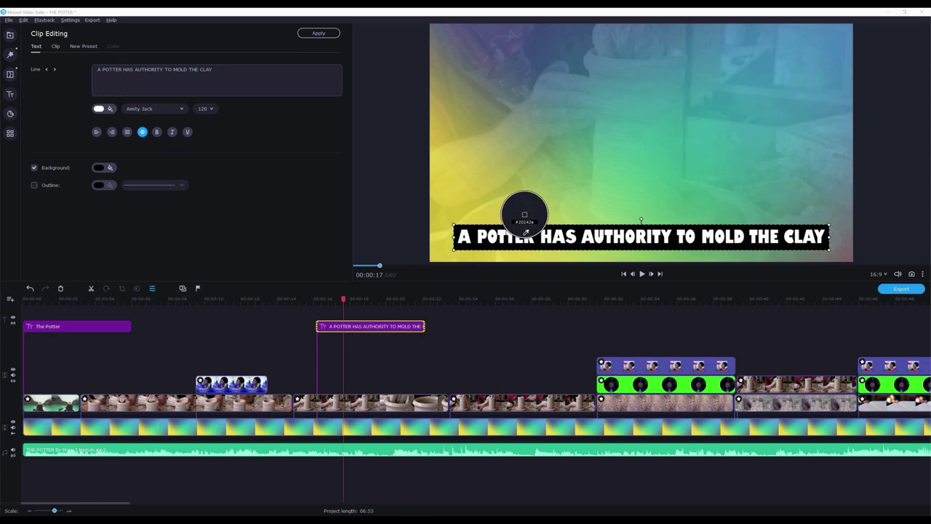
left_click(536, 62)
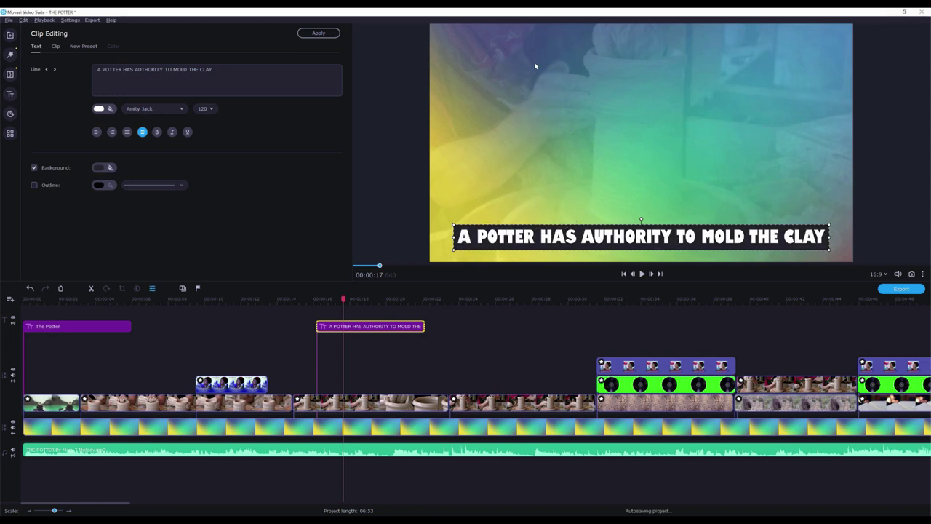
left_click(380, 211)
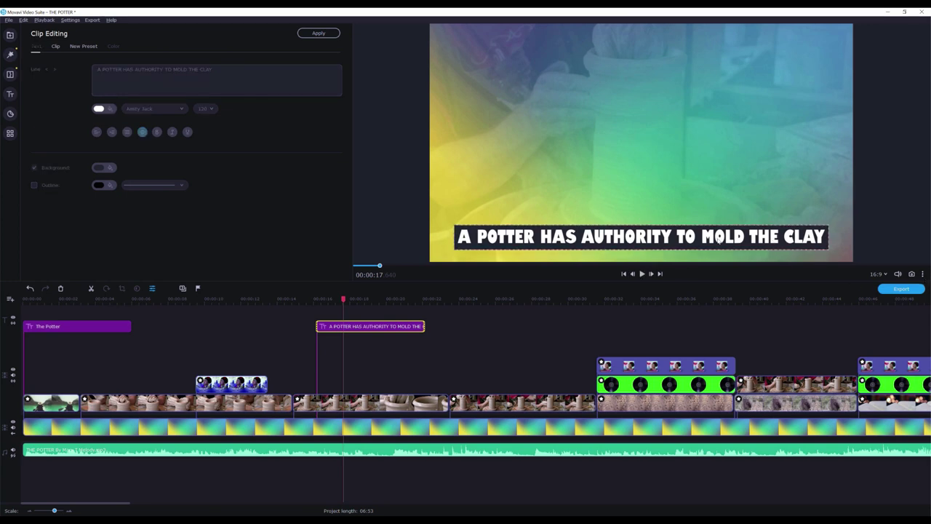
left_click(623, 238)
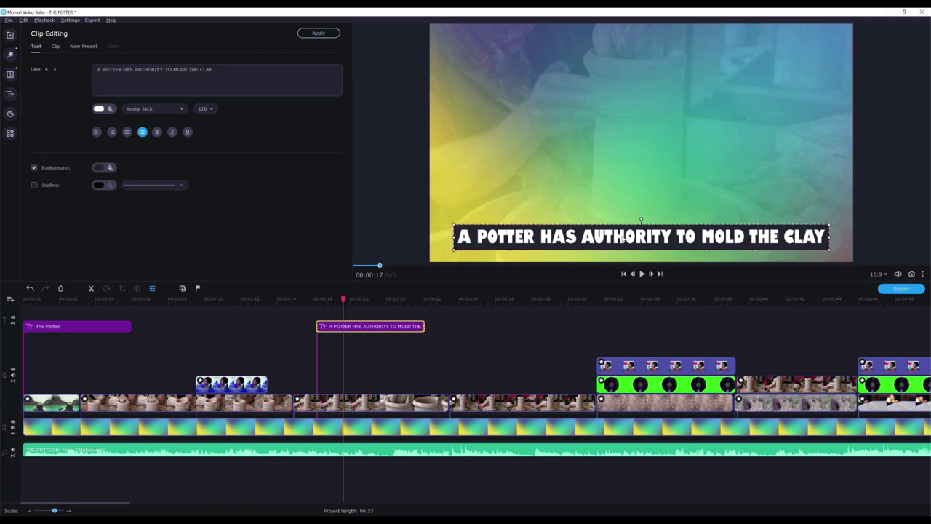
left_click_drag(624, 239, 624, 239)
left_click(679, 201)
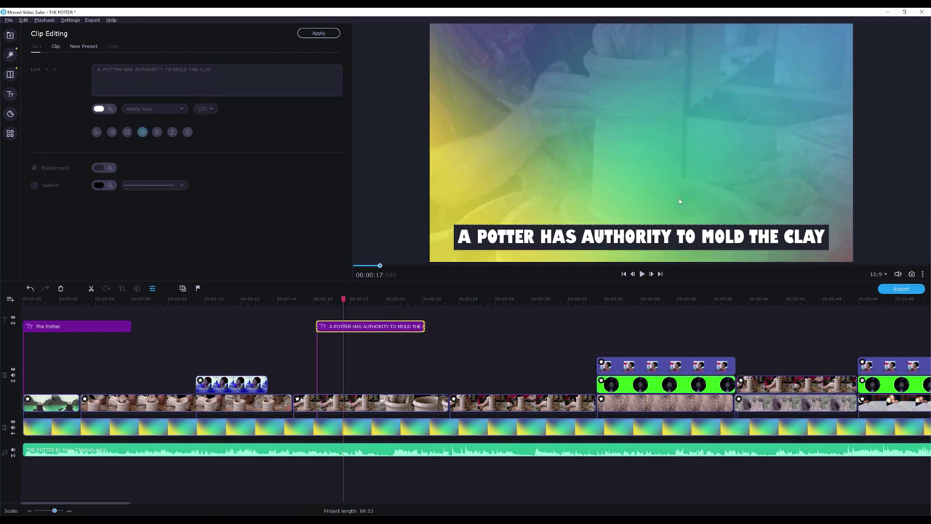
- Play back the timeline from just before the potter caption, at about 15 seconds, to check its look and timing
left_click(313, 304)
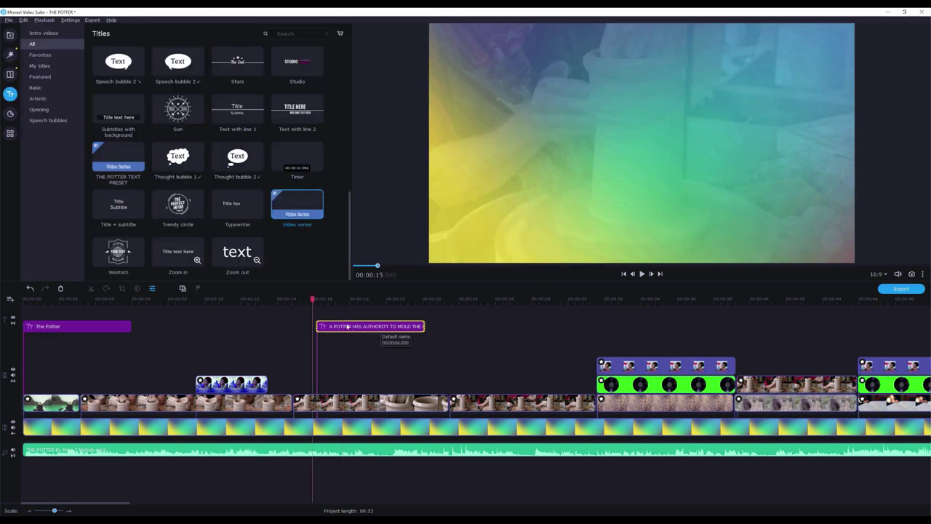
left_click(641, 274)
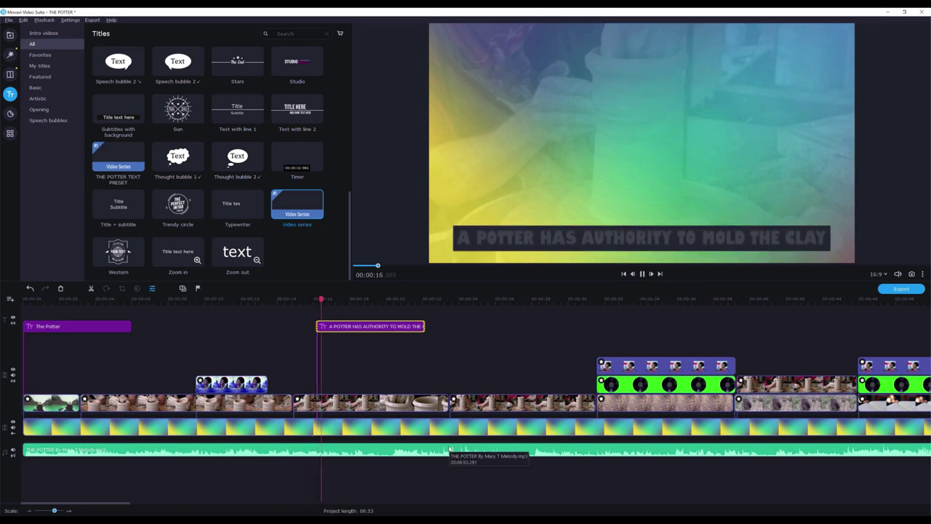
left_click(302, 298)
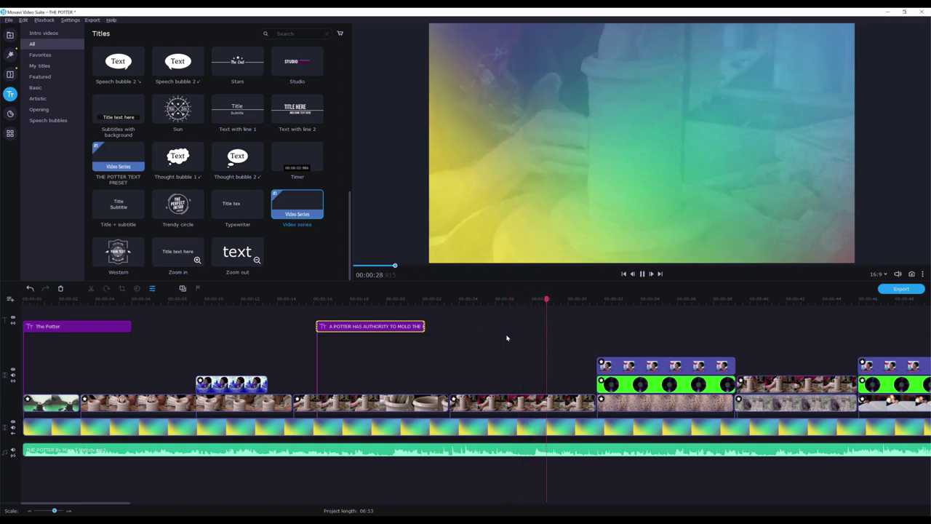
key("space")
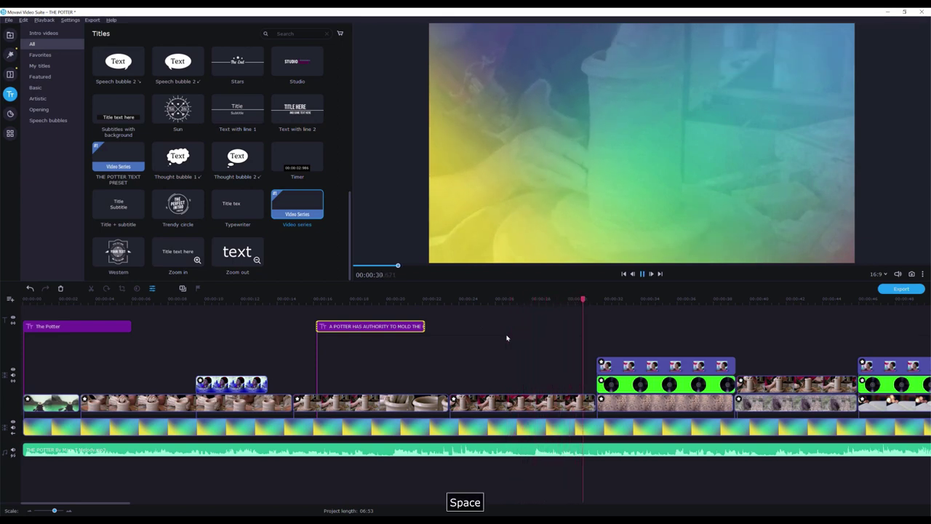
- Extend the potter caption to about 7 seconds and place a copy of it directly behind its end, one row higher
left_click_drag(425, 329, 443, 329)
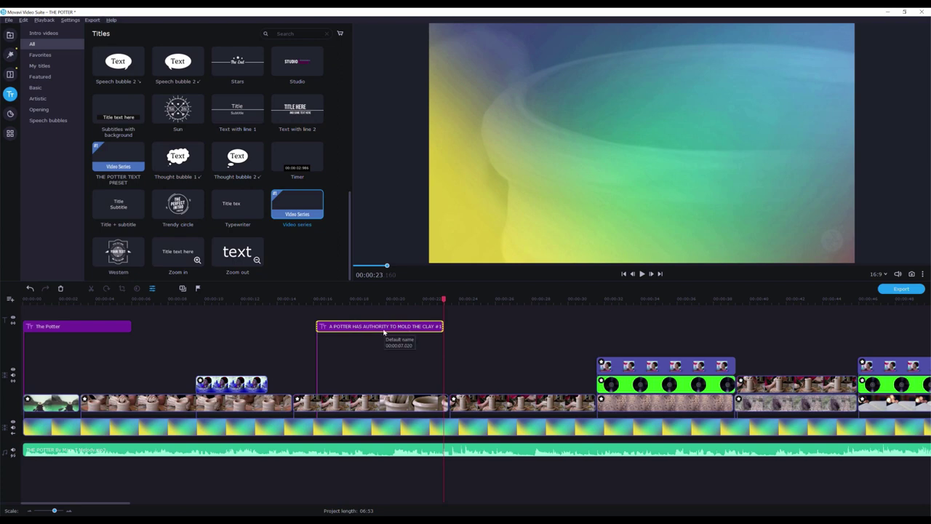
right_click(394, 329)
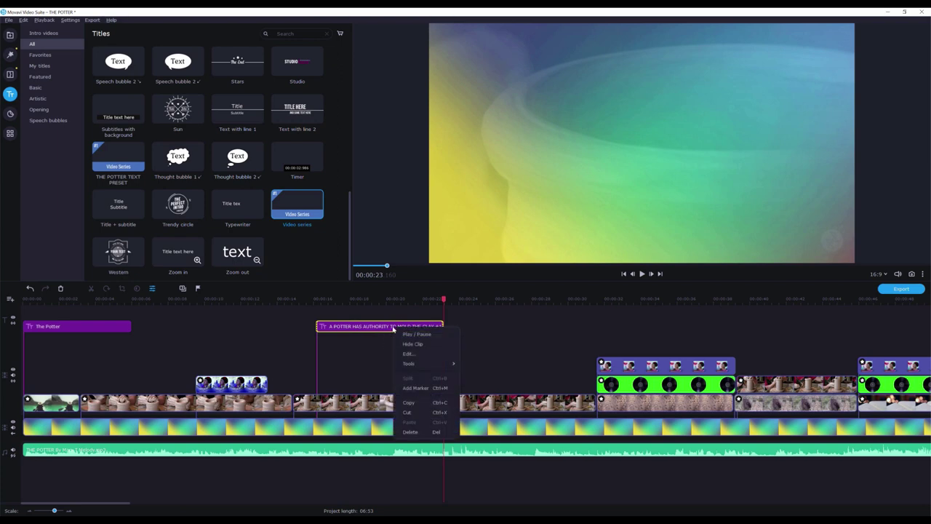
left_click(451, 318)
left_click(452, 300)
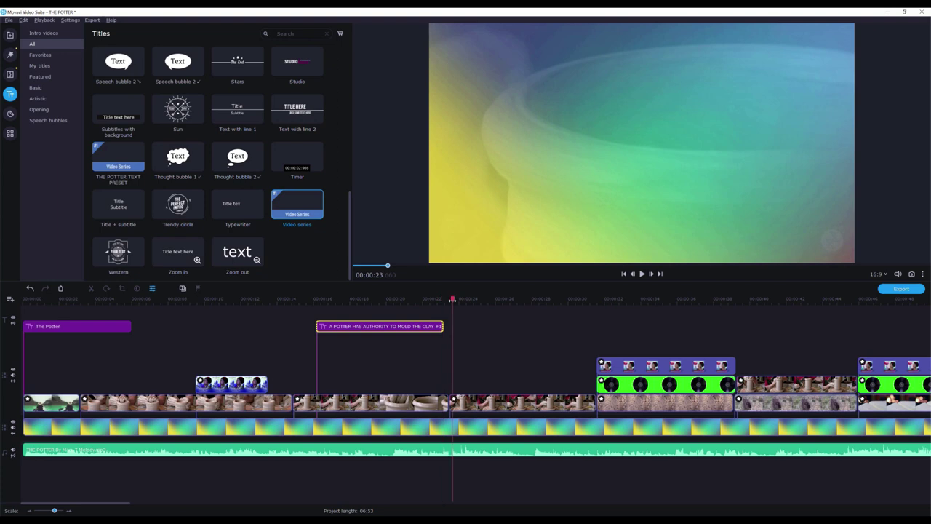
right_click(472, 332)
left_click(482, 364)
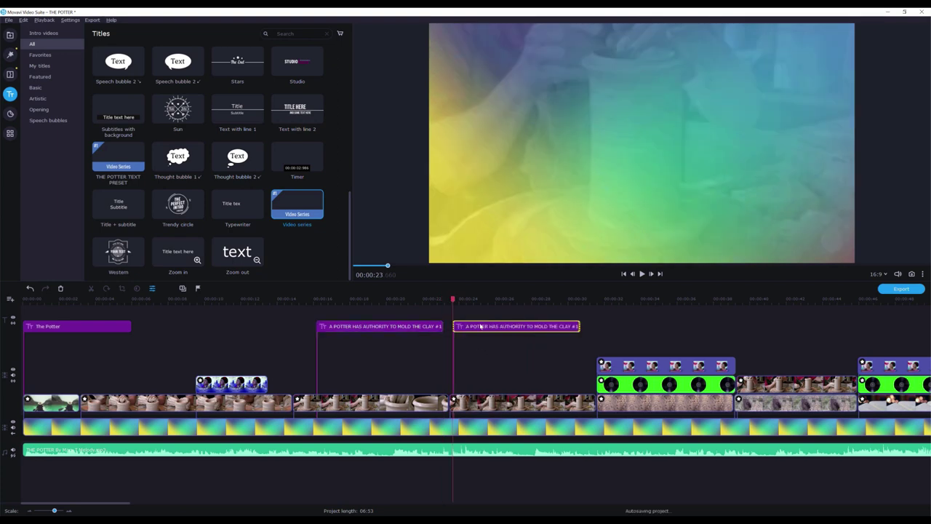
left_click_drag(480, 327, 473, 313)
- Replace the copied caption's text with INTO THE TYPE OF VESSEL
double_click(518, 314)
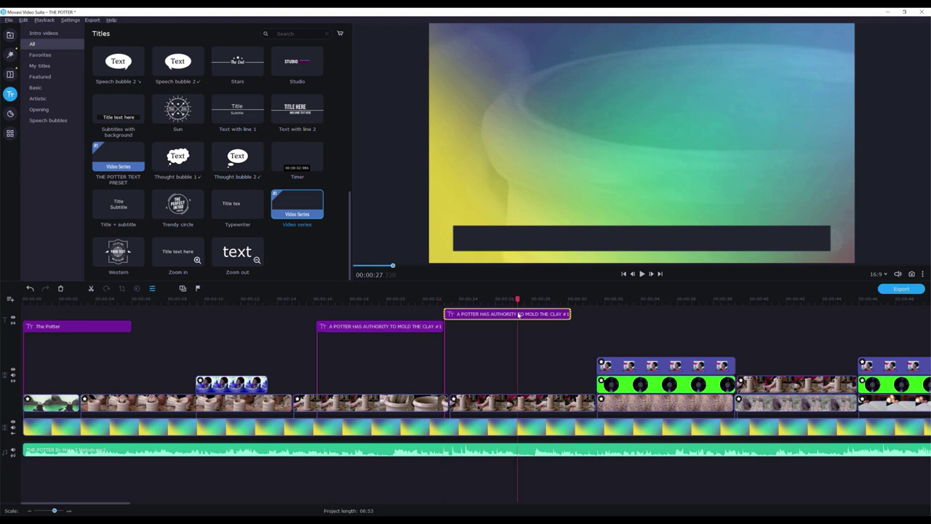
triple_click(656, 238)
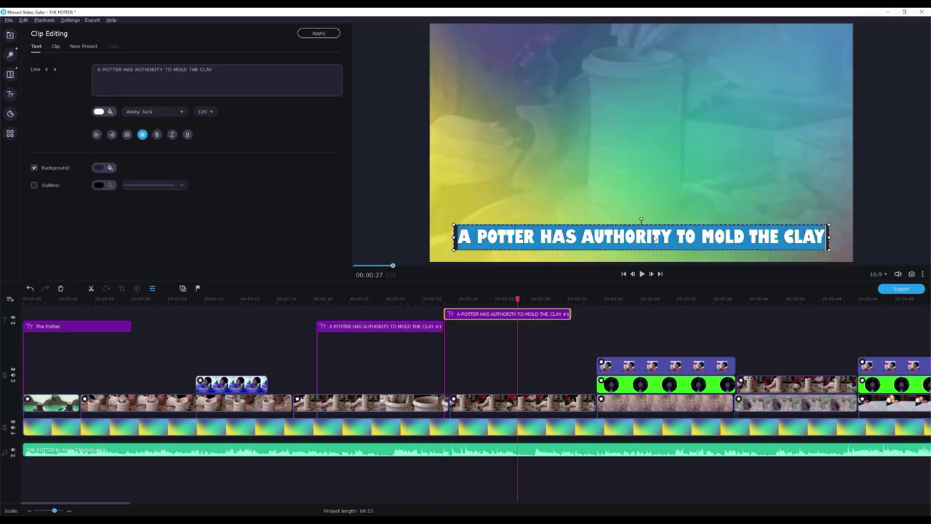
type("INTO")
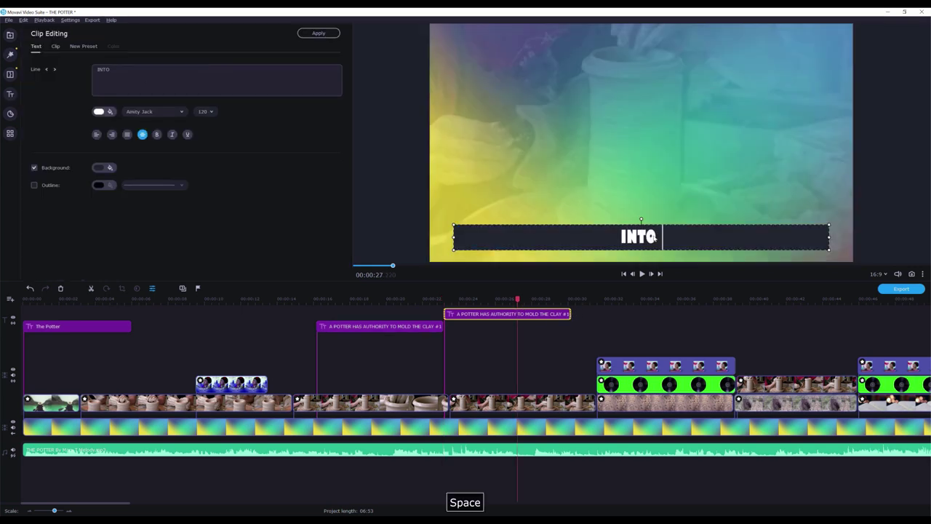
type(" THE TYPE")
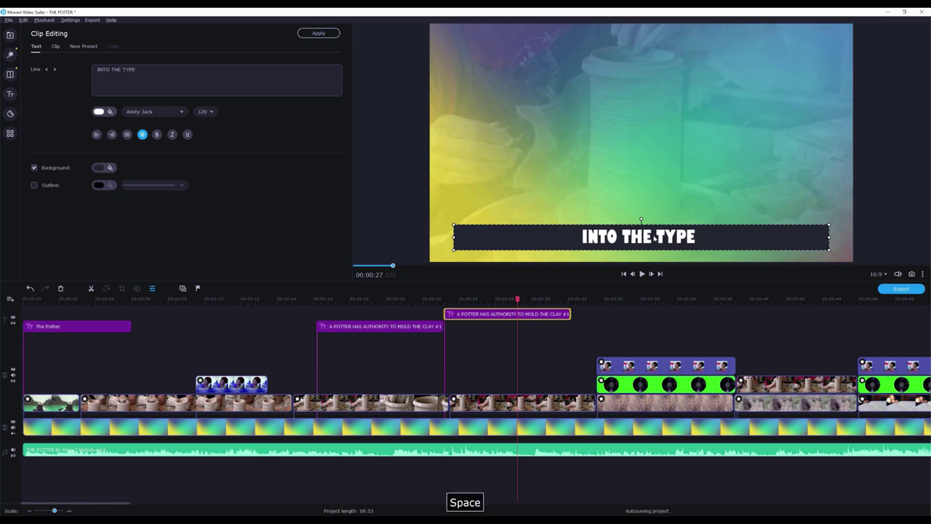
type(" OF VESSEL")
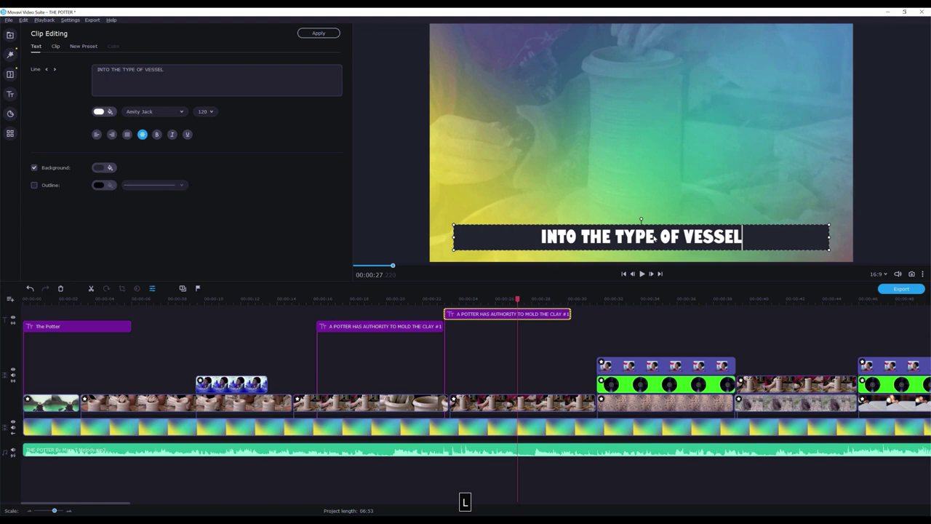
triple_click(644, 236)
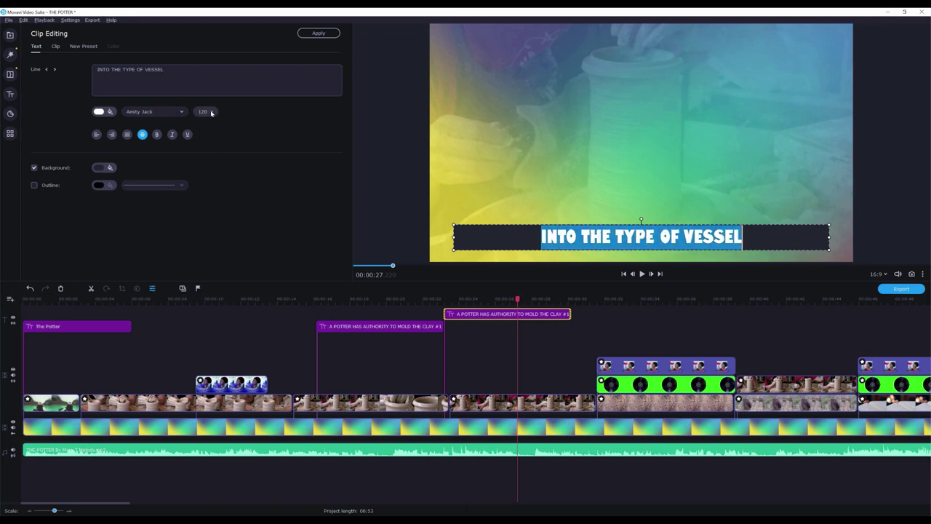
left_click(630, 242)
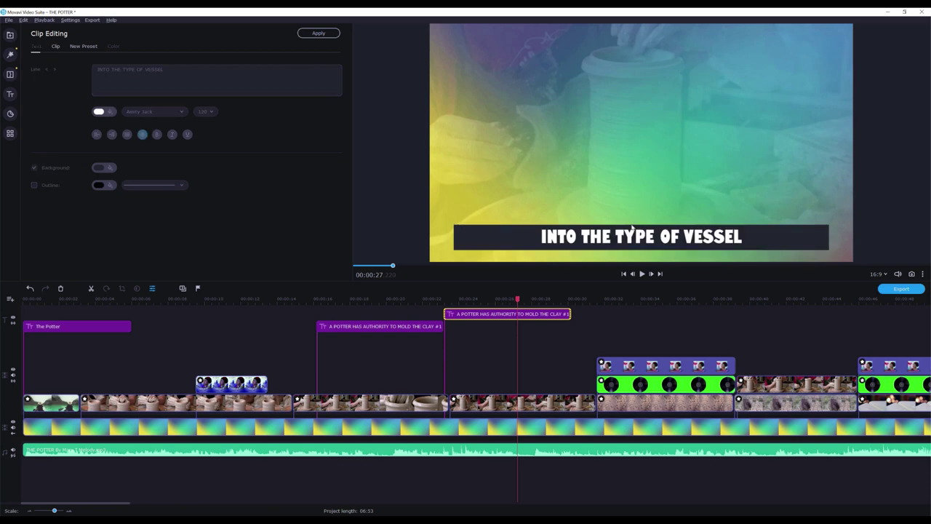
- Narrow the vessel caption's text box to fit its words and centre it horizontally near the bottom of the frame
left_click(688, 240)
left_click_drag(452, 239, 610, 238)
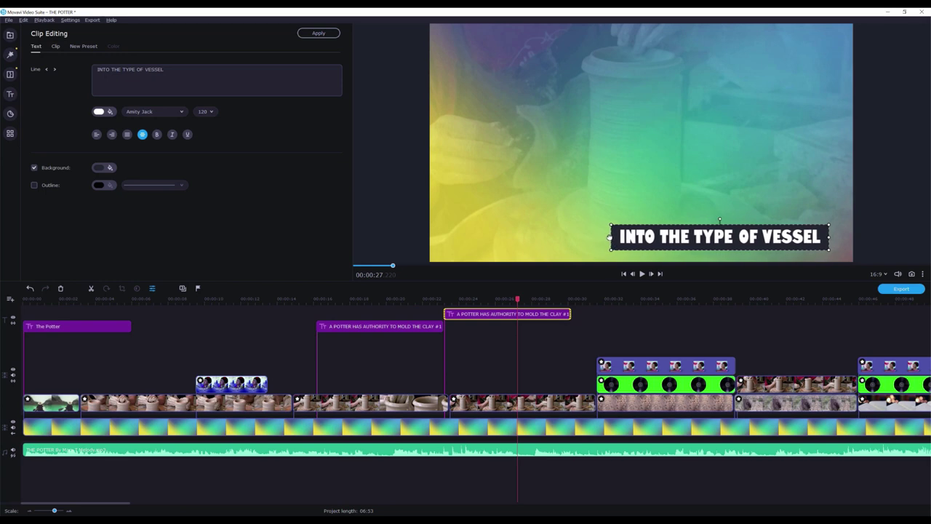
left_click_drag(748, 240, 679, 241)
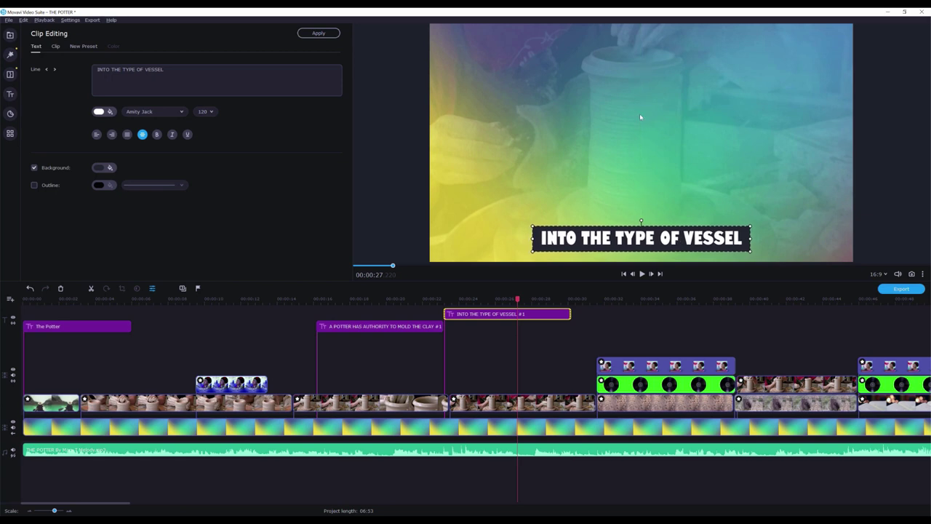
left_click(682, 157)
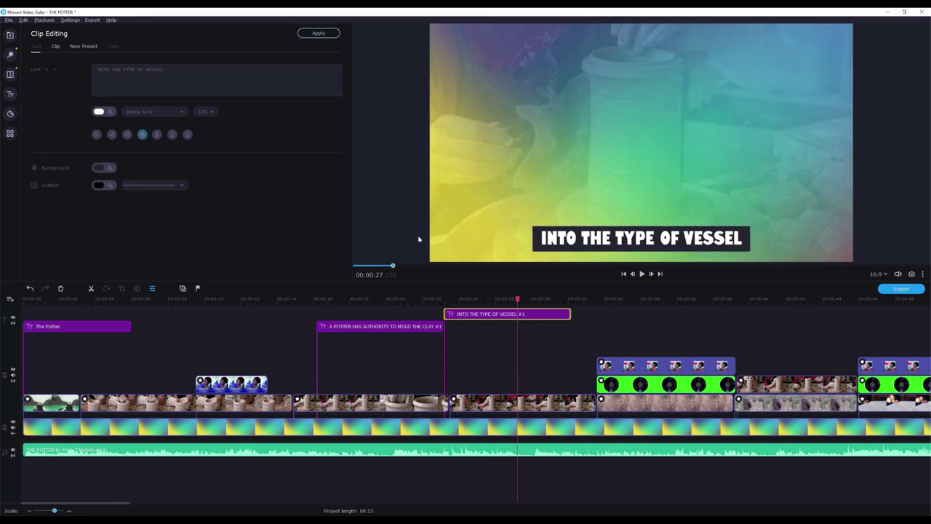
- Trim the start of the vessel caption to about 24.5 seconds, matching it to the song by repeated playback
left_click(423, 301)
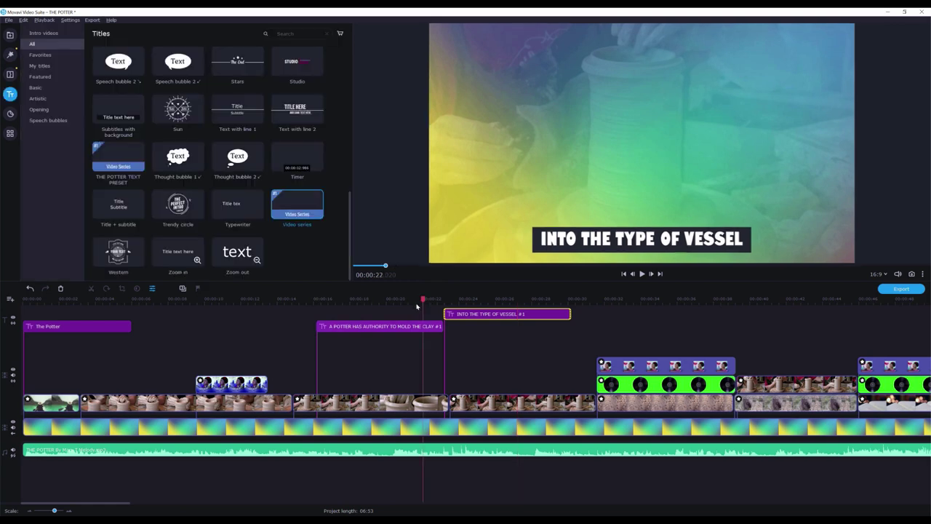
key("space")
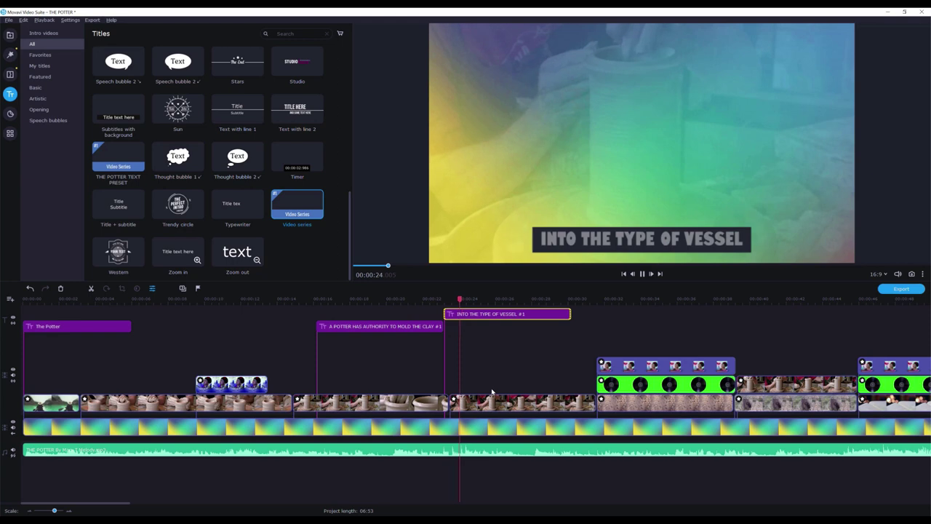
left_click_drag(449, 312, 485, 313)
left_click(441, 302)
left_click(465, 300)
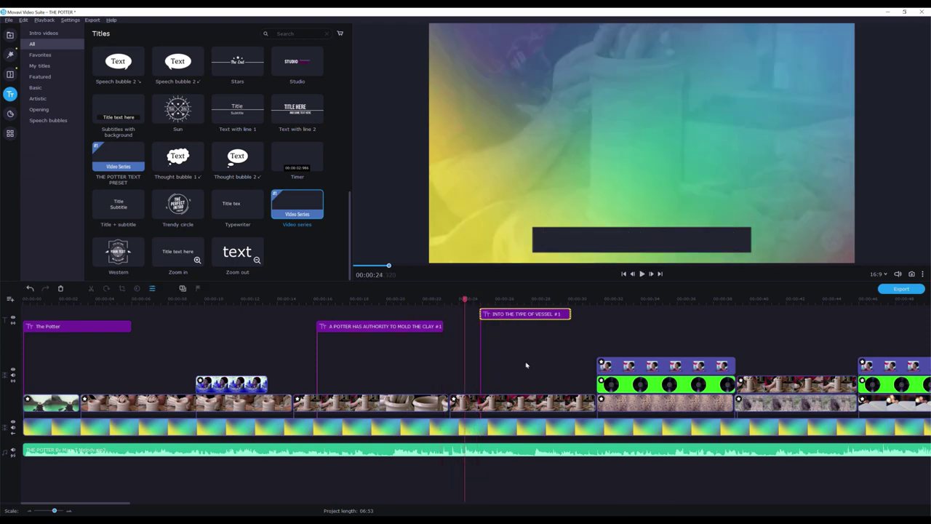
key("space")
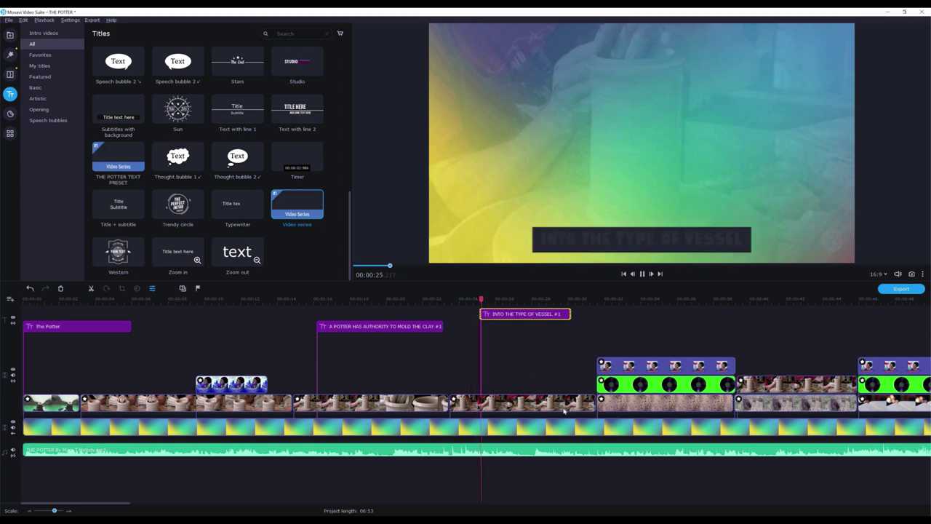
left_click_drag(480, 321, 472, 321)
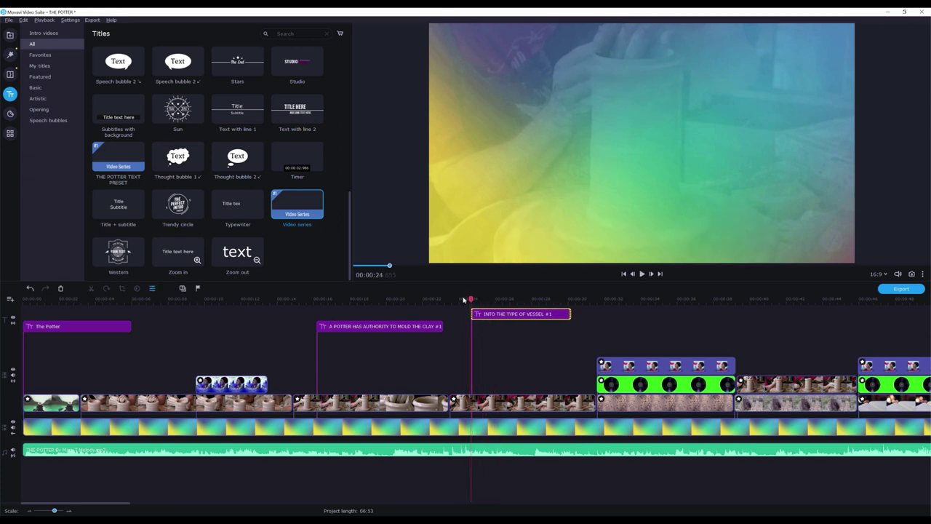
key("space")
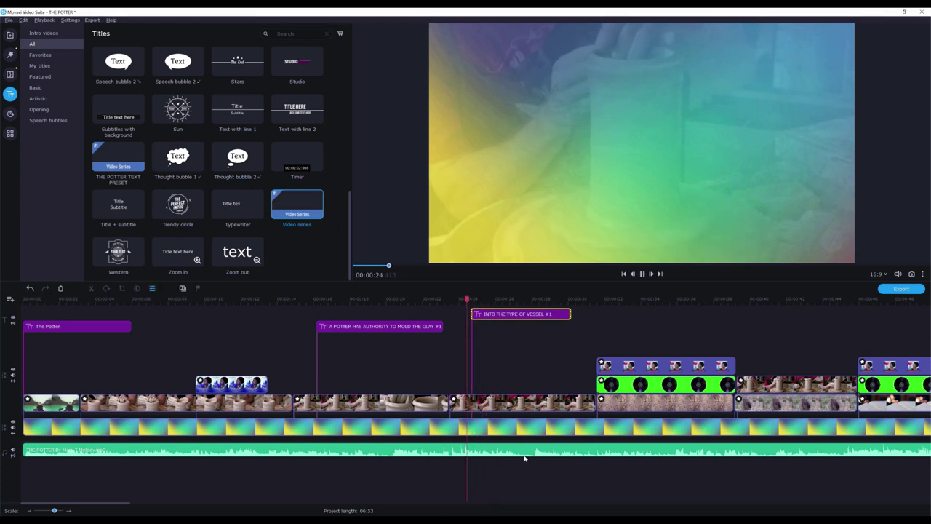
key("space")
left_click_drag(471, 314, 469, 313)
left_click(456, 298)
key("space")
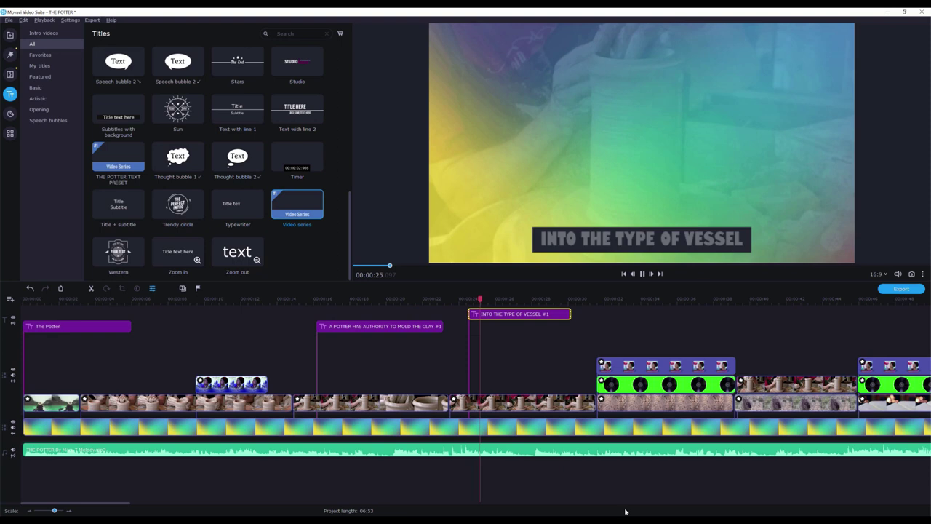
left_click(459, 299)
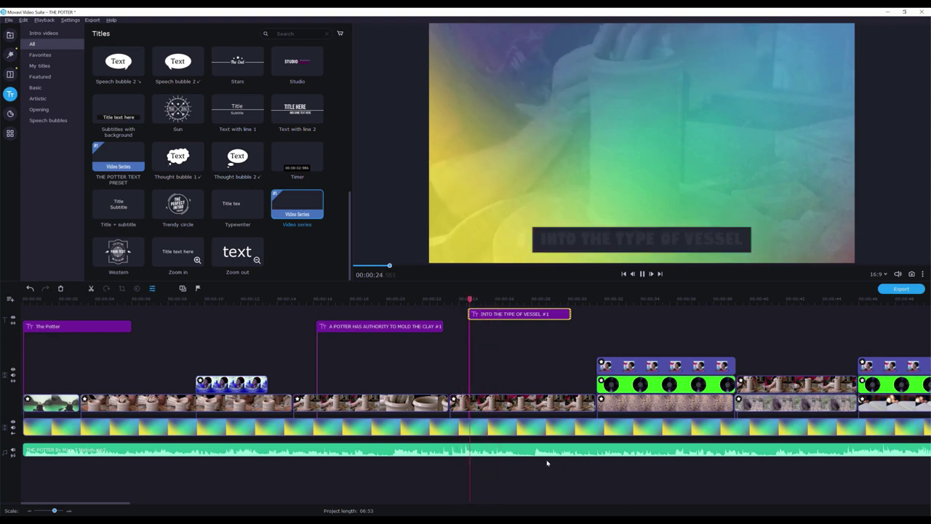
key("space")
- Extend the potter caption's end to meet the start of the vessel caption and play back the transition
left_click_drag(440, 326, 441, 301)
key("space")
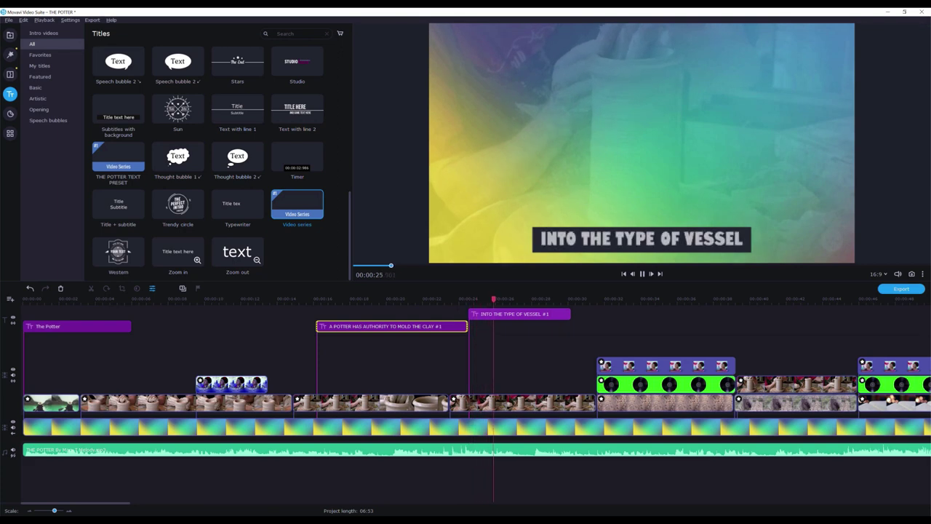
key("space")
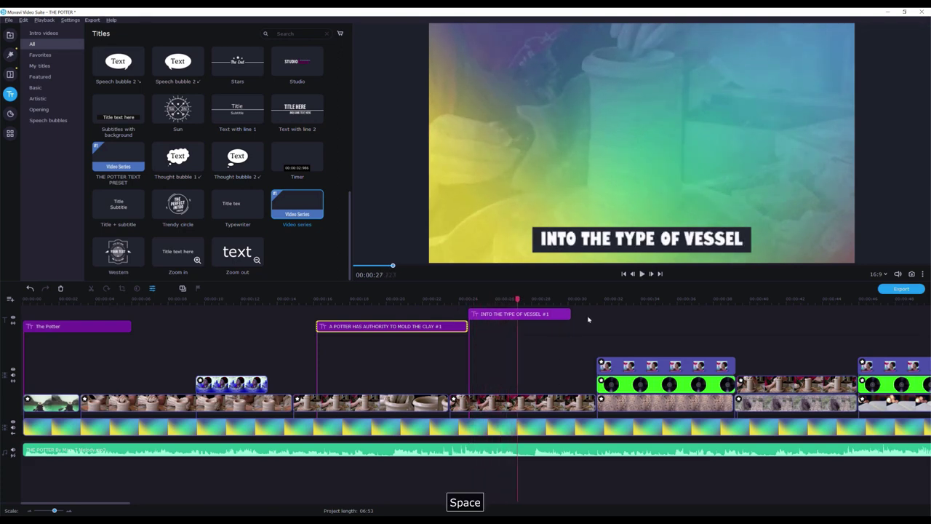
- Trim the end of the vessel caption to about 27.5 seconds
left_click(569, 314)
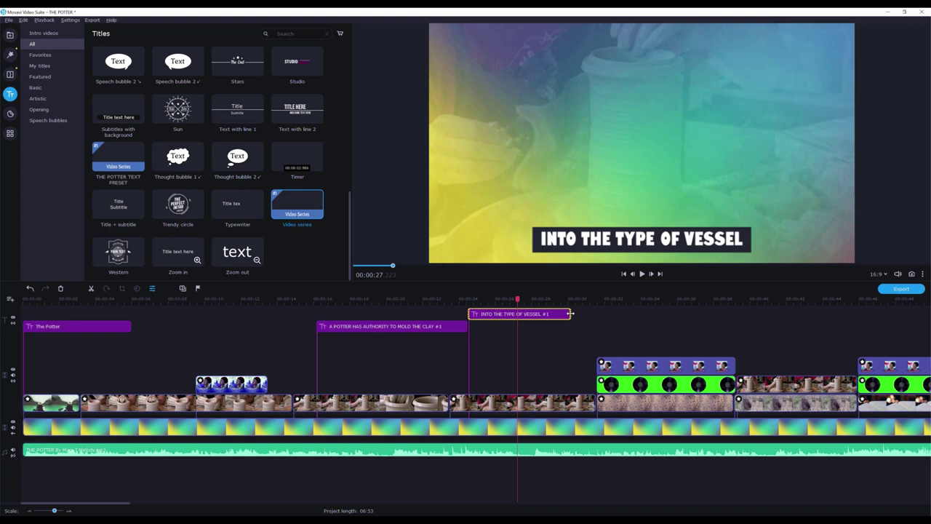
left_click_drag(571, 313, 522, 313)
left_click(497, 299)
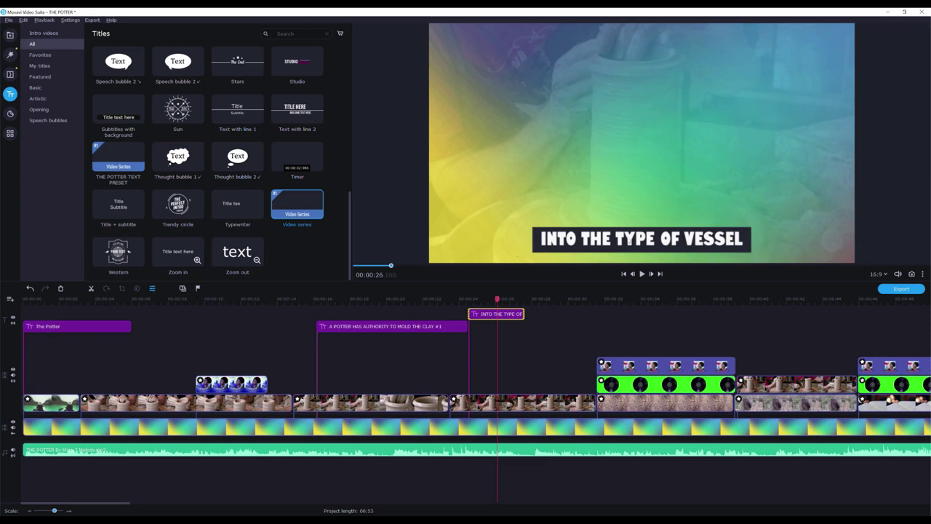
- Save the vessel caption's settings as a new title preset named NEW LYRIC TEXT STYLE
double_click(489, 318)
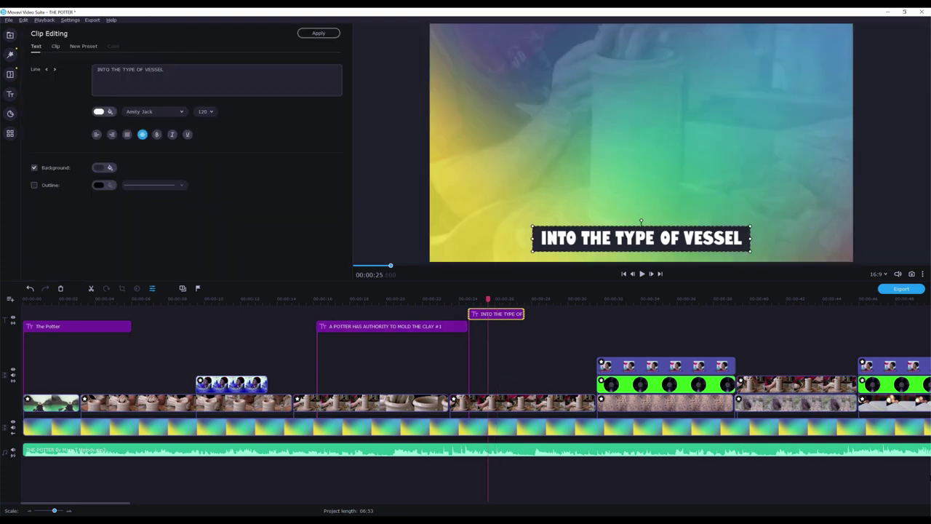
left_click(76, 47)
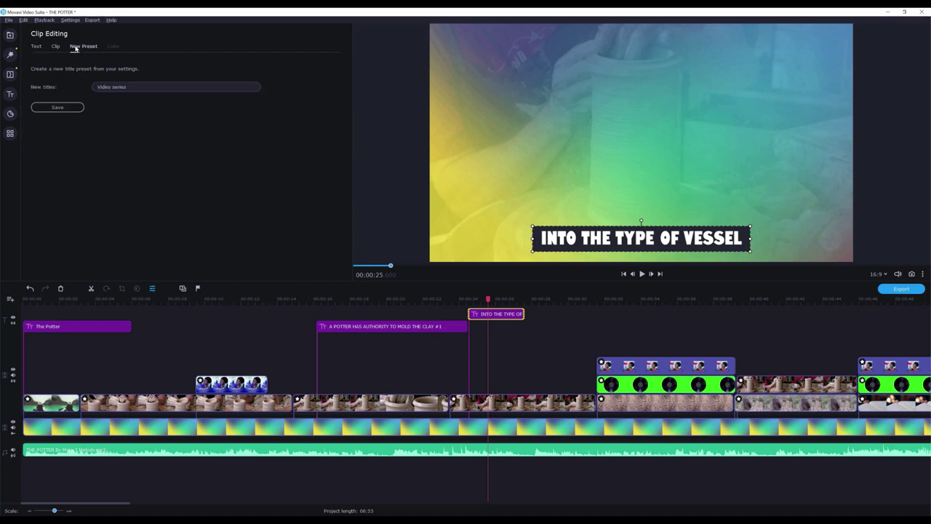
left_click(146, 86)
left_click_drag(141, 86, 58, 90)
key("Delete")
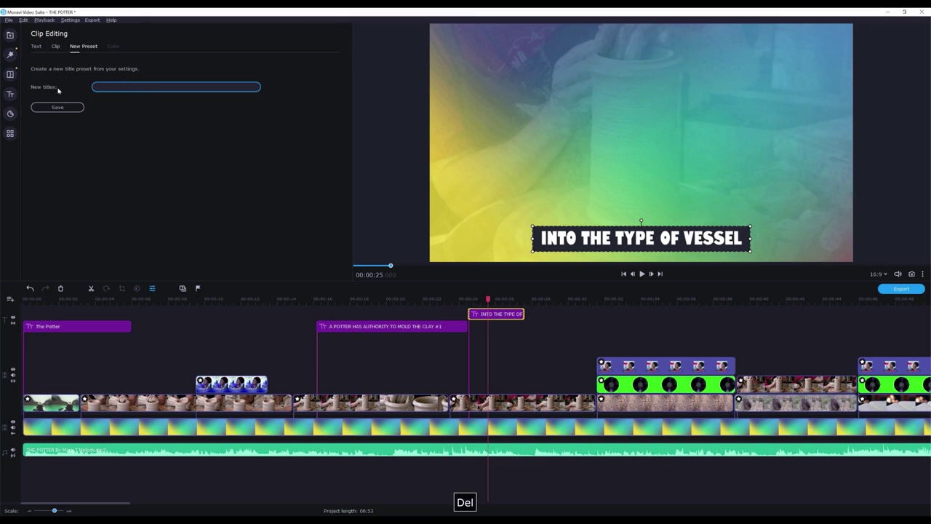
type("NEW TEXT")
key("BackSpace")
type("LYRIC TEXT STYLE")
left_click(57, 107)
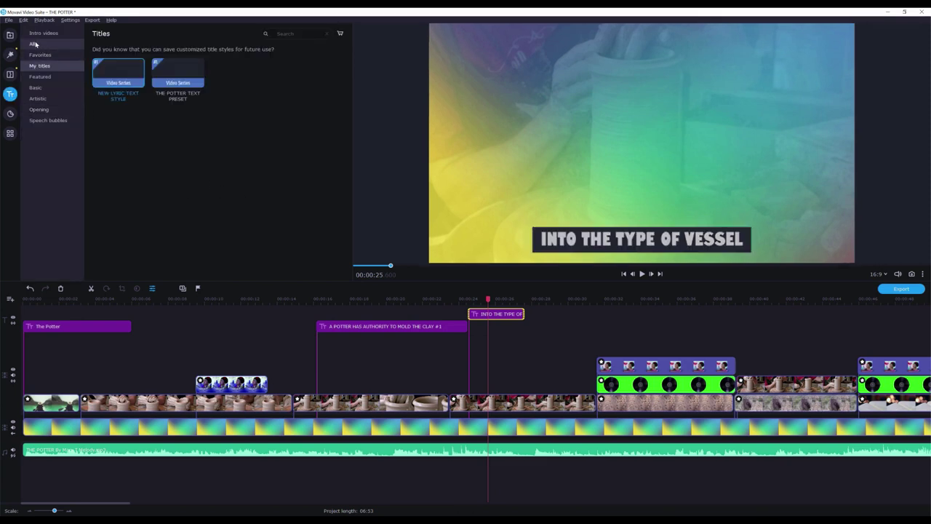
- Preview the NEW LYRIC TEXT STYLE preset among all titles, and return to the timeline at about 26 seconds
left_click(35, 44)
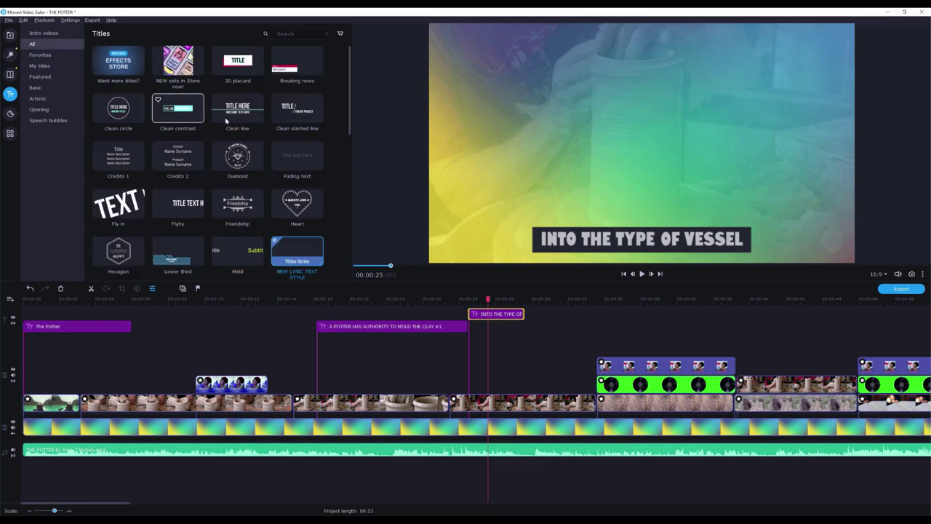
scroll(293, 232, "down", 1)
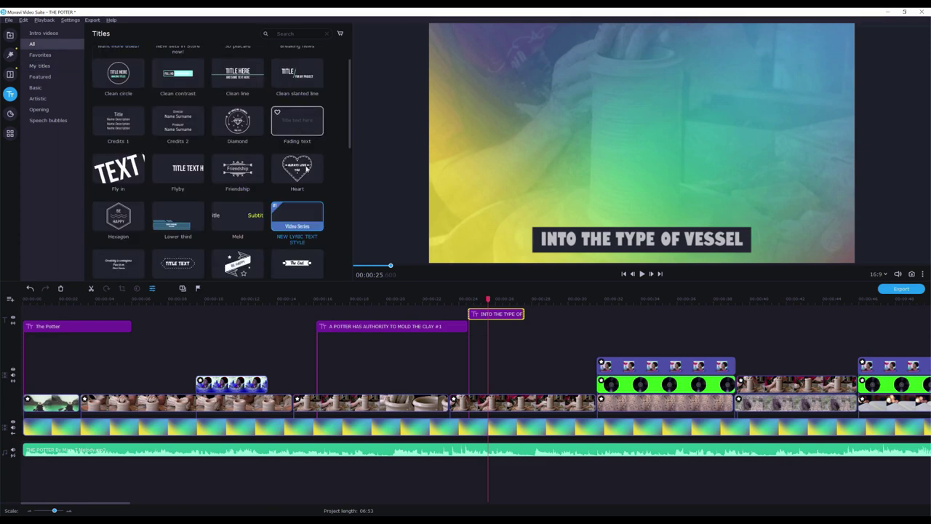
left_click(298, 220)
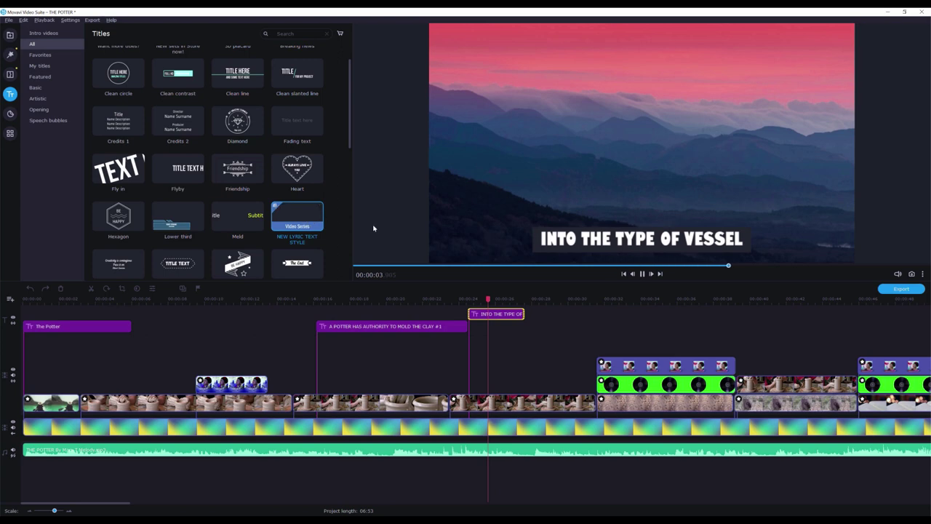
left_click(508, 301)
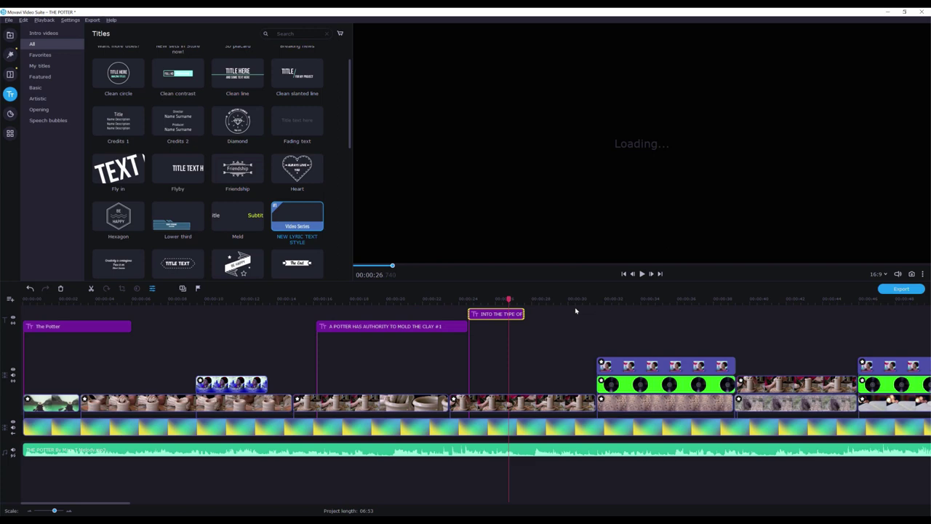
left_click(501, 304)
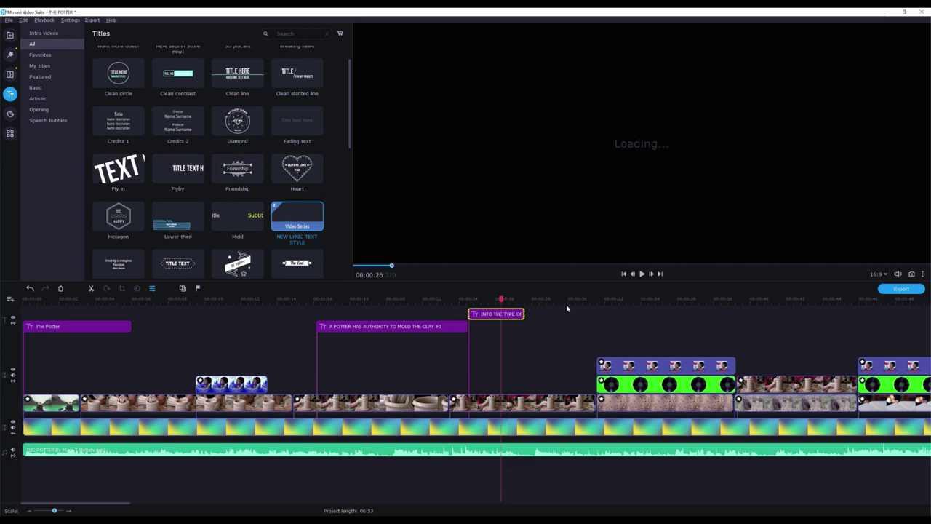
- Play back the end of the vessel caption and place a NEW LYRIC TEXT STYLE title directly after it at about 27.5 seconds
key("space")
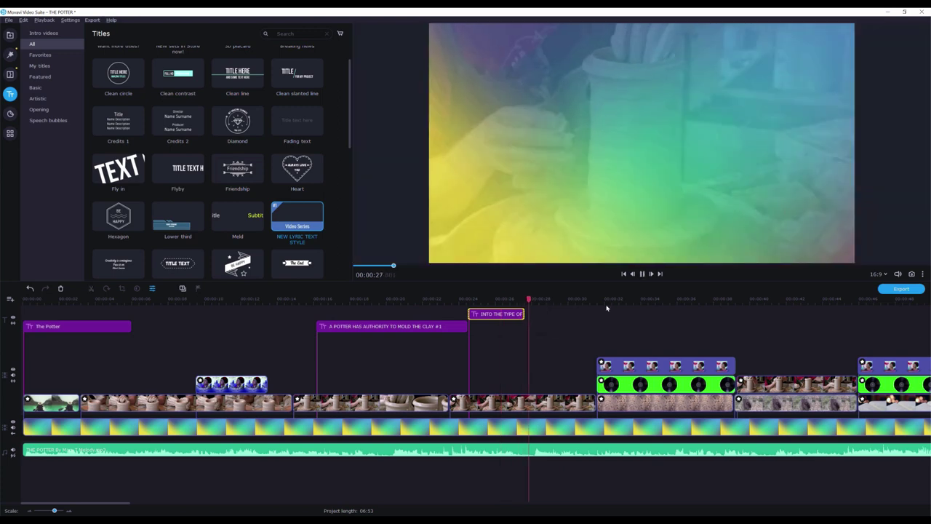
left_click(480, 304)
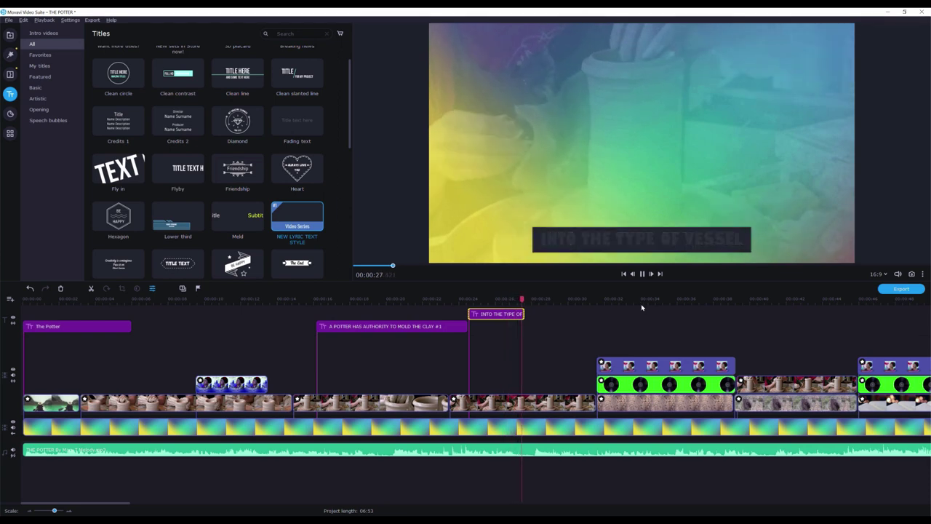
key("space")
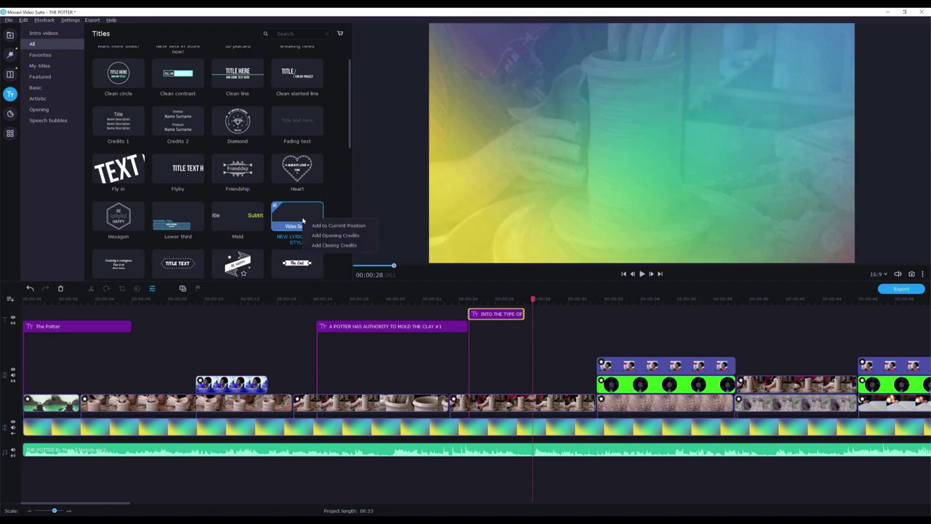
left_click_drag(303, 220, 615, 344)
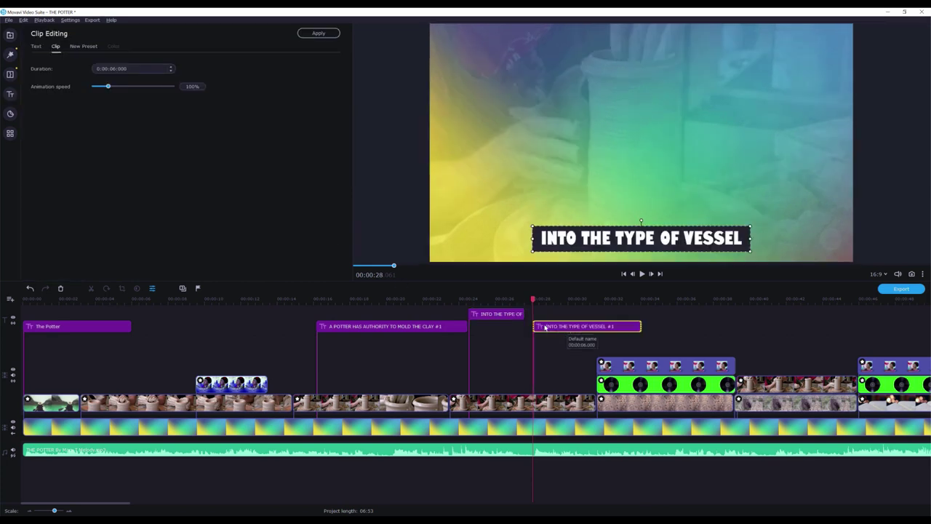
left_click_drag(545, 327, 539, 327)
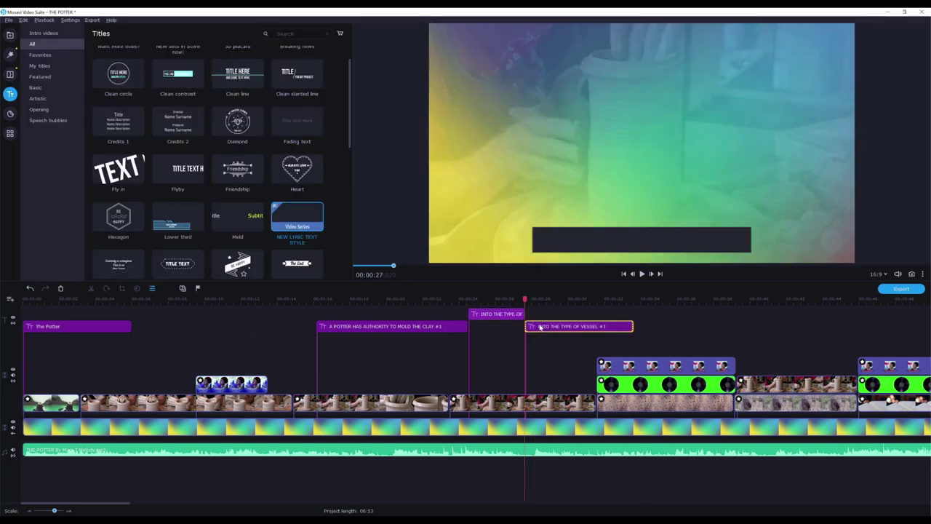
- Play the newly added title and replace its text with HE WANTS TO MAKE IT
key("space")
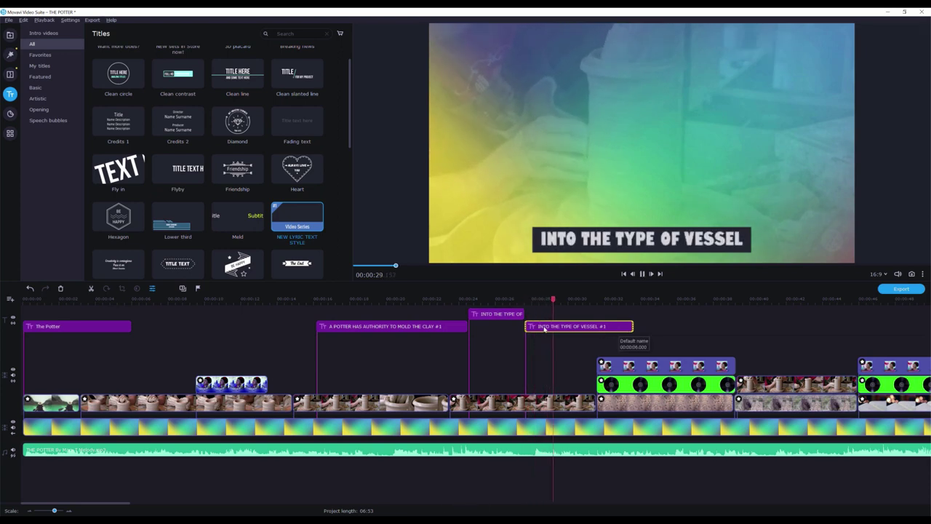
double_click(558, 326)
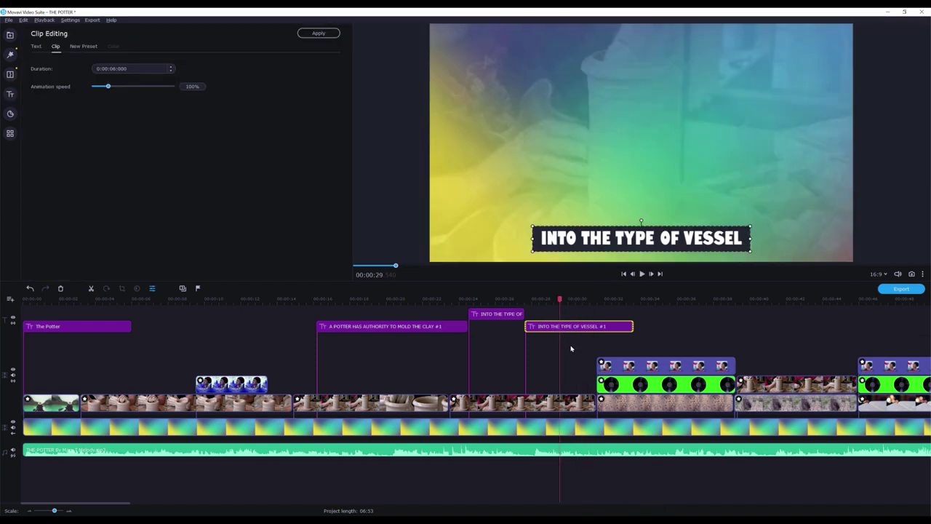
double_click(618, 247)
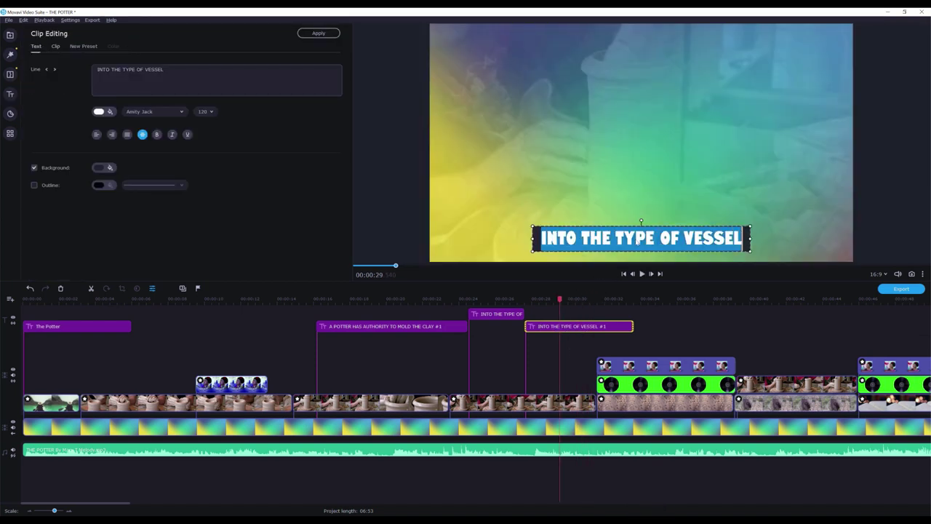
type("HE E")
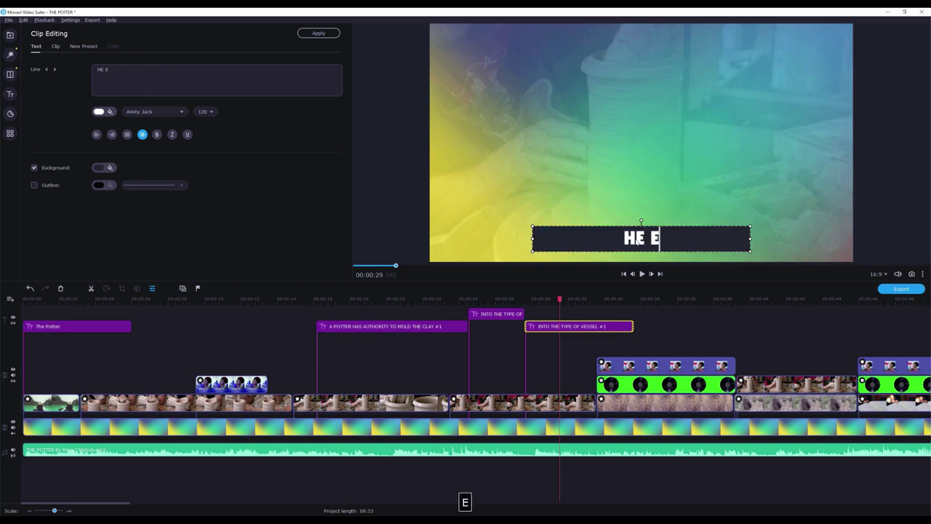
key("BackSpace")
type("WANTS TO M")
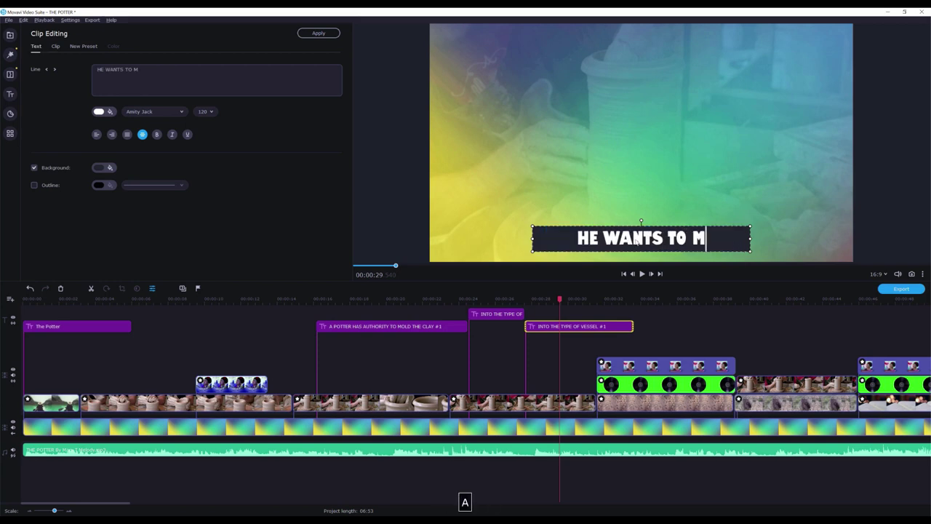
type("AKE IT")
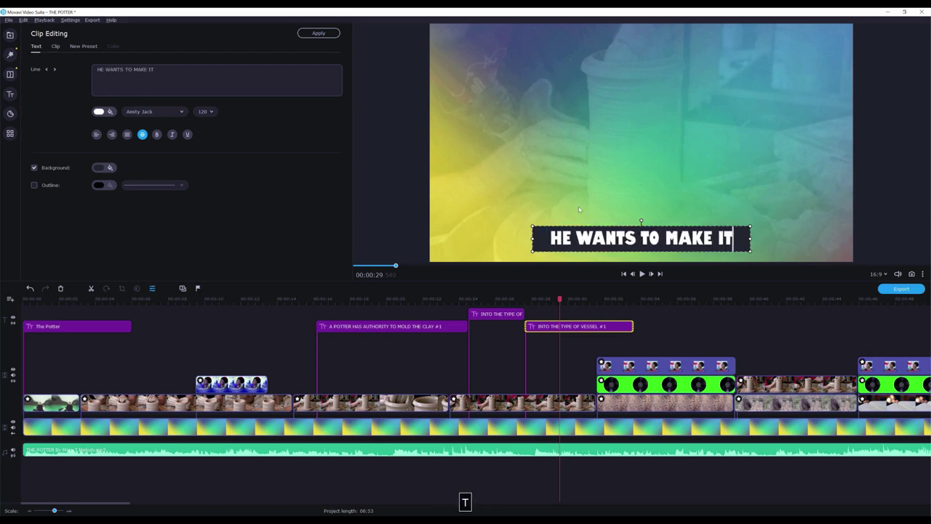
- Save the project and trim the end of the HE WANTS TO MAKE IT caption to the album cover clip's start at about 31.5 seconds
left_click(508, 301)
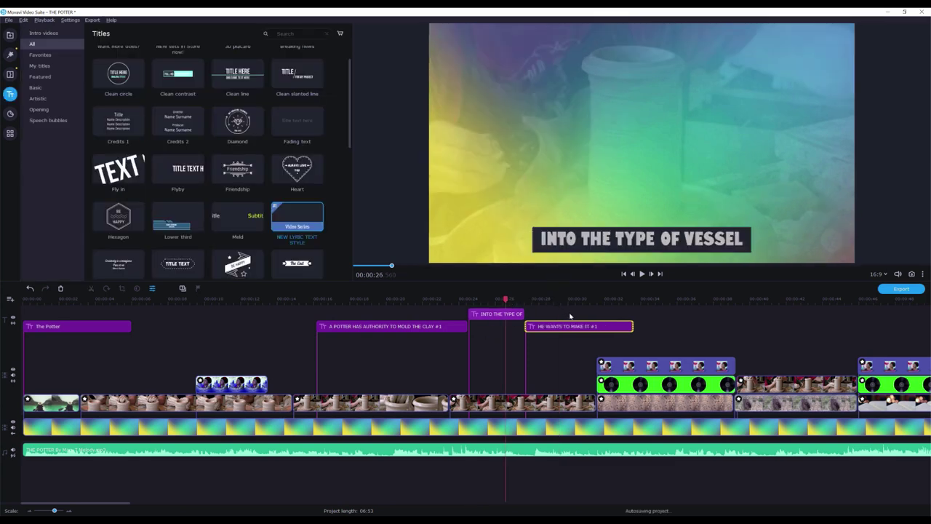
key("ctrl+s")
key("space")
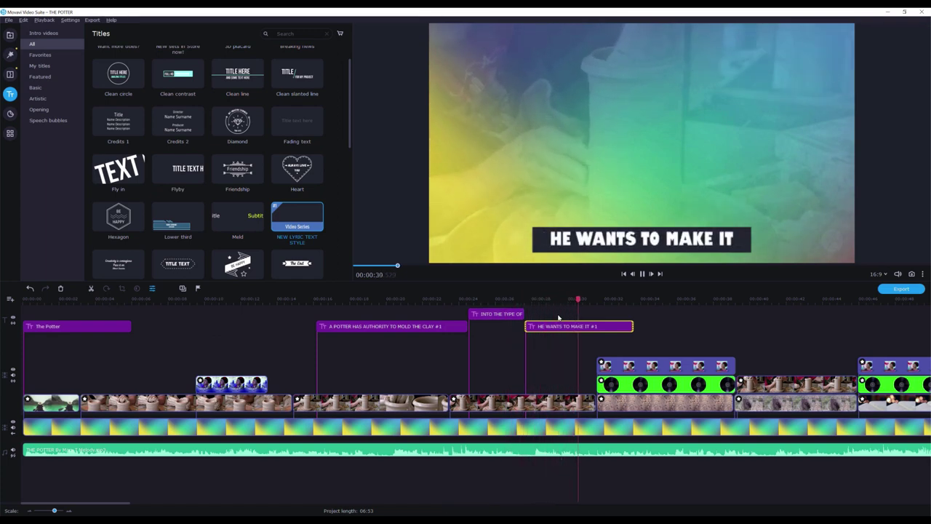
key("space")
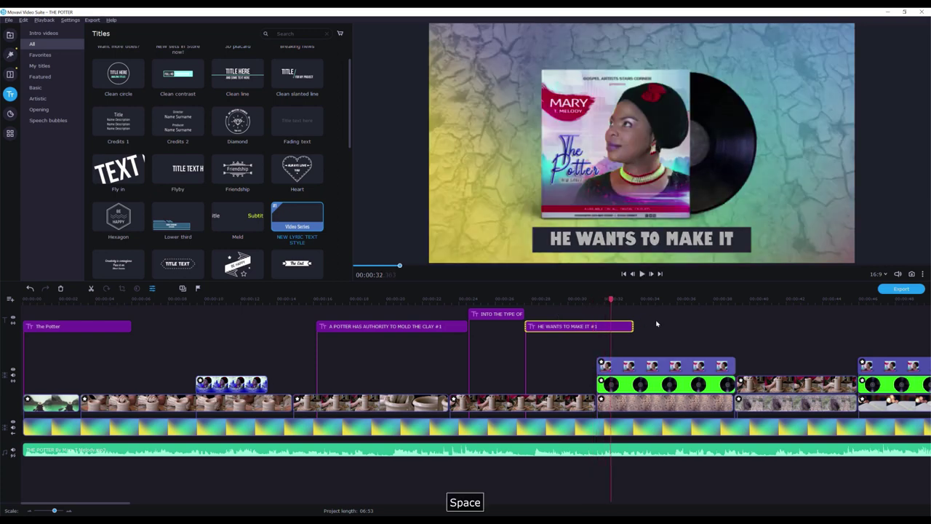
left_click(604, 328)
left_click_drag(632, 326, 596, 325)
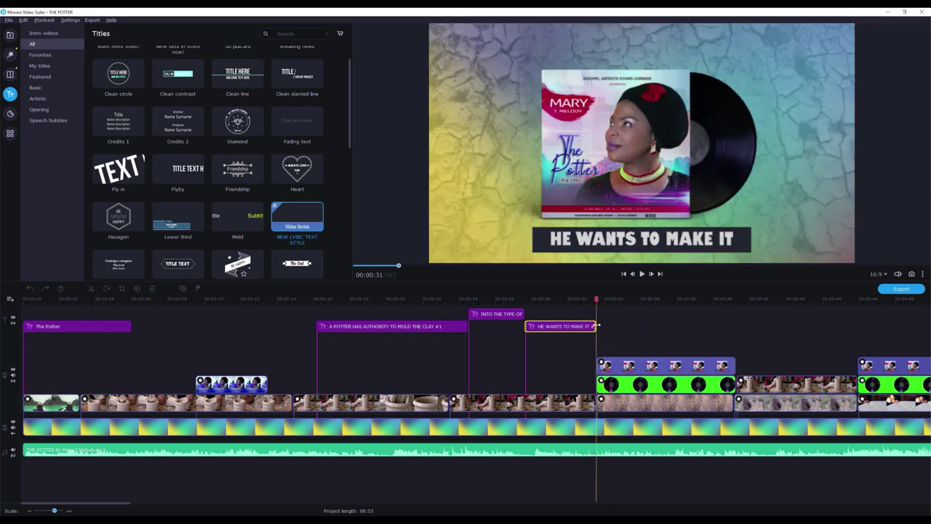
- Play back the HE WANTS TO MAKE IT caption and the album cover section to check the lyric timing
left_click(518, 300)
key("space")
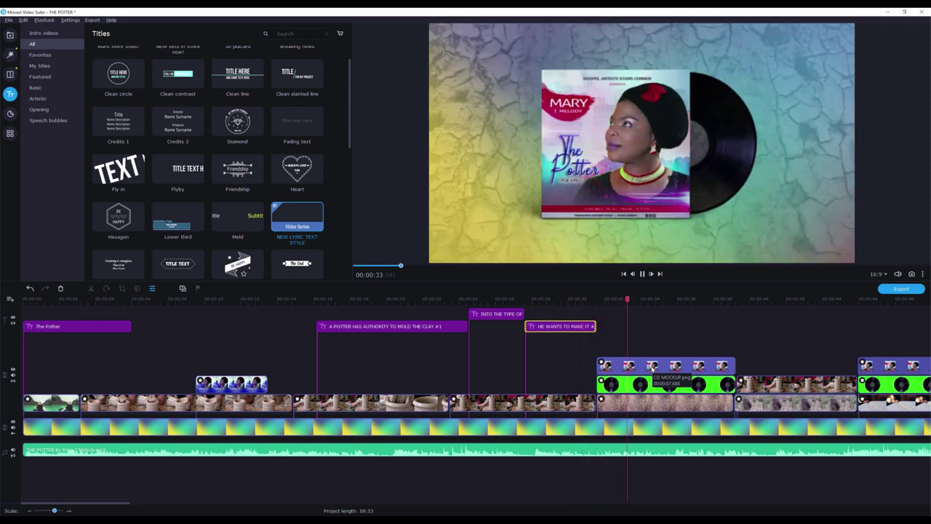
scroll(609, 307, "down", 1)
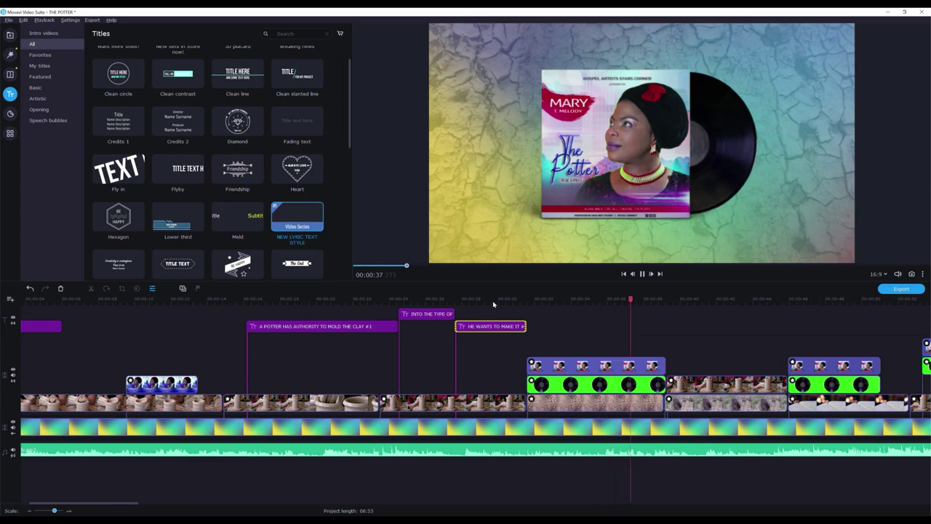
key("space")
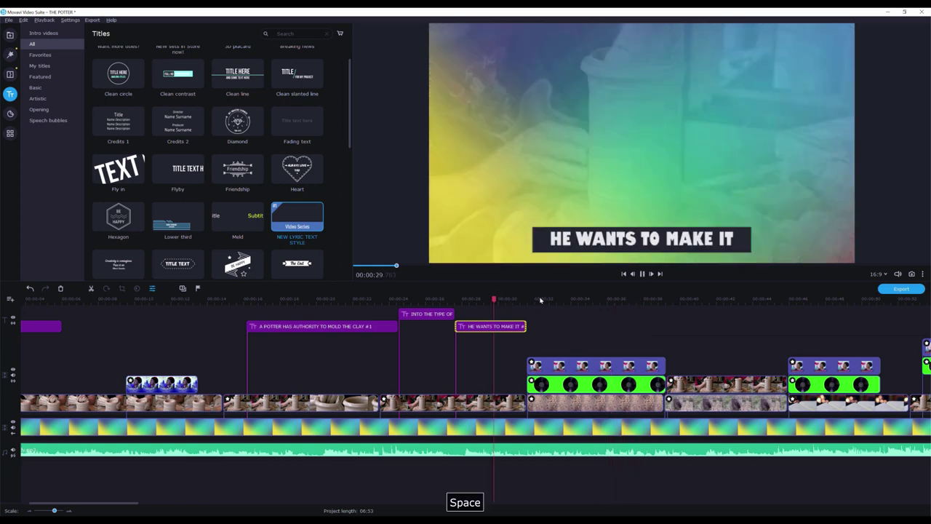
key("space")
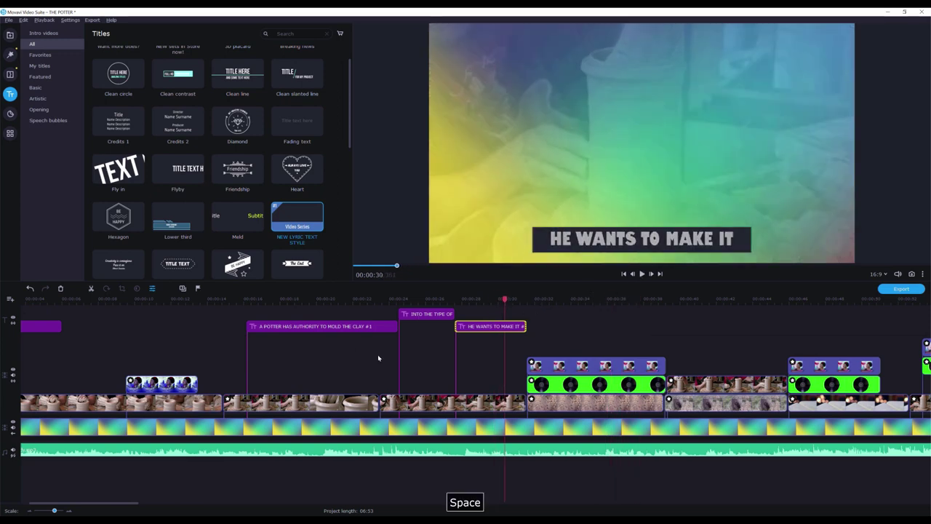
- Copy the A POTTER HAS AUTHORITY TO MOLD THE CLAY caption and place the copy at the album cover clip's start, about 31.5 seconds
left_click(368, 326)
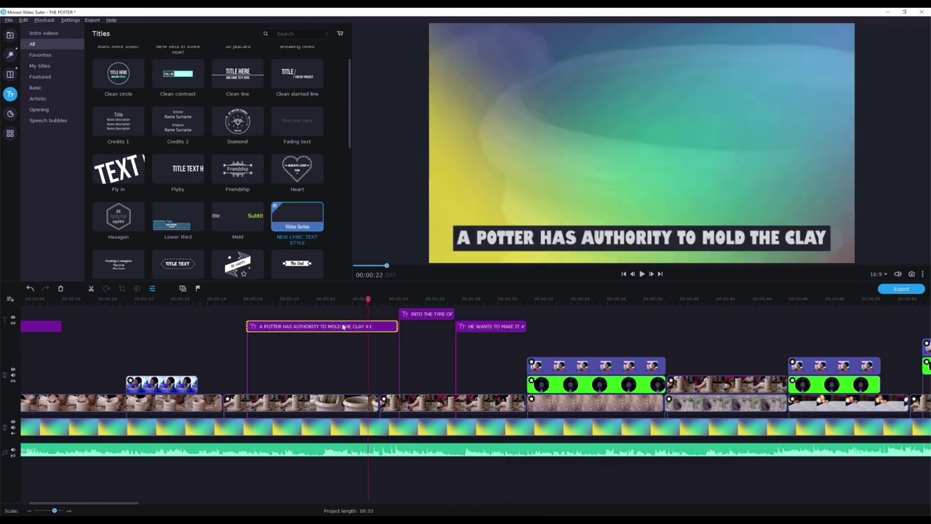
right_click(343, 327)
left_click(358, 400)
left_click(542, 302)
right_click(544, 326)
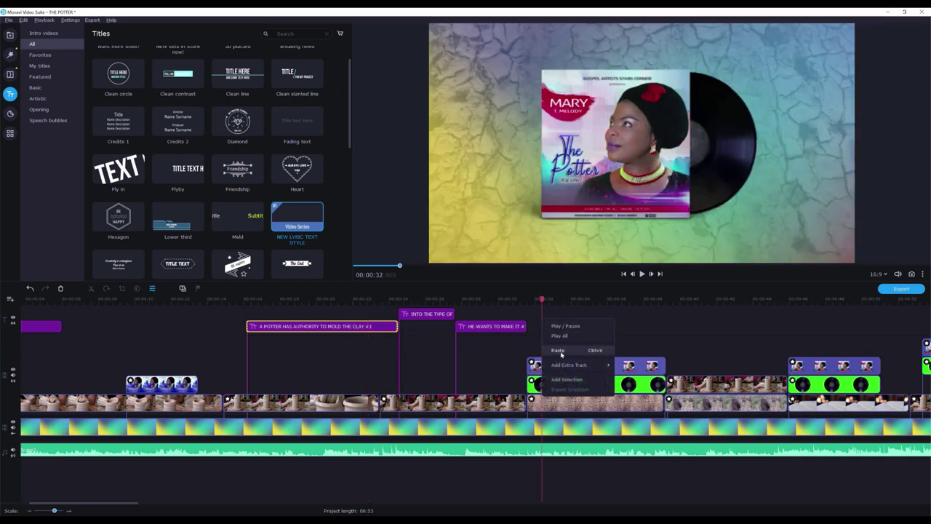
left_click(558, 328)
left_click_drag(558, 329, 541, 313)
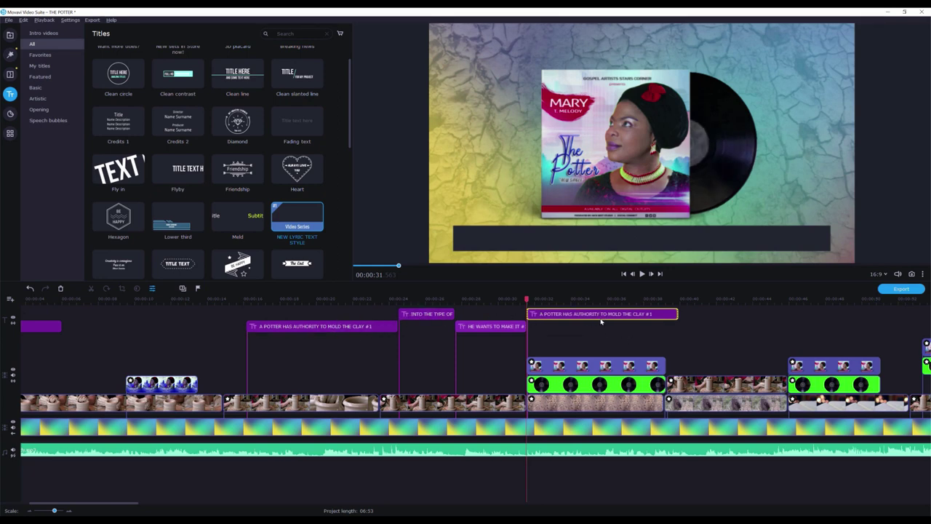
- Replace the copied caption's text with THE CLAY HAS NO CONTROL OVER THE MATTER
scroll(600, 321, "right", 1)
left_click(547, 314)
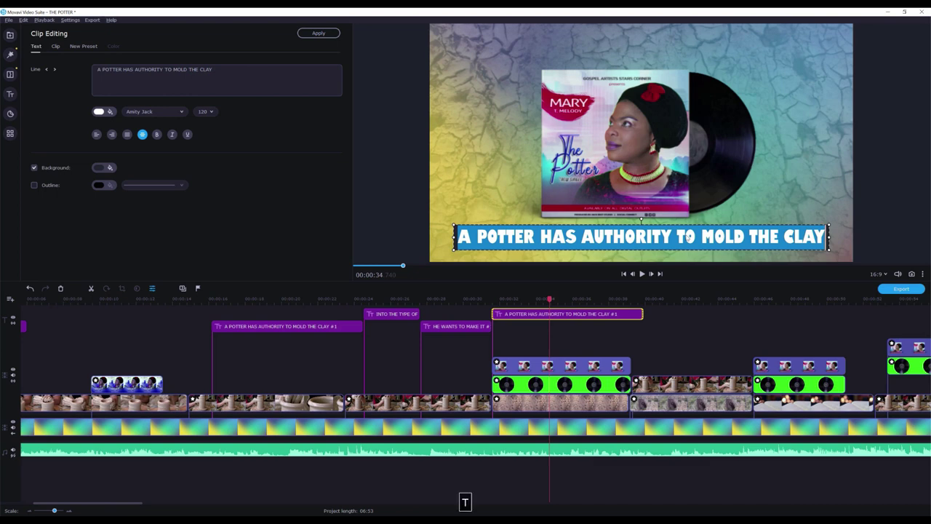
type("THE CLAY HAS NO CONTROL OVER THE MATTER")
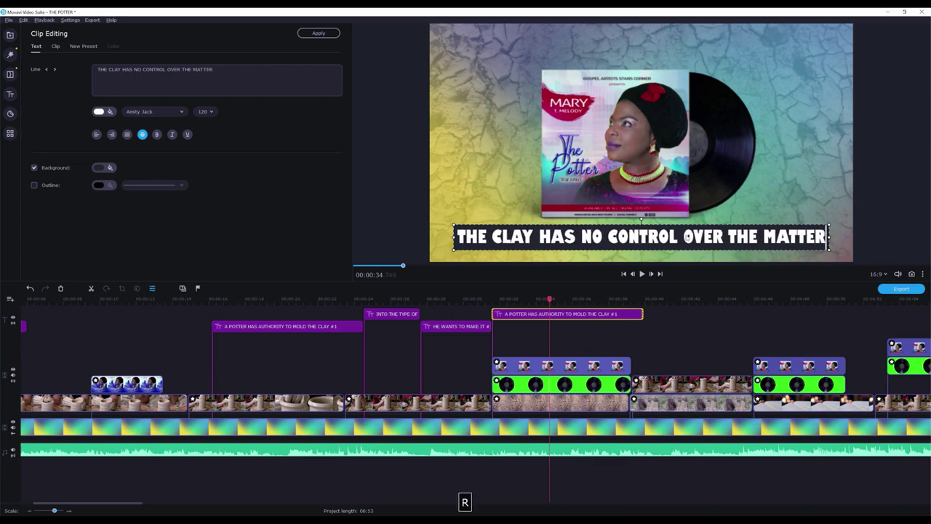
left_click(824, 203)
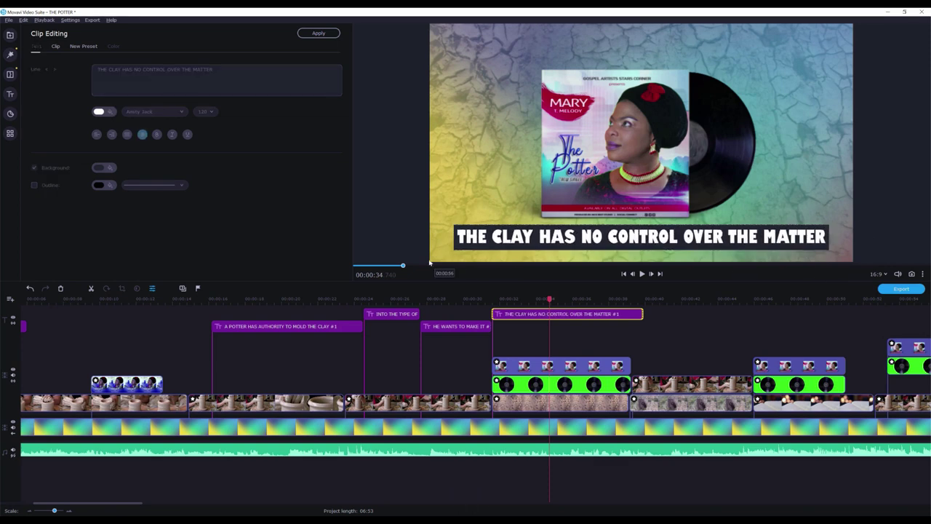
- Widen the clay caption's background box slightly on both sides and recentre it slightly lower beneath the album cover
left_click(462, 248)
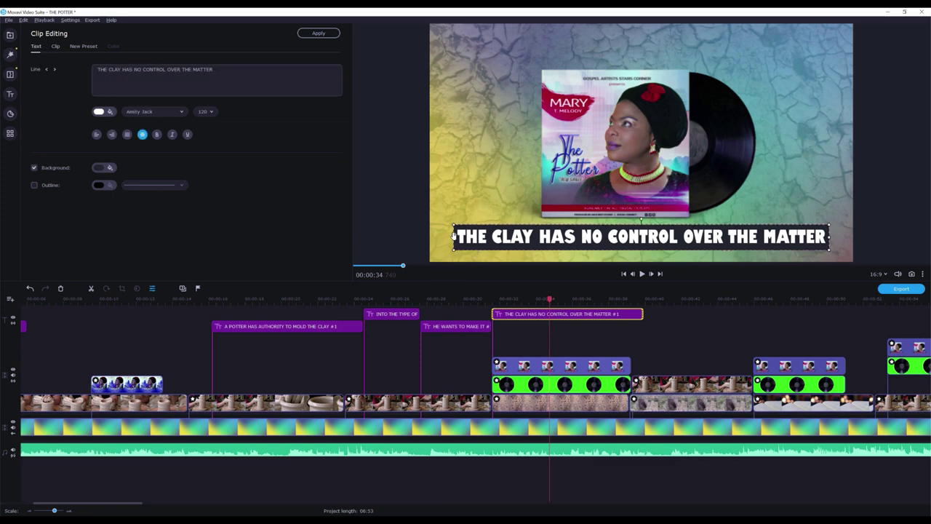
left_click_drag(453, 237, 447, 237)
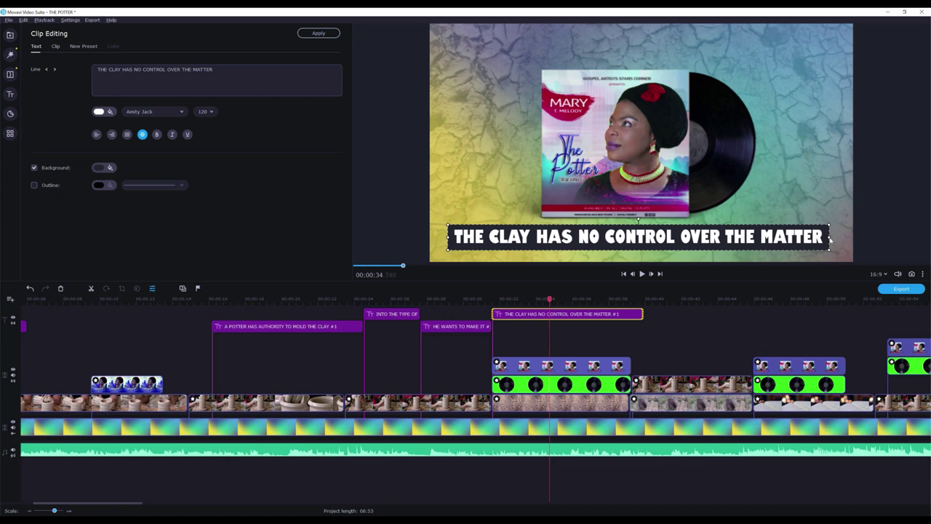
left_click_drag(828, 237, 832, 237)
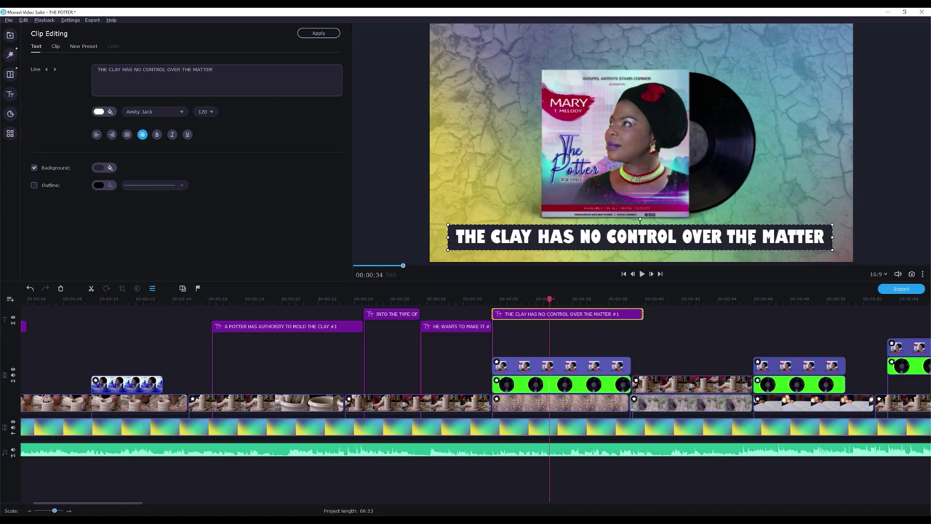
left_click(823, 209)
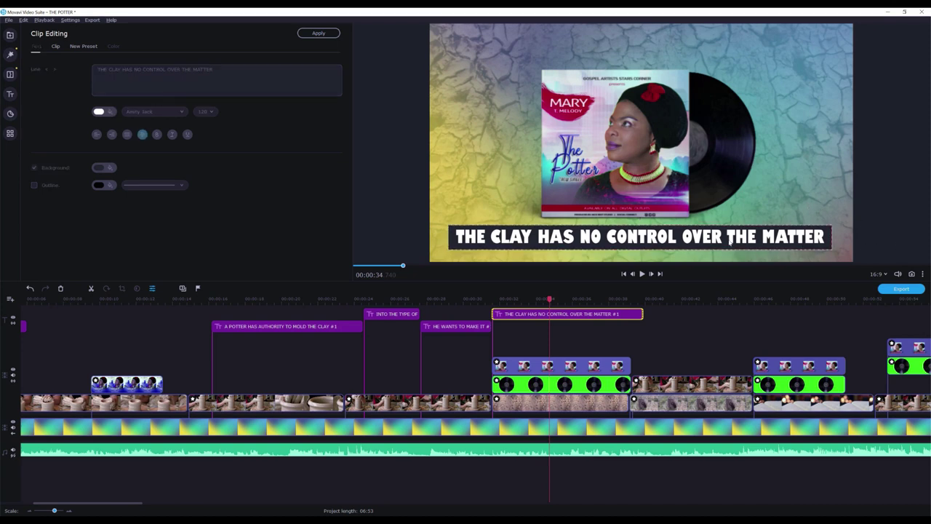
left_click_drag(638, 234, 640, 238)
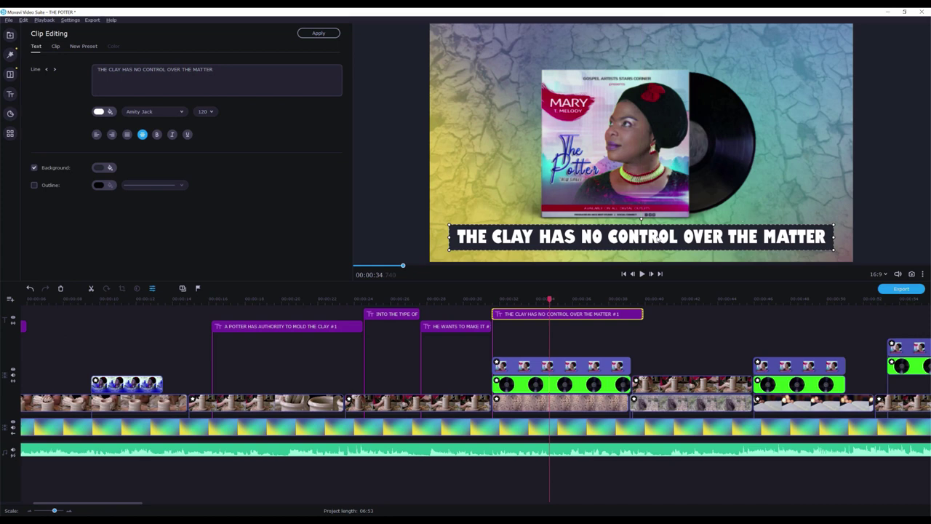
left_click_drag(658, 237, 659, 239)
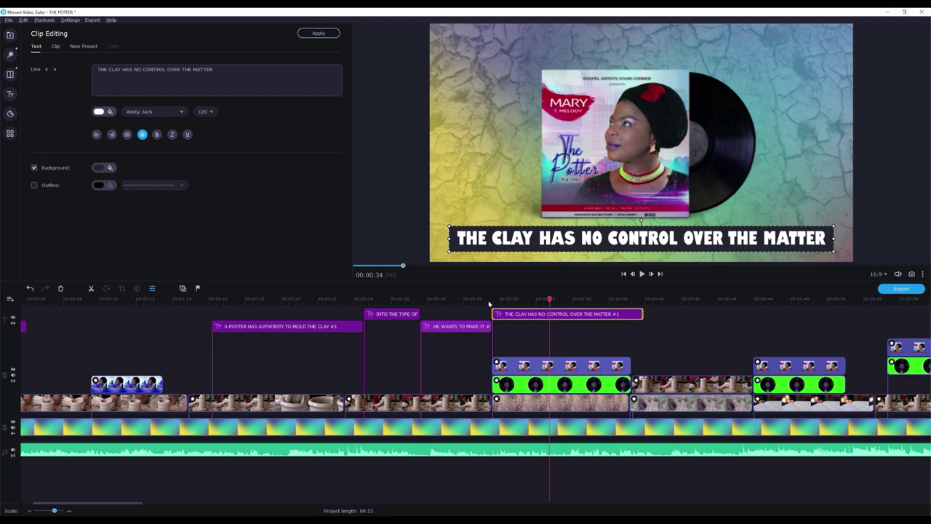
- Save the project and play back the transition from HE WANTS TO MAKE IT into the clay caption
left_click(489, 304)
key("ctrl+s")
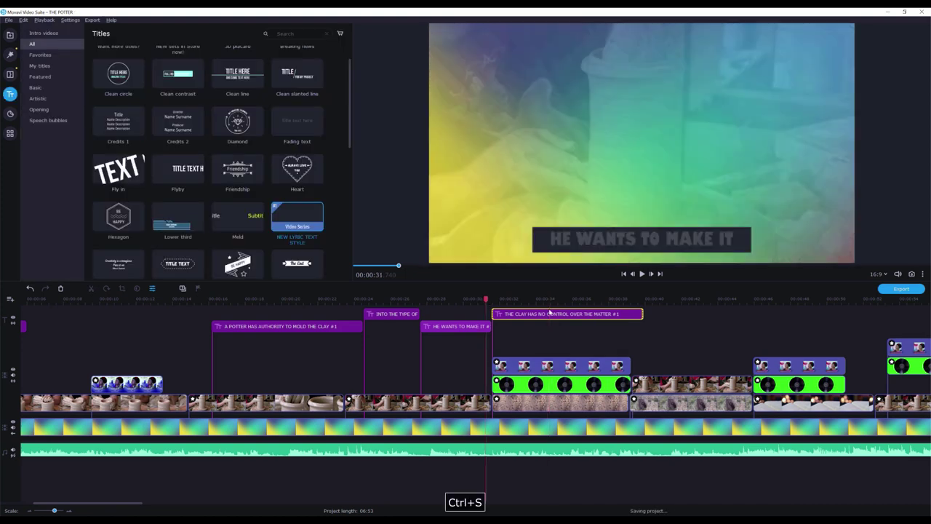
key("space")
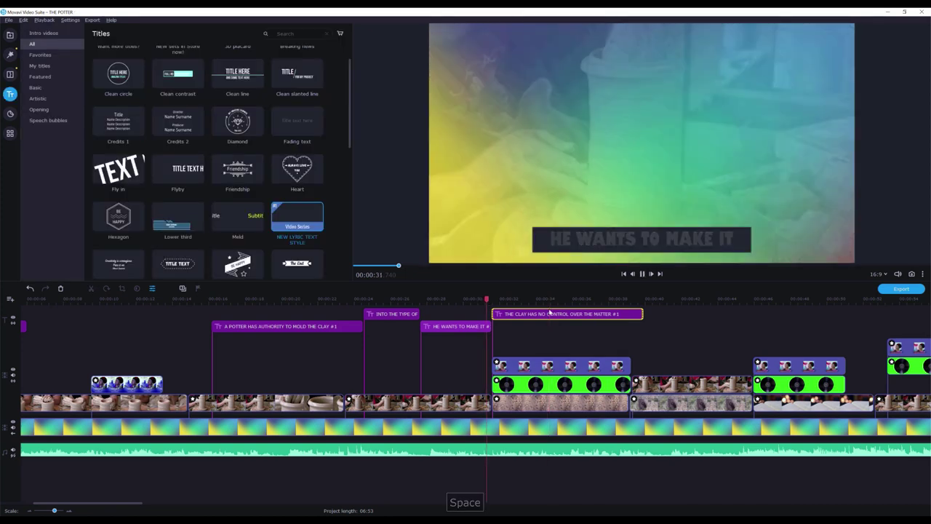
left_click(478, 305)
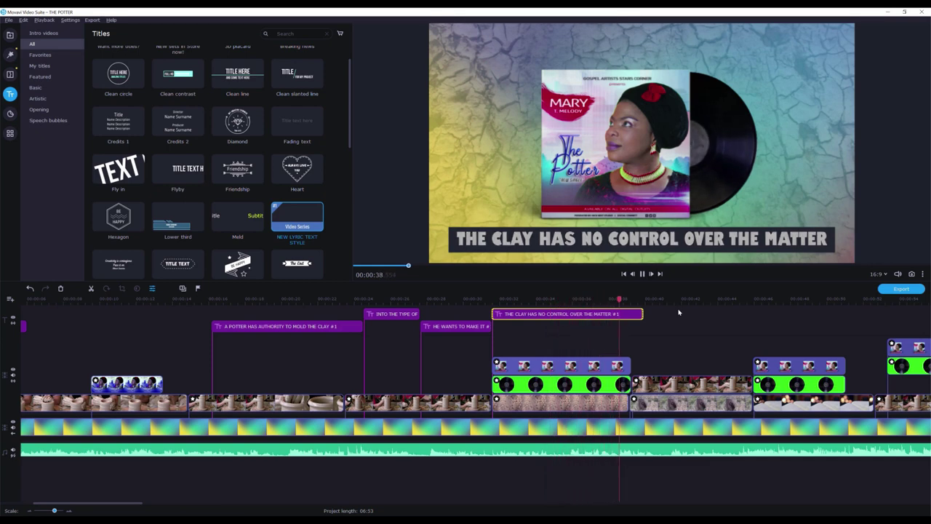
- Trim the end of the clay caption to just before the album cover clip ends and play back the following section
key("space")
left_click_drag(641, 314, 622, 313)
left_click(616, 300)
key("space")
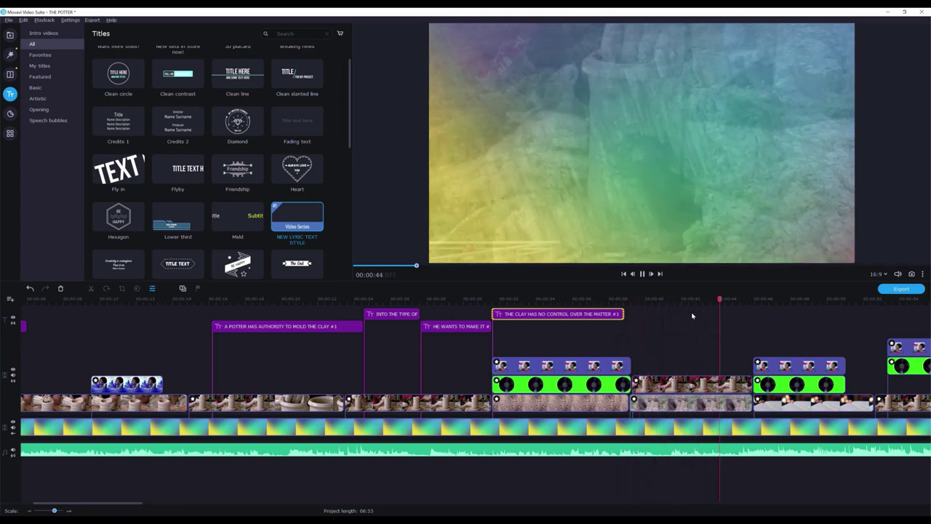
- Stop playback and add the NEW LYRIC TEXT STYLE title to the timeline so it starts directly where the clay caption ends
key("space")
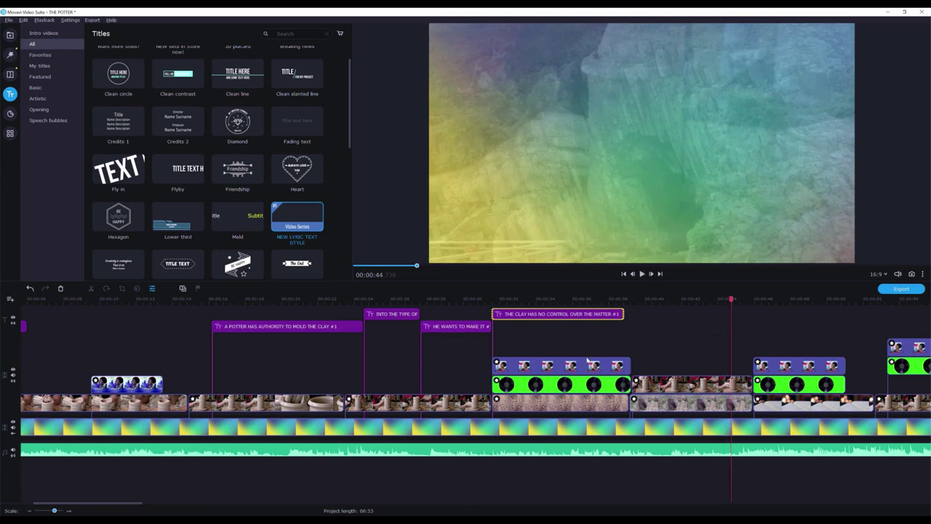
left_click_drag(641, 298, 633, 299)
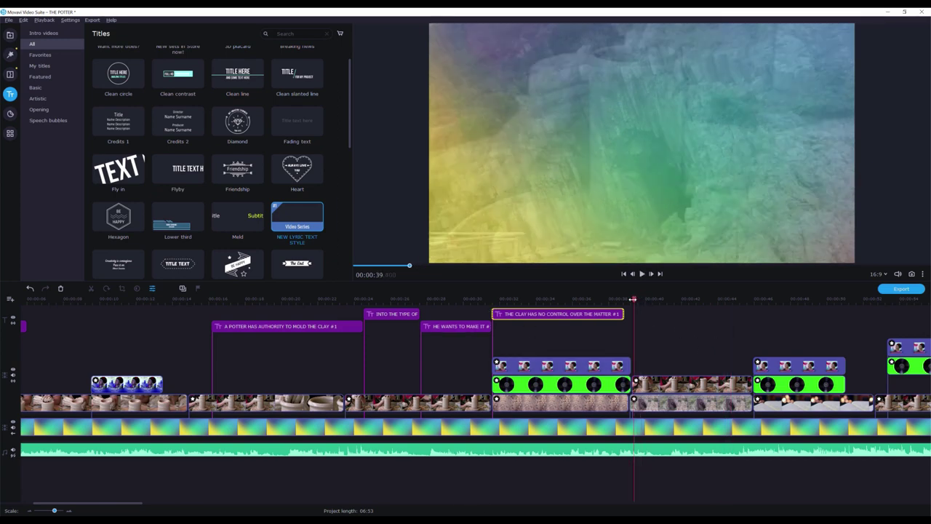
right_click(291, 216)
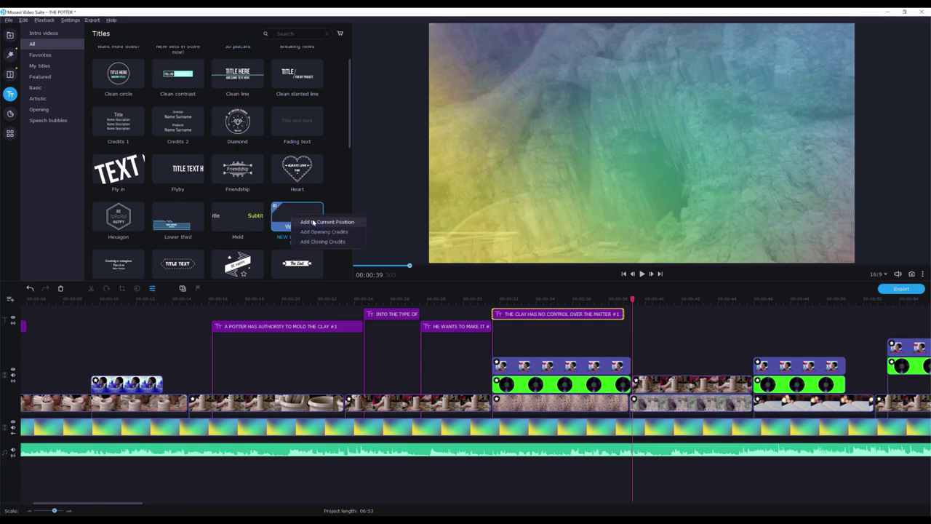
left_click(313, 222)
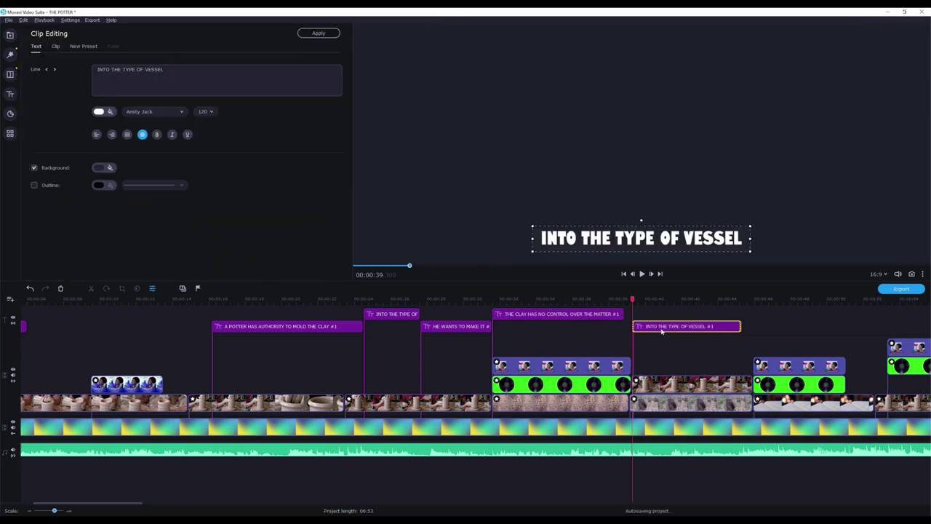
left_click_drag(640, 327, 634, 327)
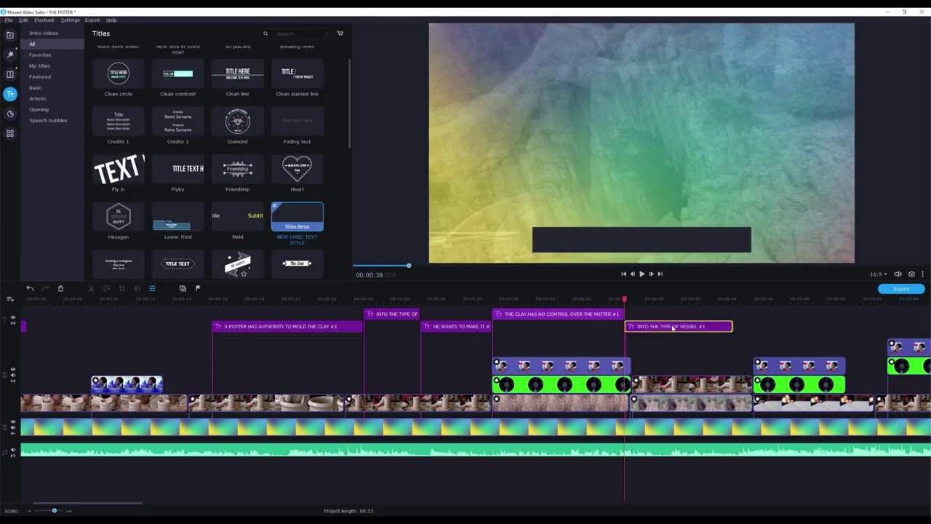
- Replace the new caption's text with YOU ARE THE POTTER and narrow its background box on both sides to fit
double_click(672, 327)
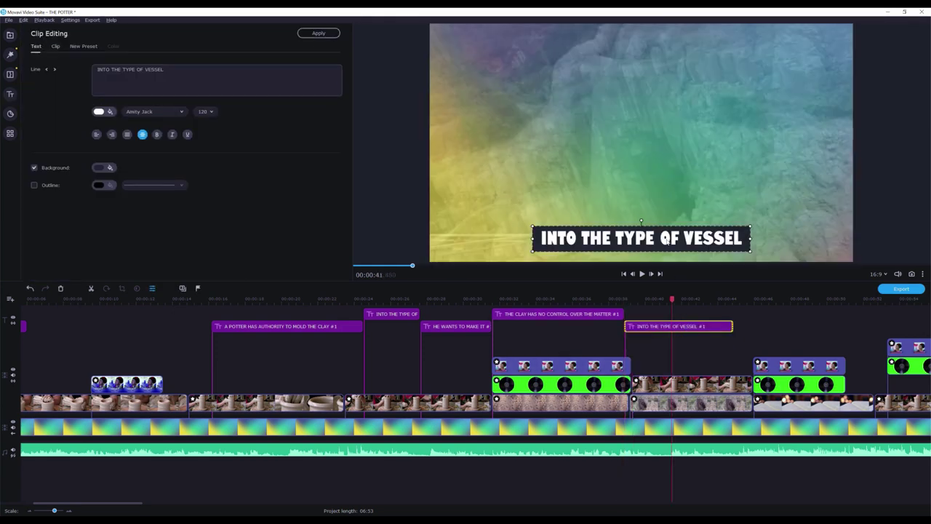
triple_click(667, 240)
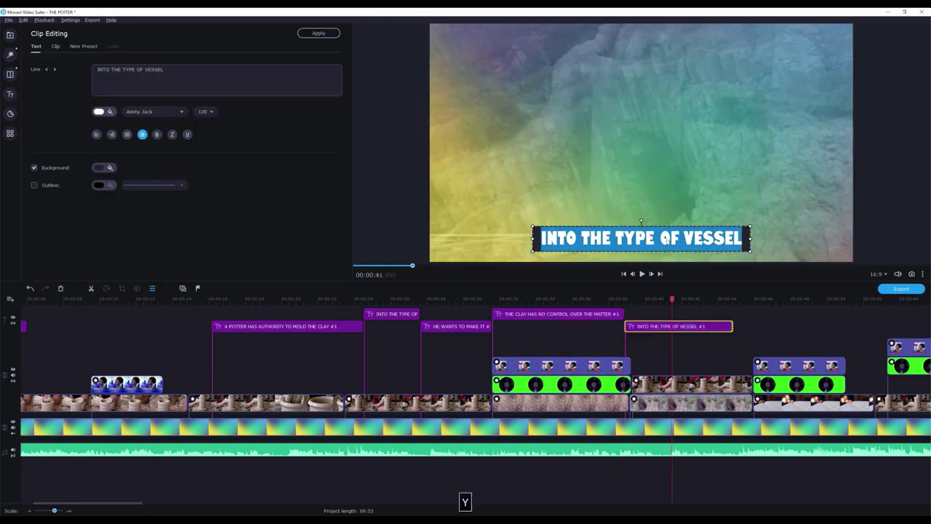
type("YOU ARE THE POTTER")
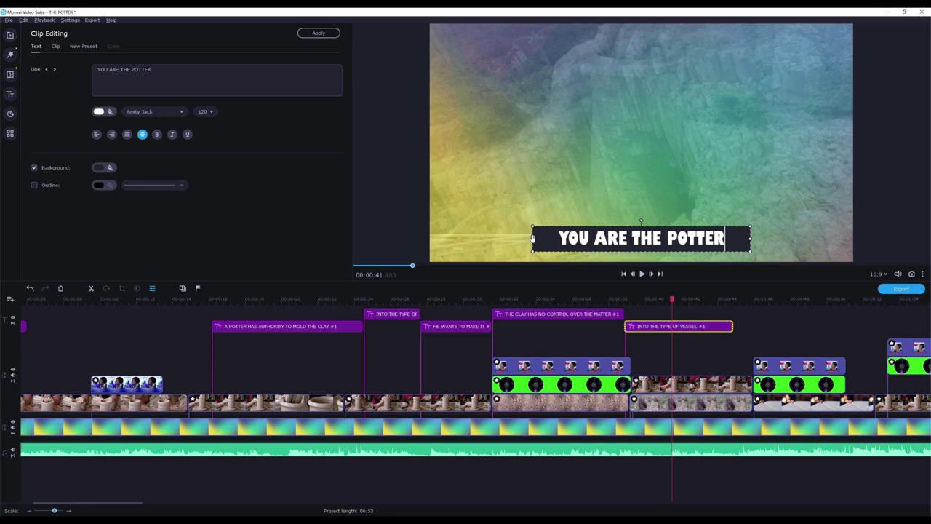
left_click_drag(532, 240, 553, 240)
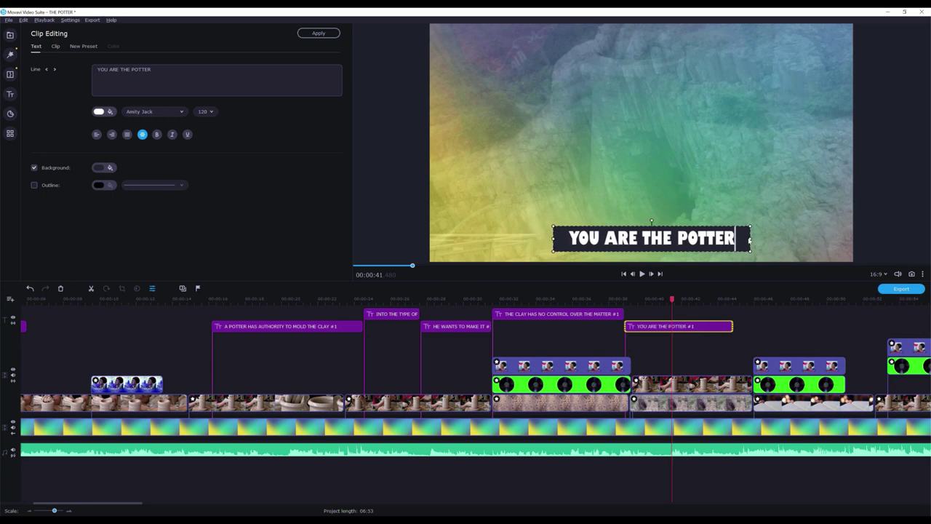
left_click_drag(748, 237, 741, 239)
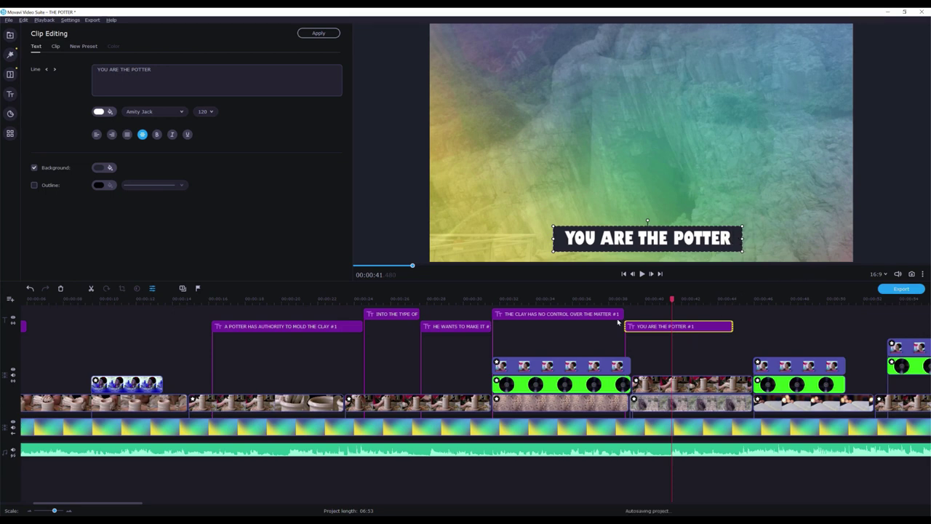
- Play back the YOU ARE THE POTTER caption against the song and trim its end to about 00:00:41.6
left_click(619, 305)
key("space")
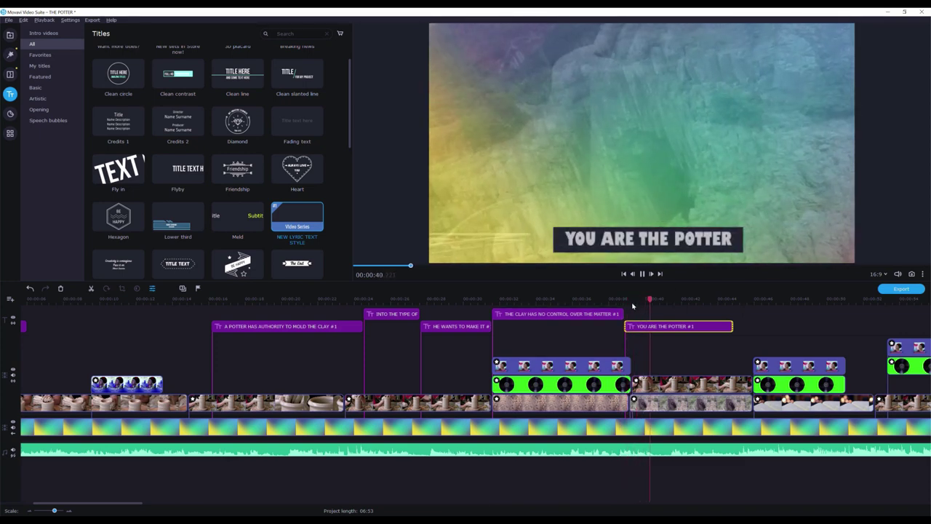
left_click(616, 306)
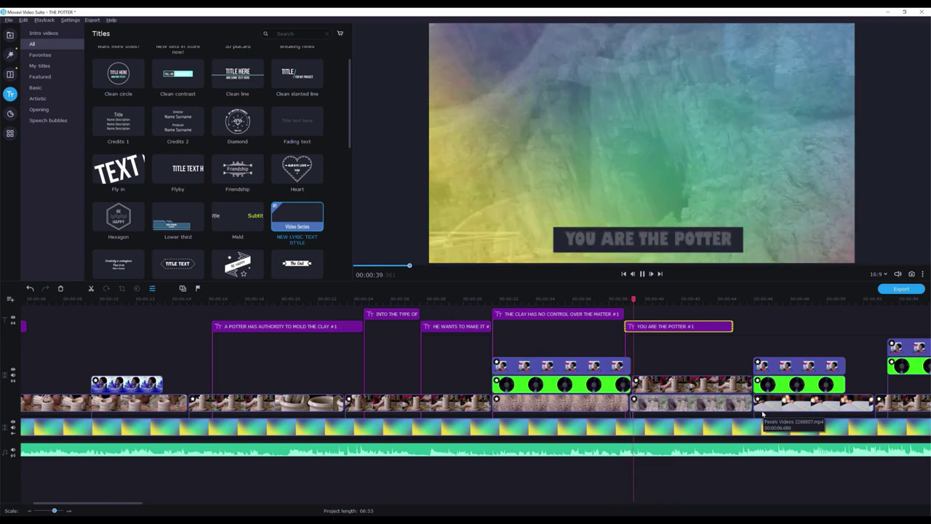
left_click(616, 299)
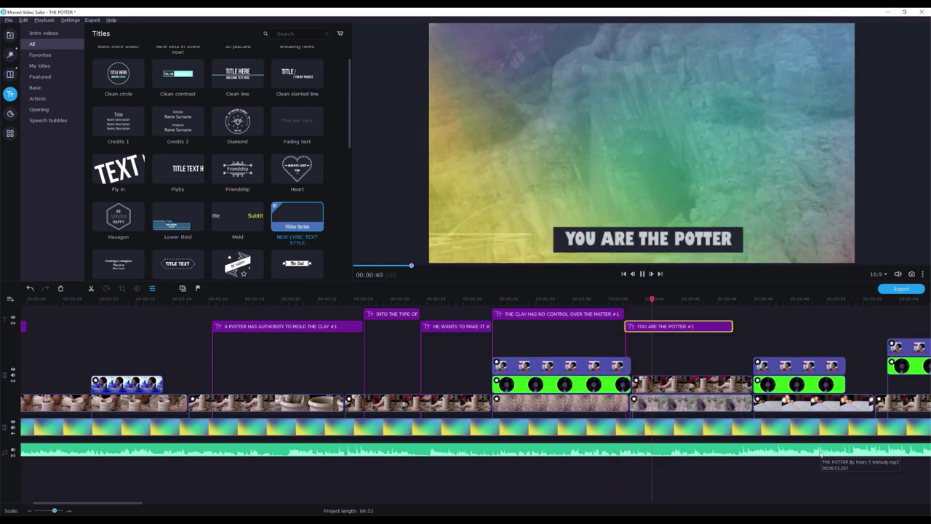
left_click(631, 299)
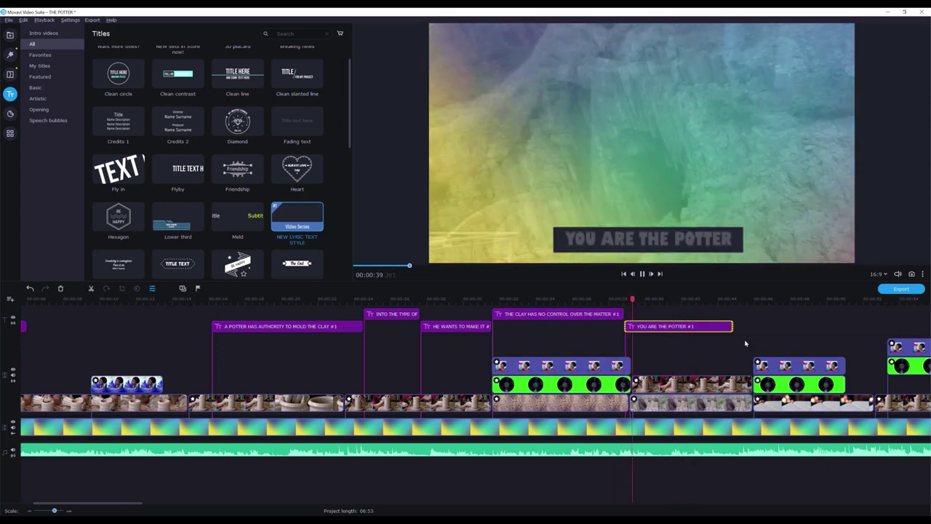
key("space")
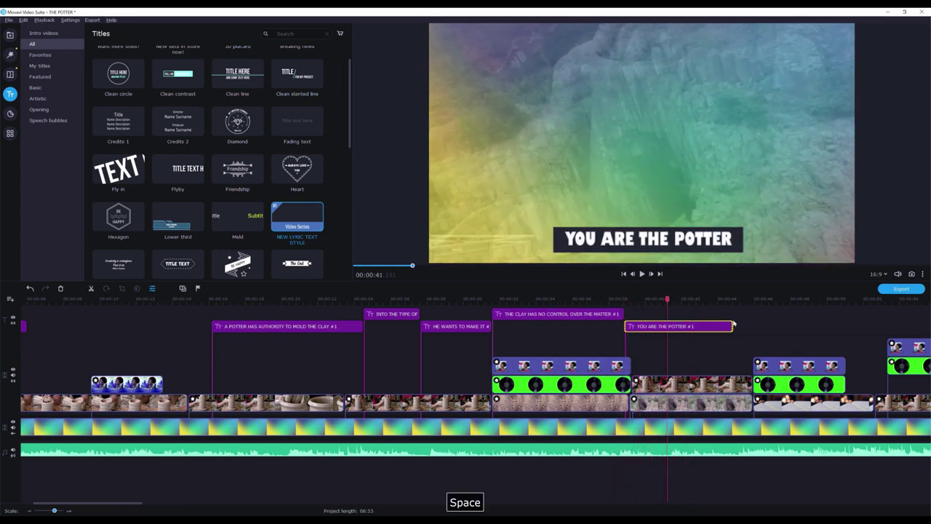
left_click_drag(732, 323, 661, 326)
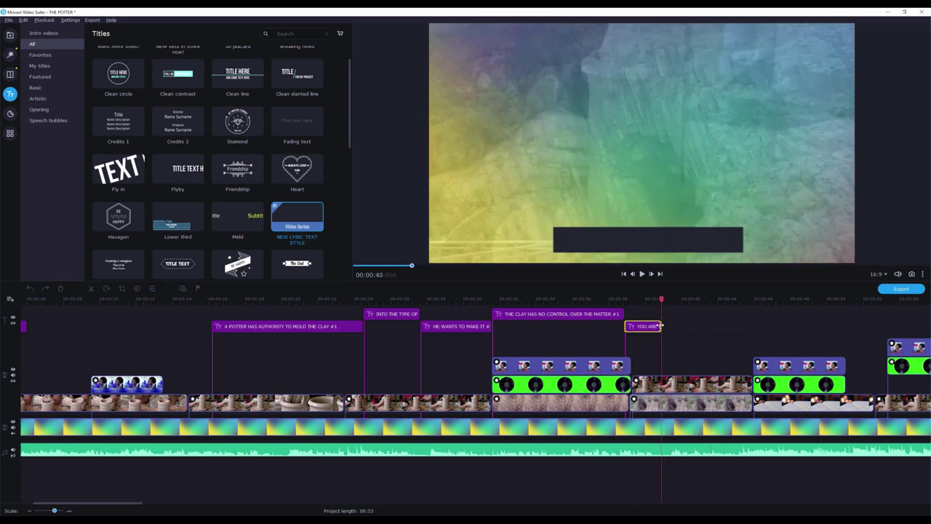
key("space")
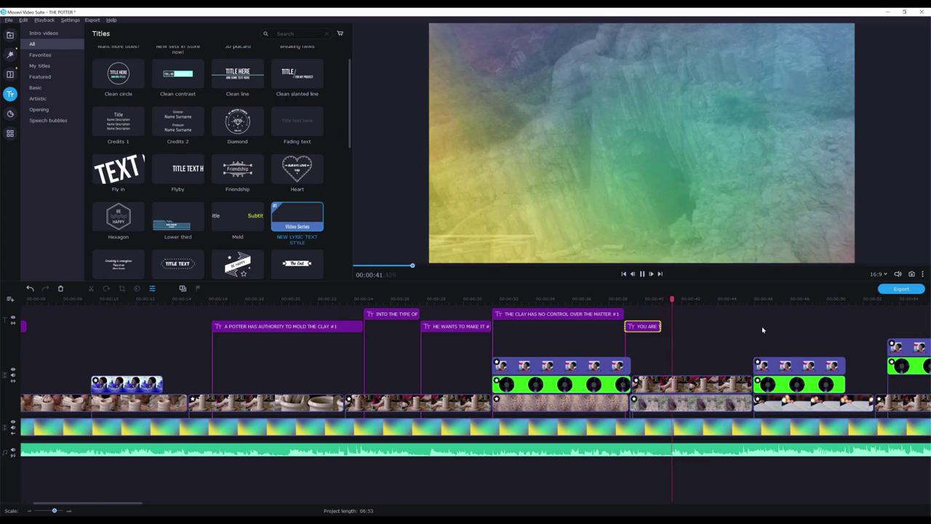
left_click_drag(662, 325, 671, 324)
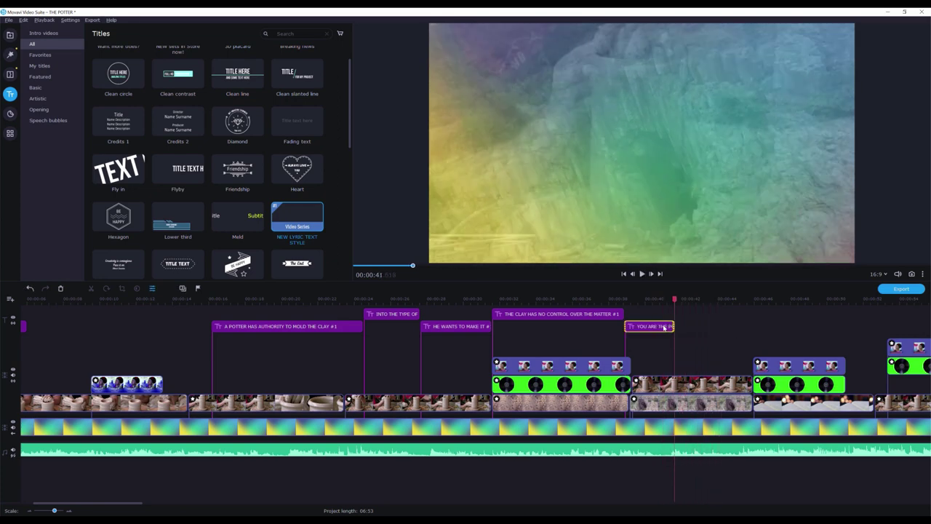
- Copy the YOU ARE THE POTTER caption and place the duplicate directly after the original
scroll(677, 339, "right", 3)
right_click(544, 327)
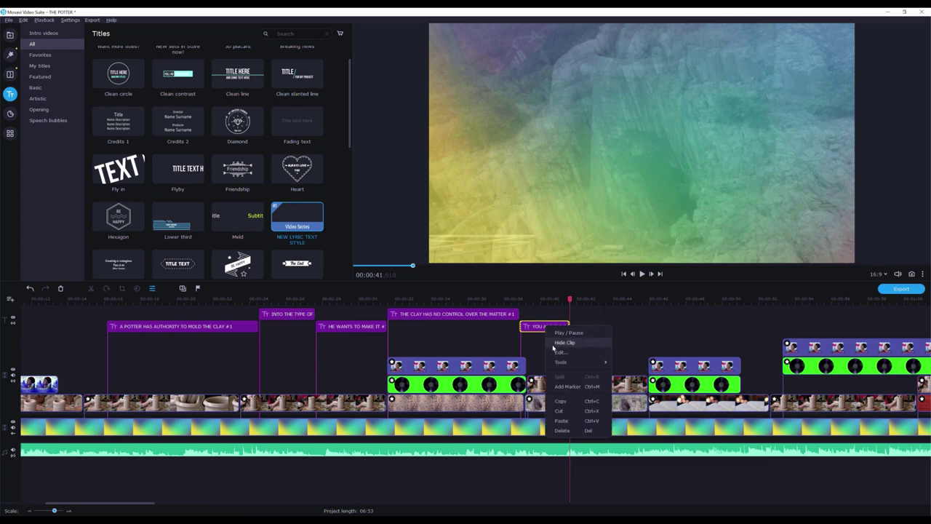
left_click(559, 405)
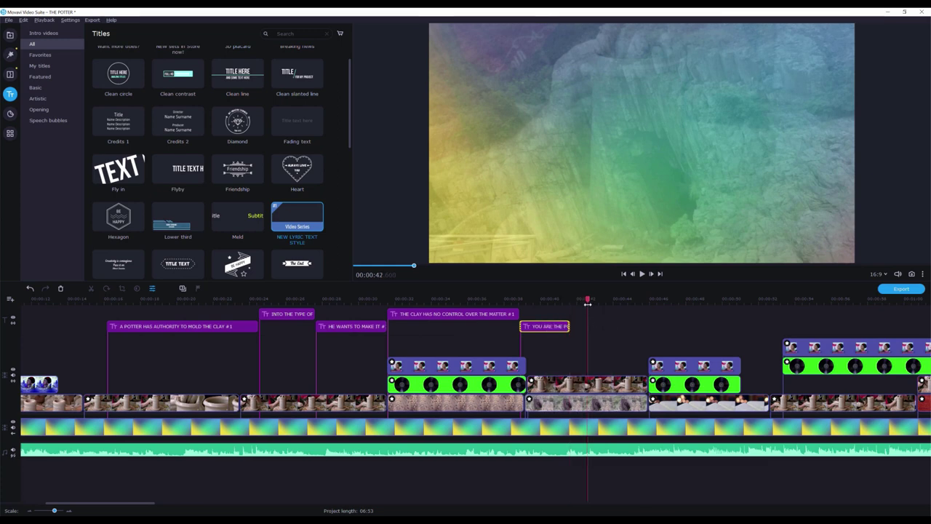
right_click(595, 325)
left_click(611, 355)
left_click_drag(600, 327, 584, 315)
- Replace the duplicated caption's text with REMOLD ME TO WHAT YOU WANT
double_click(659, 250)
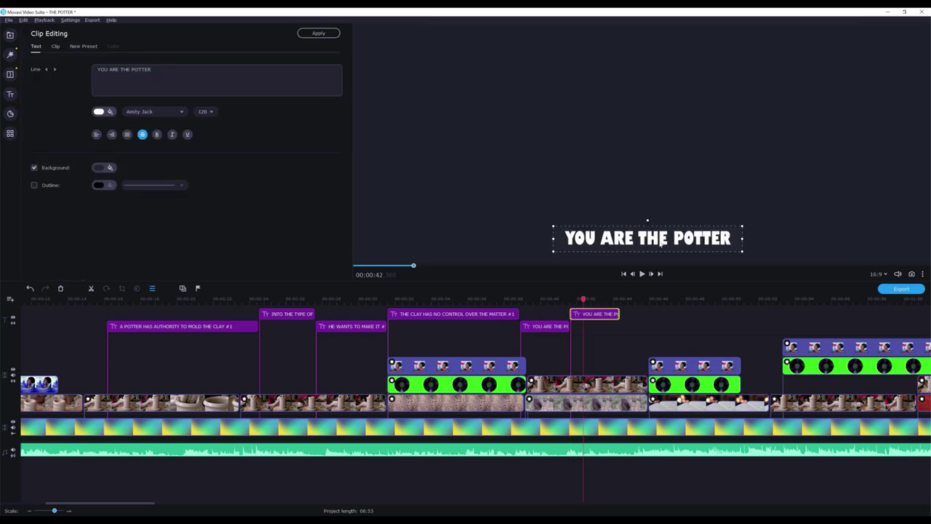
type("REM")
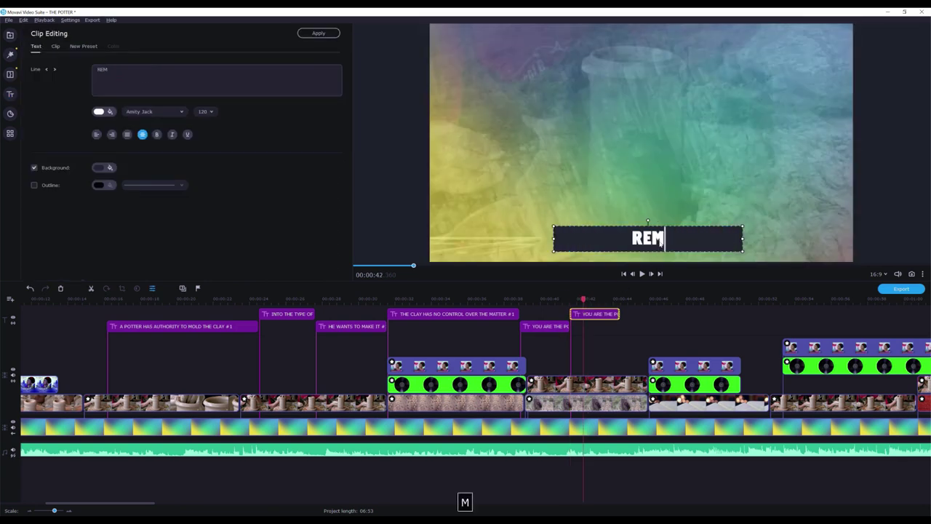
type("OLD ME TO WH")
key("BackSpace")
type("WHAT YOU")
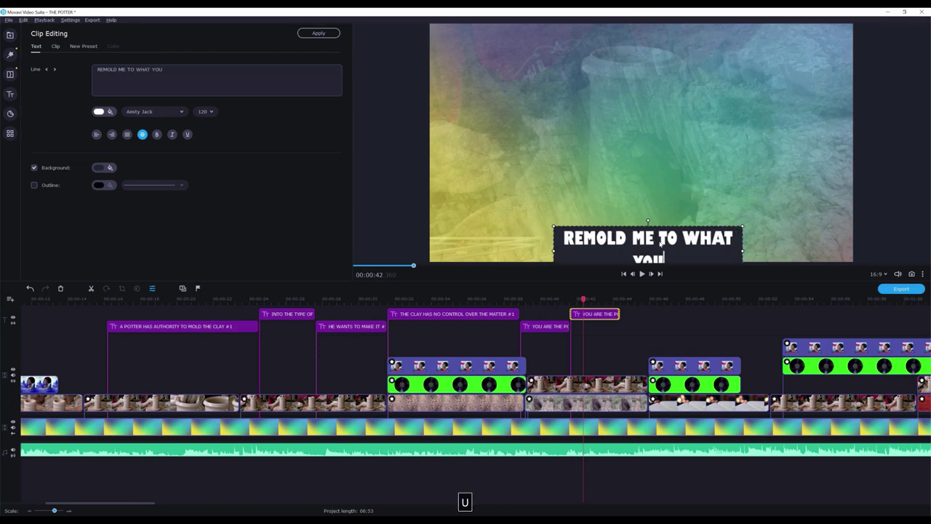
type(" WANT")
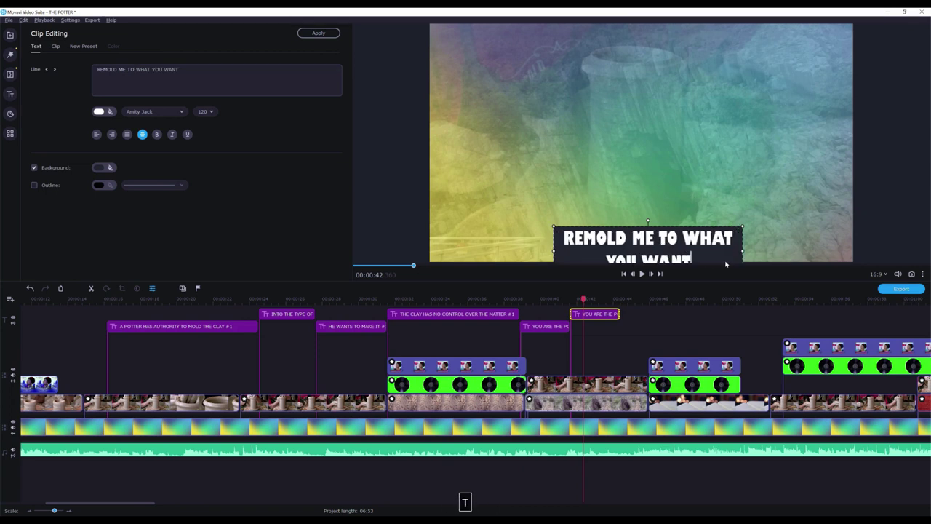
- Widen the REMOLD ME TO WHAT YOU WANT background box to fit one line and centre it horizontally in the frame
left_click_drag(740, 251, 825, 246)
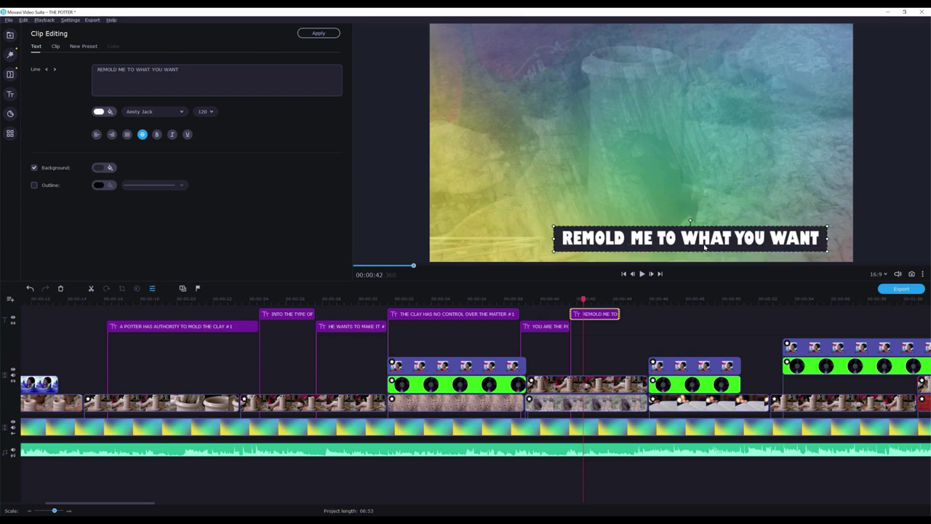
left_click_drag(707, 244, 662, 245)
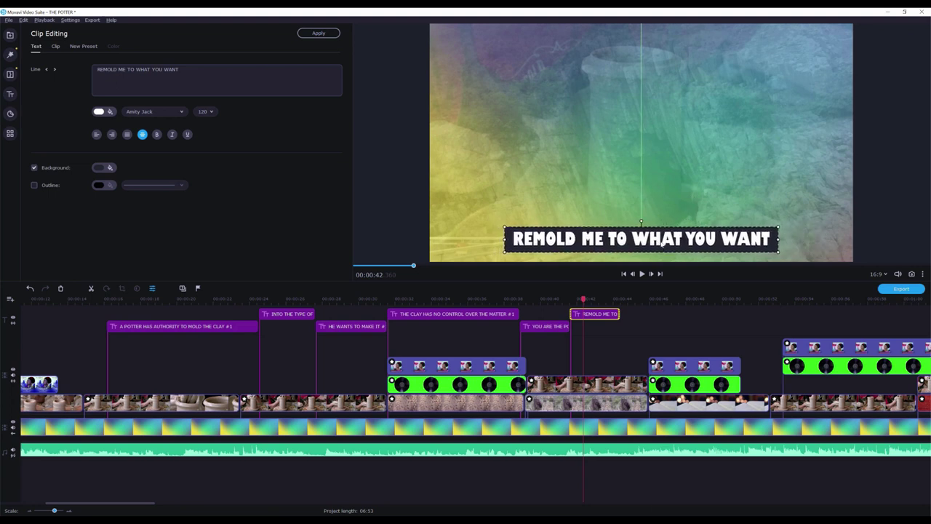
left_click(726, 209)
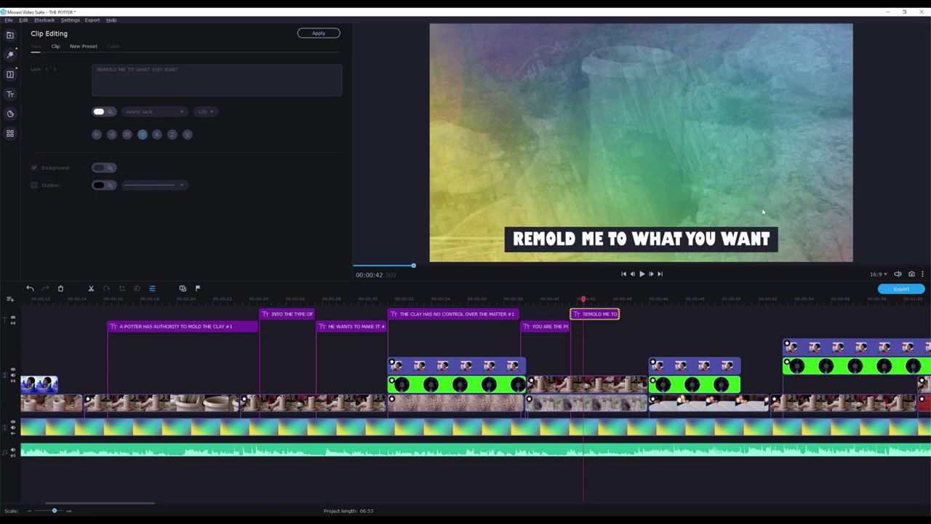
- Play back the REMOLD ME TO WHAT YOU WANT caption against the song and extend its end to about 00:00:47.3
left_click(555, 300)
key("space")
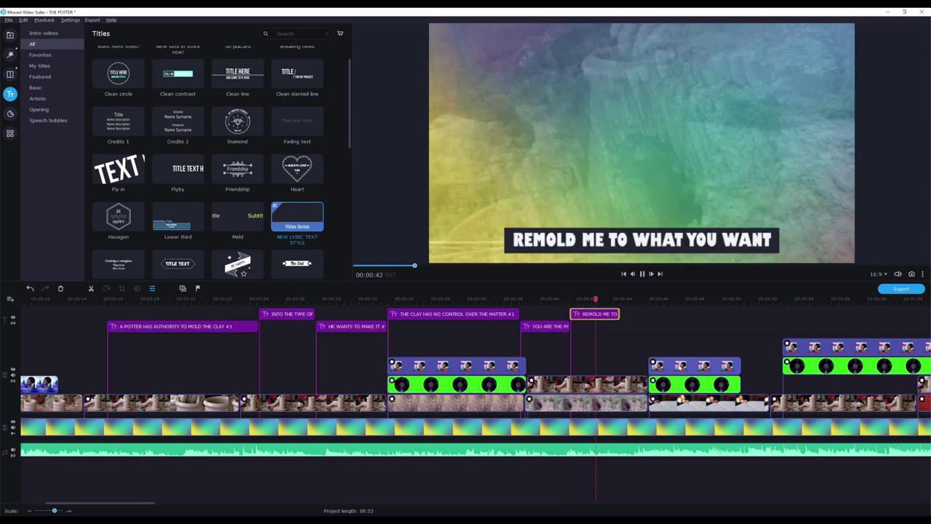
left_click(558, 303)
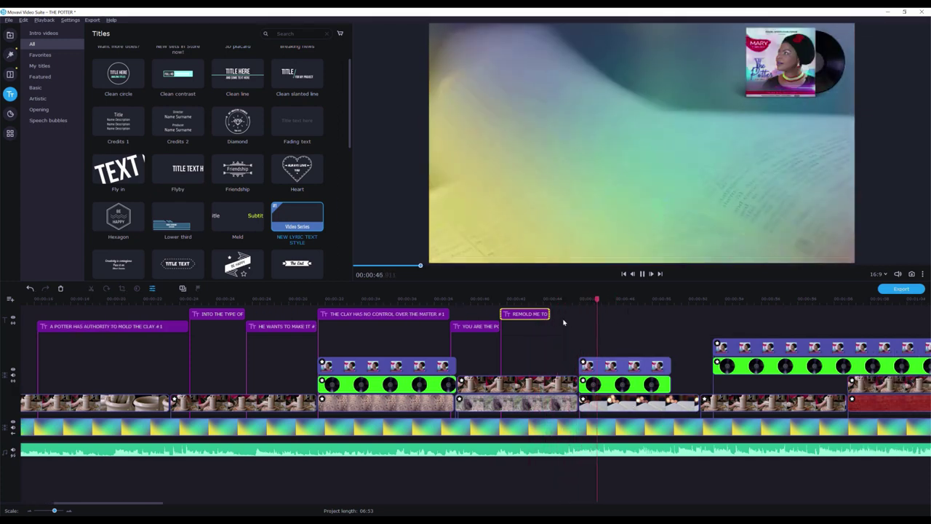
key("space")
left_click_drag(549, 314, 593, 314)
left_click(587, 298)
key("space")
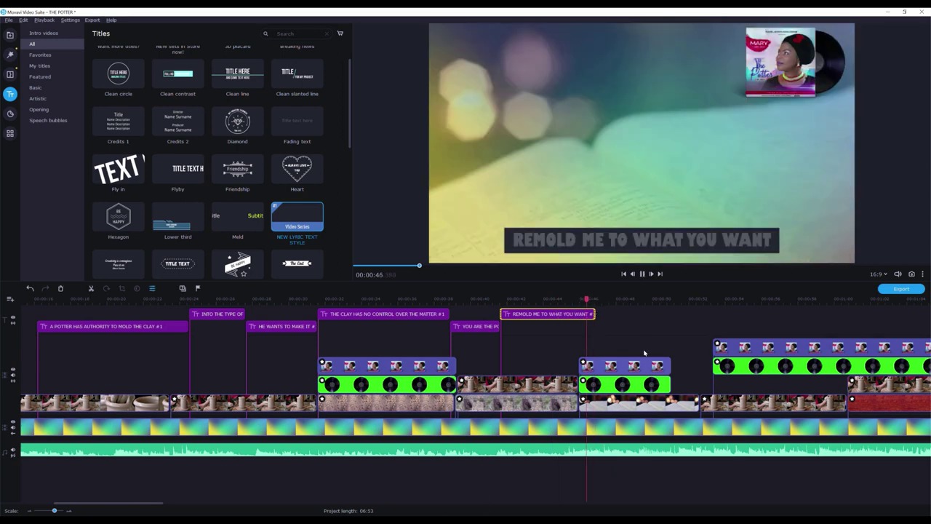
left_click(588, 299)
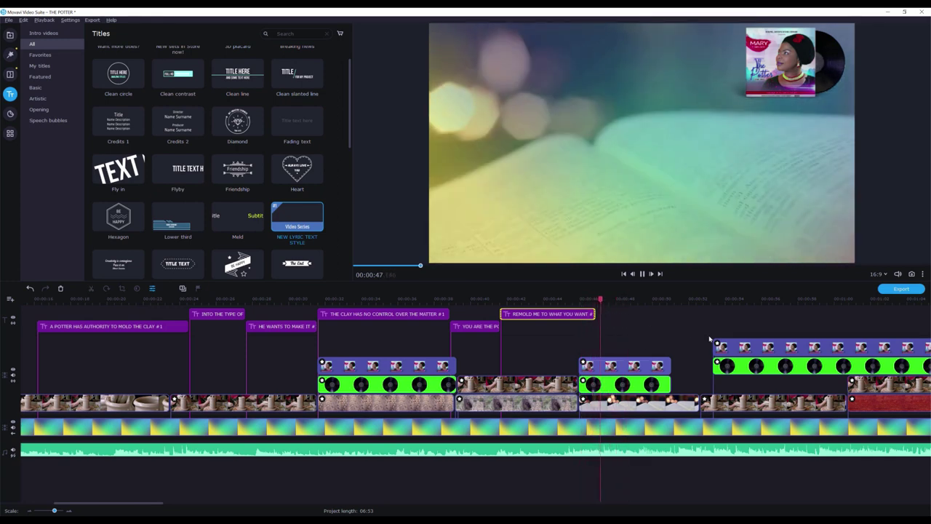
key("space")
left_click_drag(593, 314, 601, 313)
- Select all six lyric captions from A POTTER HAS AUTHORITY TO MOLD THE CLAY through REMOLD ME TO WHAT YOU WANT and copy them
scroll(391, 329, "up", 1)
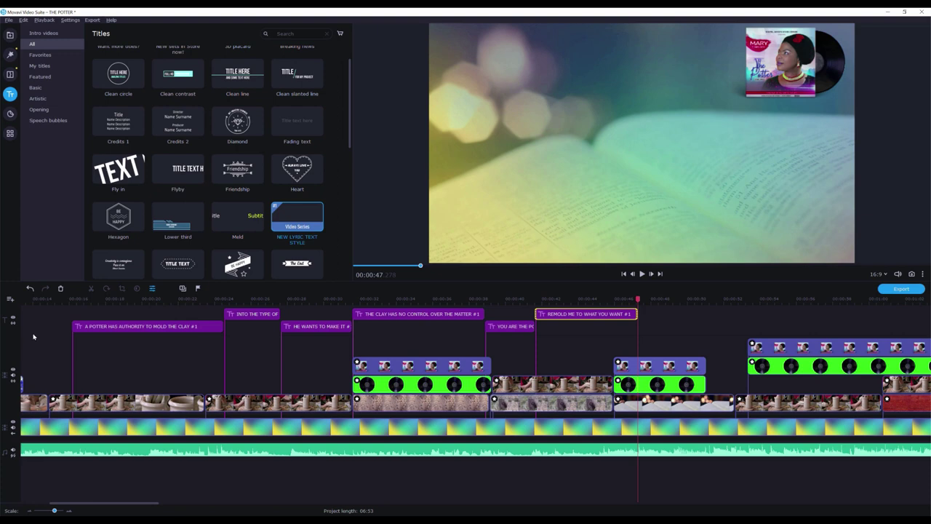
left_click_drag(57, 316, 638, 334)
right_click(603, 320)
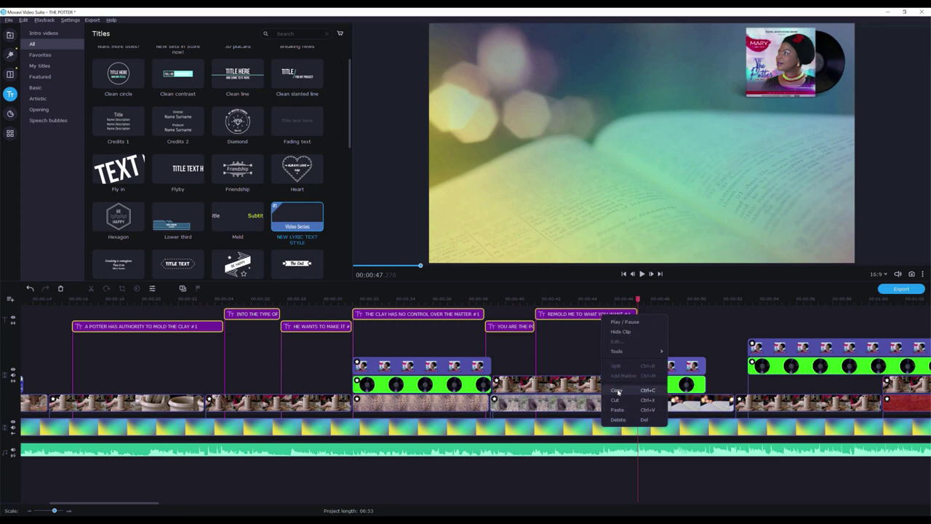
left_click(616, 392)
- Paste the six copied captions as a second verse and place them directly after the REMOLD ME TO WHAT YOU WANT caption
scroll(665, 316, "right", 5)
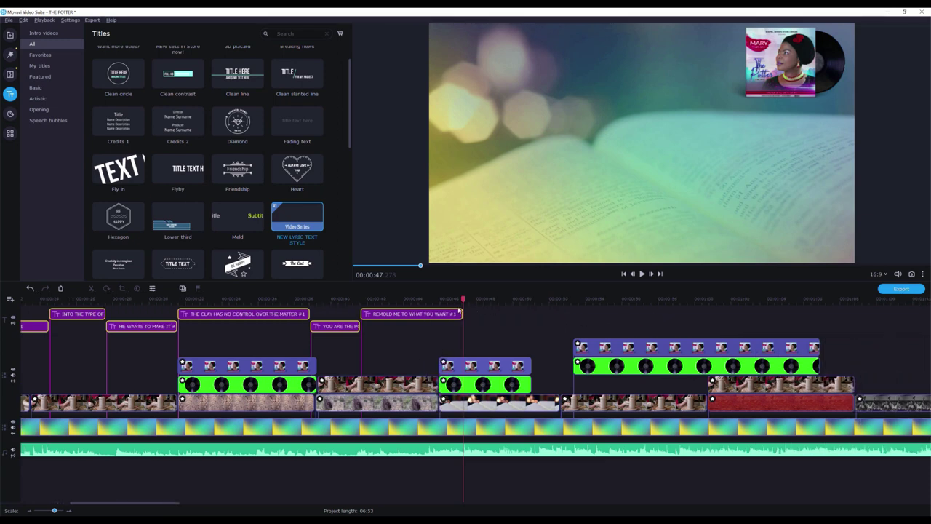
right_click(478, 328)
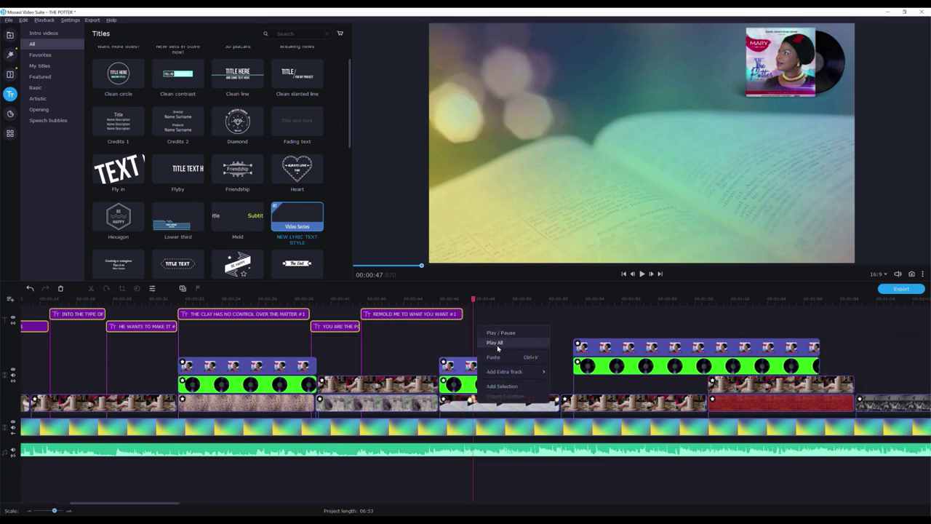
left_click(502, 358)
left_click_drag(496, 326, 489, 328)
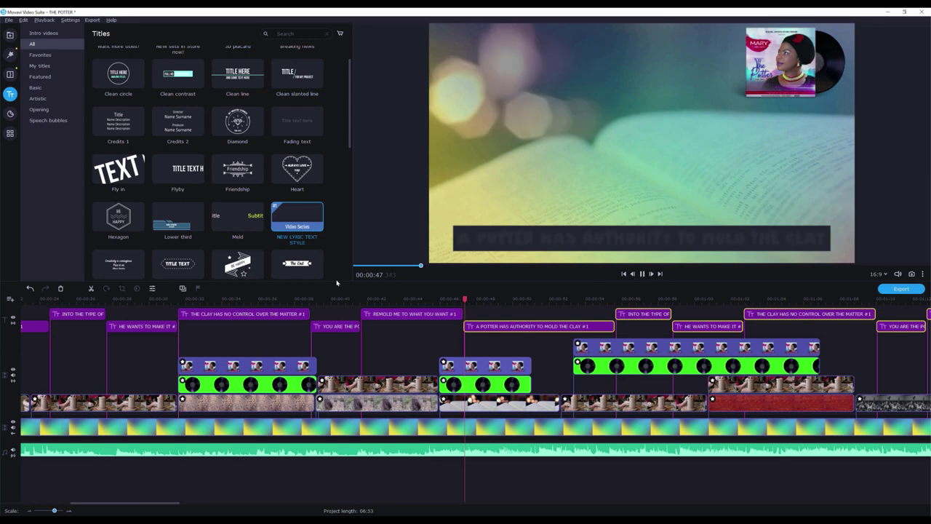
- Play back the start of the pasted verse and nudge the whole caption group until it is in time with the song
left_click(462, 301)
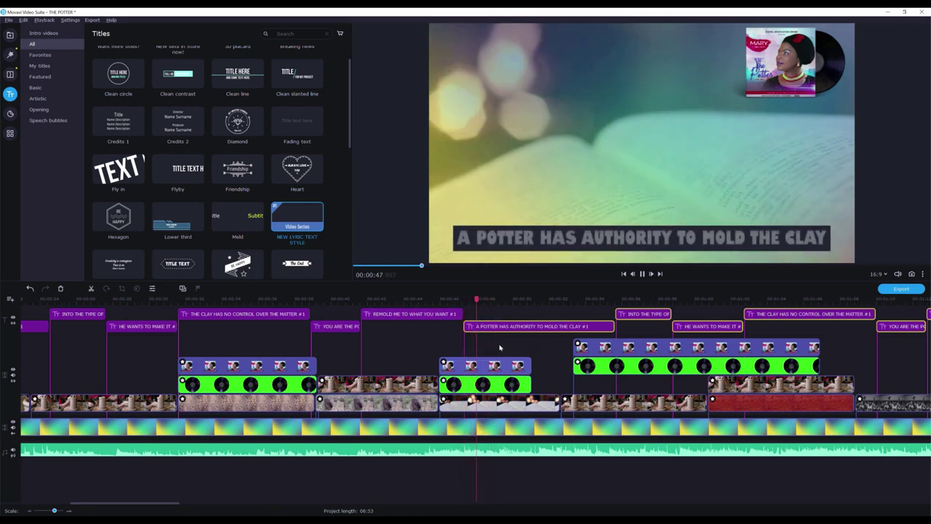
left_click_drag(476, 327, 478, 328)
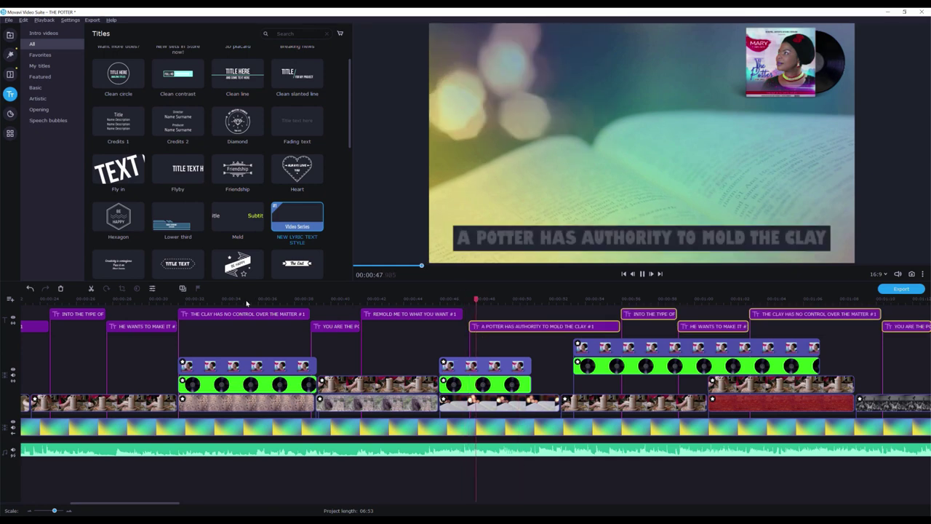
left_click(459, 303)
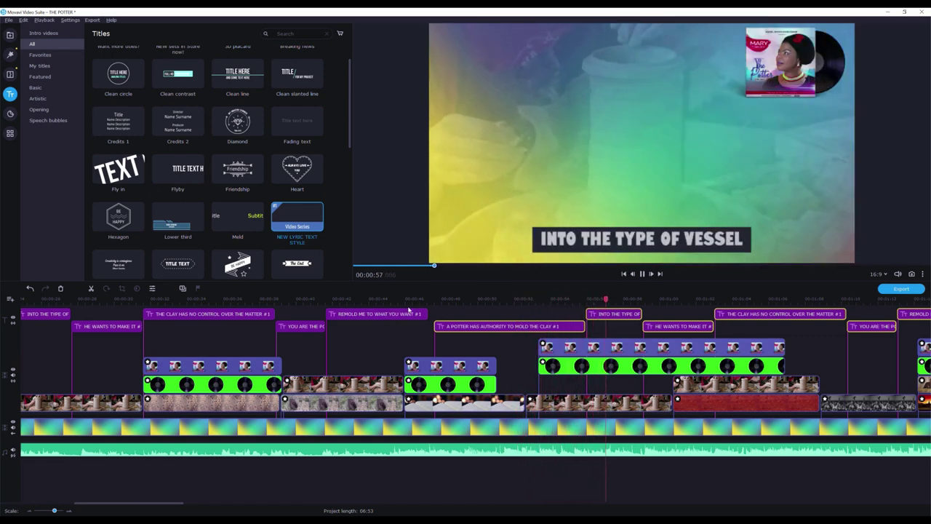
left_click(422, 299)
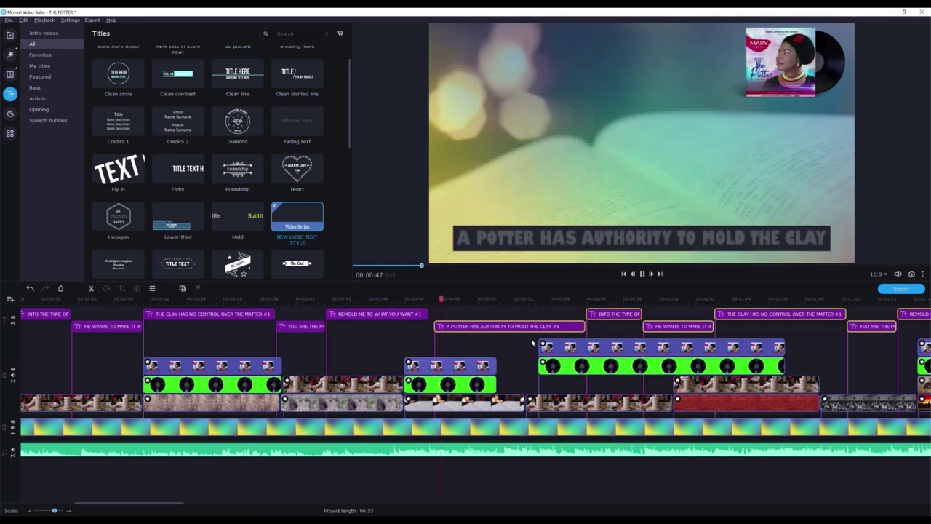
left_click_drag(441, 327, 435, 327)
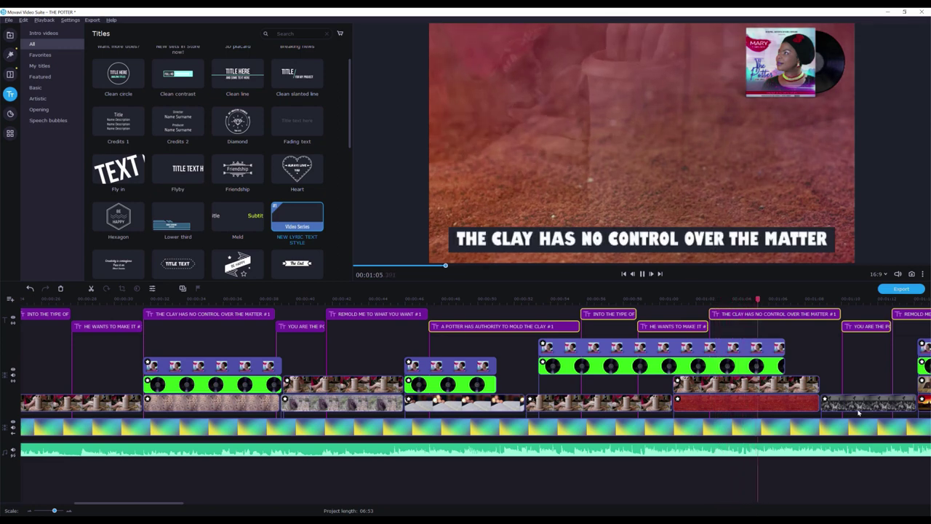
- Play through the second verse and shorten its REMOLD ME TO WHAT YOU WANT caption to end at about 00:01:16.9
scroll(858, 412, "down", 3)
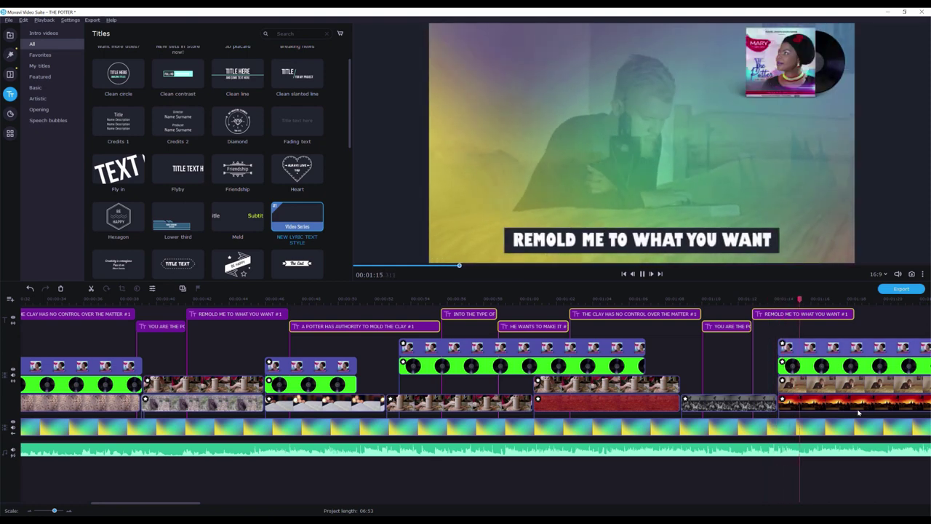
key("space")
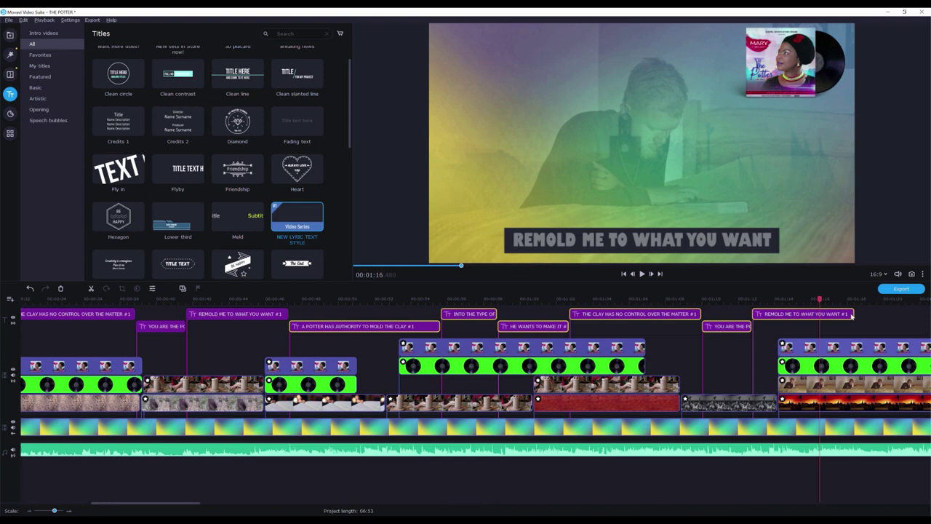
left_click(852, 315)
left_click_drag(850, 314, 824, 314)
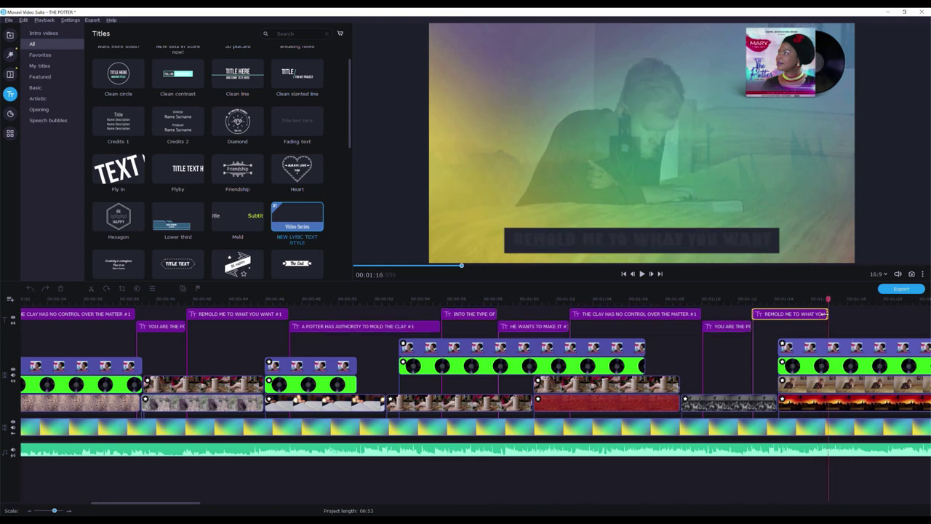
- Review the video from near the beginning to check how both verses' lyric captions follow the song
scroll(405, 326, "up", 3)
left_click_drag(462, 267, 360, 266)
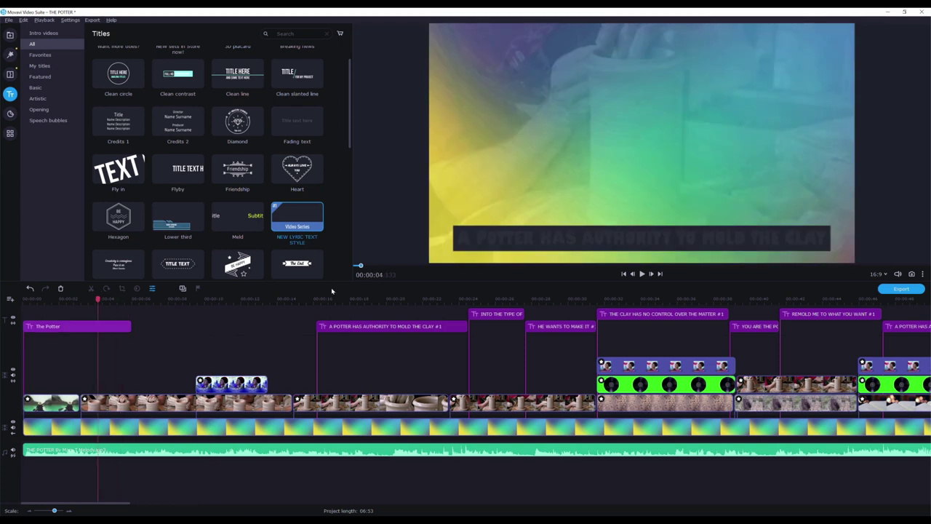
left_click(293, 299)
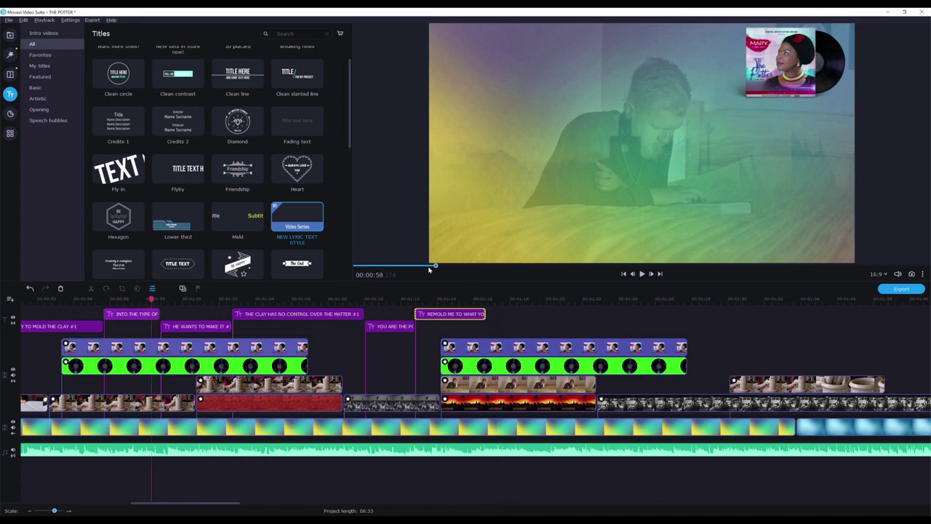
left_click(371, 268)
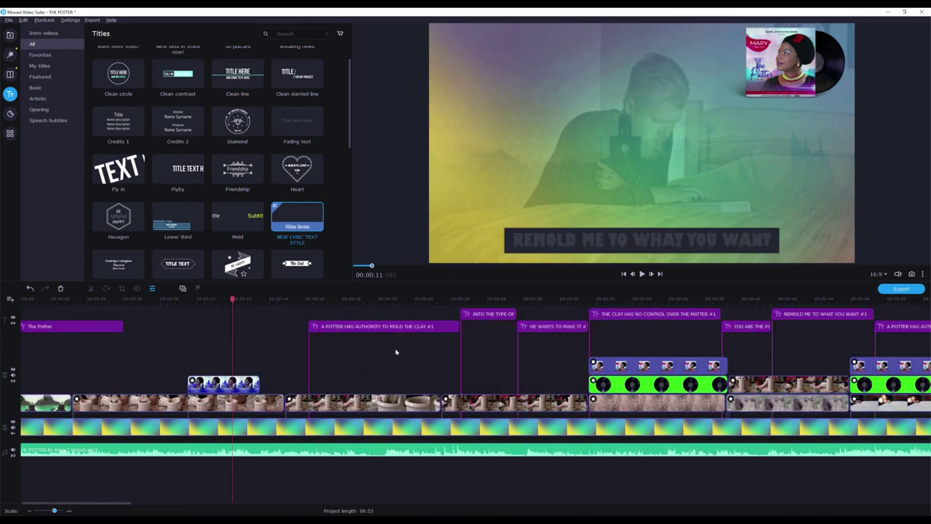
left_click(325, 294)
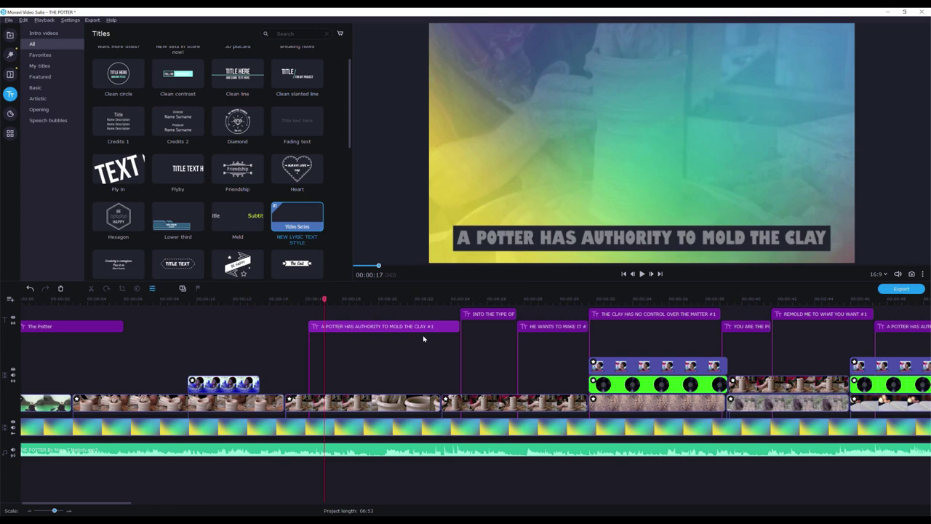
scroll(582, 328, "right", 5)
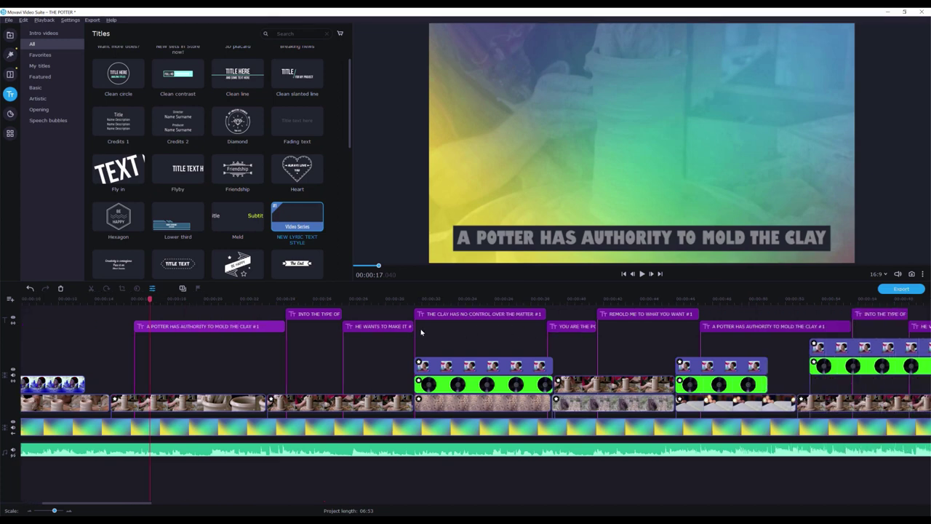
scroll(420, 331, "left", 2)
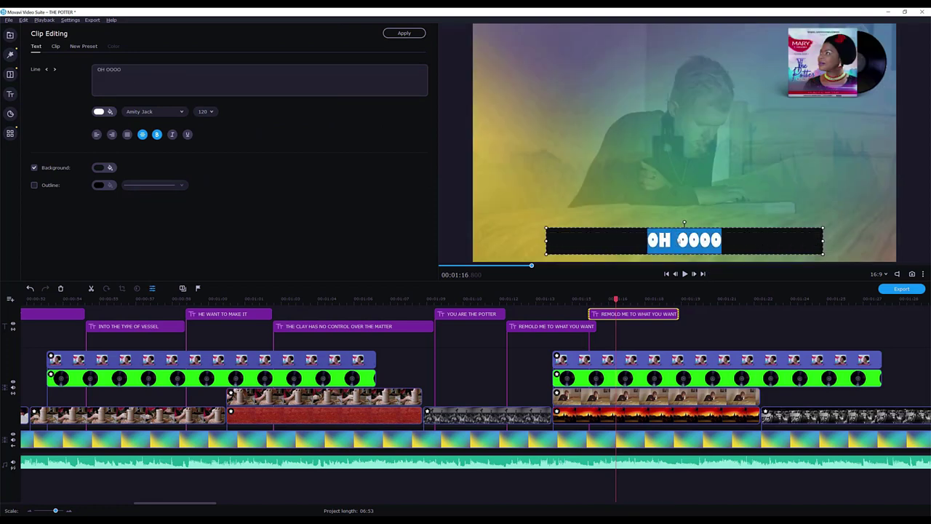
- Try a font size of 150 on the OH OOOO caption and extend the preceding REMOLD ME TO WHAT YOU WANT caption's end
left_click(205, 111)
left_click(209, 171)
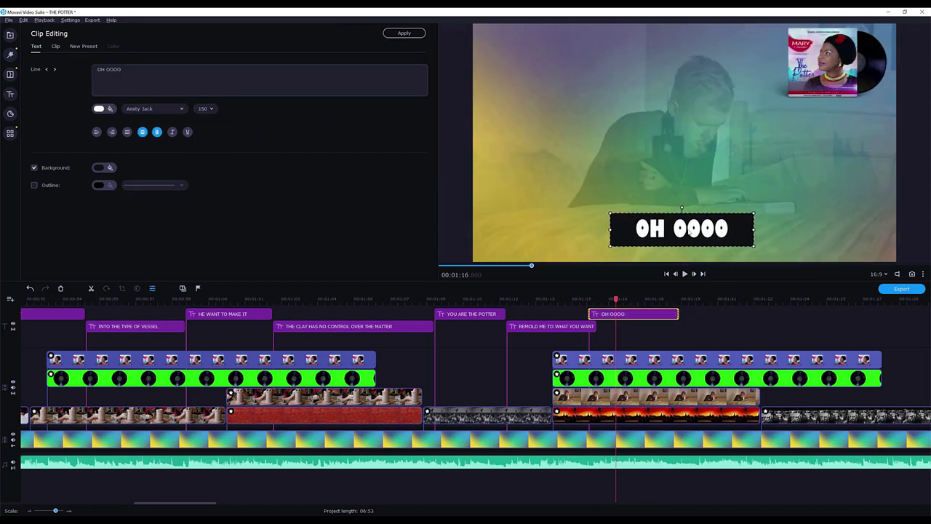
left_click_drag(596, 326, 609, 325)
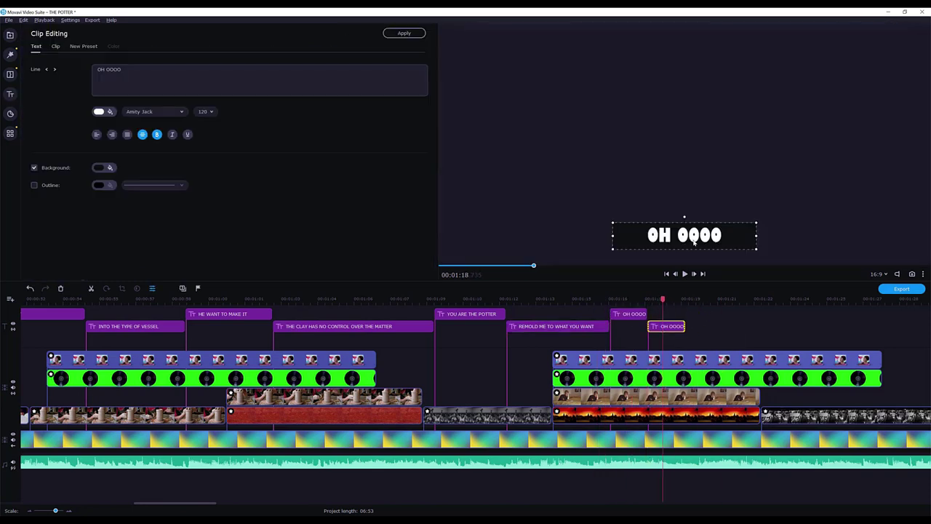
- Replace the duplicated OH OOOO caption's text with REMOLD ME LORD and centre its box horizontally in the frame
type("REMOLD ME LORD")
left_click_drag(694, 240, 700, 242)
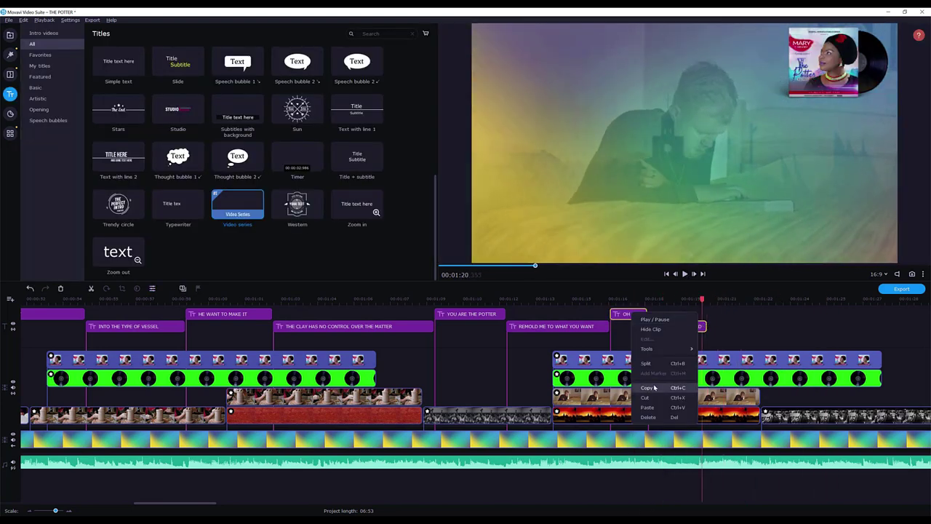
- Replace the second OH OOOO caption's text with the spaced-out word J E S U S and play it back to check the timing
double_click(706, 244)
type("J E S U S")
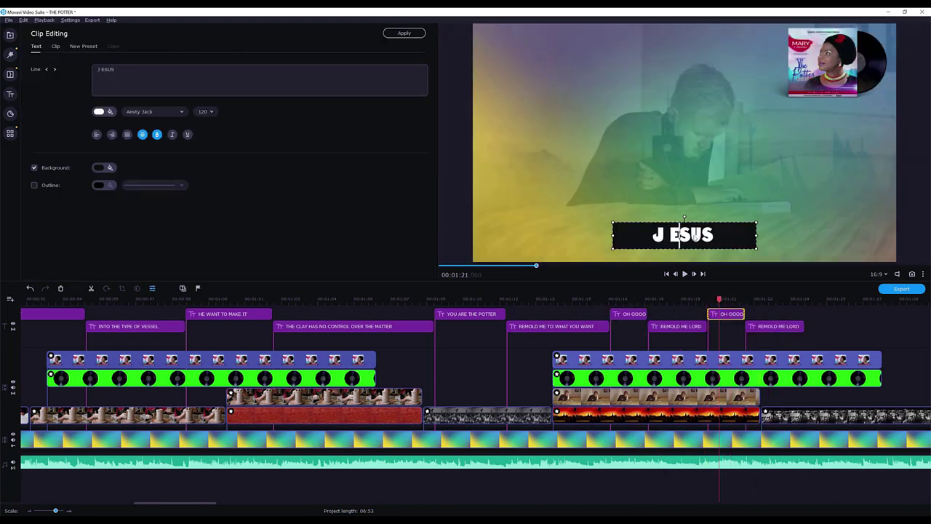
key("space")
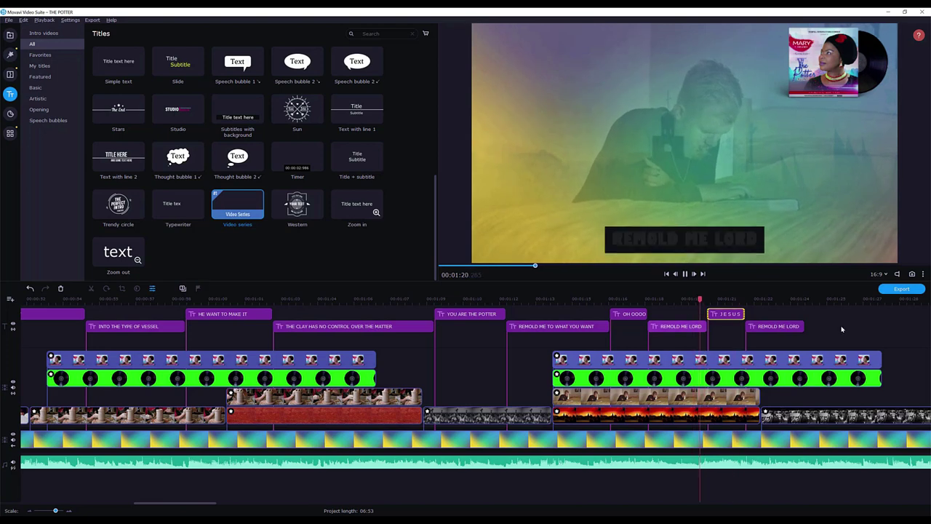
double_click(659, 235)
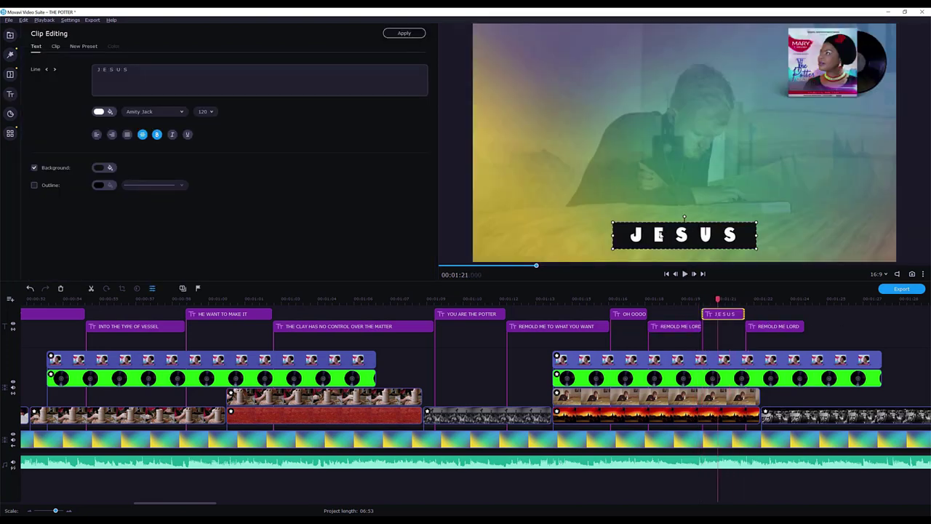
key("space")
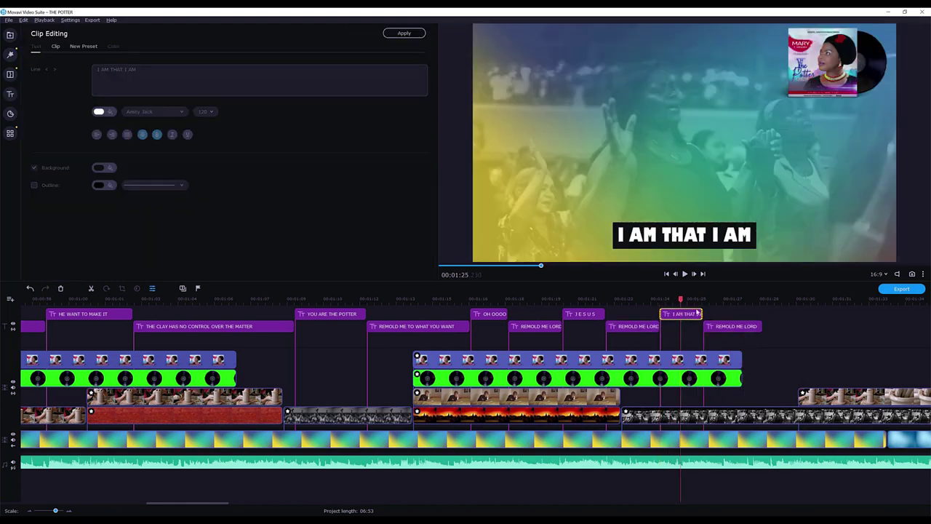
- Paste another J E S U S and REMOLD ME LORD pair, place it after the last REMOLD ME LORD caption and play it back
key("space")
left_click(848, 298)
key("ctrl+v")
left_click_drag(761, 314, 668, 314)
left_click(653, 298)
key("space")
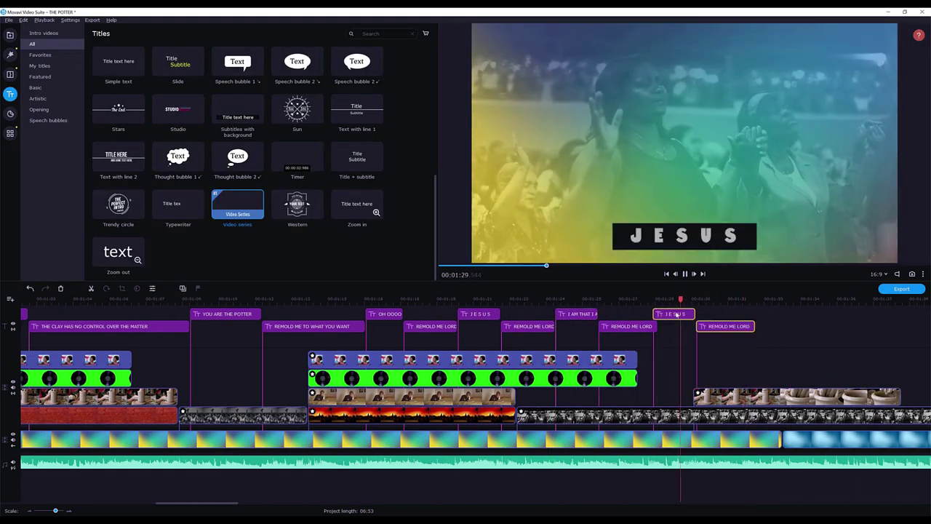
- Change the newly pasted J E S U S caption to ALPHA & OMEGA and play it back against the song
double_click(688, 240)
key("space")
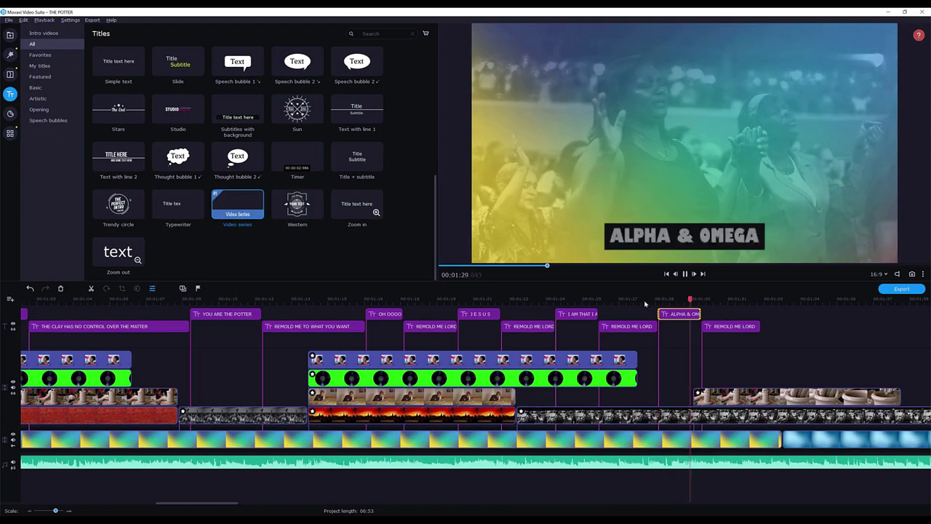
key("space")
double_click(682, 313)
left_click(644, 299)
key("space")
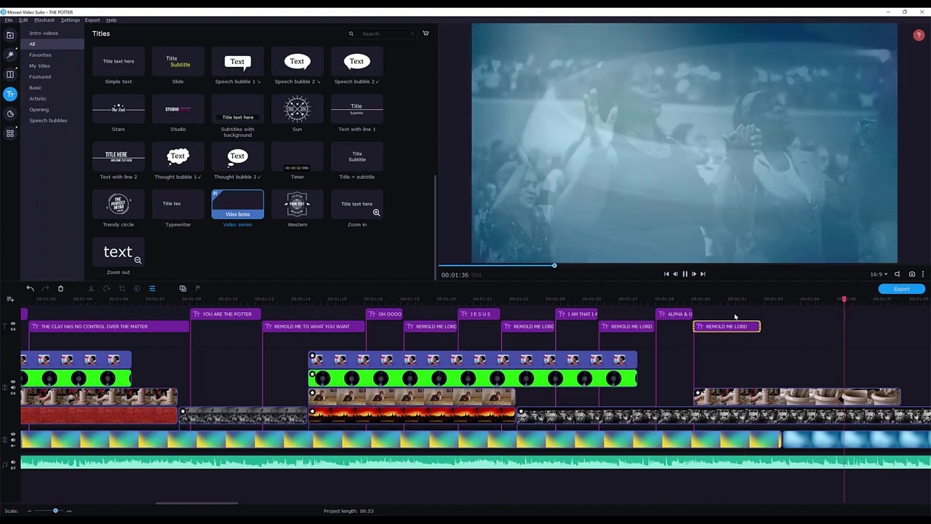
- Copy the first OH OOOO and REMOLD ME LORD captions, paste the pair at the end of the caption sequence and align both with the song
left_click(385, 313)
left_click(425, 326, "ctrl")
right_click(378, 318)
left_click(397, 388)
scroll(740, 374, "down", 1)
left_click(662, 299)
key("ctrl+v")
mouse_move(691, 315)
left_mouse_down()
mouse_move(640, 326)
mouse_move(641, 314)
mouse_move(677, 314)
left_mouse_up()
left_click(629, 299)
left_click(686, 274)
left_click_drag(696, 325, 678, 326)
- Replace the last REMOLD ME LORD caption's text with I CAN NOT DO WITHOUT YOU and centre its box in the frame
double_click(694, 325)
type("I CAN NOT DO WITHOUT YOU")
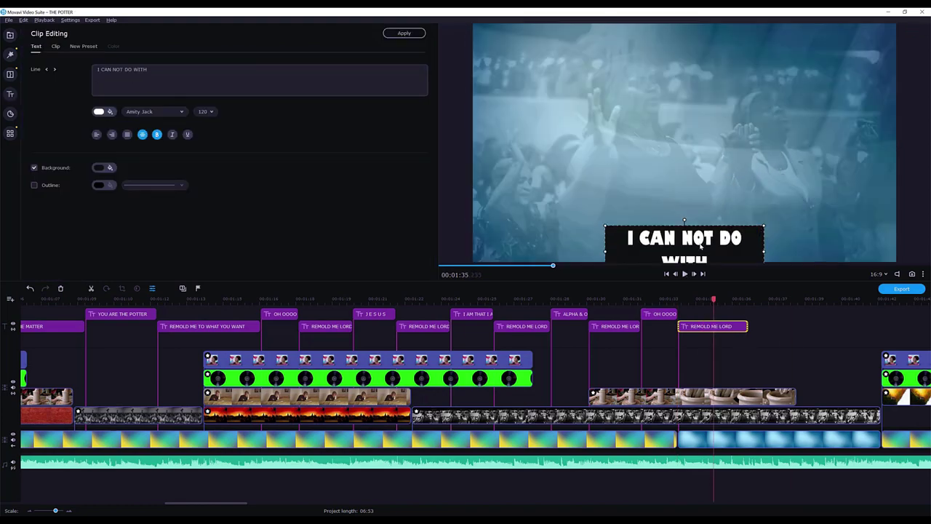
left_click_drag(686, 243, 701, 243)
- Play back the I CAN NOT DO WITHOUT YOU line and extend its caption's end to about 00:01:38
left_click(674, 299)
key("space")
left_click_drag(747, 326, 785, 326)
- Correct the last caption's wording to I CANNOT DO WITHOUT LORD and save the project
double_click(732, 326)
left_click(622, 238)
key("BackSpace")
double_click(782, 240)
type("LORD")
left_click(669, 299)
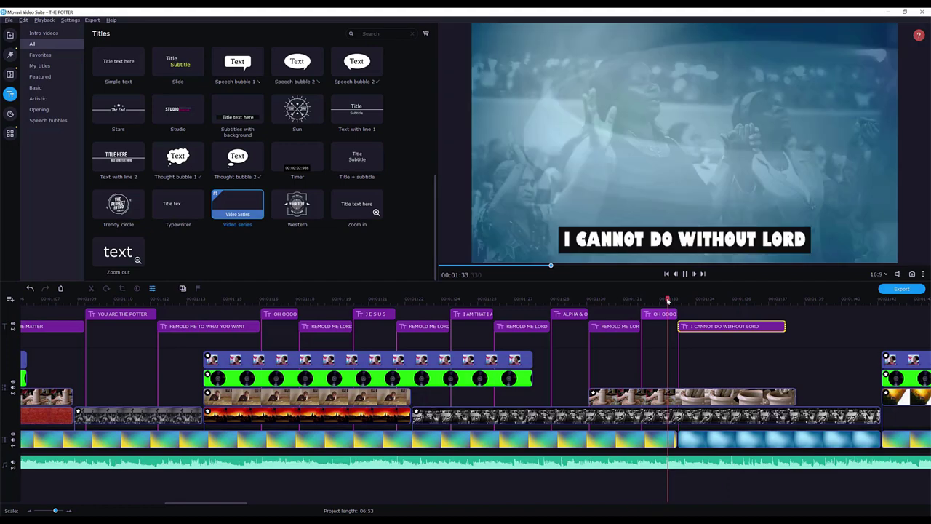
key("ctrl+s")
- Play back the following line and position the duplicate I CANNOT DO WITHOUT LORD caption to start at about 00:01:39.6
key("space")
scroll(667, 301, "down", 1)
left_click(646, 299)
left_click(611, 301)
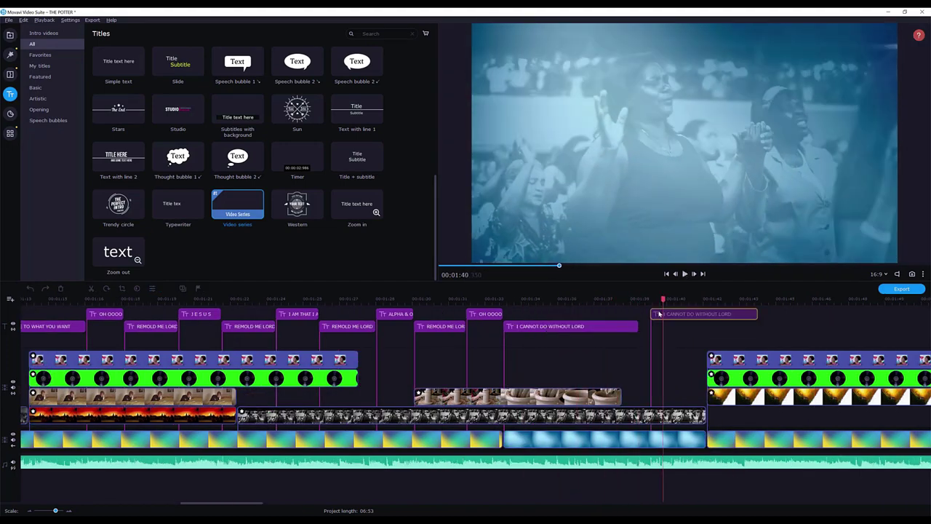
left_click_drag(669, 313, 664, 314)
- Replace the duplicate caption's text with TAKE OVER MY LIFE, centre its box horizontally in the frame and play it back
double_click(676, 313)
key("ctrl+a")
type("TAKE OVER MY LIFE")
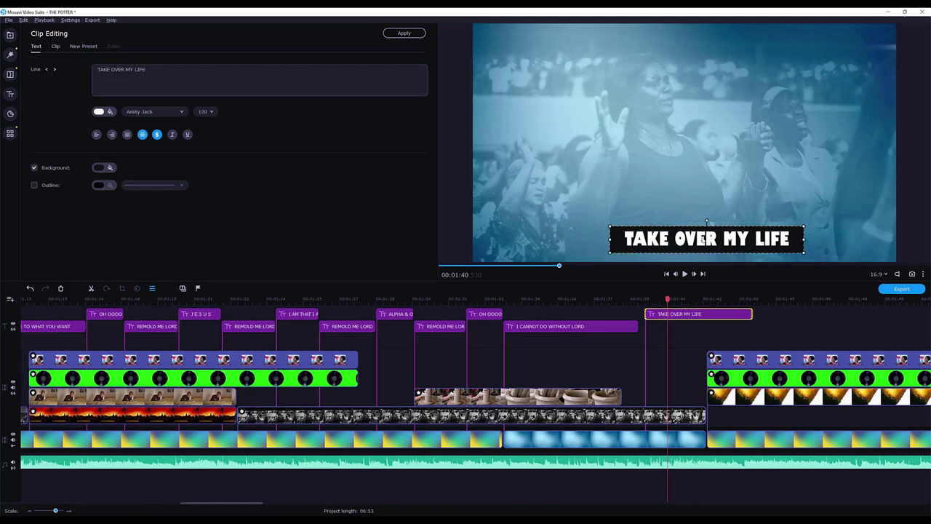
left_click_drag(702, 239, 680, 238)
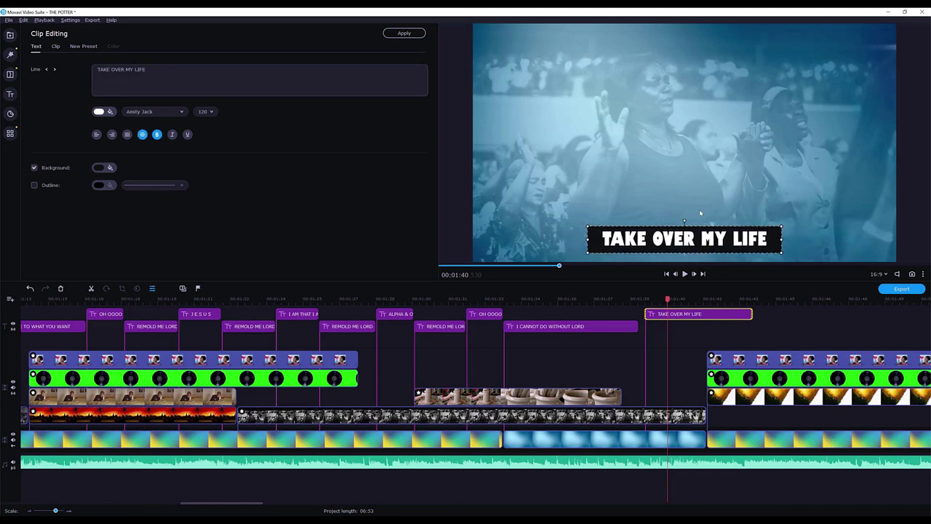
left_click(632, 300)
key("space")
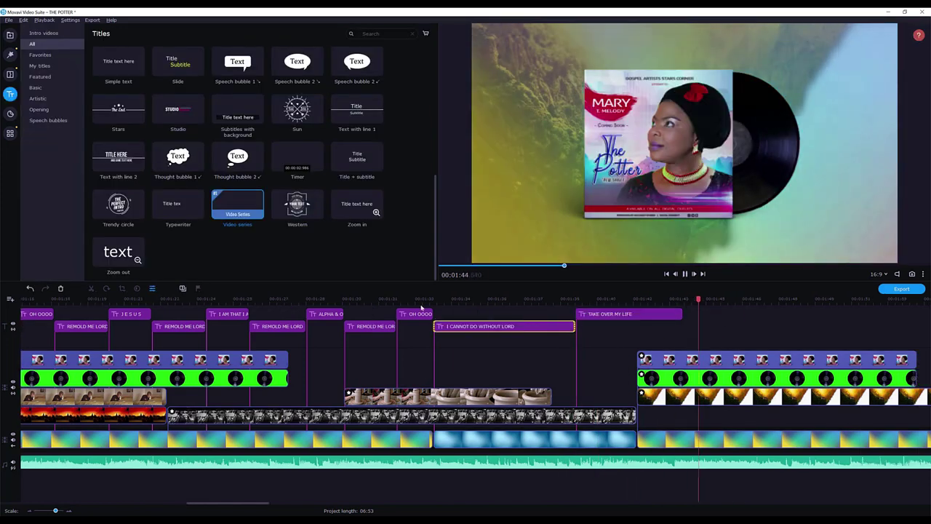
- Trim the end of TAKE OVER MY LIFE and place a copy of the OH OOOO caption right after it at about 00:01:43.7
left_click(422, 311)
left_click(646, 300)
left_click_drag(682, 314, 675, 314)
right_click(692, 329)
left_click(717, 358)
key("space")
left_click_drag(710, 326, 728, 326)
left_click(638, 313)
key("space")
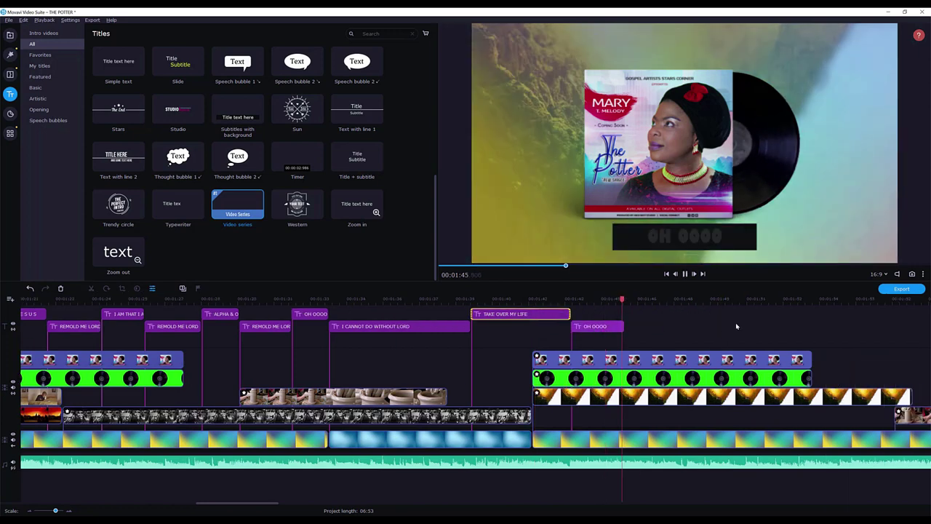
- Shorten the new OH OOOO caption to end at about 00:01:45.5 and add a caption after it reading USE ME FOR YOUR WILL
key("space")
left_click_drag(624, 326, 616, 326)
left_click(633, 300)
right_click(638, 322)
left_click(654, 351)
double_click(666, 238)
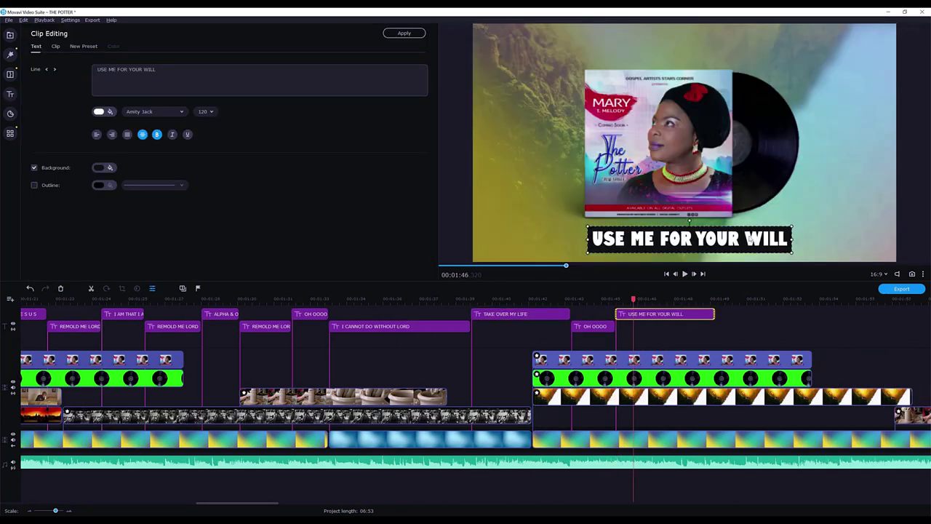
- End the USE ME FOR YOUR WILL caption at about 00:01:48.7 and follow it with a caption reading AND TEACH ME YOUR STATUS LORD
key("space")
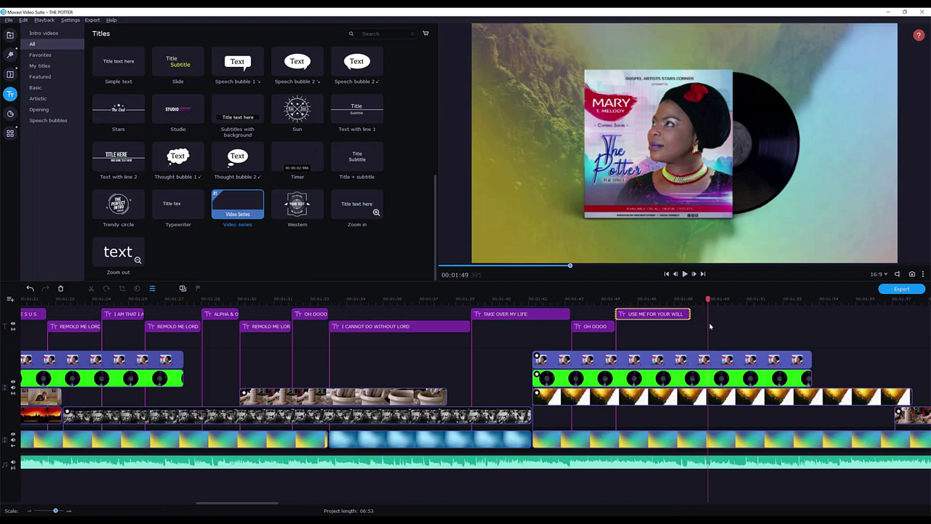
double_click(667, 238)
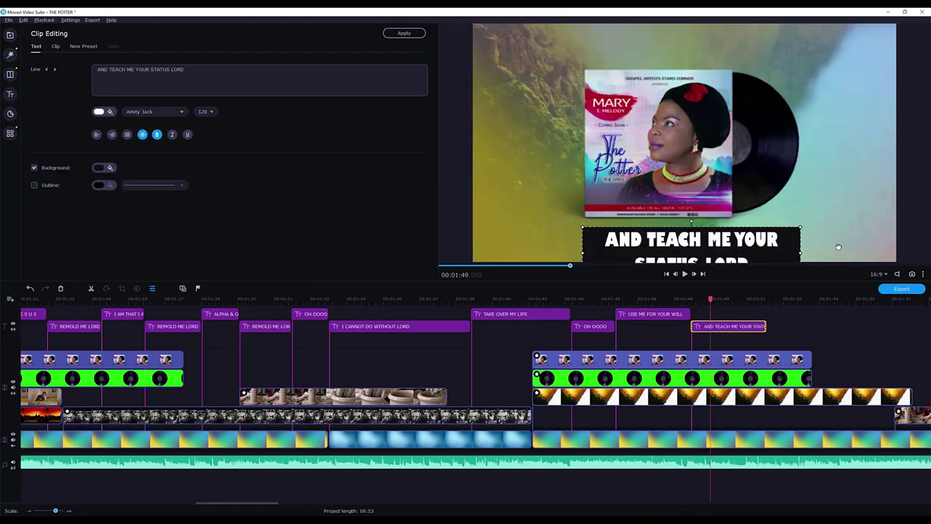
key("space")
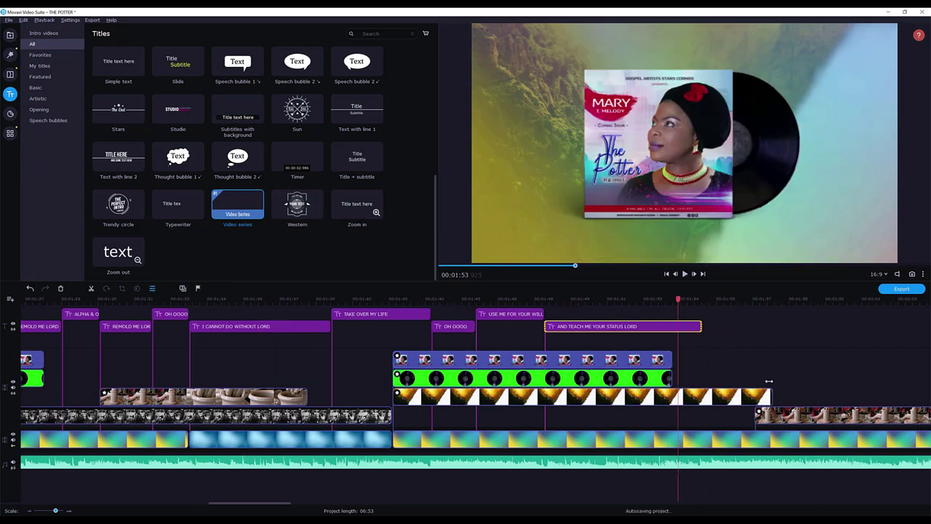
- Copy the caption block from REMOLD ME LORD through AND TEACH ME YOUR STATUS LORD and paste it after the last caption at about 00:01:54.9
left_click_drag(129, 310, 717, 333)
key("ctrl+c")
scroll(641, 320, "right", 3)
left_click(559, 300)
key("ctrl+v")
left_click_drag(559, 330, 489, 338)
- Extend the pasted REMOLD ME LORD caption to about 00:02:02.8 and delete the pasted OH OOOO caption that follows it
left_click(436, 314)
left_click_drag(529, 314, 684, 314)
left_click(538, 305)
left_click(597, 324)
key("Delete")
- Play back the line, move the remaining pasted captions so I CANNOT DO WITHOUT LORD starts at about 00:02:12, and save the project
key("space")
left_click_drag(625, 331, 928, 343)
scroll(787, 351, "right", 3)
left_click_drag(222, 338, 497, 318)
key("ctrl+s")
- Copy the four captions starting with I AM THAT I AM near 00:01:25 and paste them after the long REMOLD ME LORD caption
scroll(281, 349, "left", 5)
left_click(343, 300)
left_click_drag(329, 312, 495, 351)
key("ctrl+c")
scroll(524, 331, "right", 5)
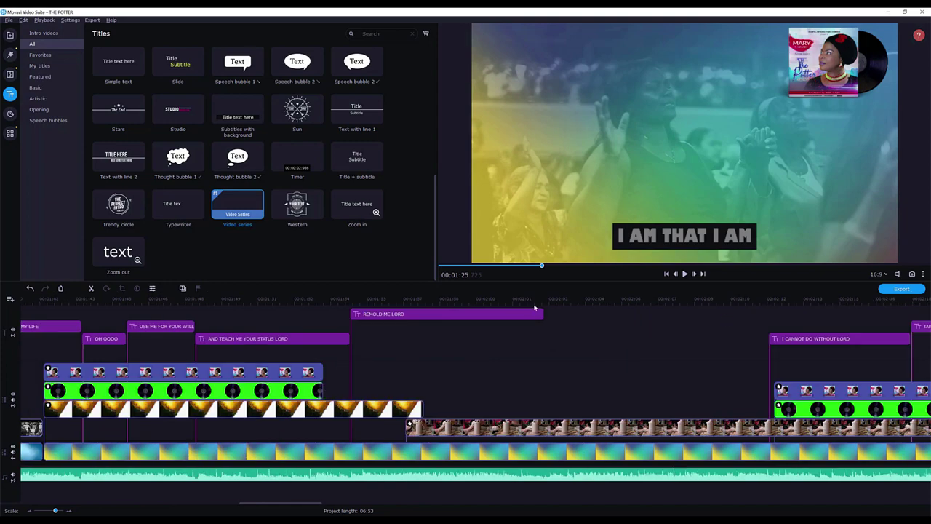
left_click(536, 314)
key("space")
scroll(437, 317, "right", 2)
left_click(331, 305)
key("ctrl+v")
- Position the pasted I AM THAT I AM caption at about 00:02:02.9 and the following REMOLD ME LORD caption at about 00:02:04.6
scroll(110, 334, "left", 2)
scroll(110, 335, "right", 2)
left_click_drag(486, 315, 420, 327)
left_click(390, 299)
left_click_drag(543, 326, 476, 314)
left_click(442, 300)
left_click(413, 305)
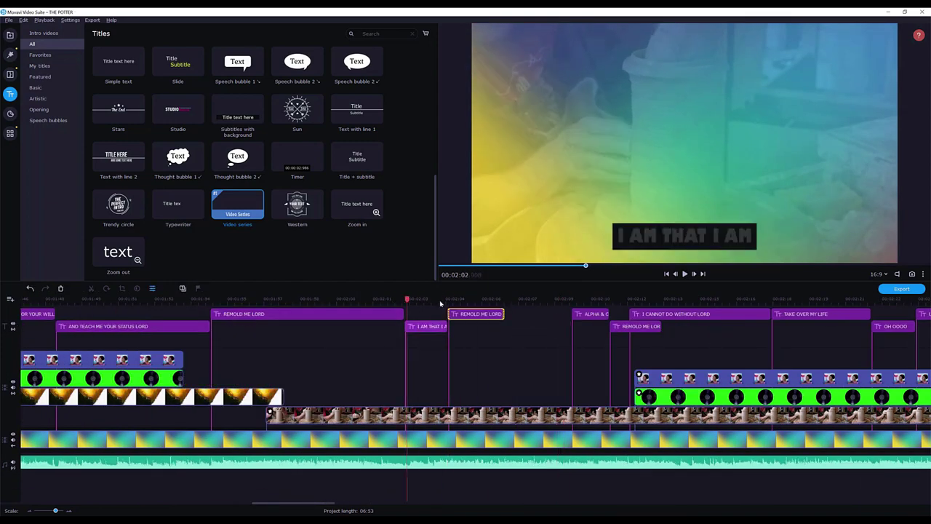
- Move the OH OOOO caption from behind TAKE OVER MY LIFE to start at about 00:02:07 and play it back
left_click_drag(894, 326, 527, 339)
left_click(503, 300)
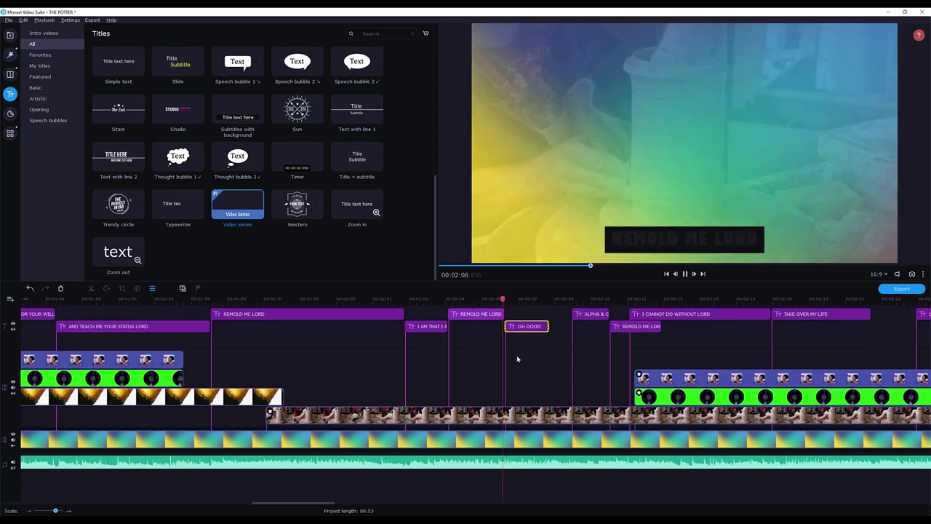
key("ctrl+z")
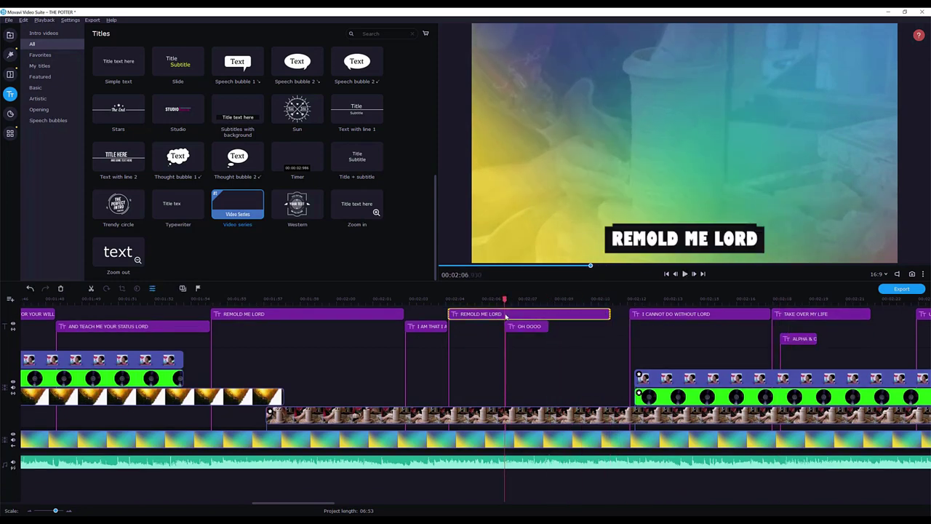
- Split the long REMOLD ME LORD caption around OH OOOO, delete its overlapping middle piece, play it back and save the project
key("ctrl+b")
double_click(532, 315)
key("Delete")
left_click(477, 338)
key("space")
key("ctrl+s")
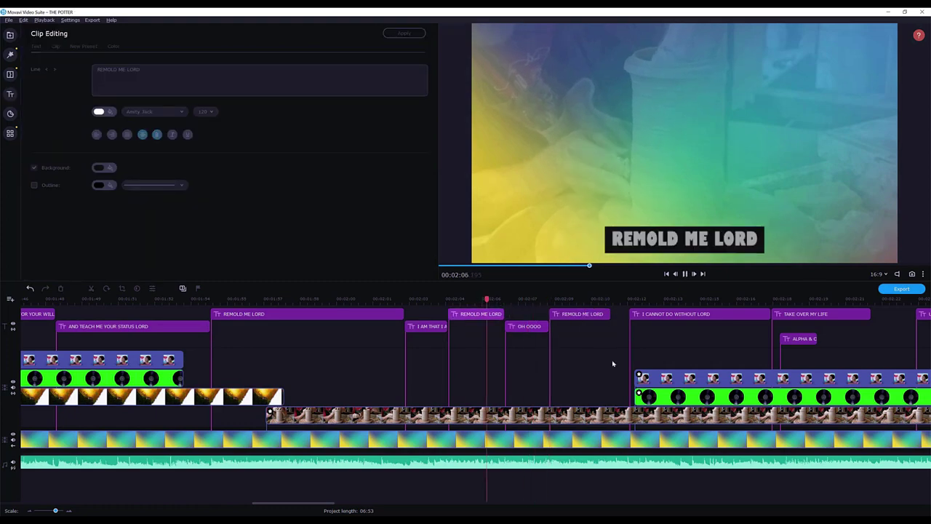
- End the OH OOOO caption at about 00:02:08.6, start the following REMOLD ME LORD caption there and save the project
left_click(540, 326)
left_click_drag(548, 326, 544, 326)
left_click(551, 314)
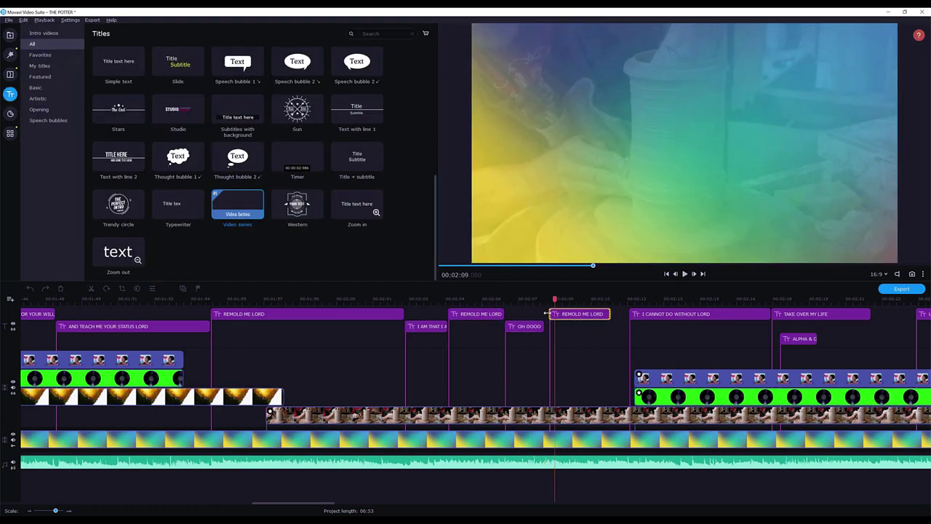
key("space")
key("ctrl+s")
- Make room before I CANNOT DO WITHOUT LORD by trimming its start and paste a copy of OH OOOO at about 00:02:11.3
scroll(800, 330, "up", 15)
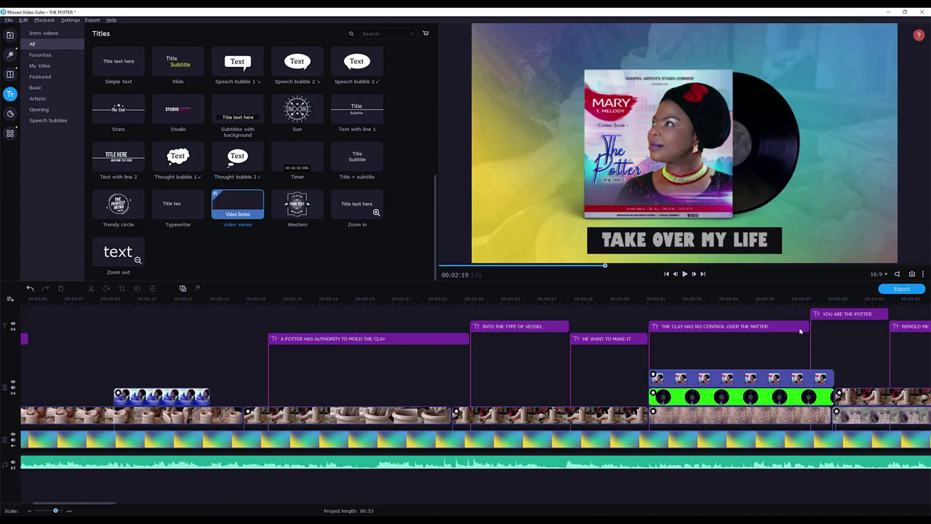
scroll(821, 373, "down", 14)
left_click(288, 298)
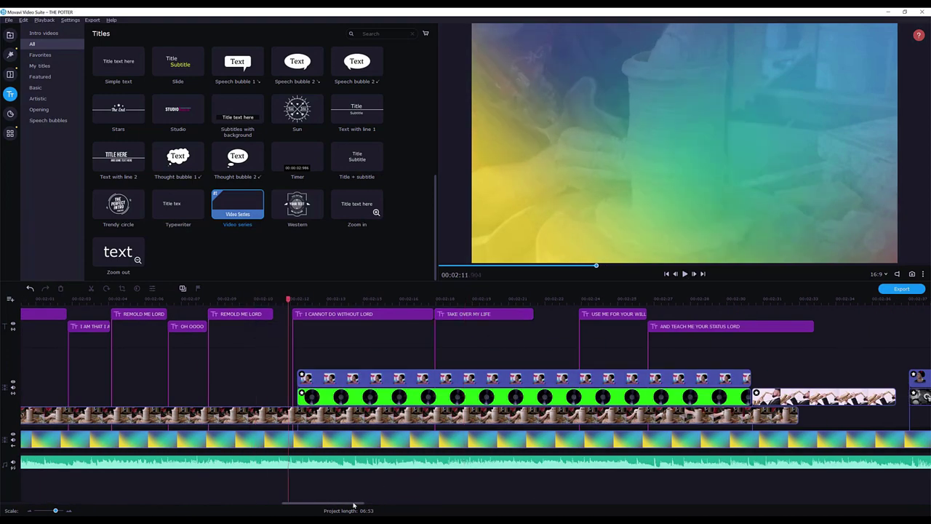
scroll(381, 488, "up", 1)
left_click_drag(584, 314, 530, 328)
left_click(486, 300)
key("space")
left_click(434, 326)
key("ctrl+c")
key("ctrl+v")
left_click(530, 327)
- Play back the pasted OH OOOO caption and move I CANNOT DO WITHOUT LORD to start at about 00:02:12.2
key("space")
double_click(531, 326)
left_click(428, 326)
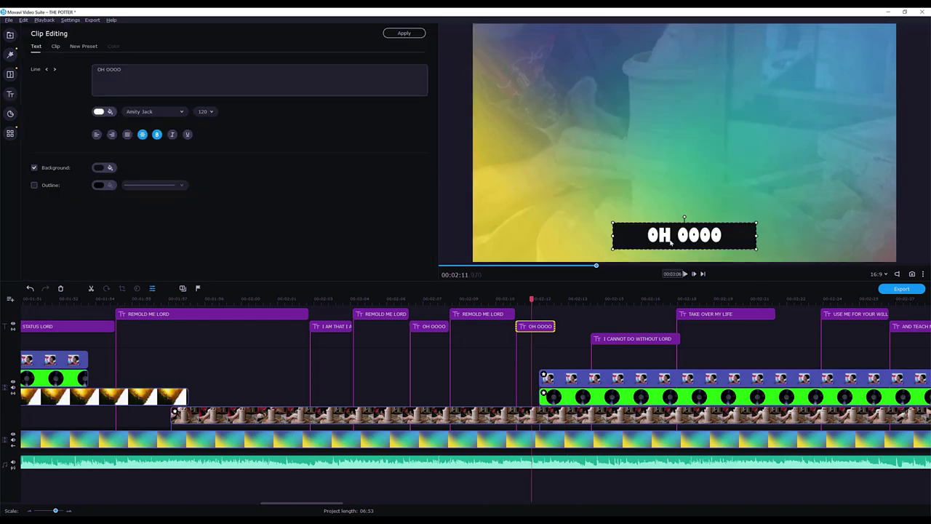
left_click(499, 299)
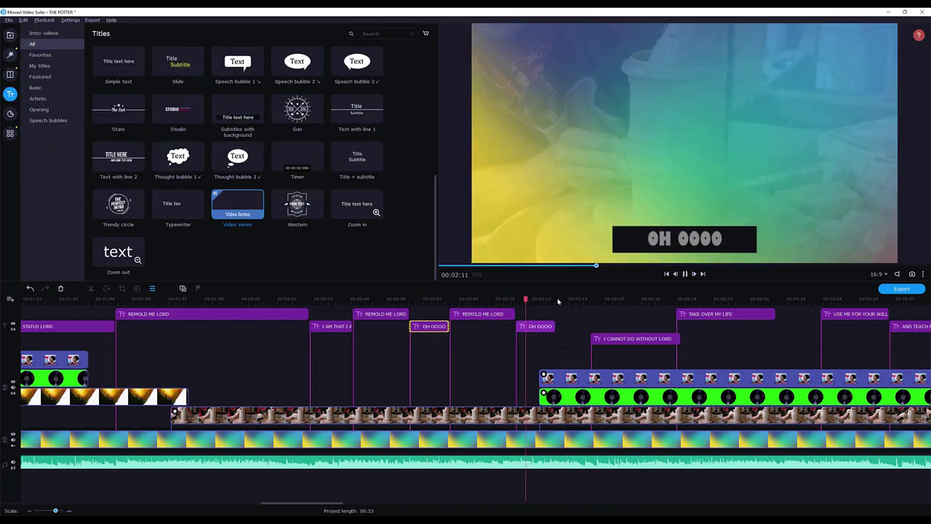
left_click_drag(613, 338, 562, 318)
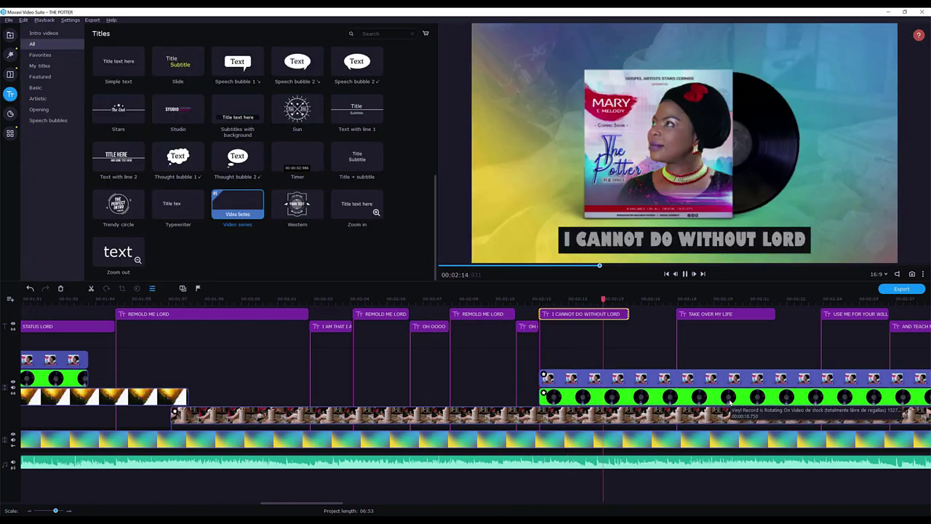
- Extend I CANNOT DO WITHOUT LORD to about 00:02:18.3, place TAKE OVER MY LIFE right after it on the lower row and play on
left_click_drag(692, 313, 691, 327)
left_click_drag(628, 314, 669, 326)
scroll(688, 312, "down", 1)
key("space")
scroll(806, 343, "down", 2)
- Paste a copied caption at about 00:02:35, replace its text with I HAVE TRIED MY VEST BEST and play it back
key("ctrl+c")
left_click(698, 341)
key("ctrl+v")
double_click(696, 339)
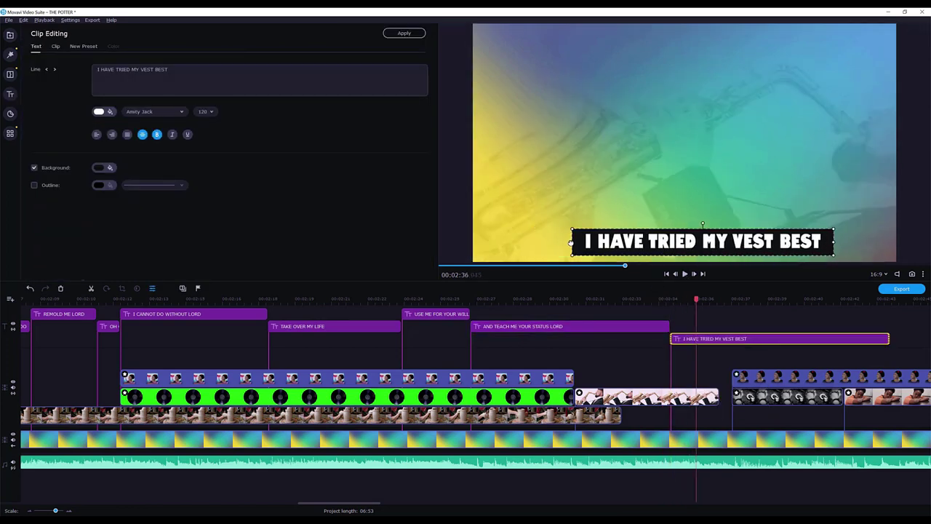
left_click(654, 299)
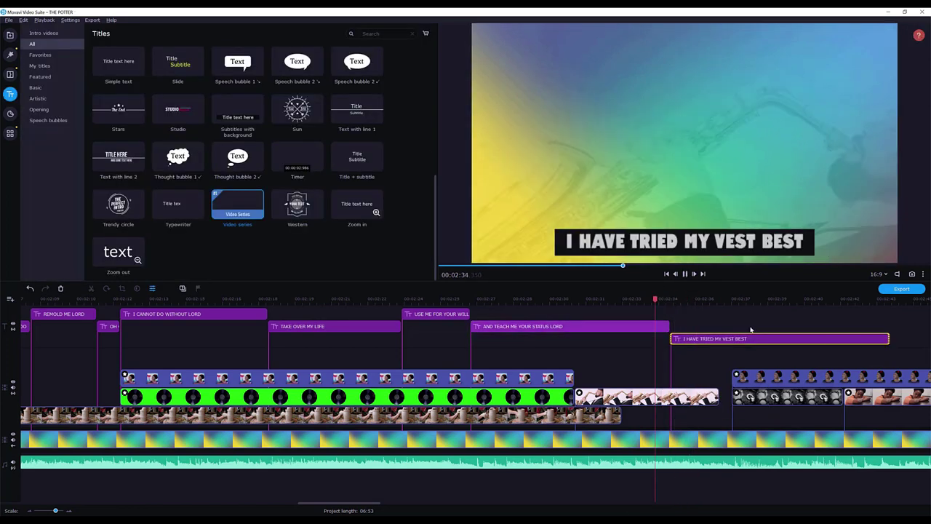
- Change the last caption's wording to I HAVE TRIED MY VESY BEST, save the project and play it back
scroll(753, 328, "down", 2)
double_click(500, 338)
key("BackSpace")
type("Y")
left_click(465, 299)
key("ctrl+s")
key("space")
- End the I HAVE TRIED MY VESY BEST caption at about 00:02:39.3 and follow it with one reading CRUSHED BEYOND WHAT I CAN STAND
left_click_drag(609, 338, 502, 338)
right_click(494, 337)
left_click(513, 422)
double_click(506, 326)
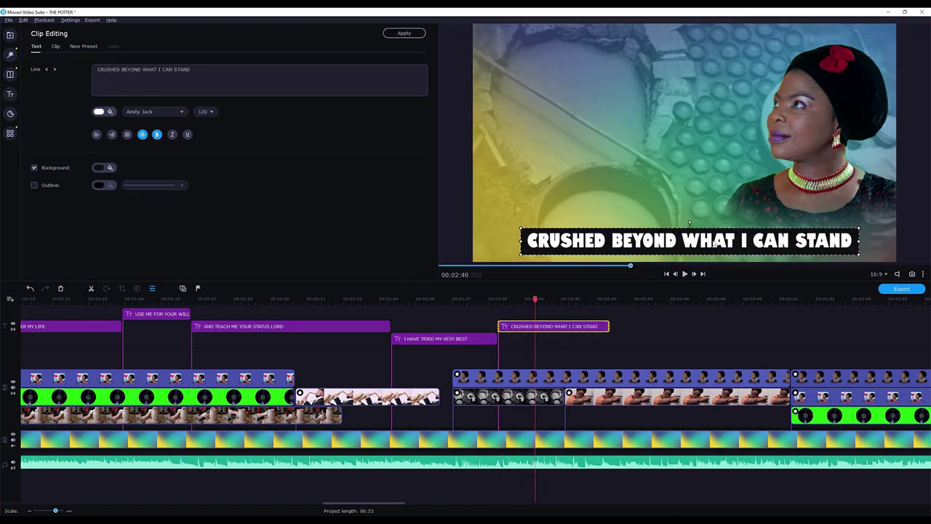
- Move the cut before CRUSHED BEYOND WHAT I CAN STAND to about 00:02:39.1 and end that caption at about 00:02:43.5
key("space")
left_click_drag(496, 339, 493, 339)
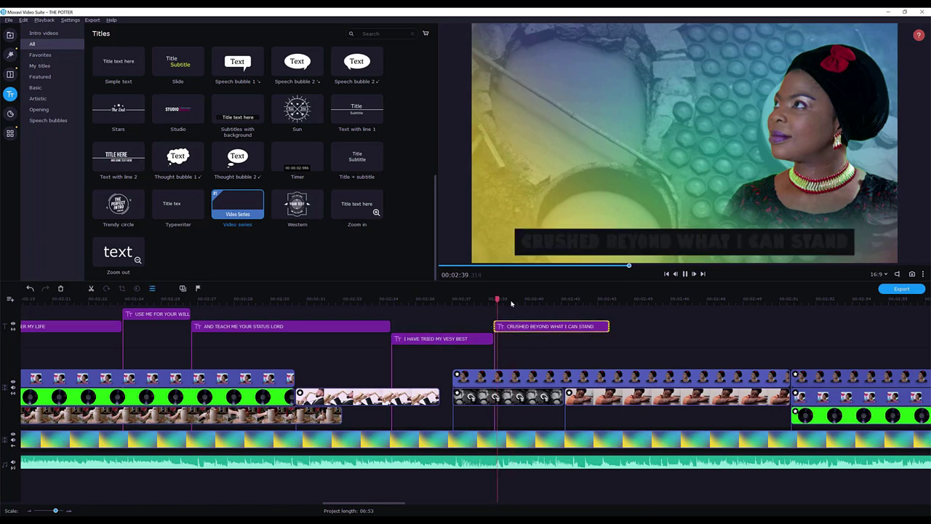
mouse_move(609, 326)
left_mouse_down()
mouse_move(586, 326)
mouse_move(600, 326)
left_mouse_up()
- Paste a copy of the caption at about 00:02:43.5, replace its text with STRENGHT FAILED ME and play it back
key("ctrl+v")
double_click(629, 338)
double_click(677, 240)
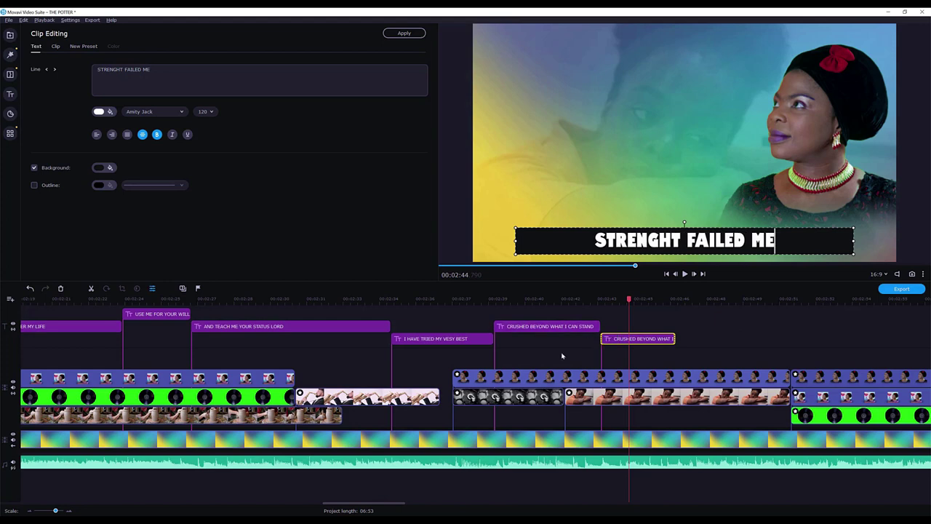
left_click(585, 299)
key("space")
- Save the project, correct the last caption to STRENGTH FAILED ME, fit its box to the text and play it back
key("ctrl+s")
double_click(638, 339)
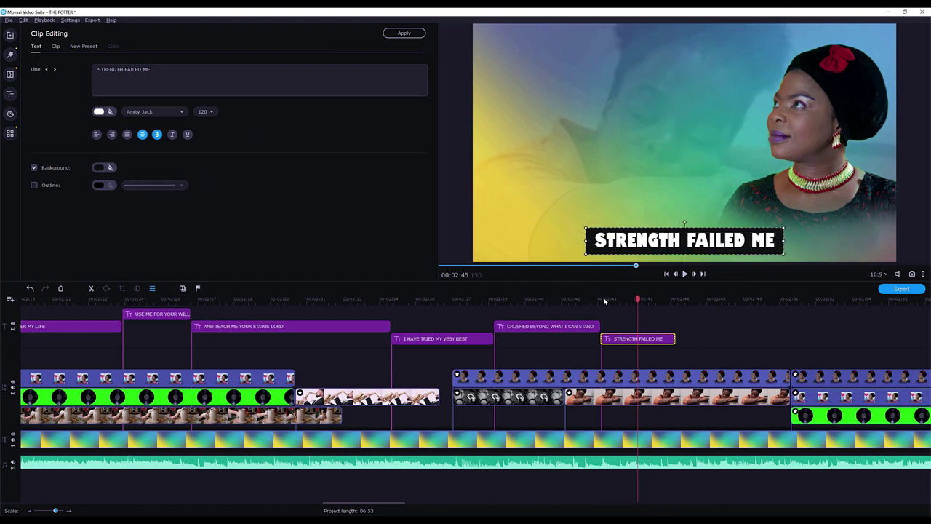
left_click(600, 300)
key("space")
- Paste a copy at about 00:02:46.7 reading LORD YOU ARE NEAR TO THE BROKEN HEARTED, set its font size to 100 and save the project
key("ctrl+c")
key("ctrl+v")
double_click(696, 326)
double_click(728, 243)
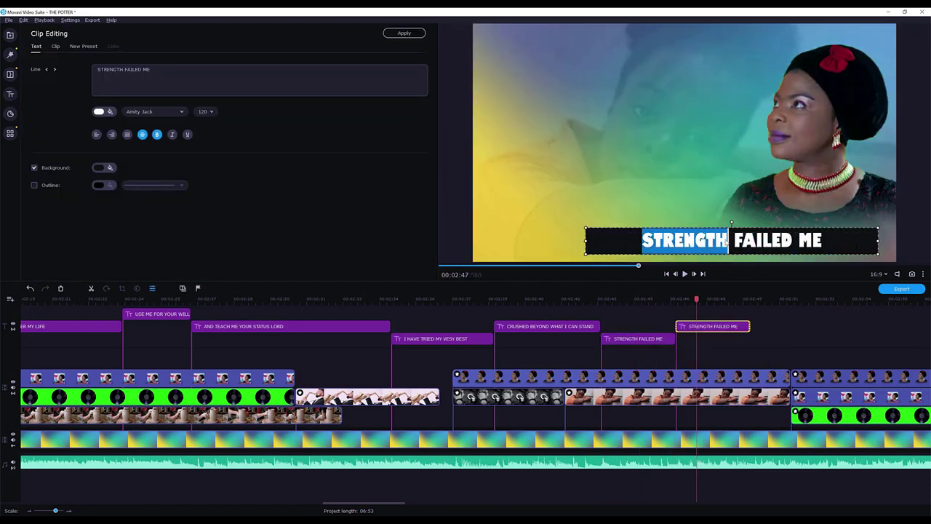
key("ctrl+a")
left_click(209, 111)
left_click(206, 205)
key("ctrl+s")
- Play back the STRENGTH FAILED ME line and move the cut to the next caption to about 00:02:46.6
left_click(644, 300)
key("space")
left_click(648, 300)
key("space")
left_click_drag(671, 325, 674, 339)
left_click(678, 299)
key("space")
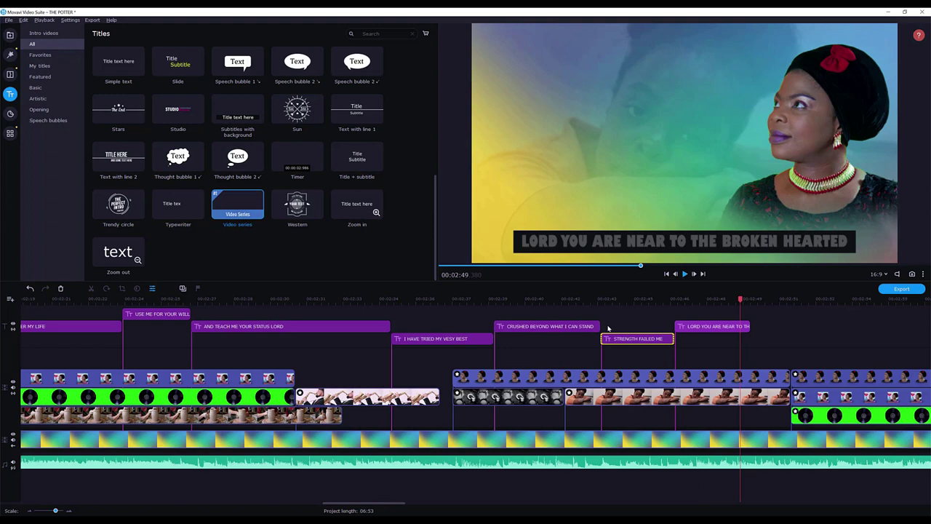
- Paste a copy of CRUSHED BEYOND WHAT I CAN STAND at about 00:02:50.3 and replace its text with I NEED YOU LORD, REMOLD ME
scroll(608, 328, "down", 2)
left_click(680, 299)
left_click(427, 326)
key("ctrl+c")
left_click(654, 335)
key("ctrl+v")
left_click_drag(662, 338, 633, 338)
left_click(600, 300)
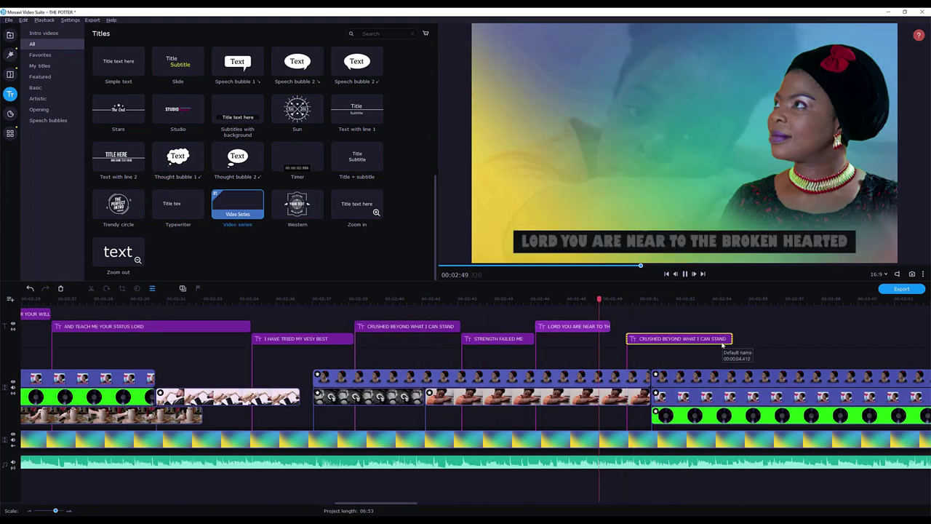
double_click(703, 244)
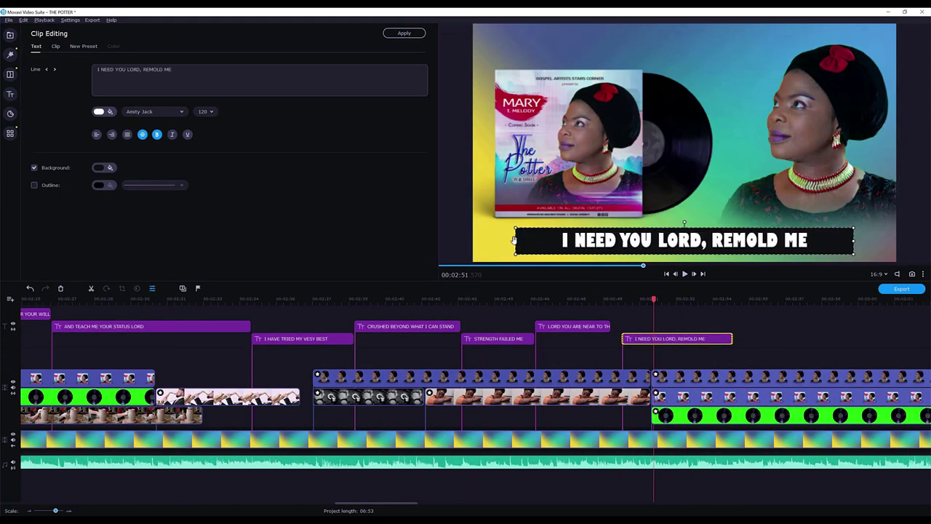
- Shorten the last caption's text to I NEED YOU LORD and extend the preceding LORD YOU ARE NEAR caption to about 00:02:50.3
left_click(497, 330)
scroll(497, 330, "up", 8)
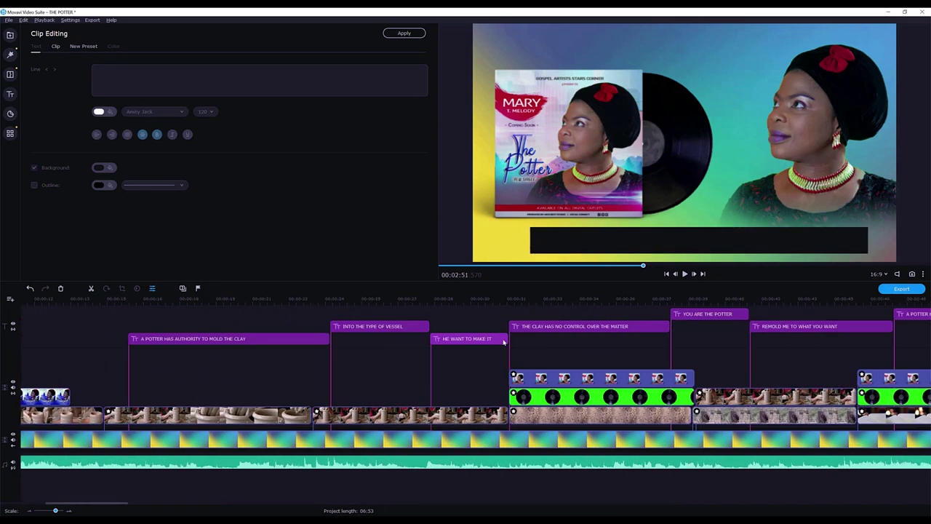
scroll(553, 329, "down", 10)
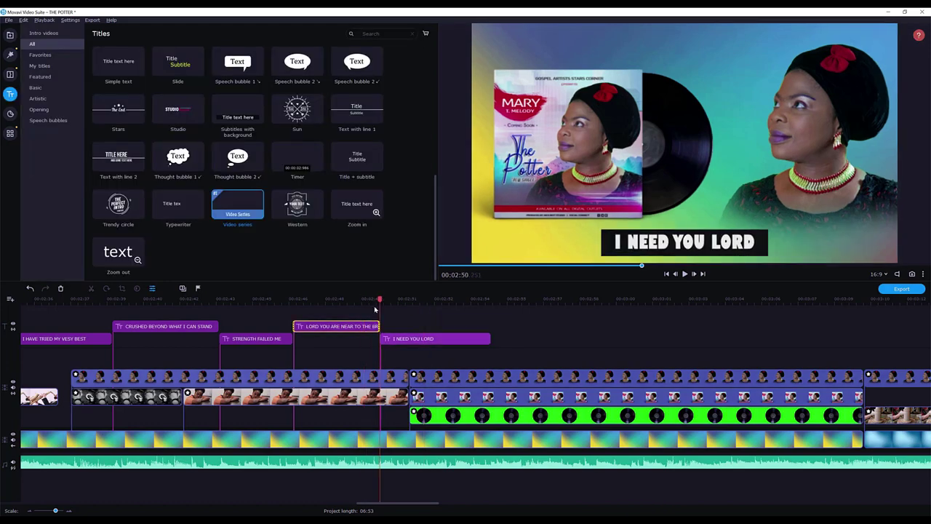
- Play back the I NEED YOU LORD line and trim its caption to end at about 00:02:52.2
left_click(367, 306)
key("space")
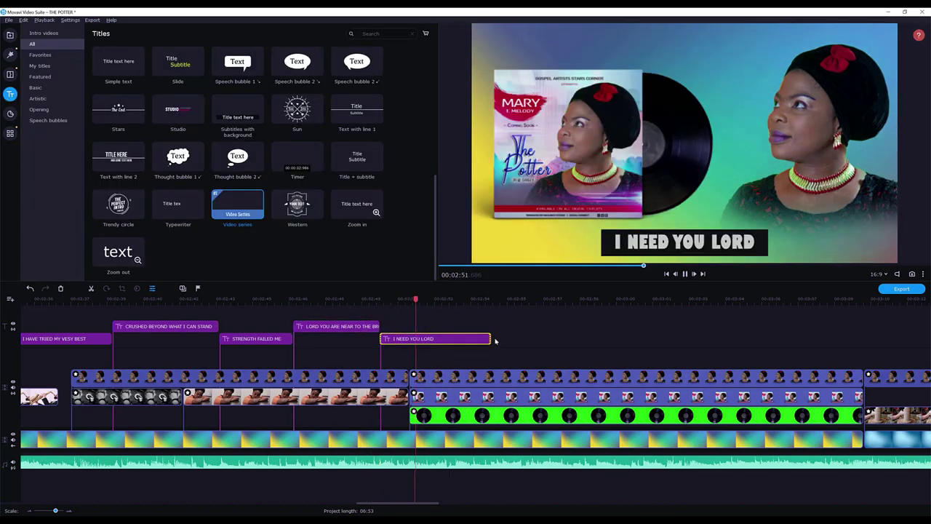
left_click_drag(491, 339, 428, 339)
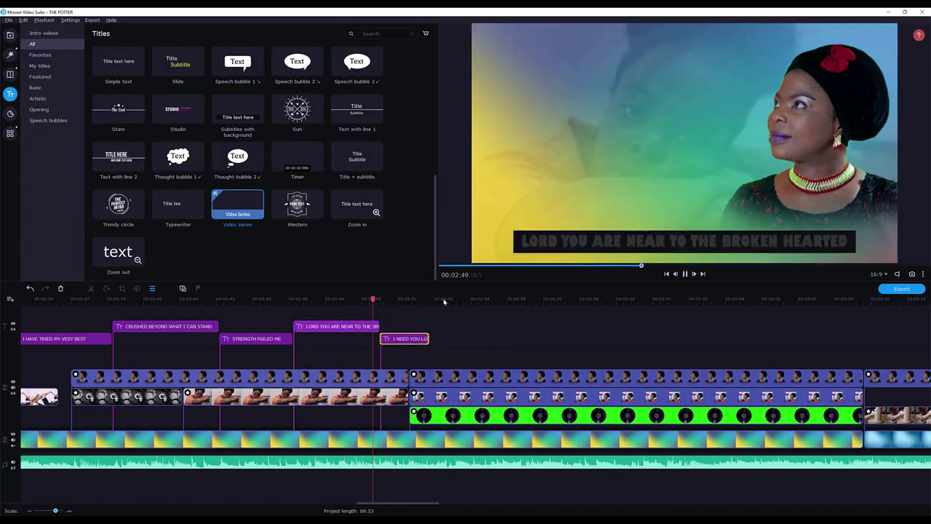
key("space")
- Duplicate the I NEED YOU LORD caption right after itself and replace the copy's text with REMOLD ME
left_click_drag(316, 326, 455, 327)
right_click(413, 337)
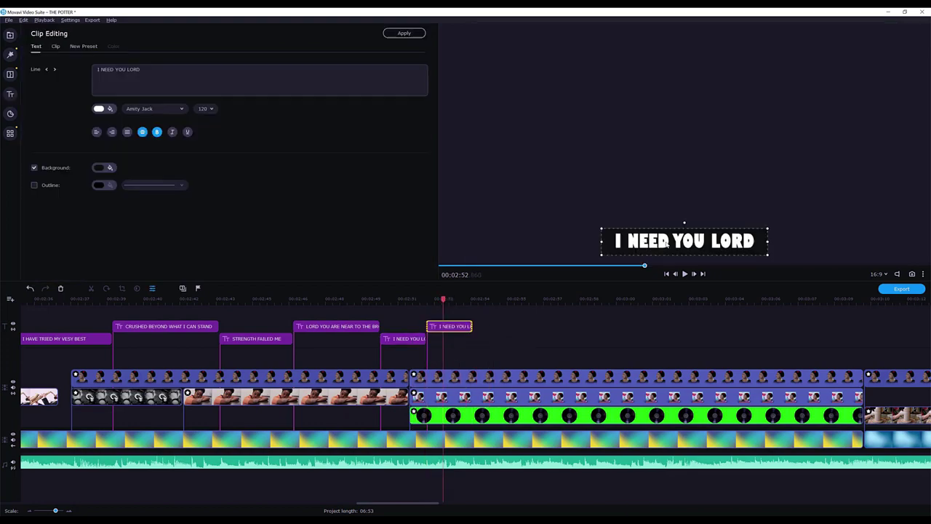
type("REMOLD ME")
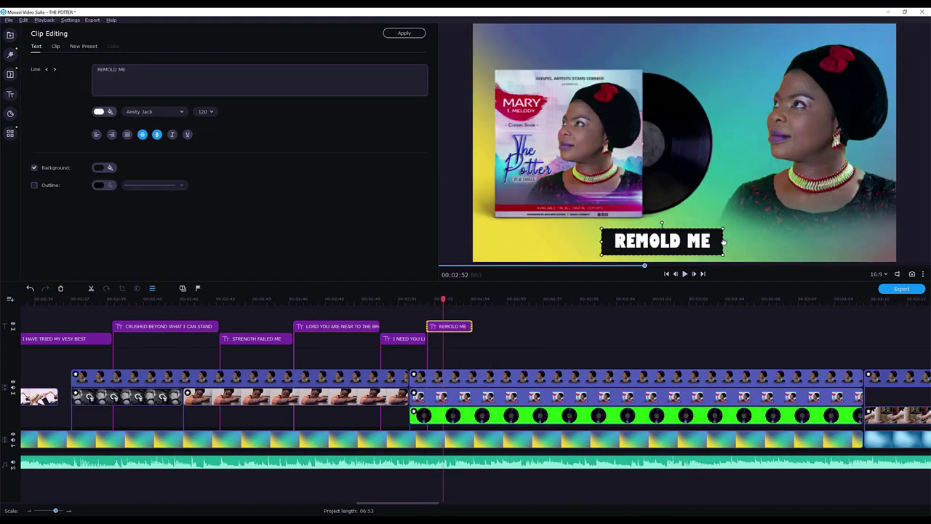
- Paste a copy of the LORD YOU ARE NEAR caption after REMOLD ME, starting at about 00:02:54.9, reading TO THE KIND OF VESSEL YOU NEED
left_click(337, 326)
key("ctrl+c")
left_click(498, 327)
key("ctrl+v")
left_click_drag(518, 326, 492, 338)
double_click(496, 339)
double_click(658, 245)
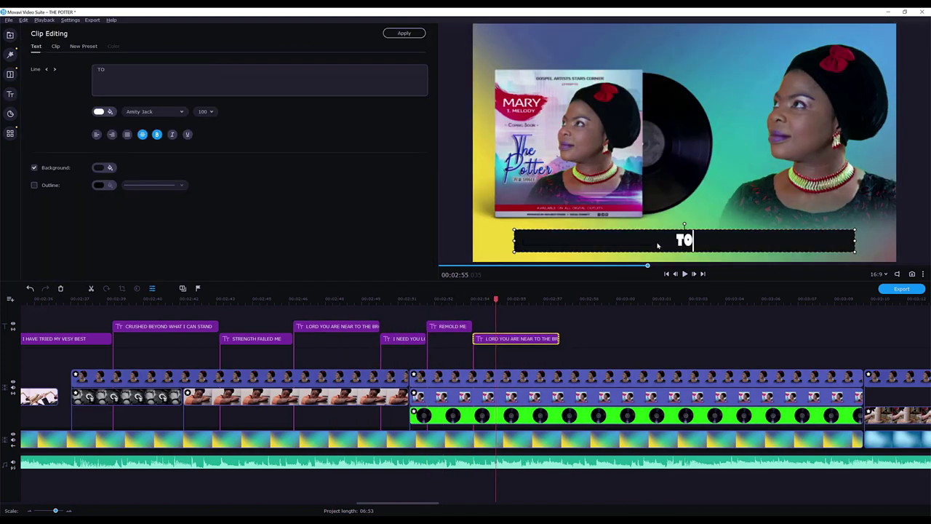
left_click(456, 301)
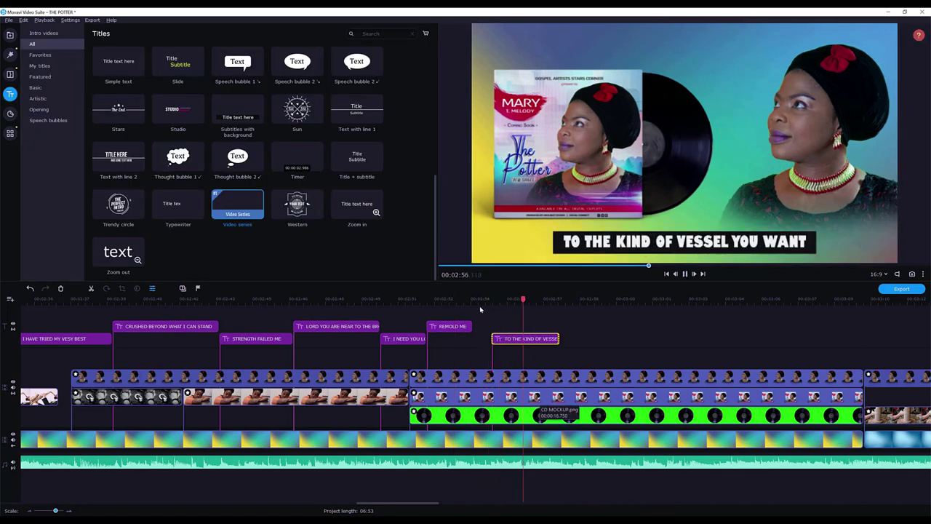
double_click(783, 241)
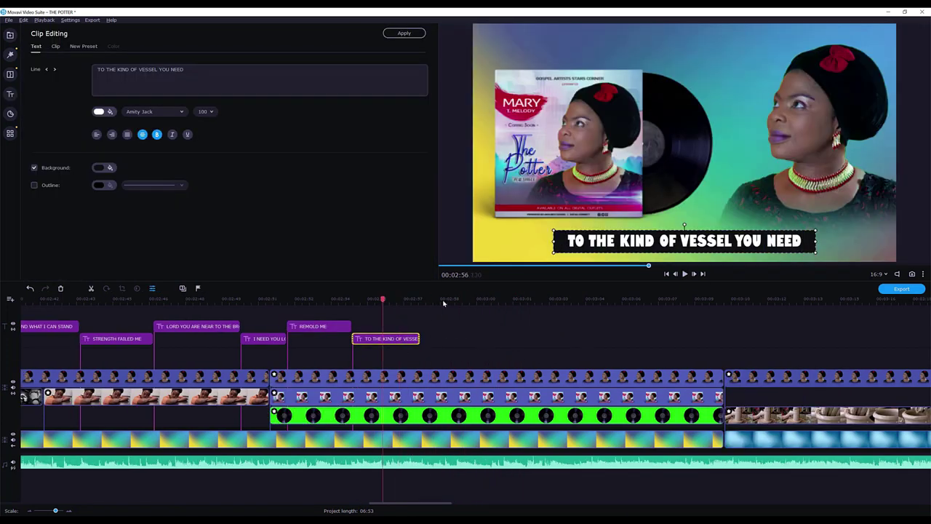
- Add the caption I AM YOURS, TAKE OVER MY LIFE up to about 00:03:04.8 and paste the earlier REMOLD ME LORD caption sequence right after it
left_click(443, 301)
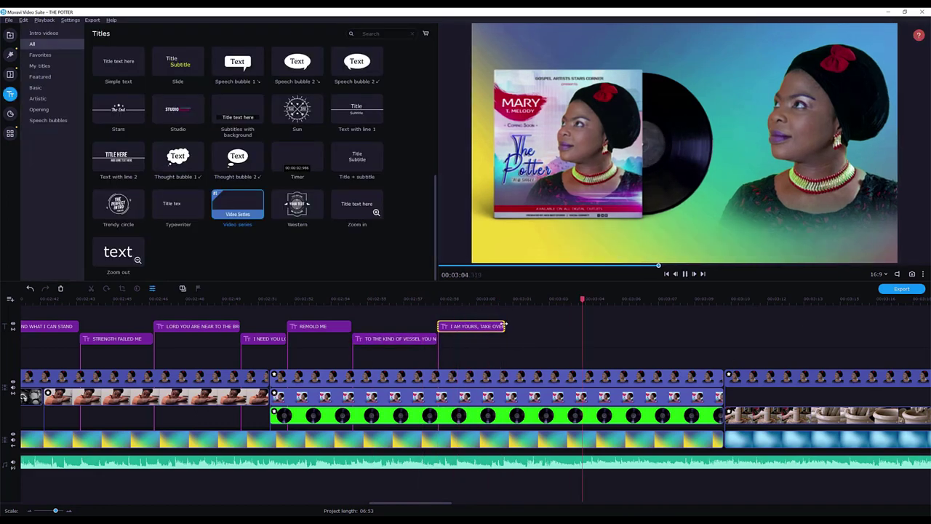
scroll(341, 354, "up", 10)
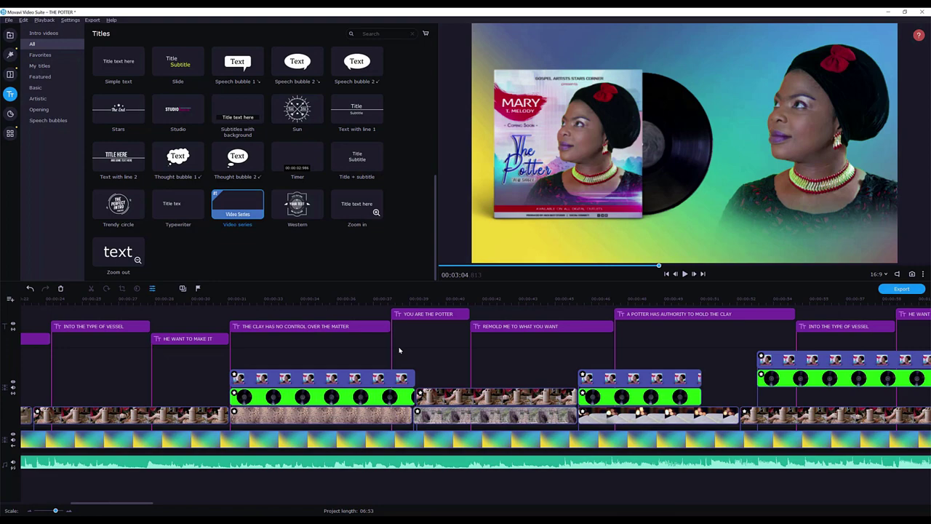
scroll(438, 351, "down", 4)
left_click(280, 326)
scroll(382, 336, "up", 1)
left_click_drag(135, 342, 819, 345)
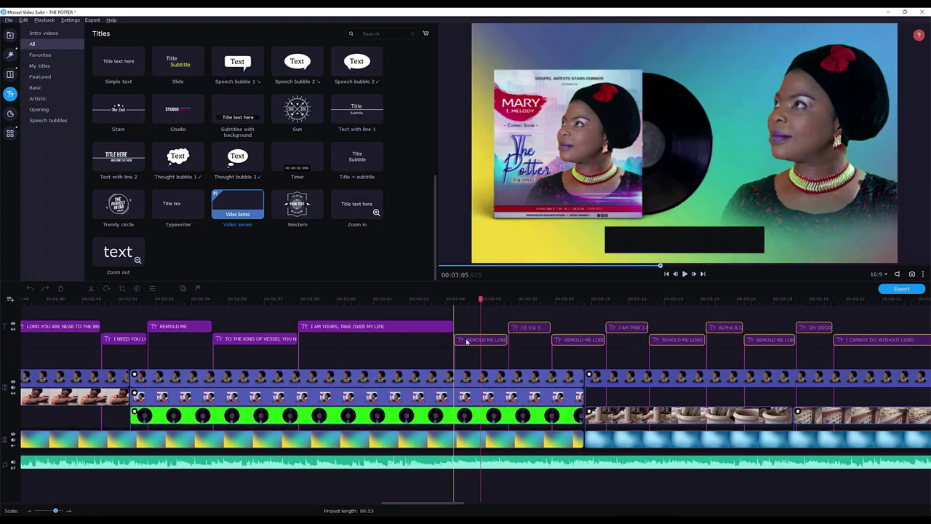
left_click(438, 304)
key("space")
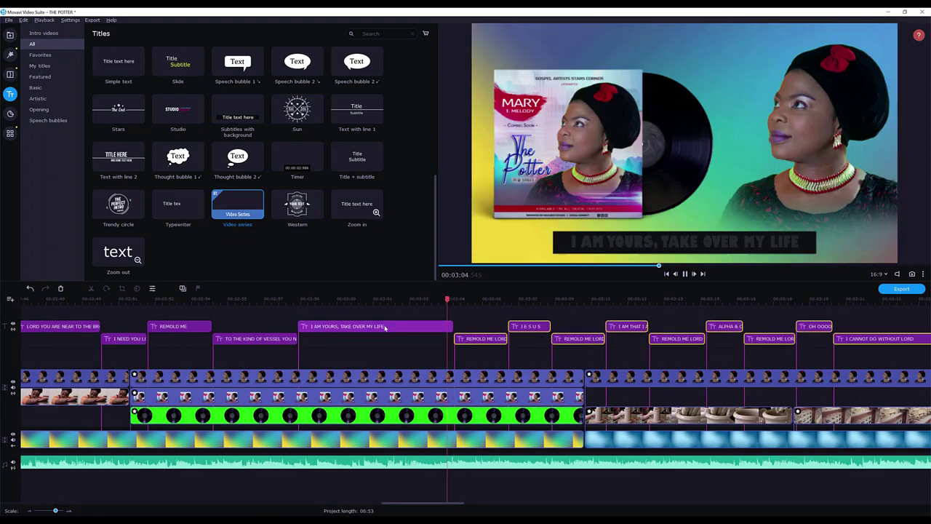
key("space")
- Delete the pasted sequence's first REMOLD ME LORD and J E S U S captions and move the rest directly after I AM YOURS, TAKE OVER MY LIFE
left_click(530, 331)
left_click_drag(270, 316, 924, 352)
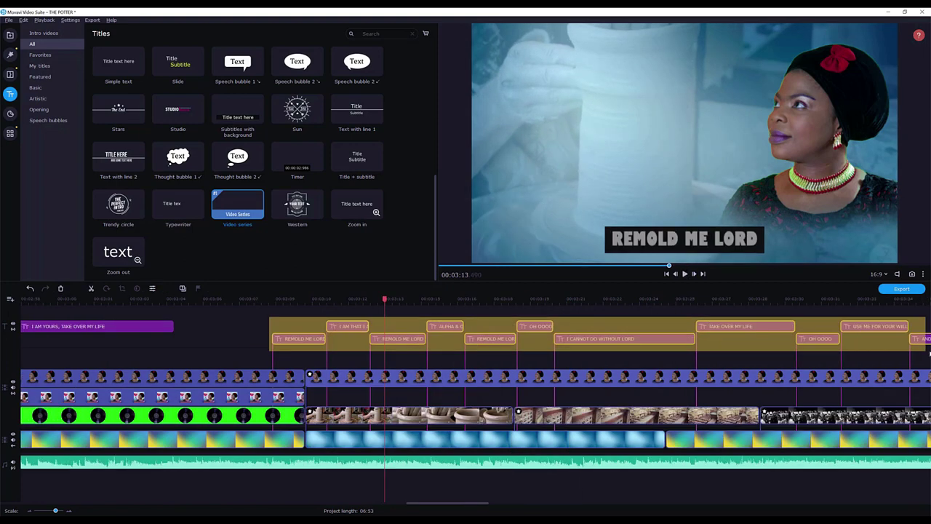
scroll(441, 346, "up", 5)
scroll(368, 353, "down", 3)
left_click_drag(630, 338, 533, 338)
left_click(511, 301)
key("space")
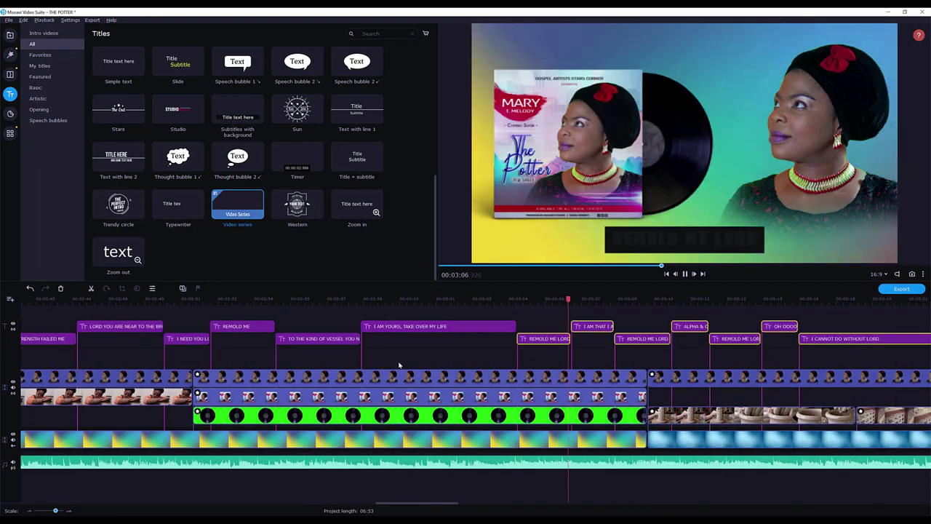
scroll(396, 342, "right", 2)
left_click(393, 300)
left_click_drag(452, 313, 869, 353)
scroll(663, 343, "down", 4)
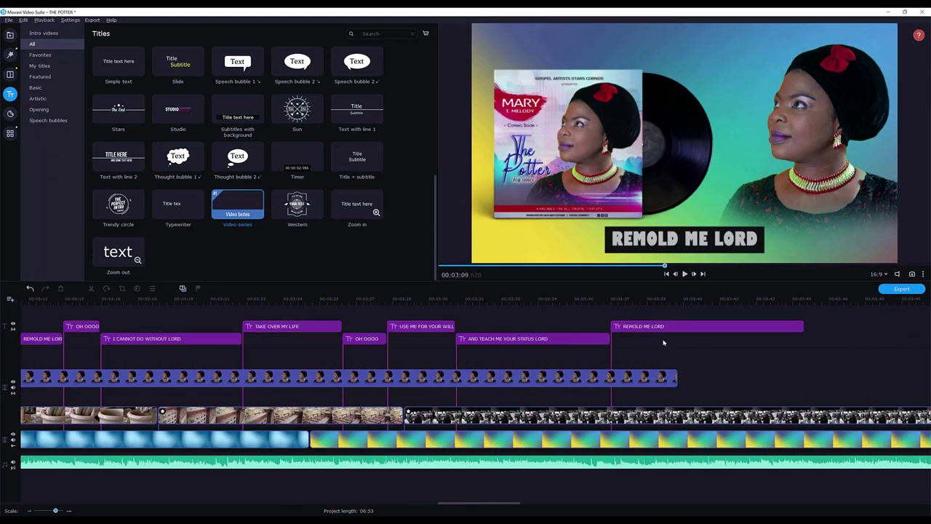
scroll(502, 349, "up", 9)
scroll(437, 353, "down", 5)
left_click(426, 353)
scroll(426, 353, "up", 5)
scroll(509, 351, "down", 4)
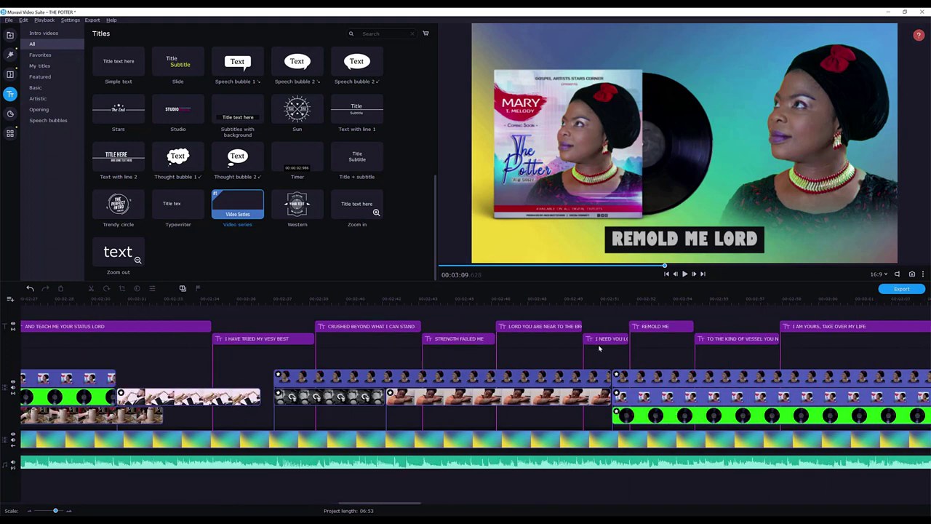
- Move the captions from I AM THAT I AM onward to start at about 00:03:08.9 and extend the preceding REMOLD ME LORD caption to meet them
scroll(803, 354, "down", 5)
left_click_drag(608, 313, 803, 354)
scroll(803, 353, "up", 5)
left_click_drag(618, 339, 680, 339)
left_click(478, 301)
left_click_drag(512, 327, 496, 327)
key("space")
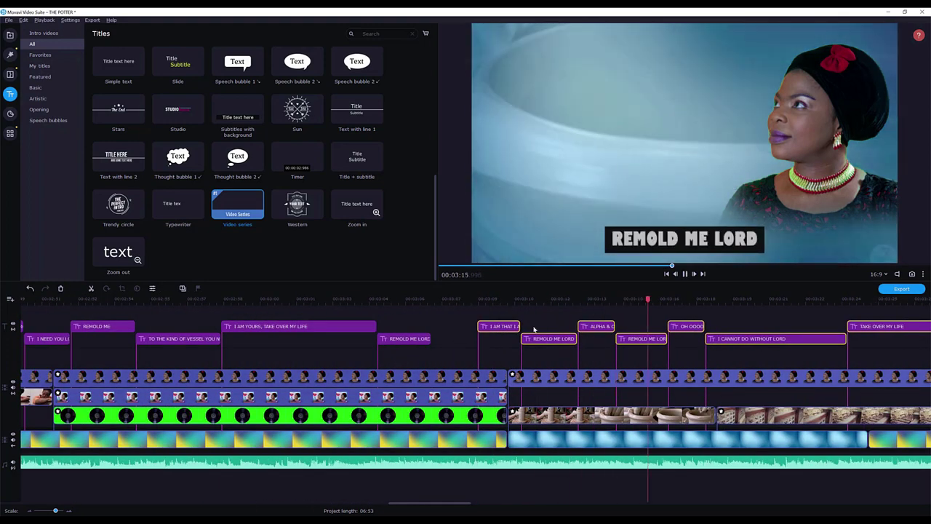
left_click(429, 339)
- Change the text of the pasted ALPHA & OMEGA caption to LORD OF HOST and play back the line
double_click(595, 325)
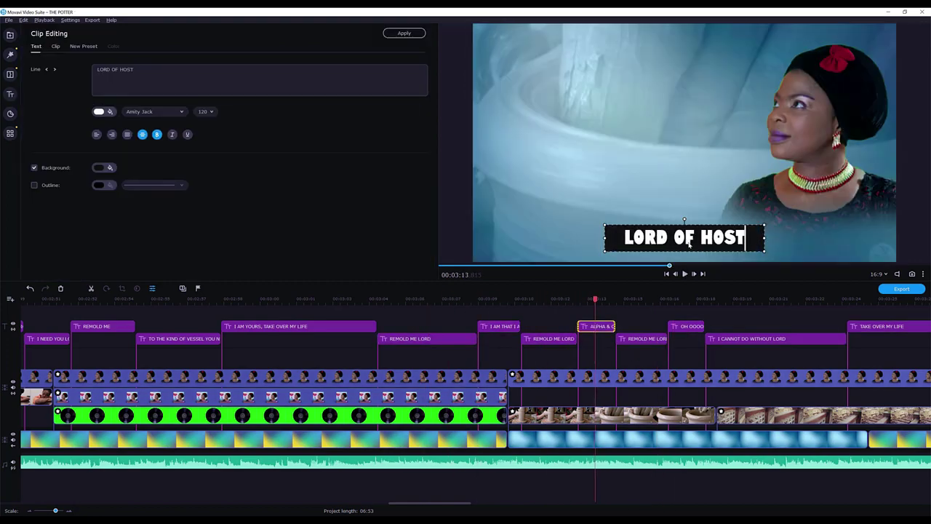
left_click(569, 302)
key("space")
scroll(703, 399, "down", 2)
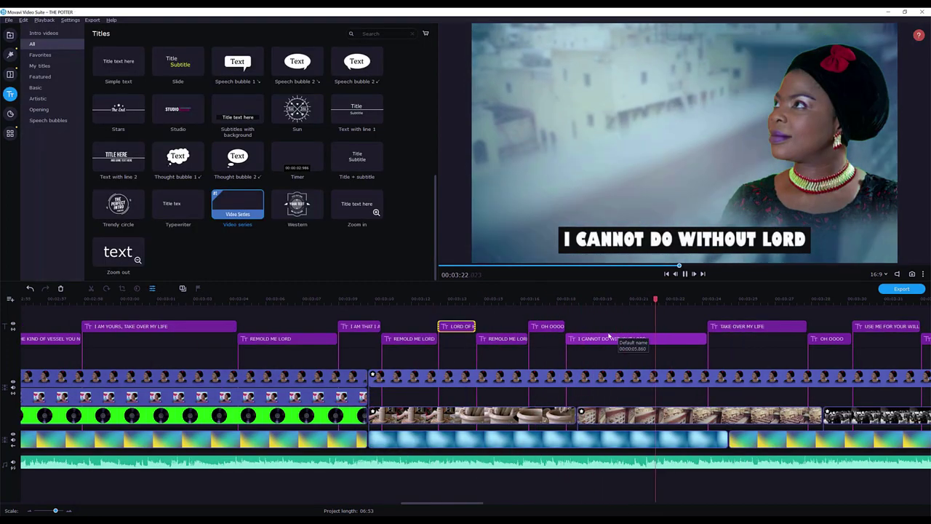
- Replace the text of the OH OOOO caption before I CANNOT DO WITHOUT LORD with I AM THAT I AM and play it back
double_click(546, 326)
type("I AM THAT I AM")
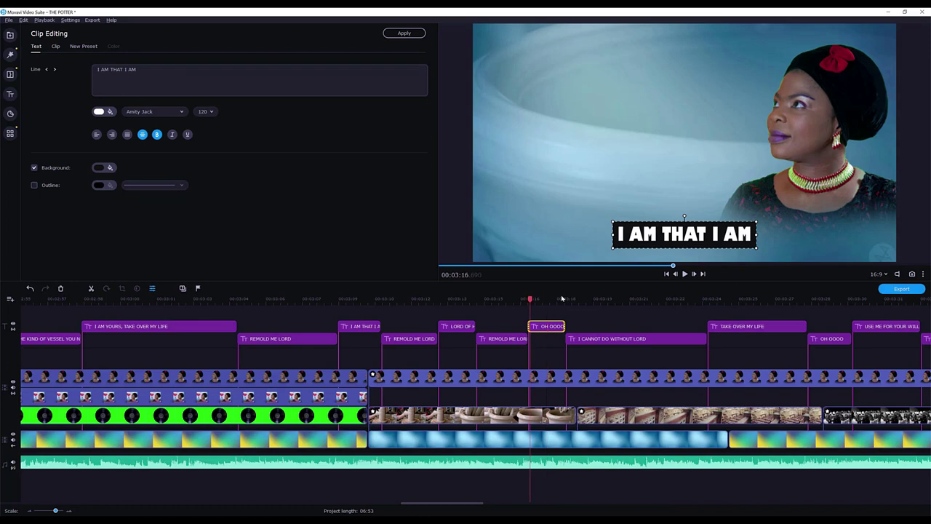
key("Escape")
key("space")
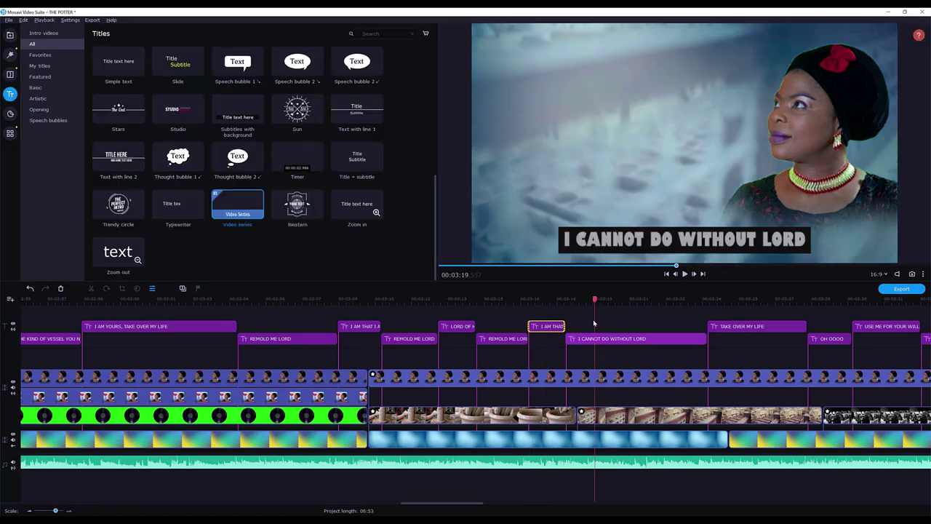
scroll(581, 336, "down", 2)
- Split the extended REMOLD ME LORD caption around the second I AM THAT I AM caption and delete the overlapping middle piece
left_click(526, 301)
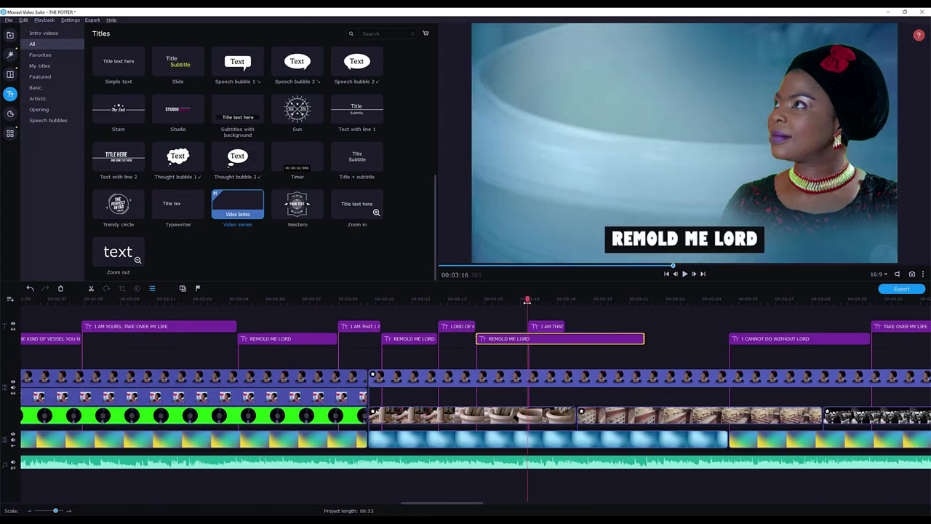
left_click_drag(538, 298, 566, 298)
key("ctrl+b")
double_click(544, 338)
key("Delete")
- Play back the passage and move I CANNOT DO WITHOUT LORD directly after the new REMOLD ME LORD caption, starting at about 00:03:21.8
left_click(477, 299)
key("space")
scroll(553, 314, "down", 2)
left_click_drag(608, 338, 528, 326)
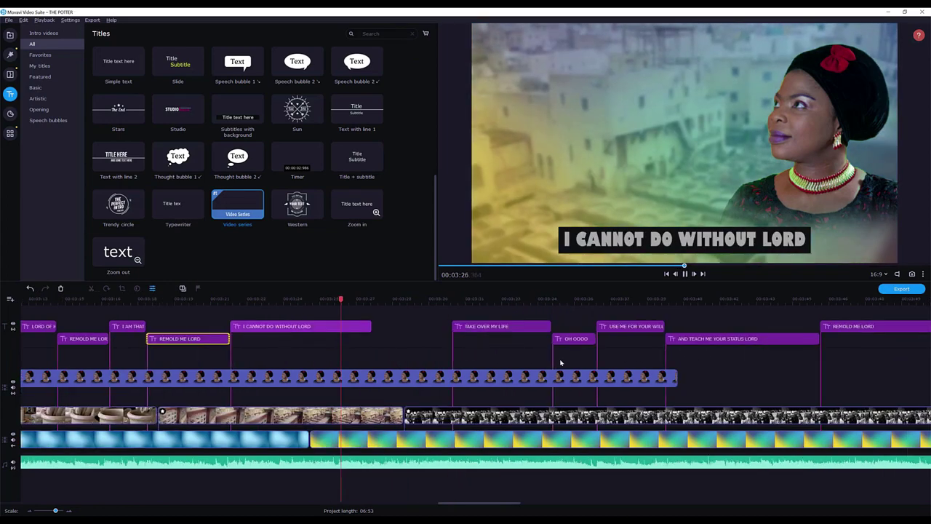
- Change the I CANNOT DO WITHOUT LORD caption's text to I CANNOT DO IT ALONE and set its end to about 00:03:28.0
double_click(717, 238)
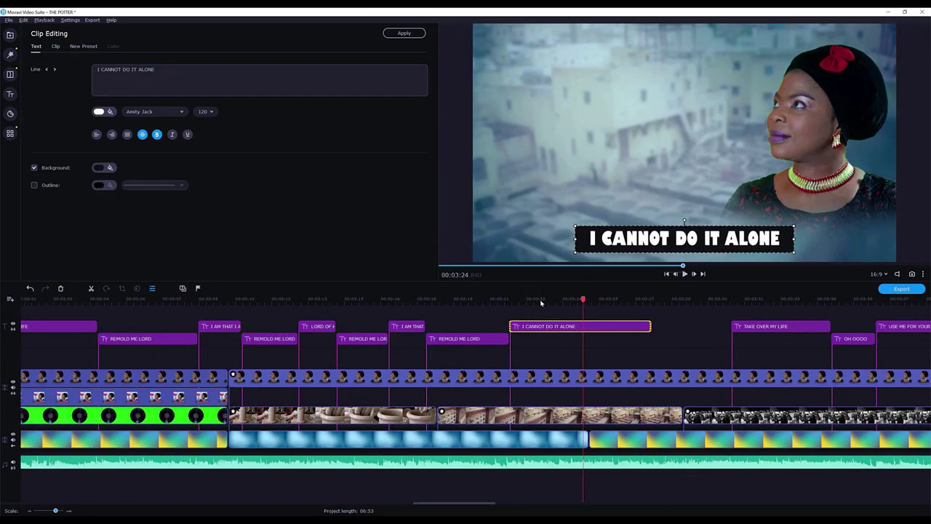
key("space")
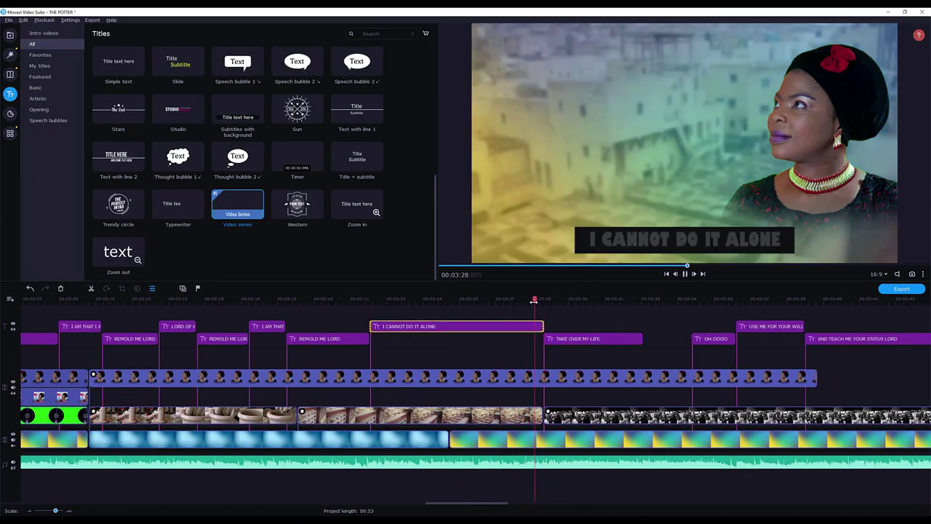
left_click_drag(542, 326, 530, 326)
- Retime the captions from TAKE OVER MY LIFE to the final REMOLD ME LORD so they run back to back from about 00:03:28.0
left_click_drag(545, 338, 527, 327)
left_click(553, 338)
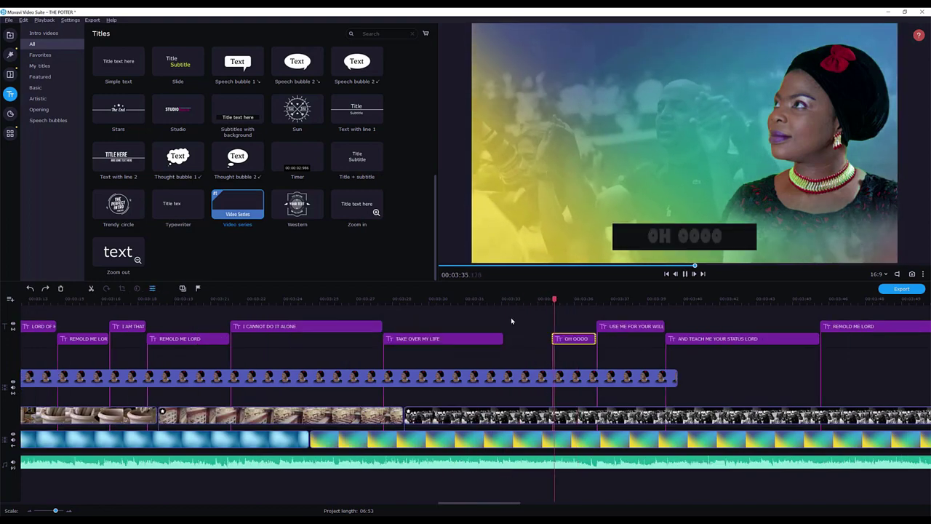
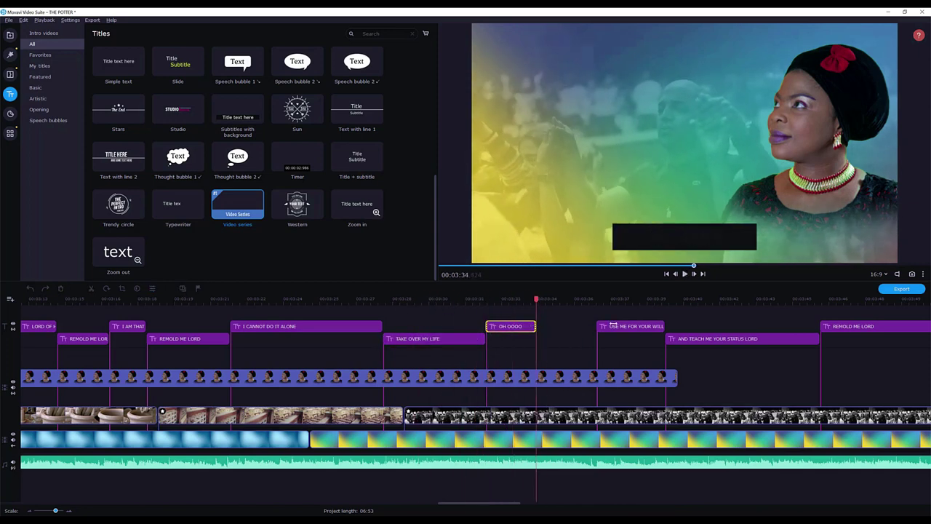
left_click_drag(790, 338, 728, 326)
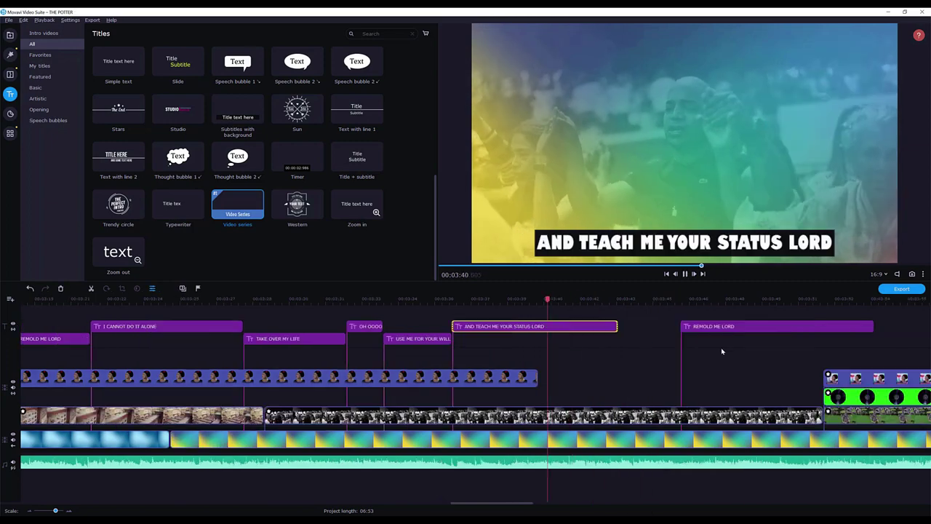
left_click_drag(693, 328, 630, 339)
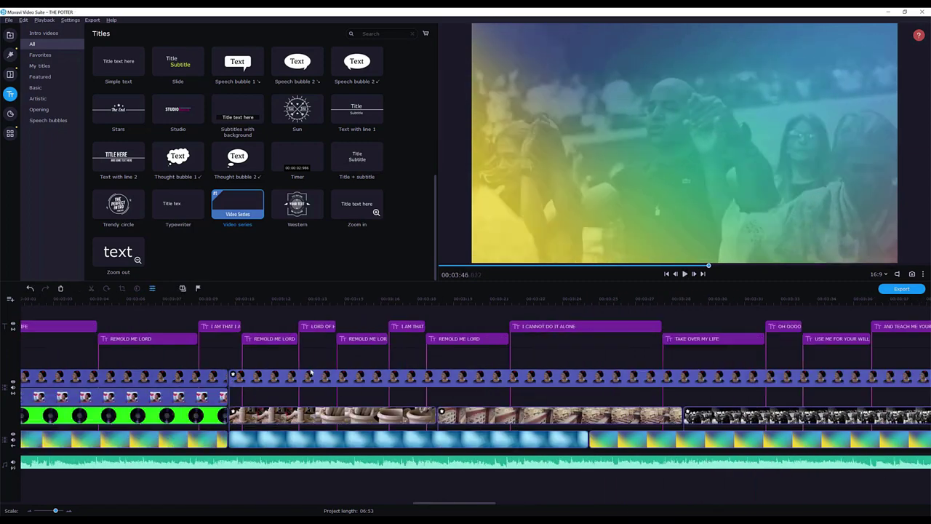
- Copy the captions from I AM THAT I AM through AND TEACH ME YOUR STATUS LORD and place the copies starting at about 00:03:47.7
left_click_drag(221, 308, 787, 351)
scroll(780, 356, "right", 1)
right_click(785, 325)
left_click(796, 401)
left_click_drag(603, 329, 572, 326)
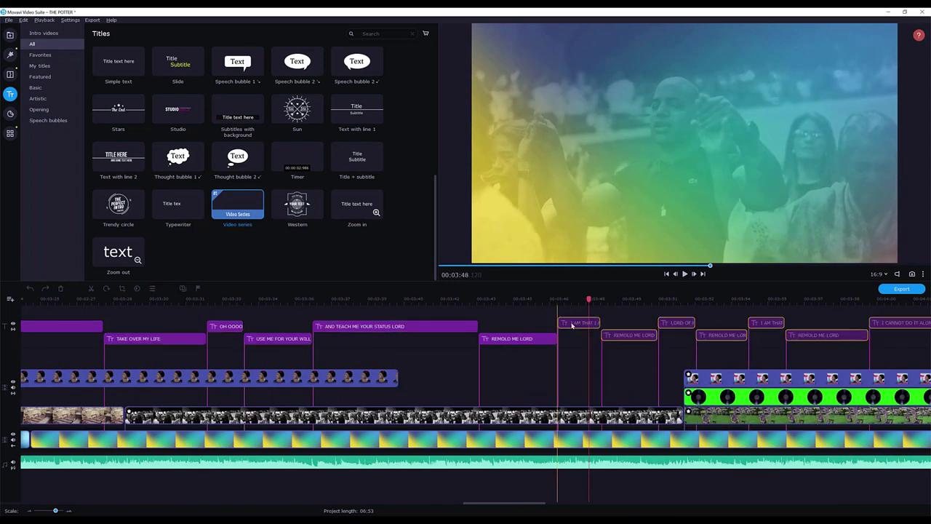
key("space")
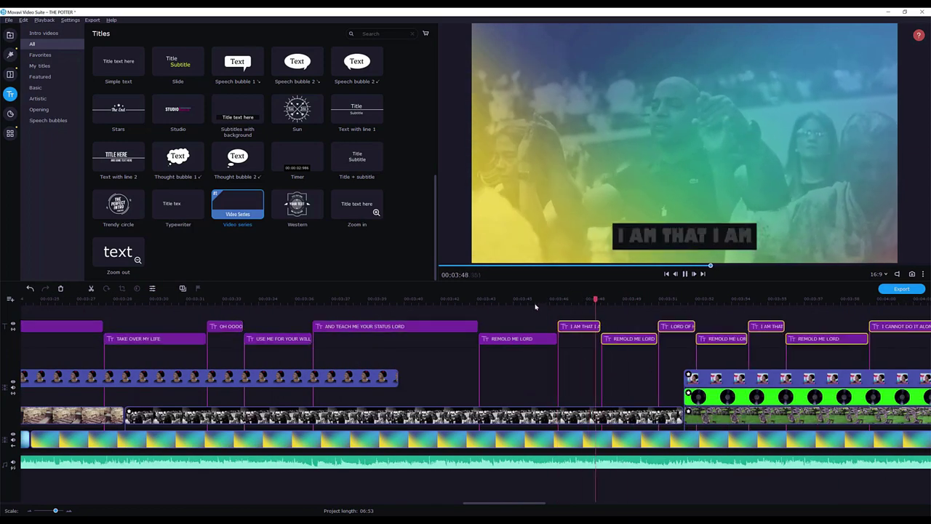
left_click(571, 301)
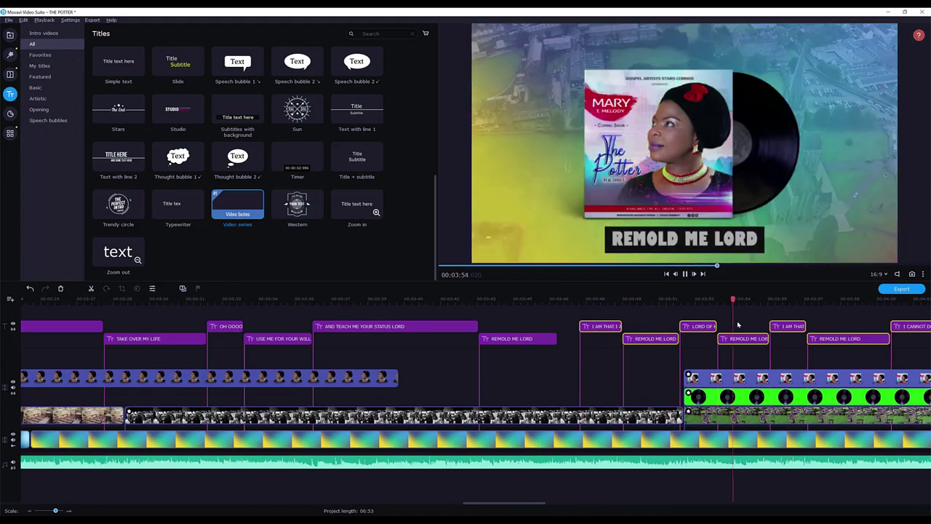
- Replace the text of the copied LORD OF HOST caption with T O N G U E S
double_click(688, 324)
type("TONGU")
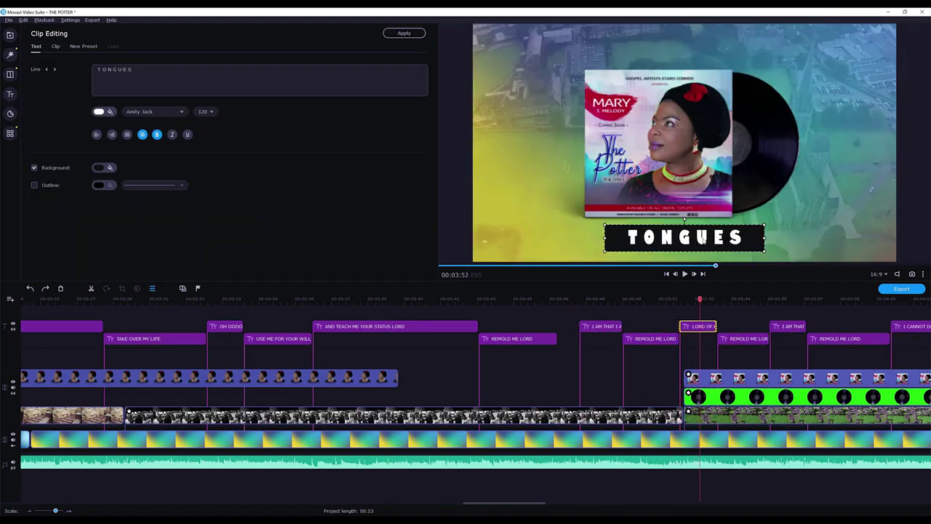
left_click(404, 33)
- Play back the line, extend the REMOLD ME LORD caption to meet the copied I AM THAT I AM caption, and save the project
left_click(436, 301)
key("space")
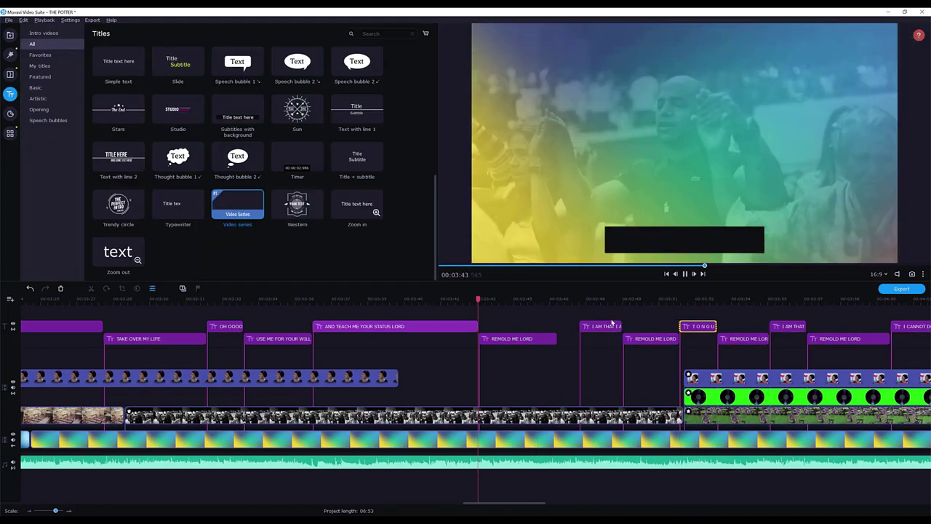
left_click_drag(555, 338, 579, 338)
scroll(645, 364, "down", 3)
key("ctrl+s")
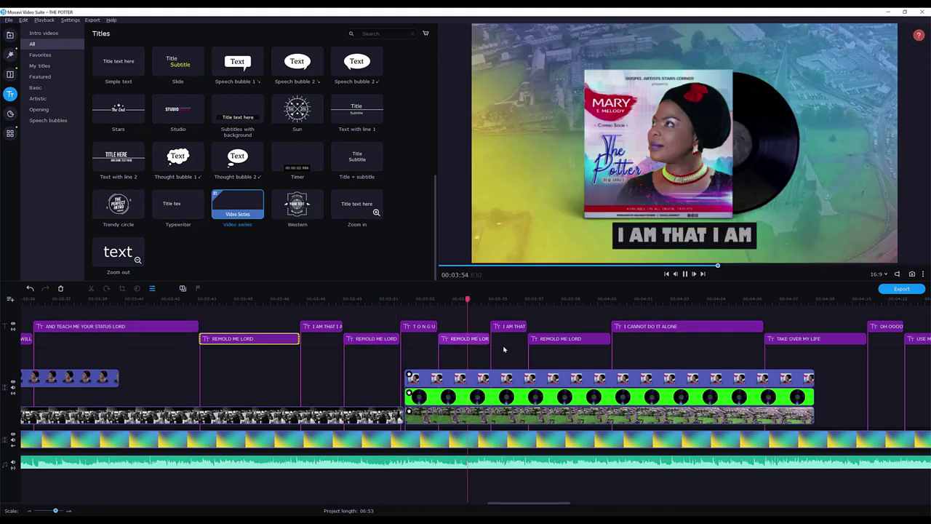
- Trim the REMOLD ME LORD caption after T O N G U E S to about 00:03:55 and start the following I AM THAT I AM there
left_click_drag(489, 338, 487, 339)
left_click_drag(492, 326, 479, 339)
left_click(474, 304)
key("space")
left_click_drag(487, 326, 480, 325)
key("space")
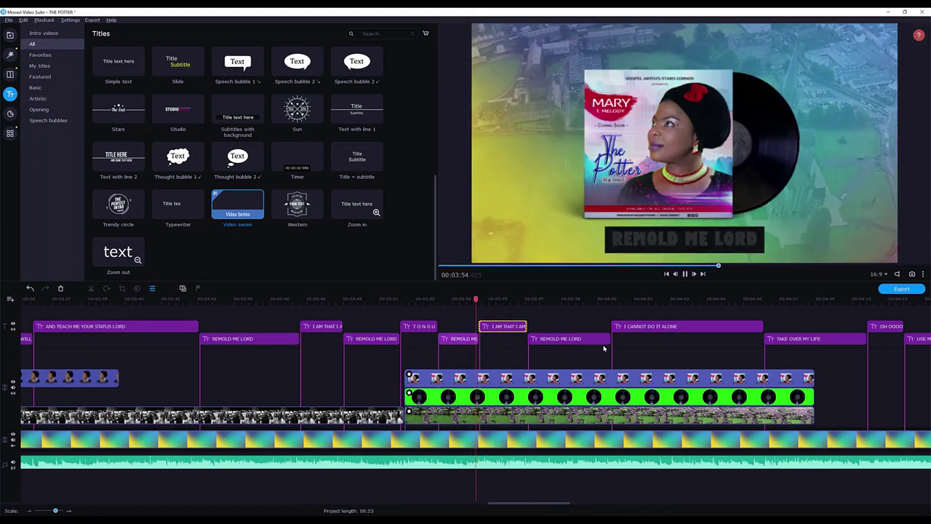
key("space")
- Fill the background track with aerial field footage from about 00:04:08.9 to 00:04:22.2, up to the saxophone clip
scroll(752, 393, "down", 3)
scroll(752, 393, "up", 2)
scroll(752, 393, "down", 1)
scroll(752, 393, "up", 1)
left_click(393, 415)
left_click(328, 301)
scroll(364, 342, "up", 1)
left_click_drag(534, 415, 377, 414)
left_click_drag(297, 417, 783, 417)
left_click_drag(374, 415, 597, 416)
scroll(596, 415, "down", 2)
left_click_drag(511, 414, 335, 415)
right_click(403, 408)
left_click(422, 441)
left_click_drag(405, 416, 552, 415)
left_click_drag(335, 415, 551, 416)
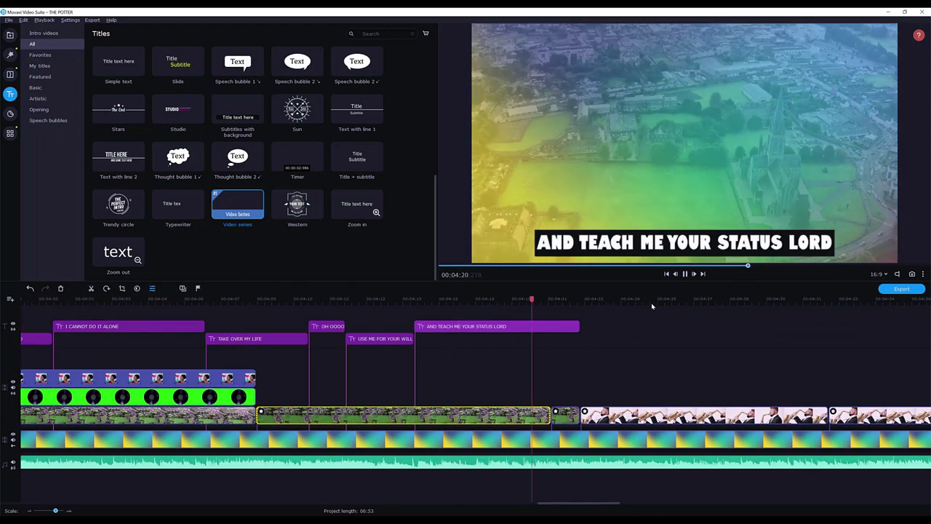
- Paste a copy of the AND TEACH ME YOUR STATUS LORD caption at about 00:04:30.3 and change its text to YOU ARE THE POTTER JESUS
left_click(651, 303)
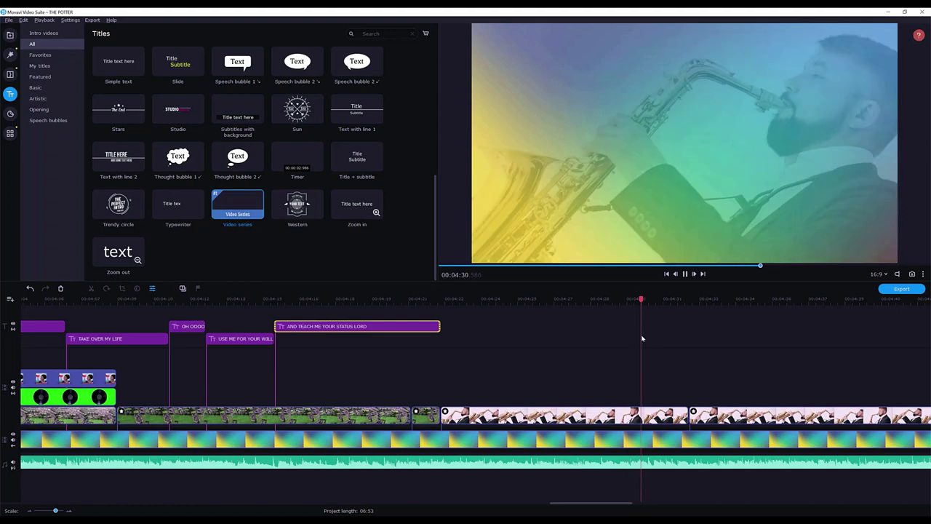
key("ctrl+v")
double_click(665, 327)
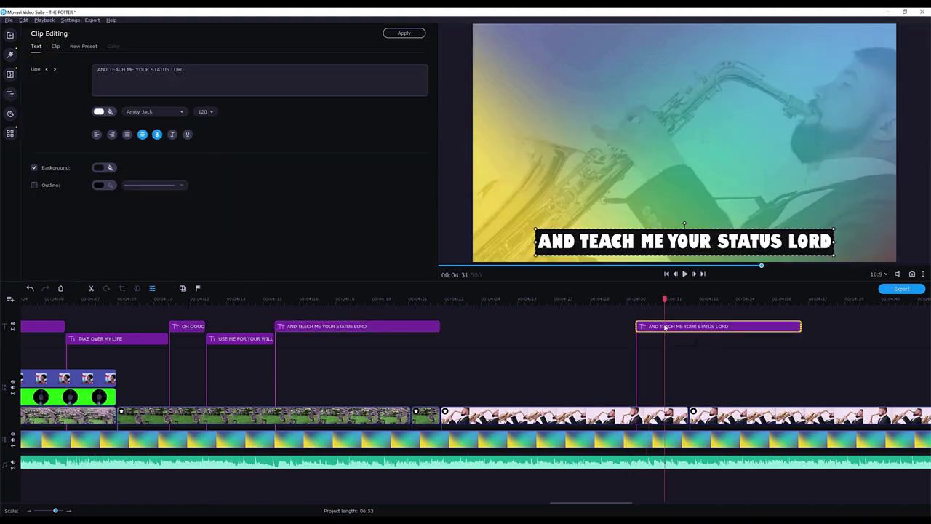
left_click(624, 299)
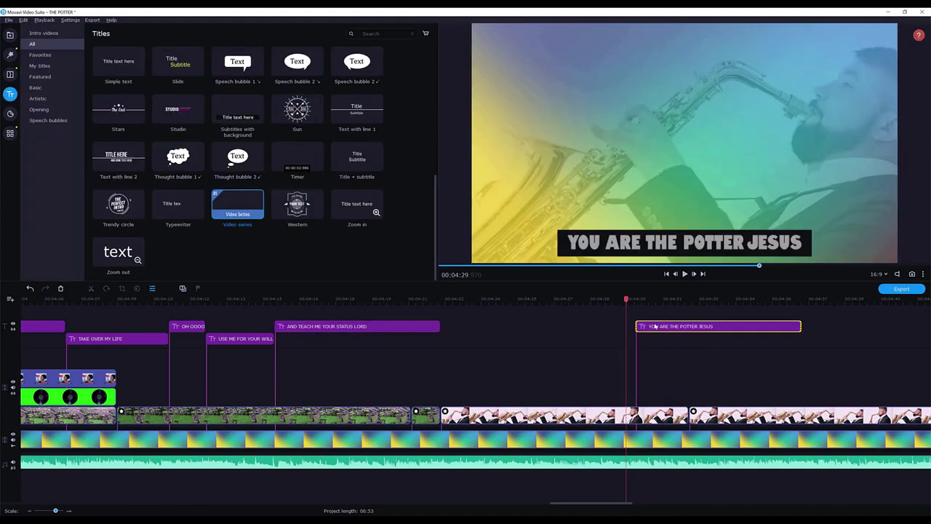
- Trim the YOU ARE THE POTTER JESUS caption to end near 00:04:35, followed by a copy reading I AM YOUR CLAY in a narrower box
left_click_drag(655, 326, 655, 338)
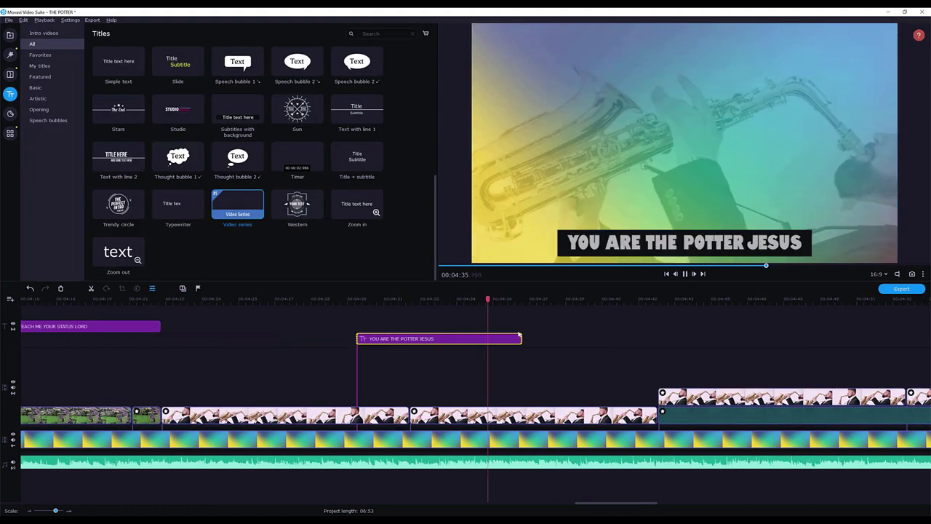
left_click_drag(521, 338, 486, 338)
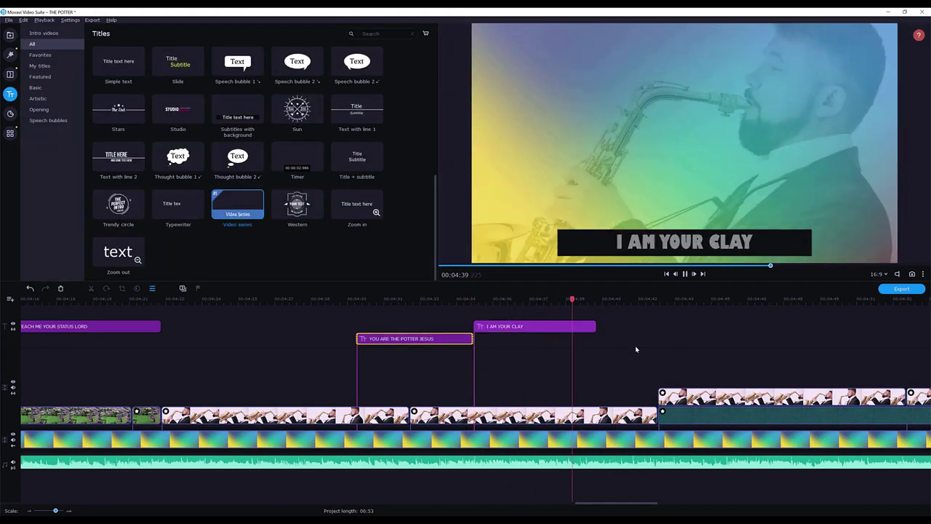
double_click(557, 326)
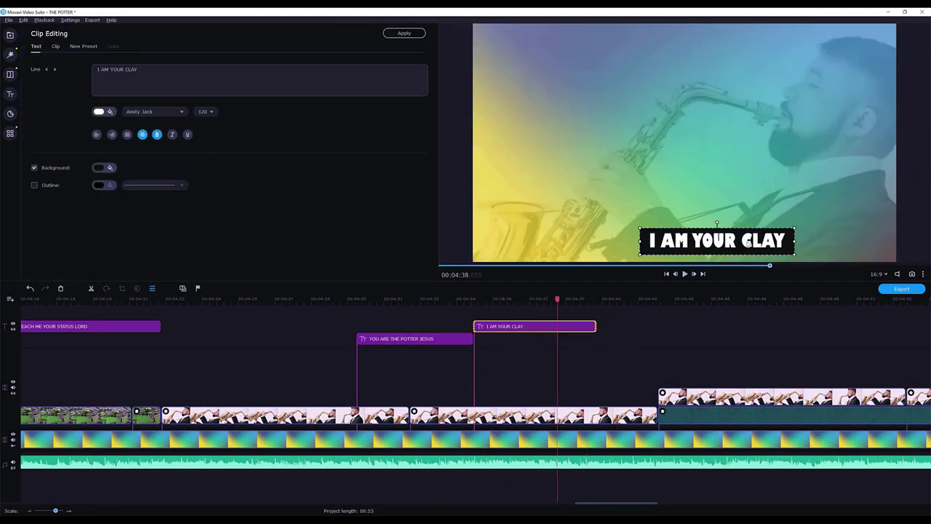
- Paste a caption copy at about 00:04:40, change its text to REMOLD ME TO WHAT YOU WANT ME TO BE and set the font size to 100
right_click(624, 331)
left_click(646, 366)
type("R")
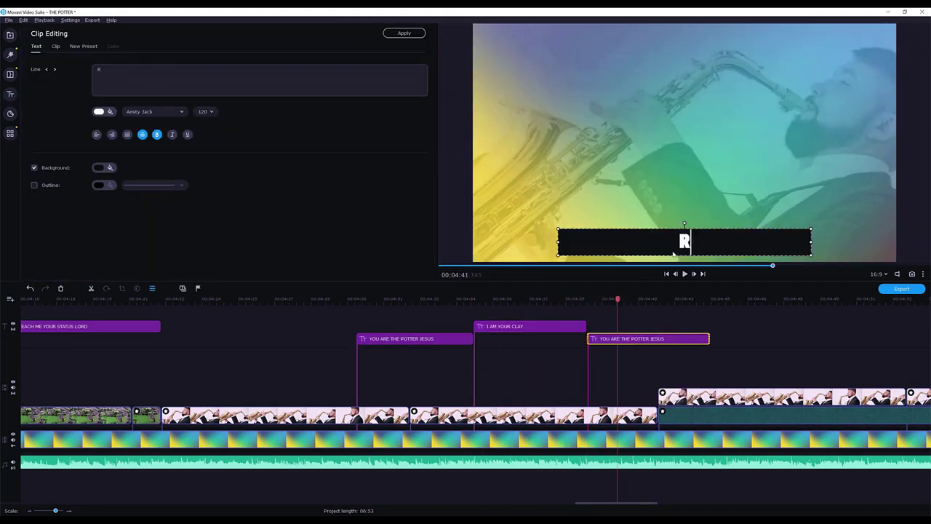
type("BE")
left_click(206, 112)
left_click(208, 204)
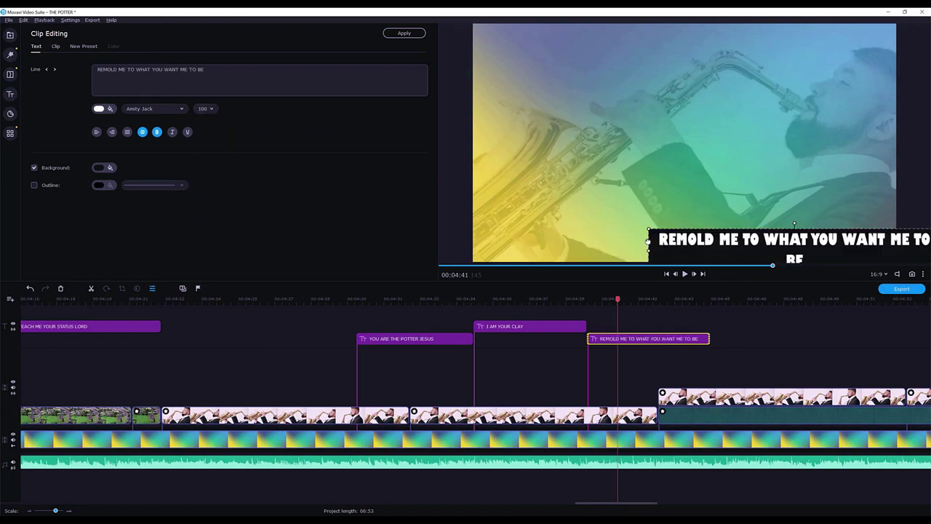
key("space")
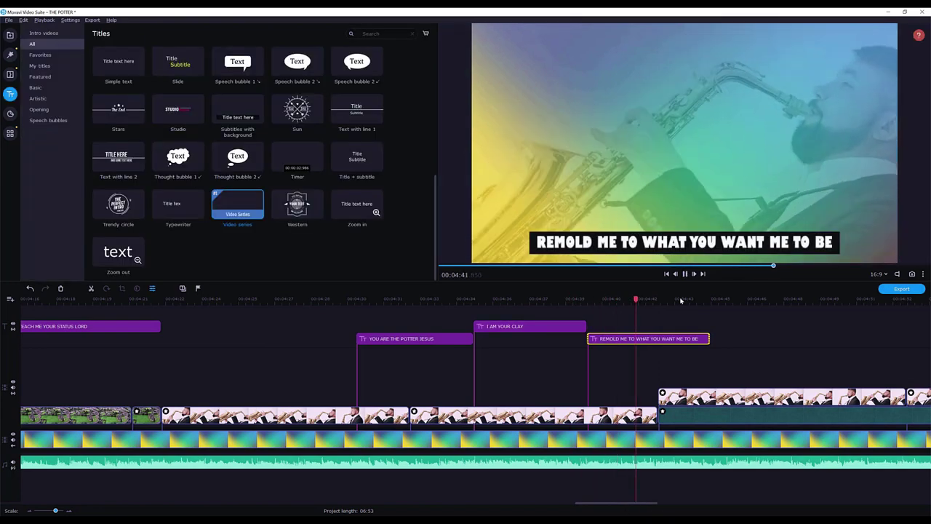
- Add a copied caption reading I CANNOT DO IT ALONE at about 00:04:45, extend the preceding REMOLD caption to meet it, and save
left_click_drag(597, 325, 588, 327)
double_click(595, 325)
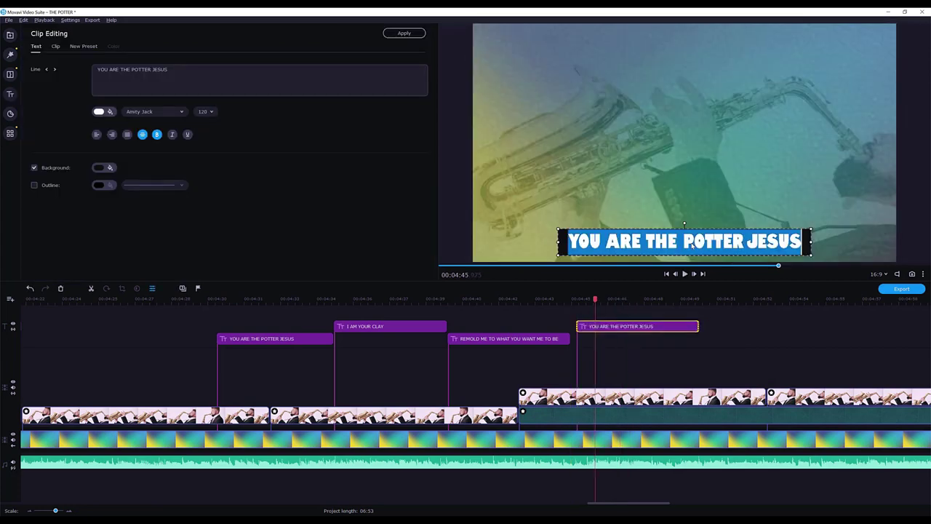
left_click_drag(706, 245, 697, 245)
left_click(557, 339)
left_click_drag(570, 339, 576, 338)
key("ctrl+s")
double_click(624, 326)
left_click(760, 242)
- Paste a caption copy directly after I CANNOT DO IT ALONE at about 00:04:50 and change its text to TAKE OVER MY LIFE JESUS
left_click(633, 326)
scroll(675, 324, "right", 2)
mouse_move(561, 312)
left_mouse_down()
mouse_move(547, 316)
mouse_move(556, 308)
mouse_move(559, 324)
mouse_move(549, 326)
left_mouse_up()
key("ctrl+v")
double_click(588, 339)
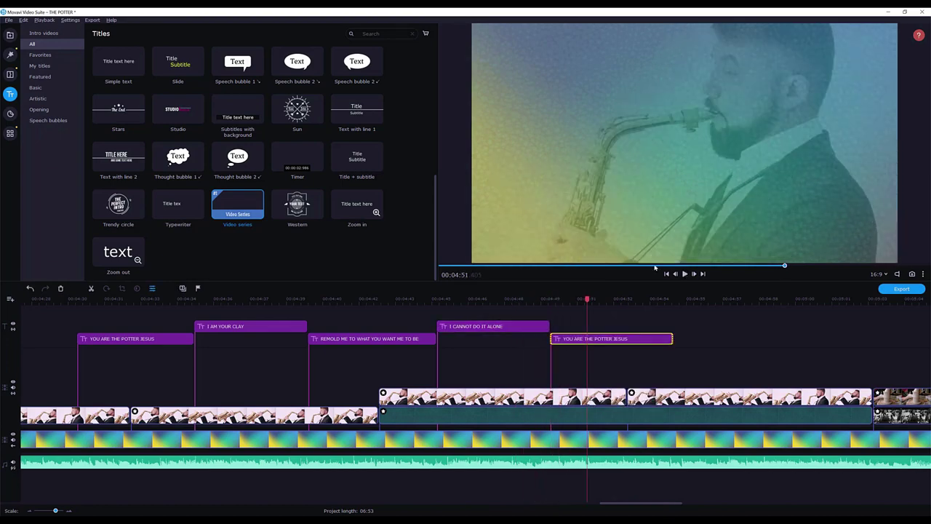
triple_click(675, 245)
type("TAKE OVER MY LIFE JESUS")
- Place a USE ME FOR YOUR WILL caption at about 00:04:53, extend TAKE OVER MY LIFE JESUS to meet it, and save the project
left_click(536, 302)
key("ctrl+s")
key("space")
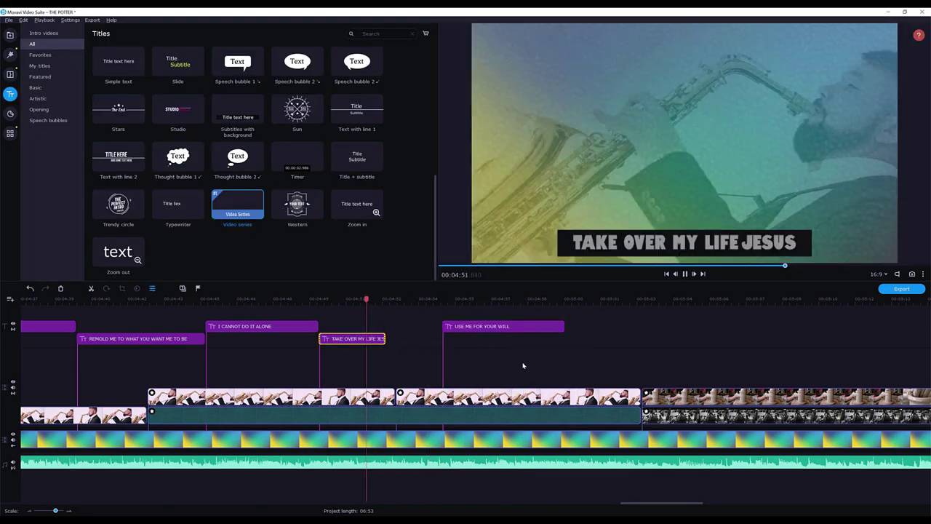
left_click_drag(509, 326, 466, 325)
left_click(368, 338)
left_click_drag(385, 338, 399, 338)
key("ctrl+s")
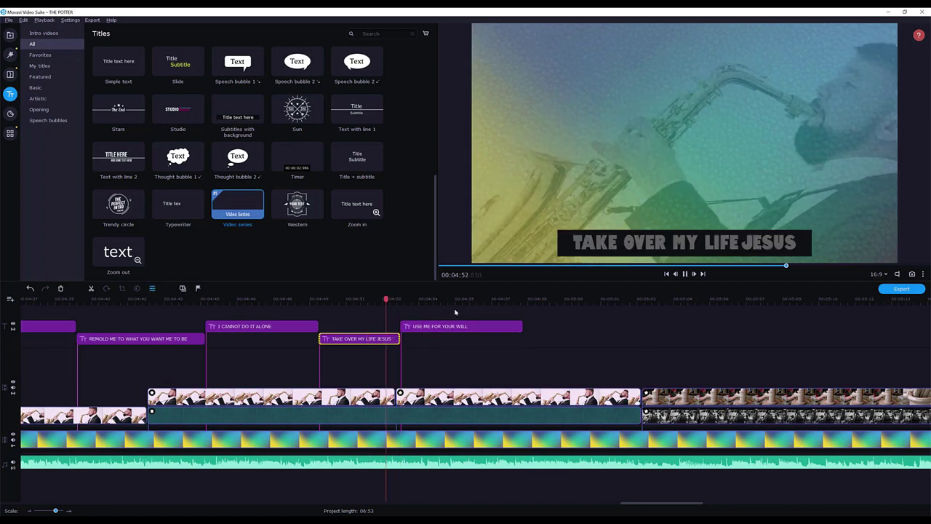
- Trim USE ME FOR YOUR WILL to about 00:04:56 and add a following caption copy reading HALLELUJAH!! in Archivo with a narrower box
left_click_drag(521, 326, 467, 326)
right_click(485, 300)
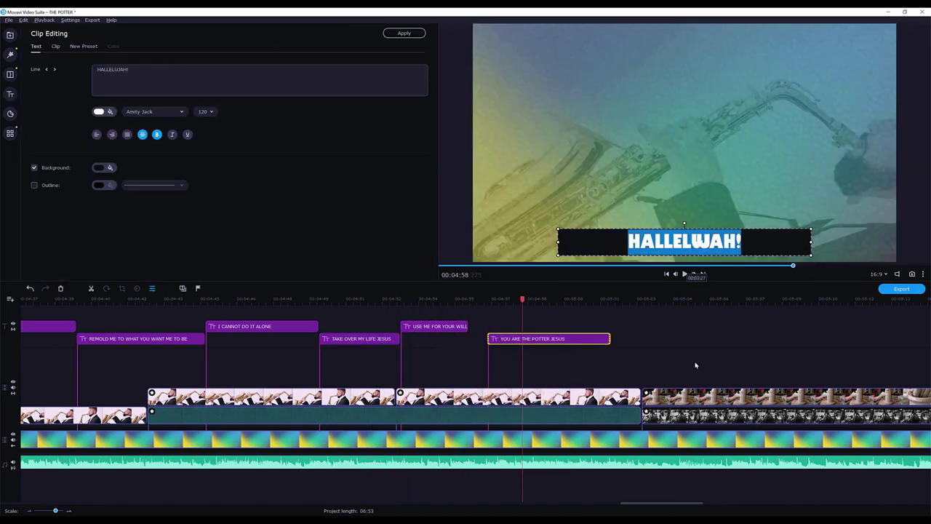
left_click(154, 170)
left_click(686, 239)
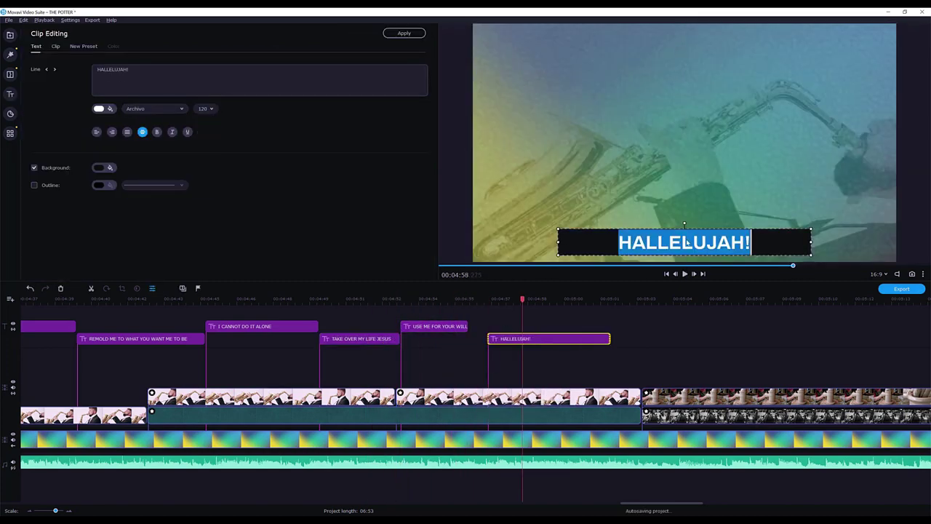
left_click(556, 243)
left_click_drag(558, 243, 652, 244)
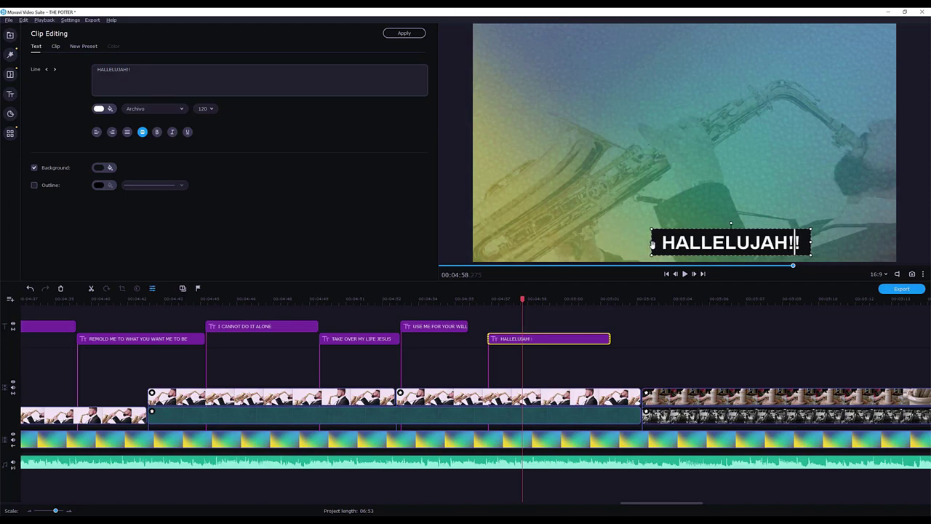
left_click(403, 33)
- Start the HALLELUJAH!! caption at the end of USE ME FOR YOUR WILL and trim its end to about 00:04:59
left_click(457, 299)
left_click_drag(488, 338, 469, 338)
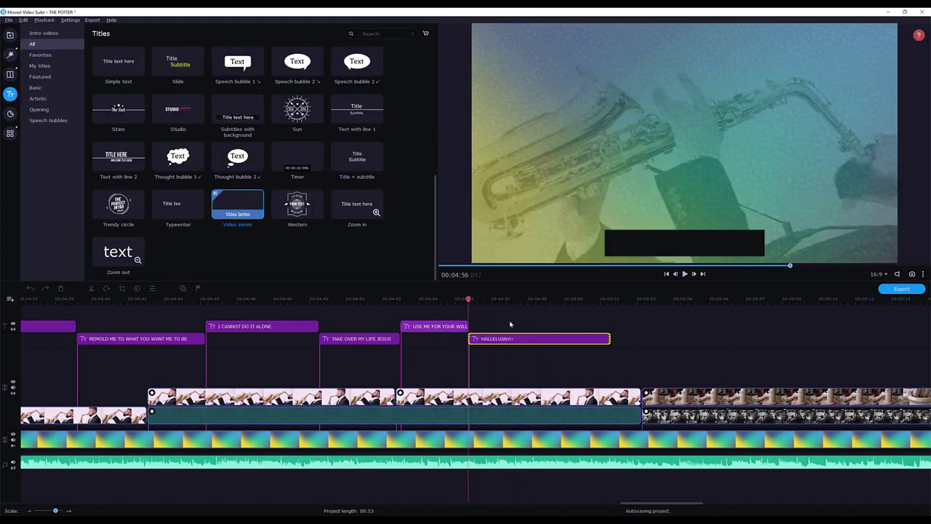
left_click_drag(610, 338, 549, 338)
left_click(459, 299)
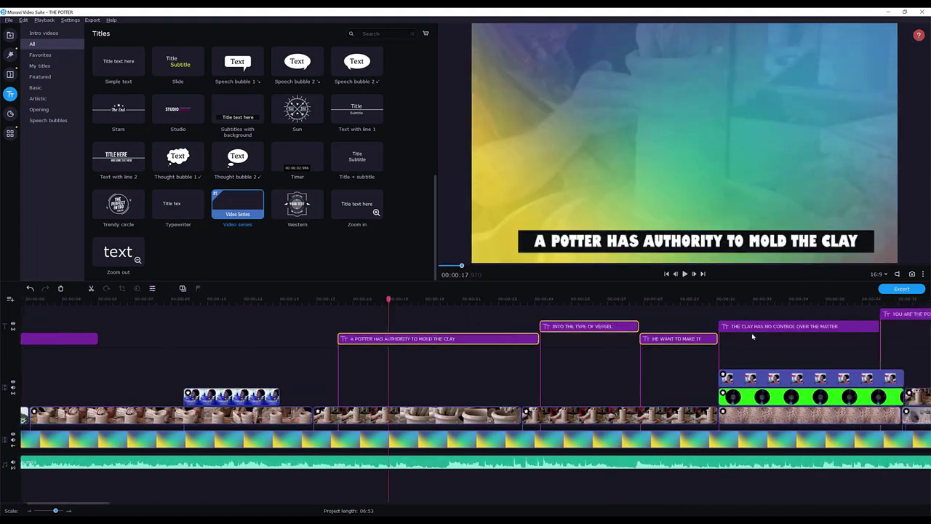
- Copy the run of earlier captions beginning with A POTTER HAS AUTHORITY TO MOLD THE CLAY and paste it after HALLELUJAH!! at about 00:04:59.4
scroll(751, 332, "down", 15)
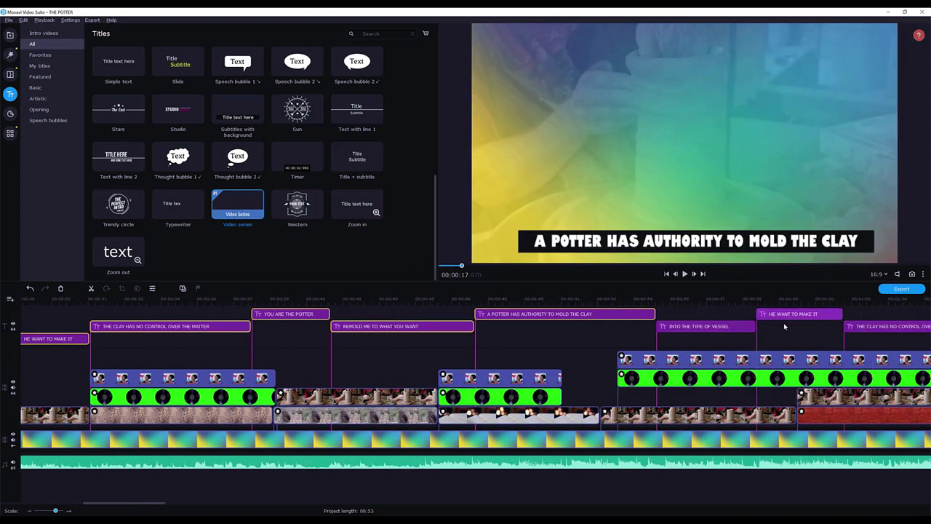
scroll(682, 330, "down", 15)
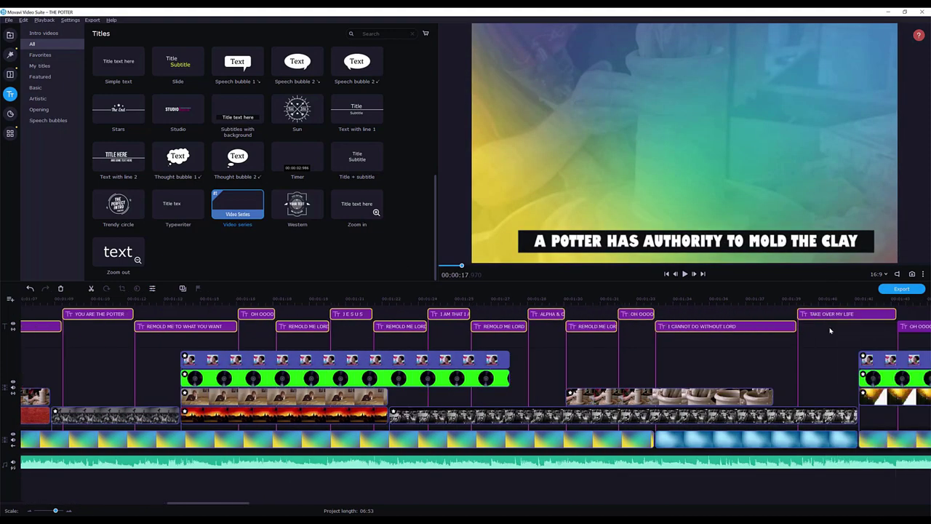
left_click(793, 266)
scroll(734, 328, "down", 3)
key("ctrl+v")
- Move the pasted caption group so A POTTER HAS AUTHORITY TO MOLD THE CLAY starts with the vocals at about 00:05:02
left_click_drag(653, 326, 710, 345)
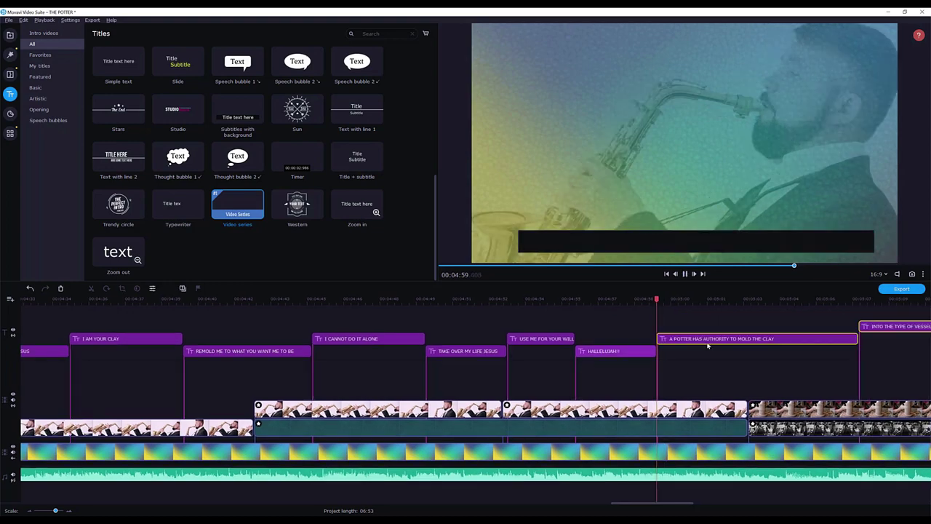
key("space")
scroll(686, 339, "down", 1)
left_click_drag(653, 339, 737, 344)
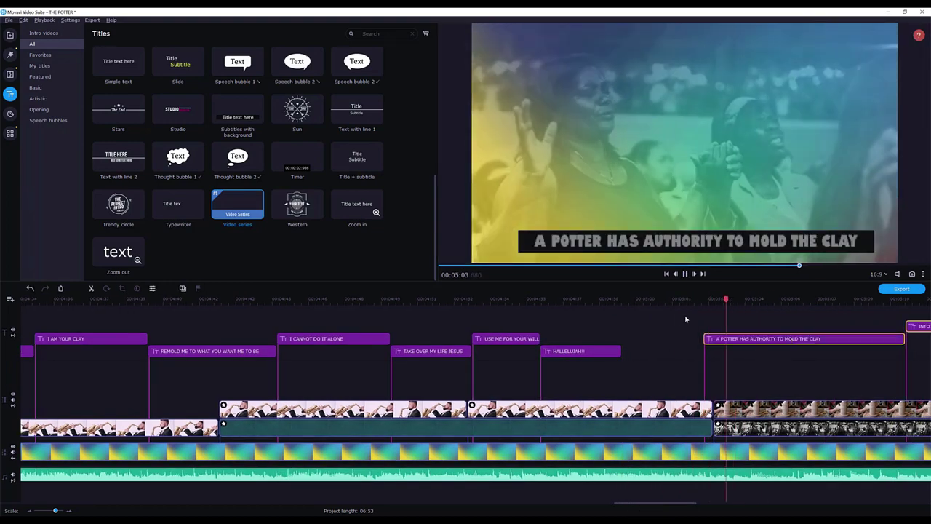
scroll(786, 324, "down", 5)
left_click(364, 300)
left_click_drag(506, 340, 499, 342)
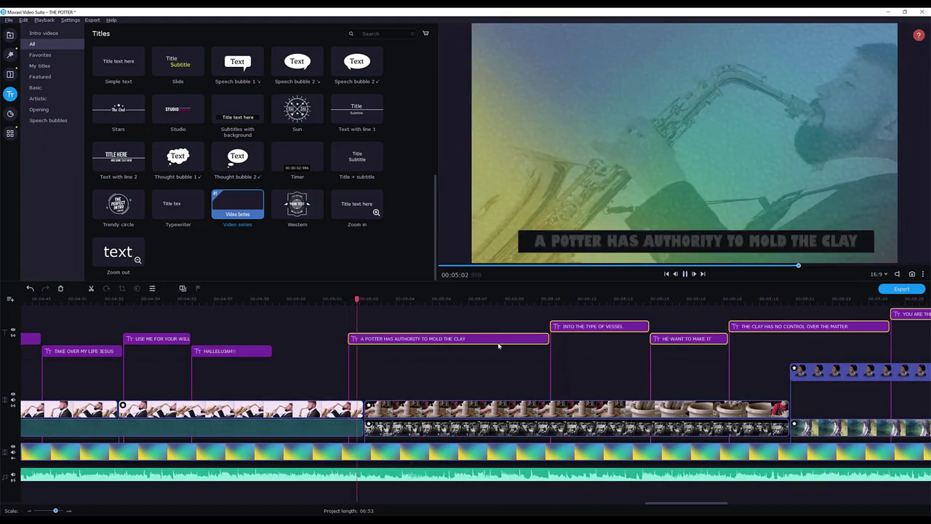
- Trim the start of A POTTER HAS AUTHORITY TO MOLD THE CLAY slightly and start HE WANT TO MAKE IT earlier, shortening INTO THE TYPE OF VESSEL
scroll(612, 361, "down", 1)
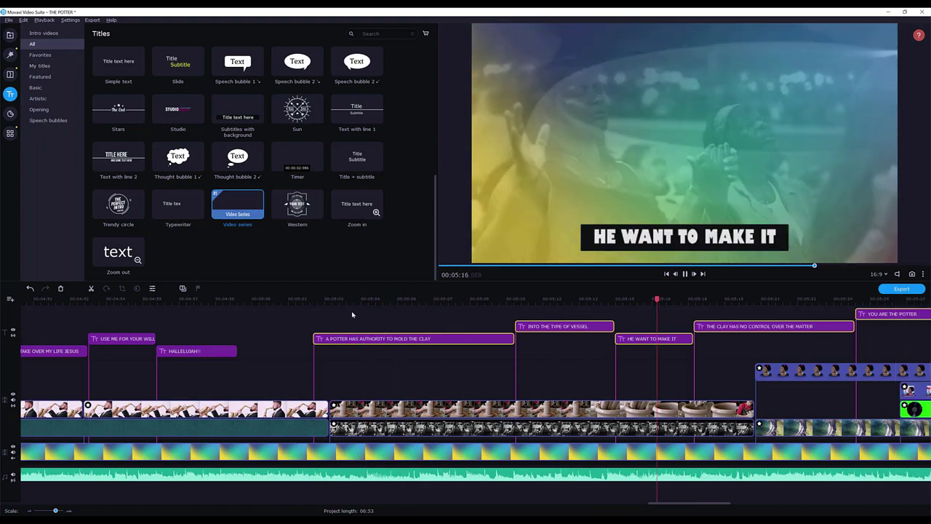
scroll(326, 340, "up", 1)
left_click_drag(384, 339, 393, 350)
scroll(567, 350, "down", 3)
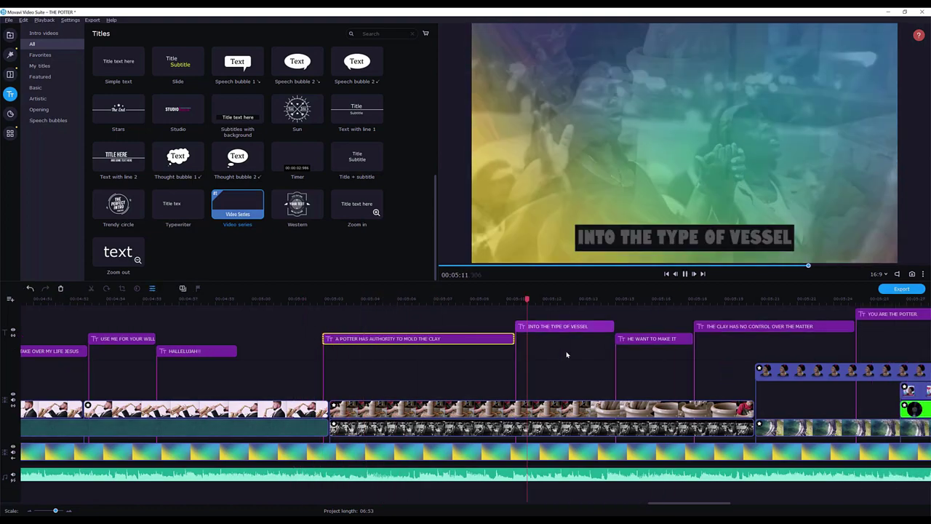
left_click(482, 338)
scroll(619, 388, "down", 6)
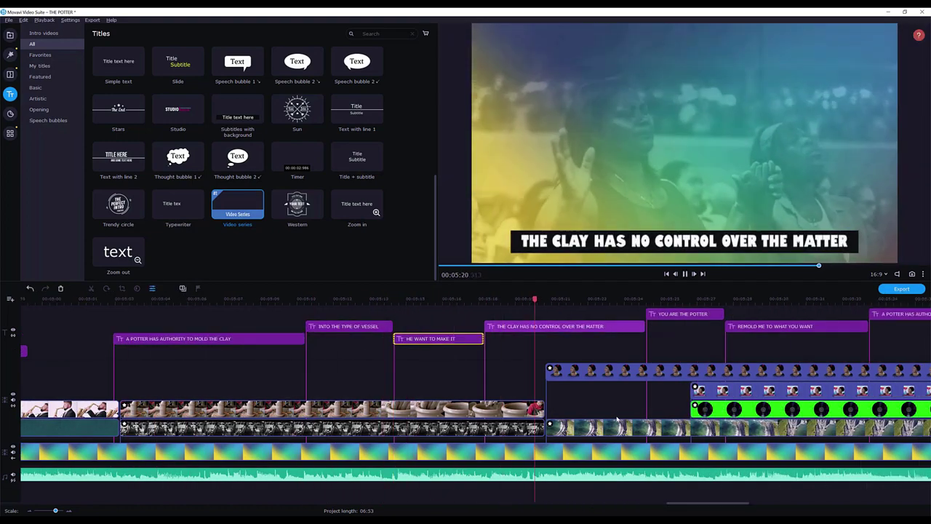
scroll(619, 388, "down", 7)
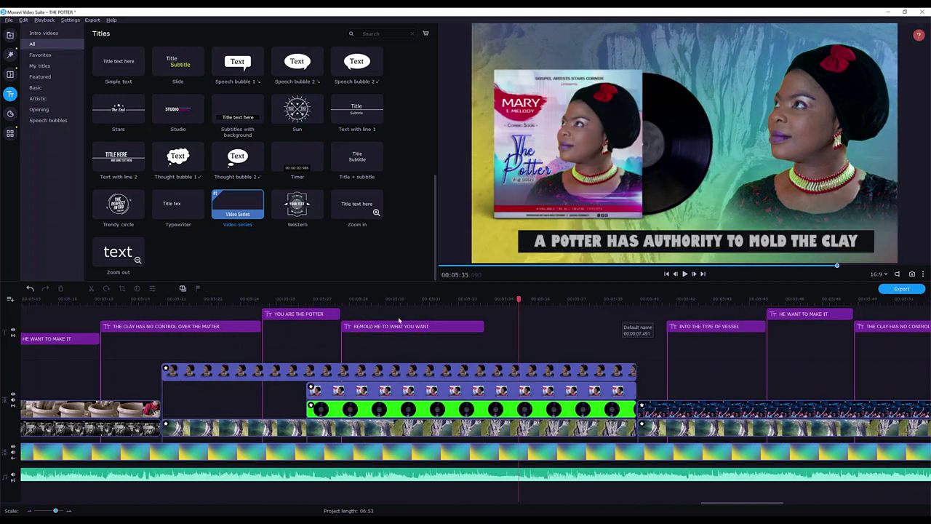
- Delete the second pasted verse of captions, from A POTTER HAS AUTHORITY TO MOLD THE CLAY through REMOLD ME TO WHAT YOU WANT
left_click(504, 354)
scroll(582, 353, "down", 3)
left_click(686, 353)
scroll(735, 327, "down", 12)
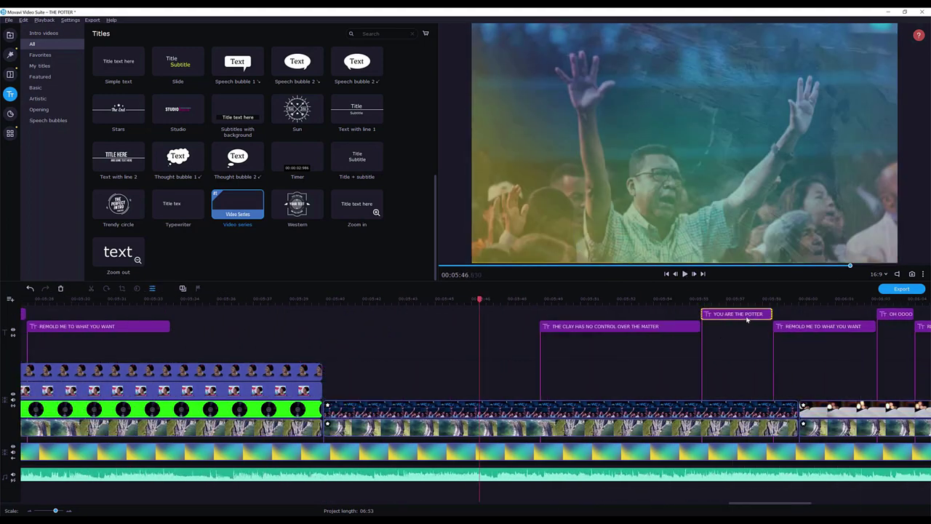
left_click(637, 327)
key("Delete")
- Select all remaining captions from OH OOOO onward and move them earlier, to start at about 00:05:35
left_click_drag(660, 310, 482, 341)
scroll(482, 341, "down", 20)
scroll(483, 342, "up", 20)
left_click_drag(730, 326, 478, 307)
scroll(478, 320, "up", 12)
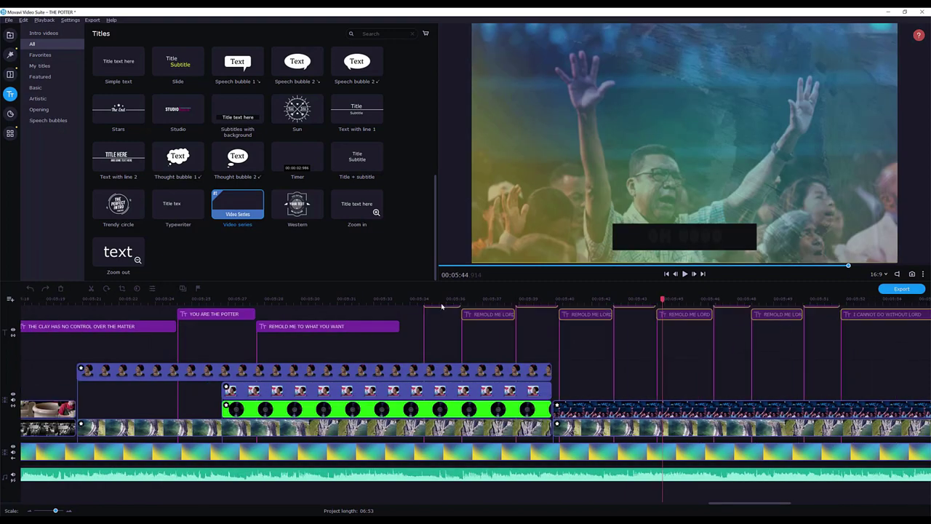
- Play back the end of the verse and trim the REMOLD ME TO WHAT YOU WANT caption to about 00:05:32.2
left_click(398, 299)
key("space")
left_click(348, 299)
left_click_drag(398, 326, 339, 325)
- Move the caption group starting with OH OOOO to about 00:05:32 and trim REMOLD ME TO WHAT YOU WANT to meet it
scroll(219, 346, "down", 8)
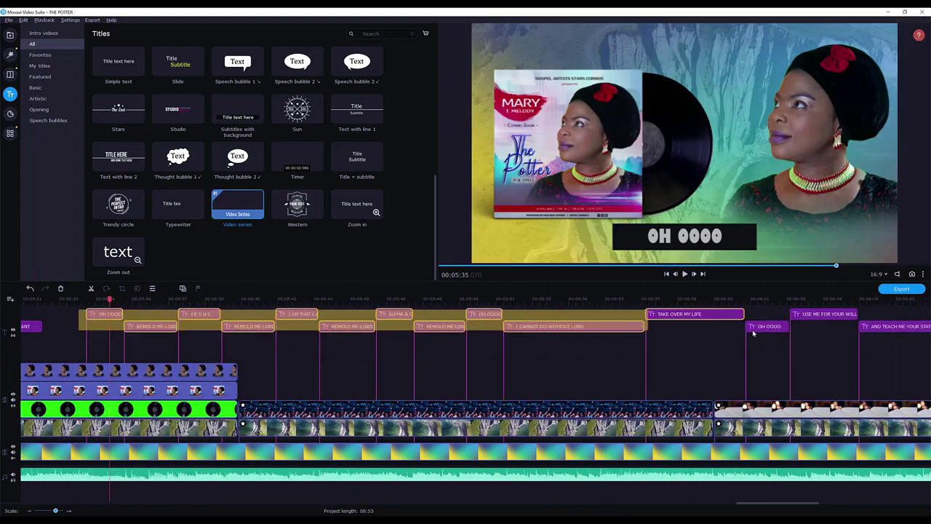
scroll(220, 346, "up", 6)
key("space")
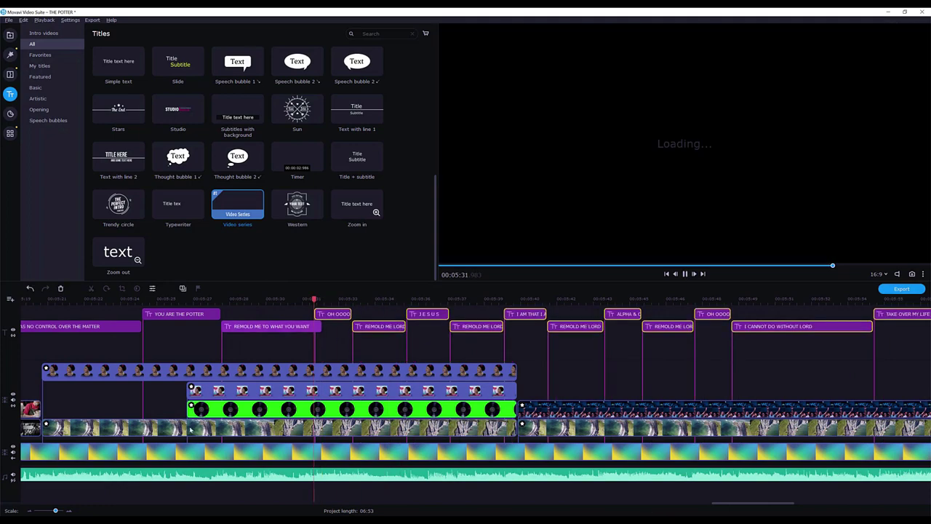
left_click_drag(321, 326, 313, 326)
left_click(341, 298)
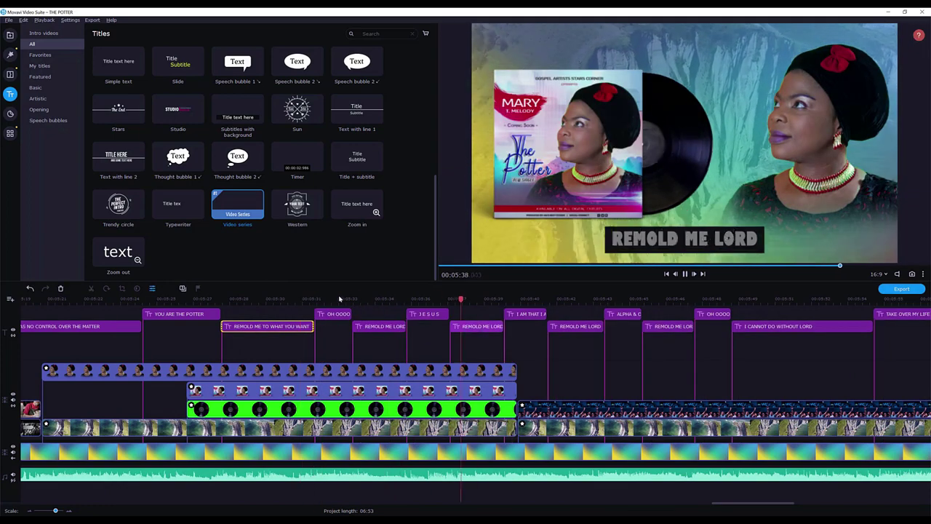
- Delete the J E S U S caption, start the preceding REMOLD ME LORD at about 00:05:33.8, and extend OH OOOO to meet it
double_click(427, 314)
key("Delete")
left_click(306, 299)
left_click(370, 299)
left_click(345, 299)
left_click_drag(354, 326, 359, 326)
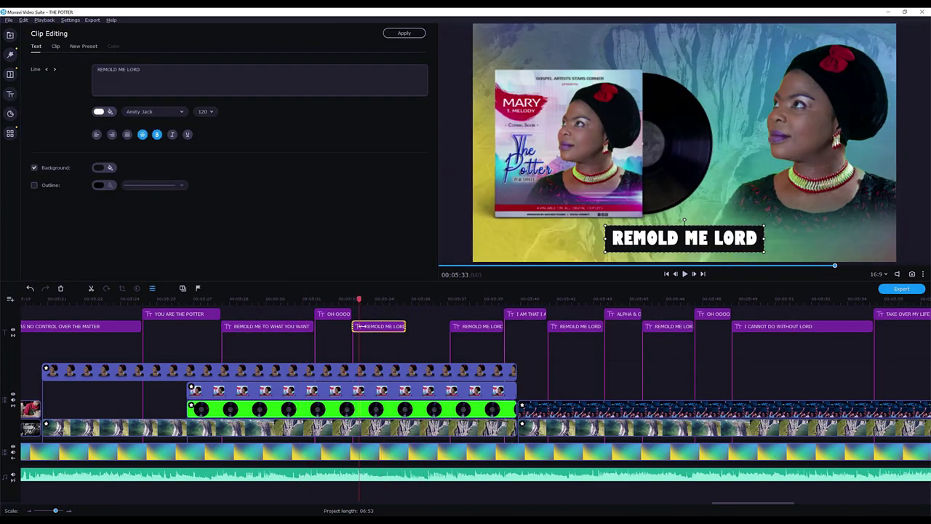
key("space")
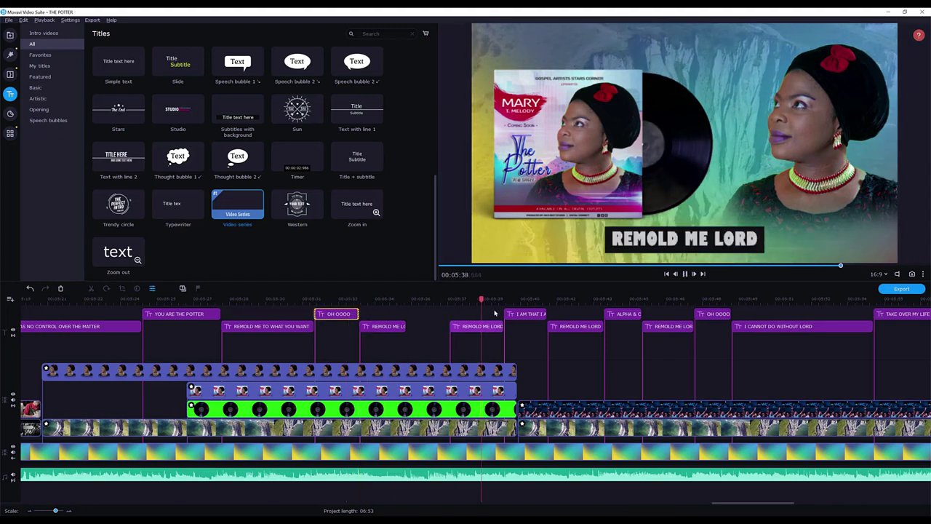
- Change the text of the pasted I AM THAT I AM and ALPHA & OMEGA captions to OH OOO and play back the section
left_click(678, 237)
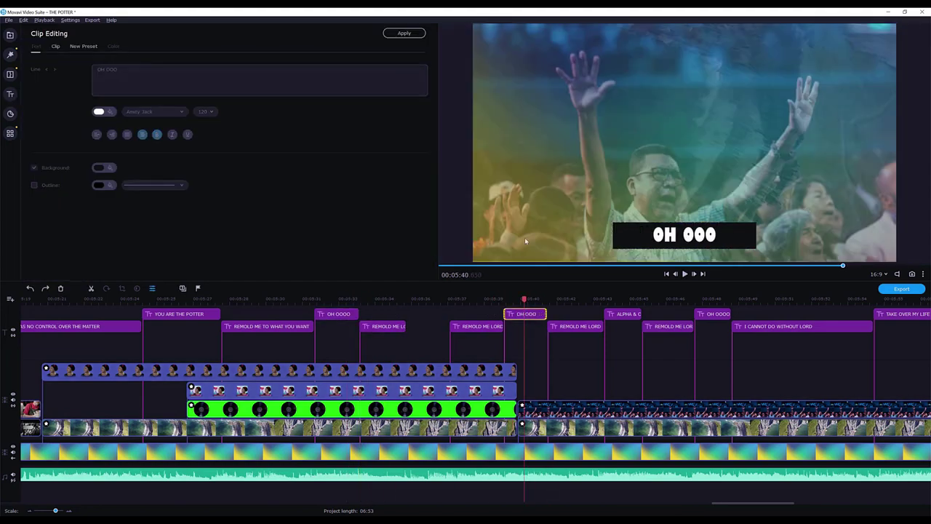
key("space")
left_click(697, 243)
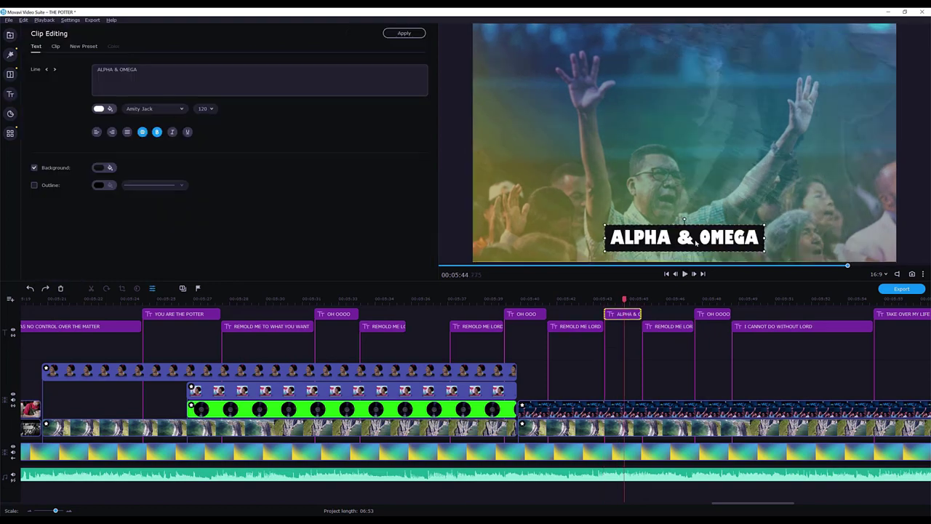
key("ctrl+z")
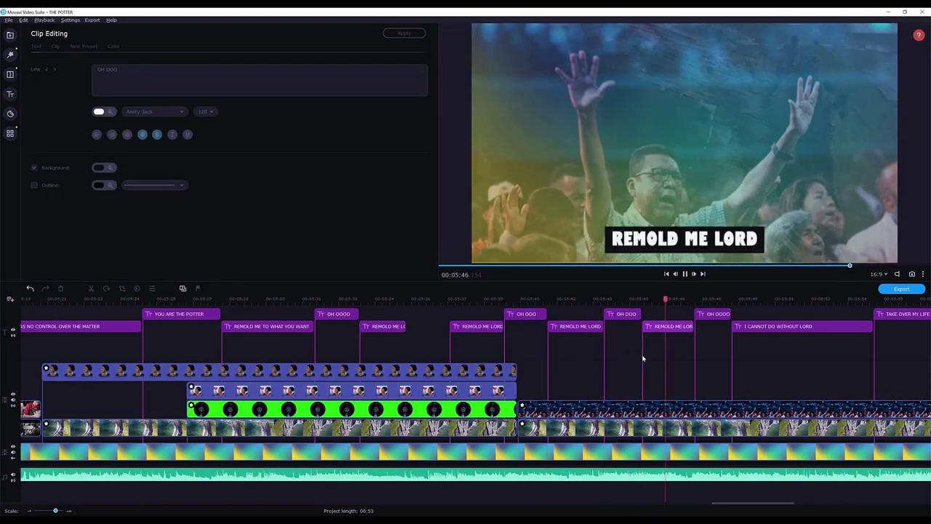
key("space")
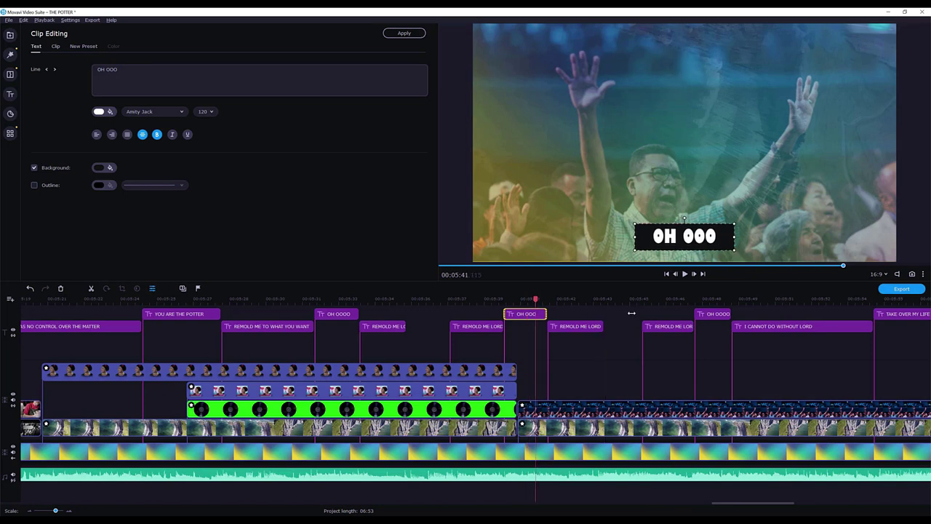
- Cut out the part of the OH OOO caption that overlaps REMOLD ME LORD around 00:05:42 and play back the section
key("ctrl+z")
left_click(603, 301)
key("ctrl+b")
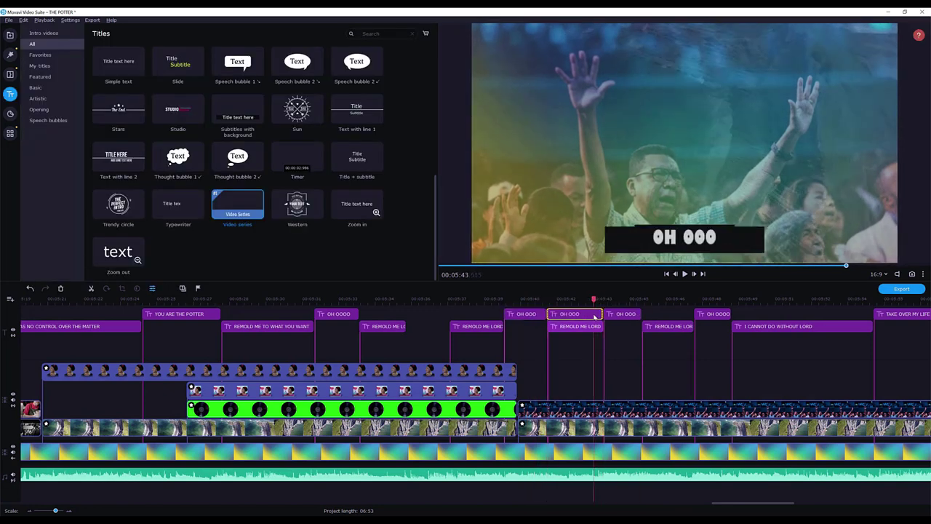
left_click(595, 313)
key("Delete")
key("space")
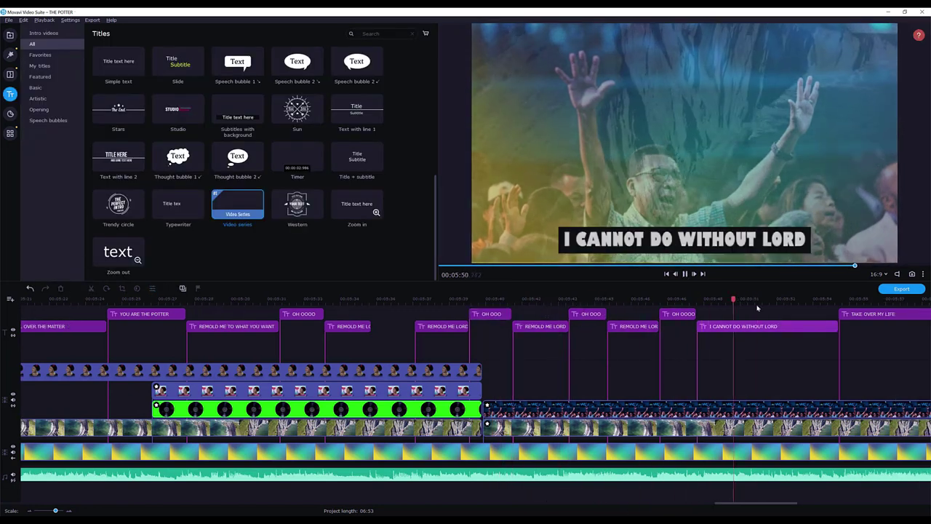
- Change the text of the I CANNOT DO WITHOUT LORD caption to I CANNOT DO IT ALONE and play back the following captions
double_click(757, 326)
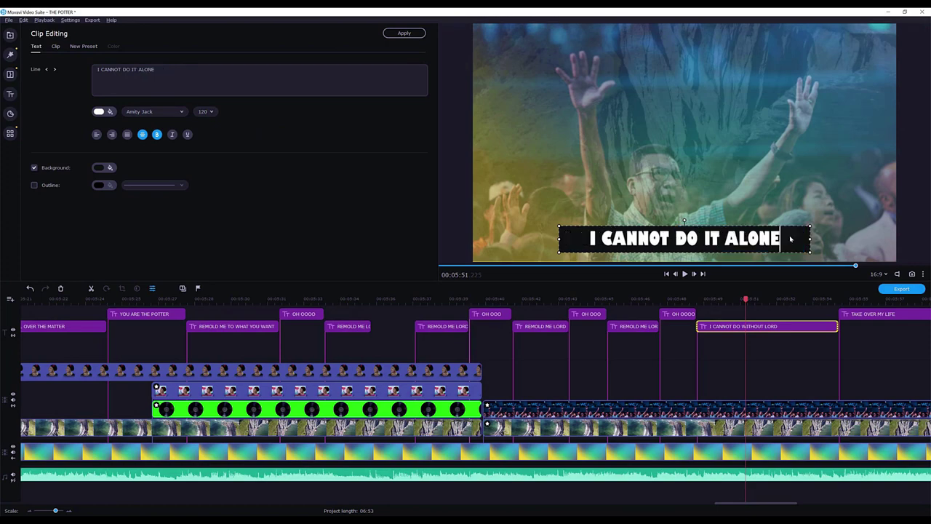
left_click(812, 241)
left_click_drag(687, 241, 701, 240)
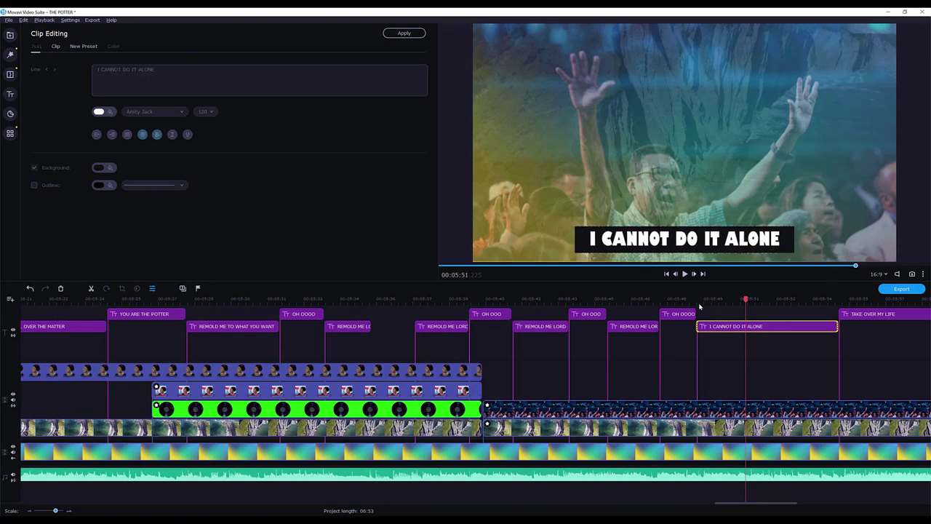
key("space")
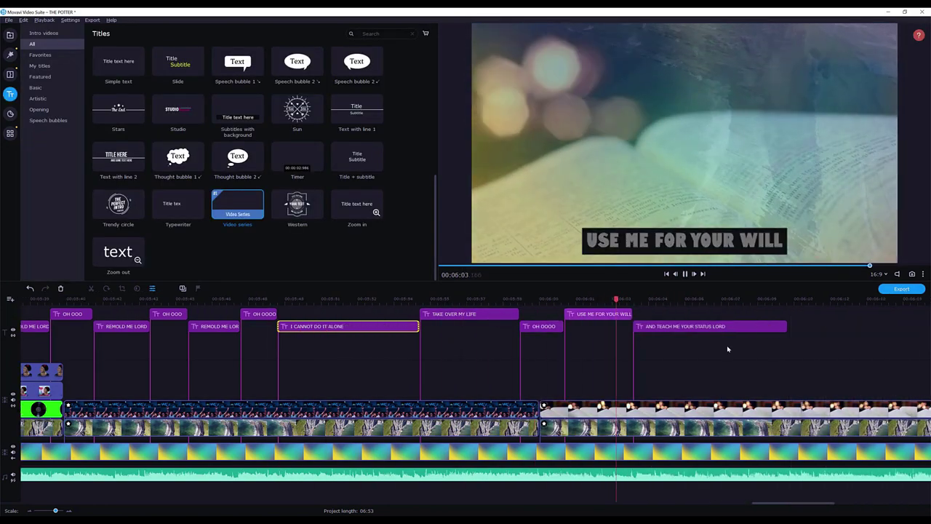
scroll(727, 349, "down", 2)
- Paste a copy of a REMOLD ME LORD caption at about 00:06:10.6 and extend it to about 00:06:14.7
scroll(381, 356, "up", 8)
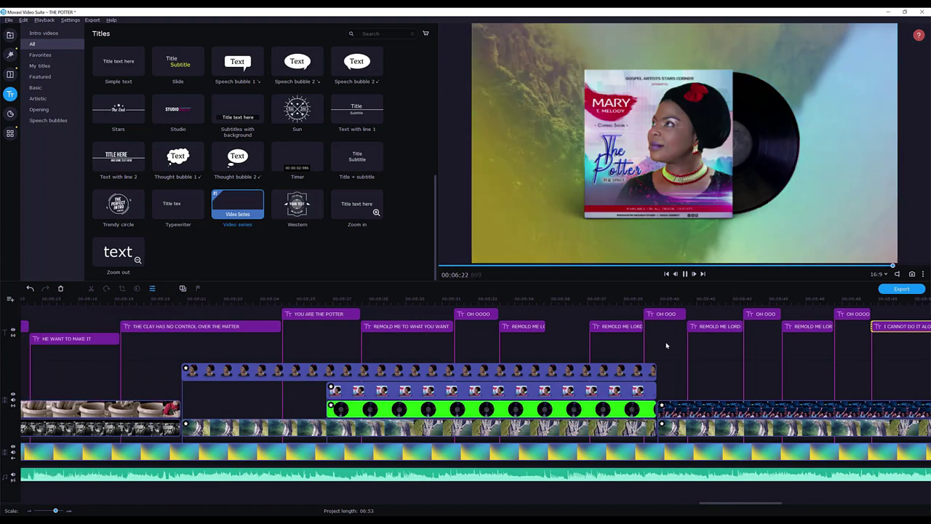
left_click(530, 326)
key("ctrl+c")
scroll(655, 334, "down", 7)
left_click(678, 332)
right_click(685, 331)
left_click(700, 336)
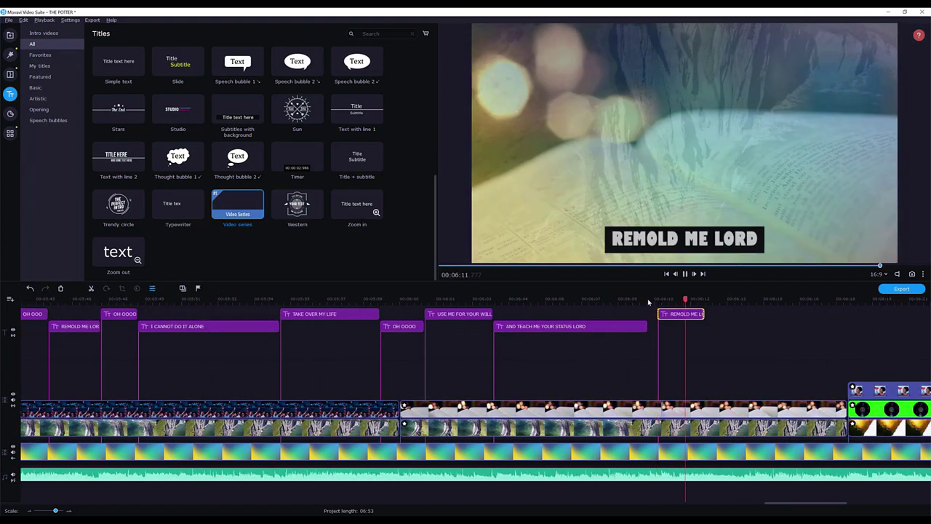
scroll(728, 370, "down", 1)
key("space")
left_click_drag(669, 314, 722, 313)
- Paste another caption copy directly after REMOLD ME LORD and change its text to YOU ARE THE POTTER
right_click(737, 331)
left_click(752, 337)
double_click(737, 326)
triple_click(718, 239)
type("YOU ARE THE POTTER")
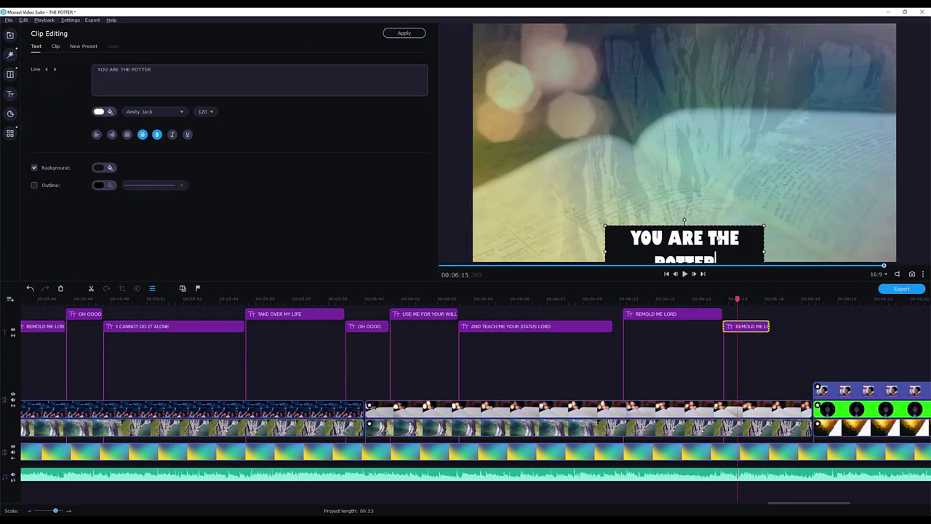
- Play back from the start of YOU ARE THE POTTER and extend the REMOLD ME LORD caption to about 00:06:18.4
left_click(720, 299)
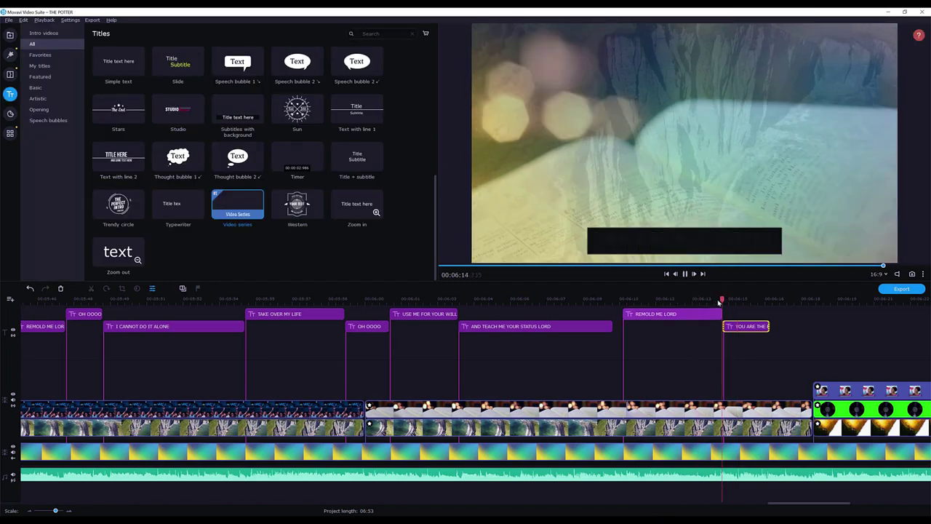
key("space")
scroll(648, 318, "down", 1)
left_click_drag(652, 314, 742, 313)
- Paste a caption copy at about 00:06:18.4 and change its text to I AM YOUR CLAY
key("ctrl+c")
key("ctrl+v")
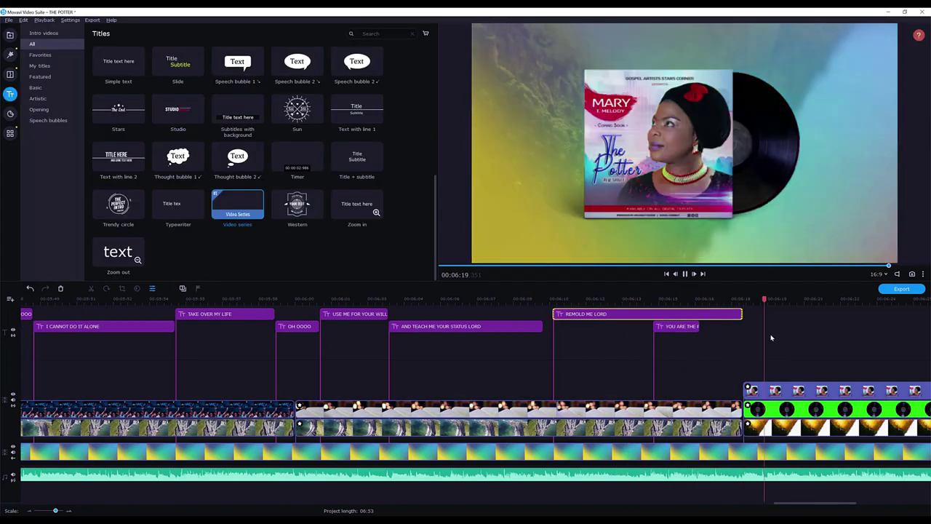
double_click(728, 238)
key("ctrl+a")
type("I AM YOUR CLAY")
- Split the long REMOLD ME LORD caption around YOU ARE THE POTTER and remove the overlapping part
left_click(565, 311)
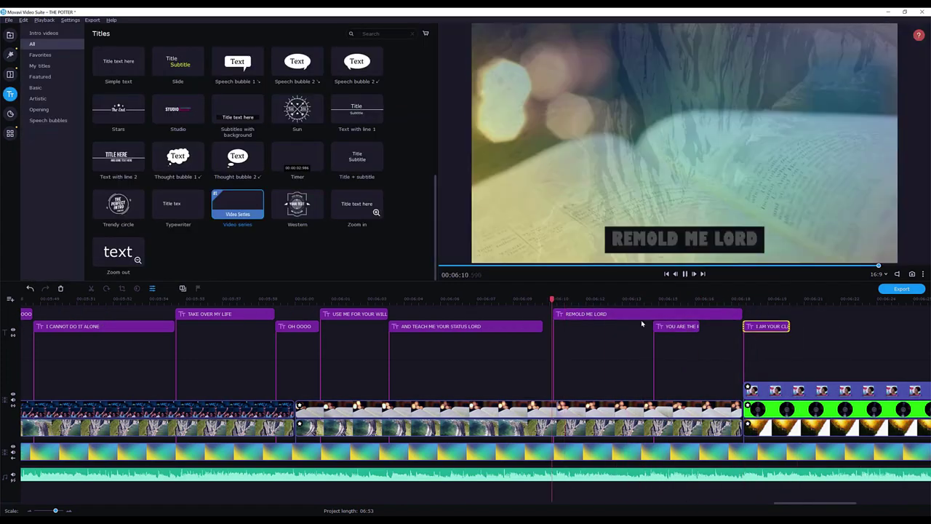
key("ctrl+b")
left_click(699, 299)
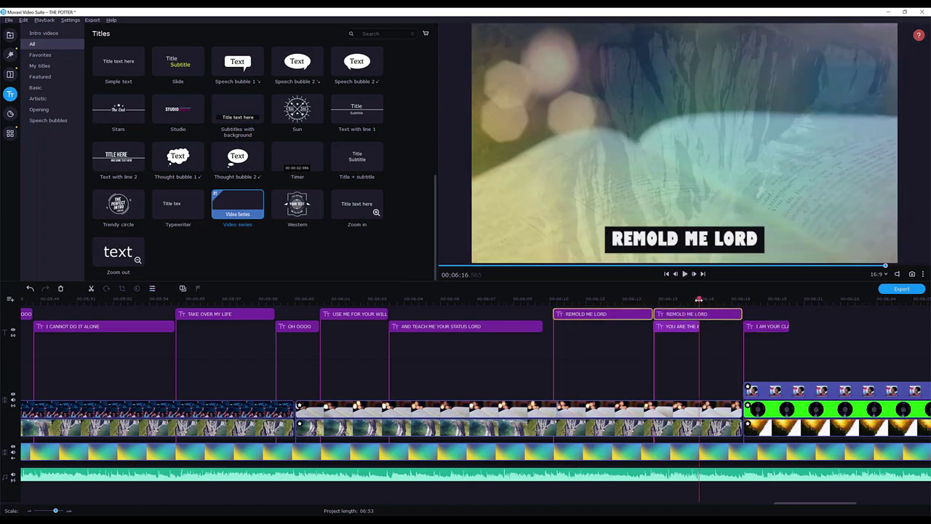
key("space")
- Extend the second REMOLD ME LORD piece past I AM YOUR CLAY and cut out the part overlapping that caption
scroll(757, 313, "down", 1)
left_click_drag(671, 315, 763, 316)
scroll(780, 334, "down", 1)
left_click_drag(647, 299, 604, 323)
key("ctrl+b")
left_click(650, 299)
left_click(91, 288)
double_click(626, 314)
key("Delete")
- Extend the REMOLD ME LORD caption after I AM YOUR CLAY to about 00:06:25.5 and play back its ending
key("space")
left_click_drag(693, 315, 772, 314)
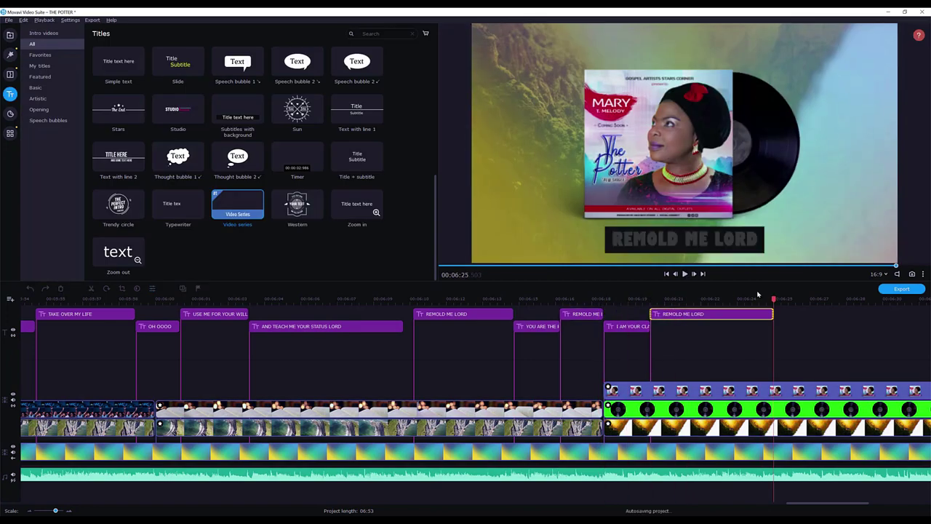
left_click(759, 297)
key("space")
scroll(729, 327, "down", 1)
key("space")
- Copy the caption run from OH OOOO and I CANNOT DO IT ALONE through AND TEACH ME YOUR STATUS LORD and paste it after the last caption
scroll(549, 318, "up", 2)
left_click(295, 314)
left_click(379, 326, "ctrl")
left_click(502, 314, "ctrl")
left_click(586, 326, "ctrl")
left_click(631, 314, "ctrl")
right_click(711, 327)
left_click(726, 403)
scroll(534, 333, "down", 2)
left_click(567, 299)
key("ctrl+v")
- Extend the last REMOLD ME LORD to about 00:06:26 and place OH OOOO and I CANNOT DO IT ALONE directly after it
left_click_drag(530, 314, 656, 316)
left_click_drag(655, 315, 562, 326)
key("space")
left_click_drag(700, 325, 606, 316)
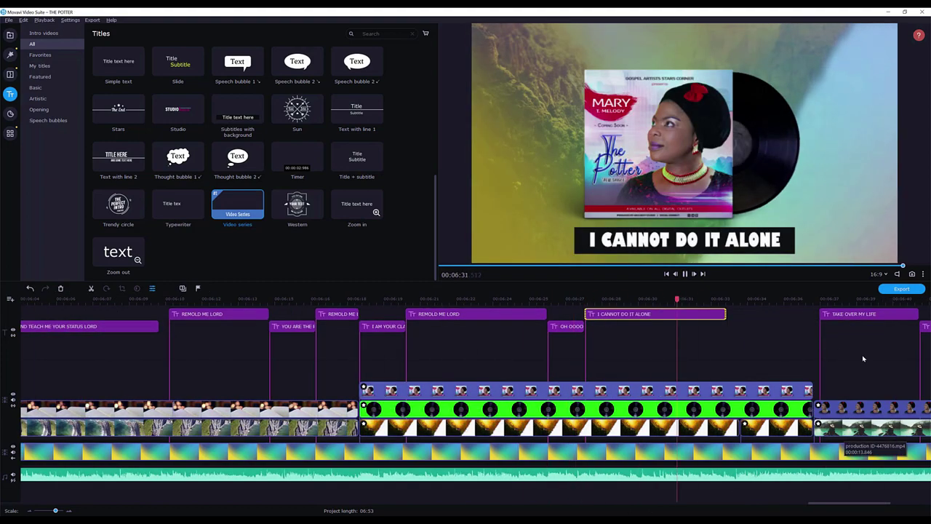
- Move the pasted TAKE OVER MY LIFE caption earlier to start at about 00:06:34, save the project and play back the section
left_click_drag(869, 315, 794, 327)
scroll(847, 328, "down", 1)
left_click(629, 299)
left_click(616, 299)
left_click_drag(721, 329, 715, 331)
key("ctrl+s")
key("space")
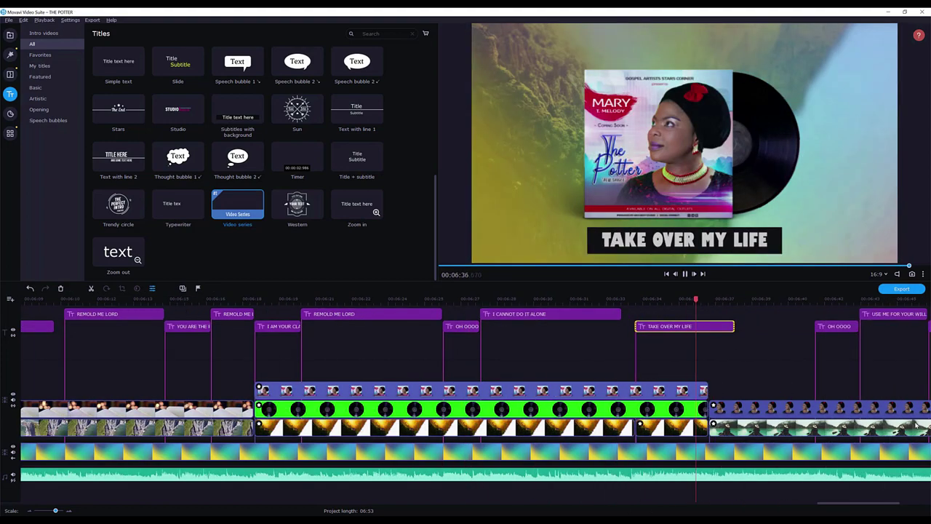
- Shift the pasted OH OOOO, USE ME FOR YOUR WILL and final captions earlier to match the song and play the video from the start
scroll(655, 327, "right", 3)
left_click_drag(687, 326, 592, 332)
left_click_drag(750, 314, 657, 326)
left_click_drag(819, 326, 723, 337)
left_click_drag(592, 326, 569, 338)
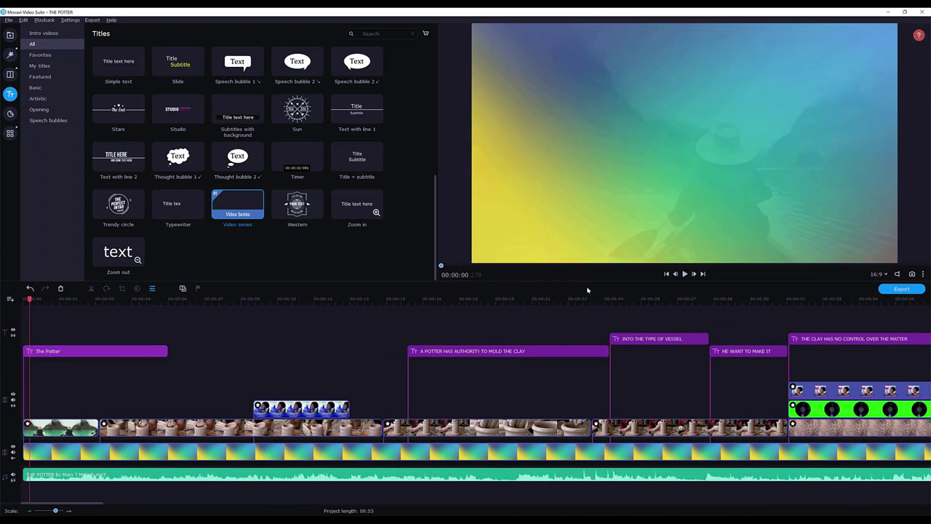
key("space")
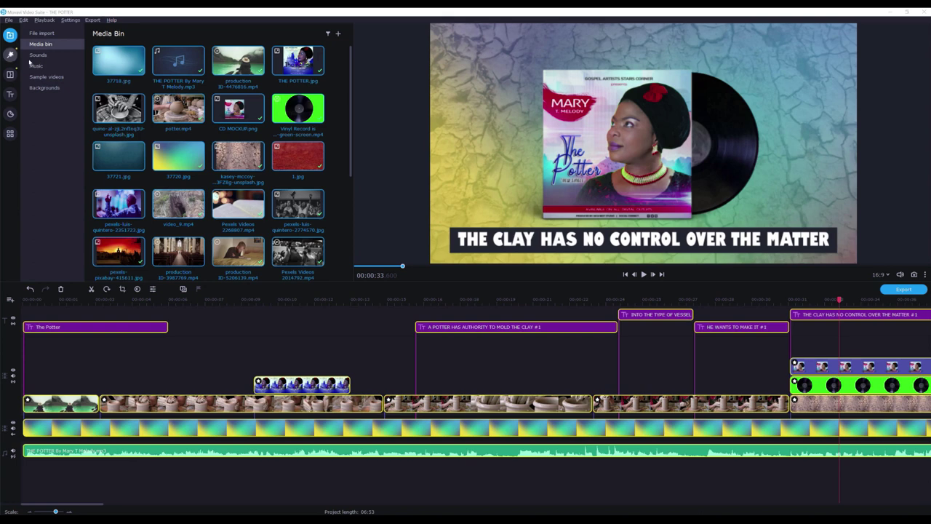
- Export the project to the Desktop as an MP4 video titled THE POTTER at Highest quality
left_click(93, 20)
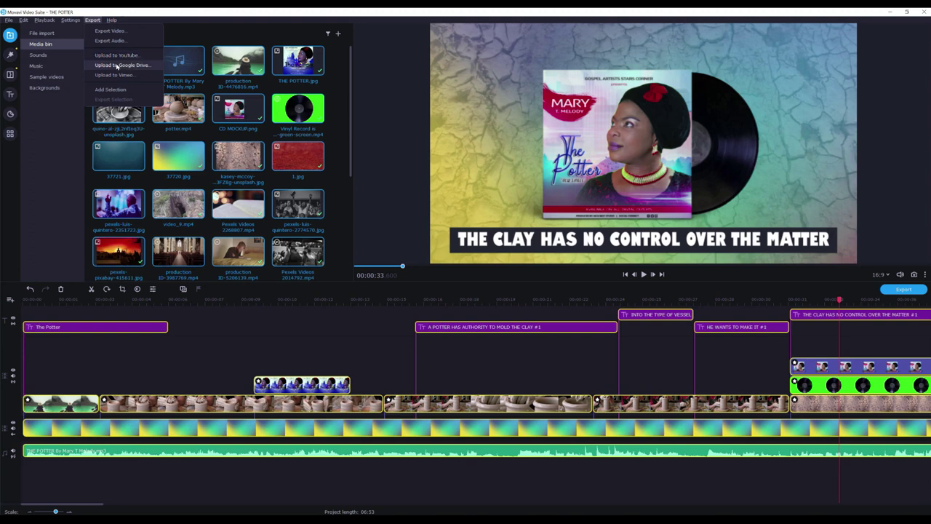
left_click(205, 19)
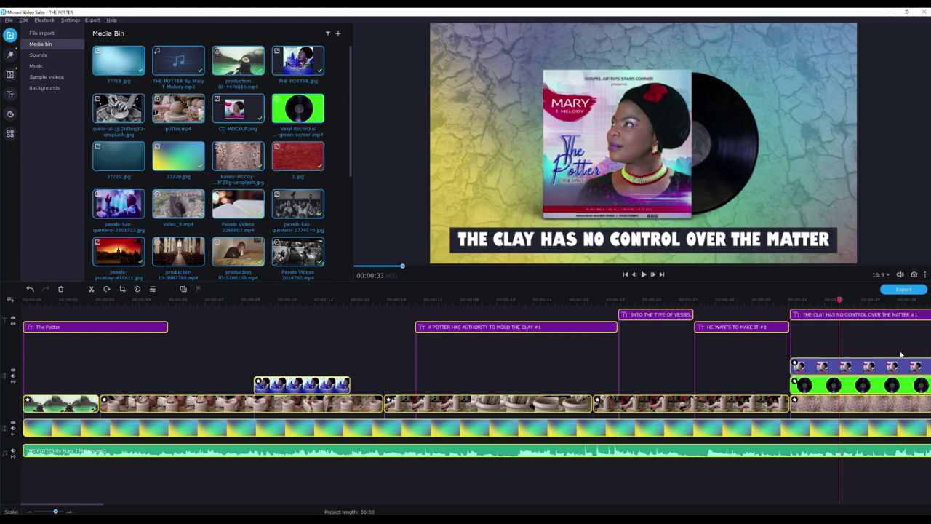
left_click(904, 290)
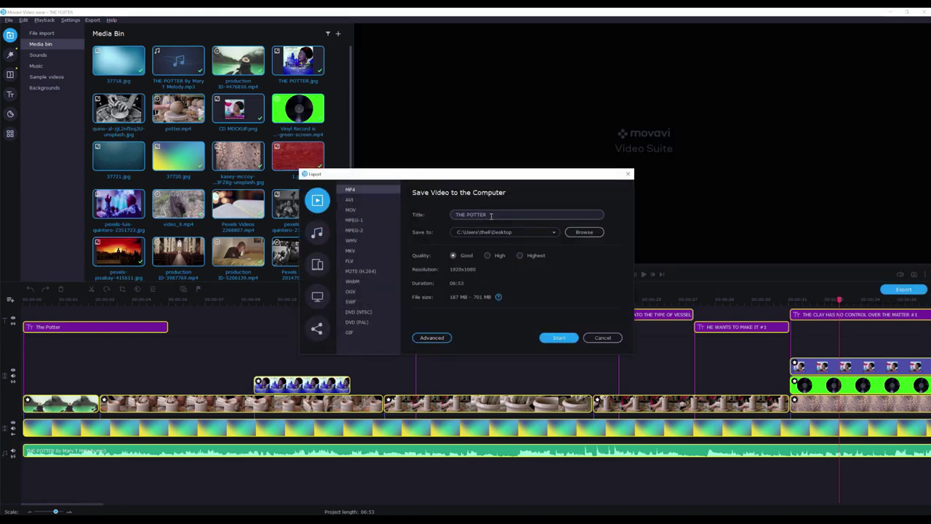
left_click_drag(466, 172, 511, 171)
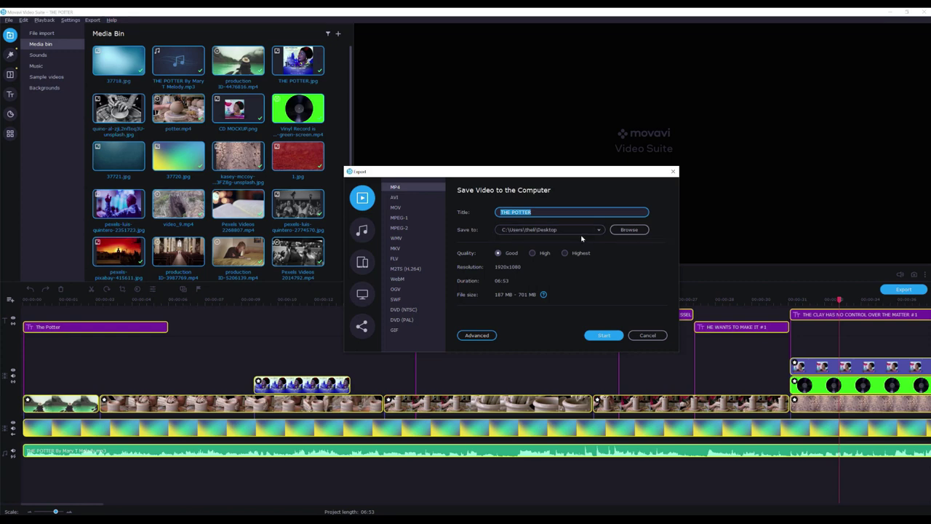
left_click(566, 254)
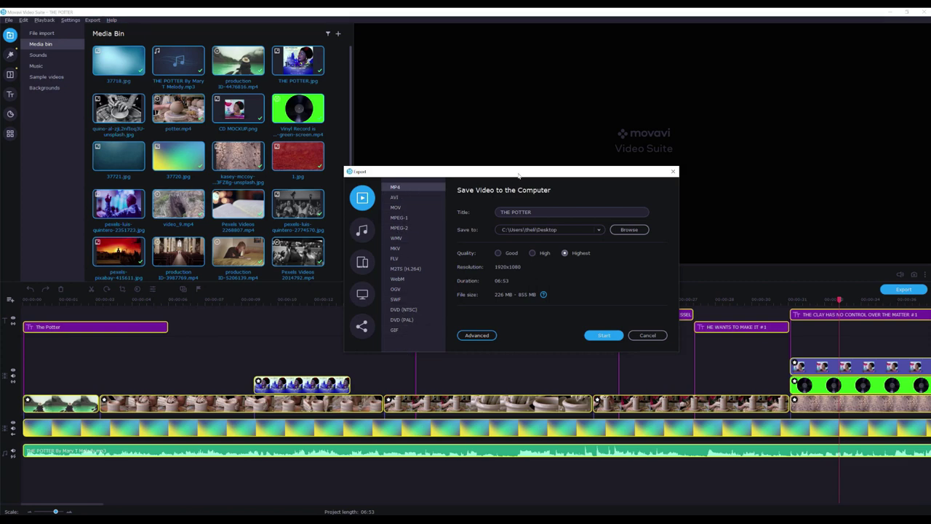
left_click_drag(519, 175, 548, 158)
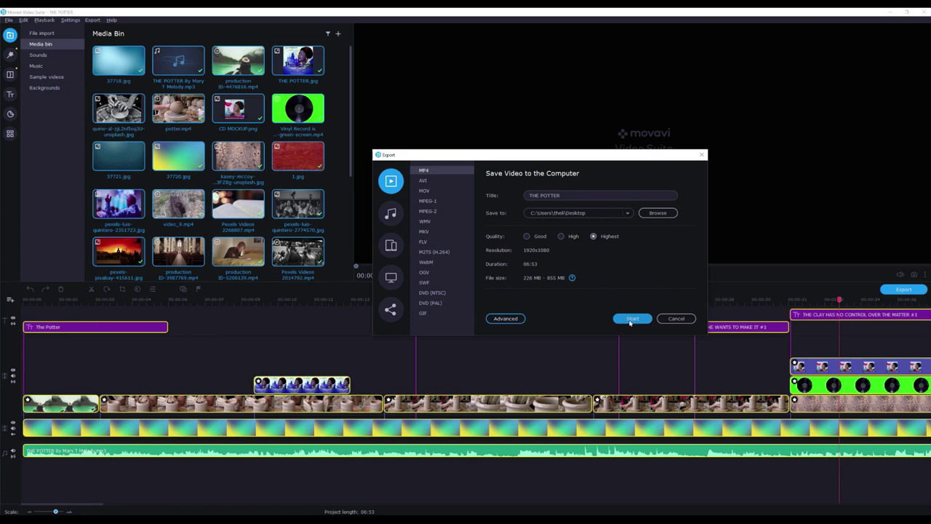
left_click(632, 320)
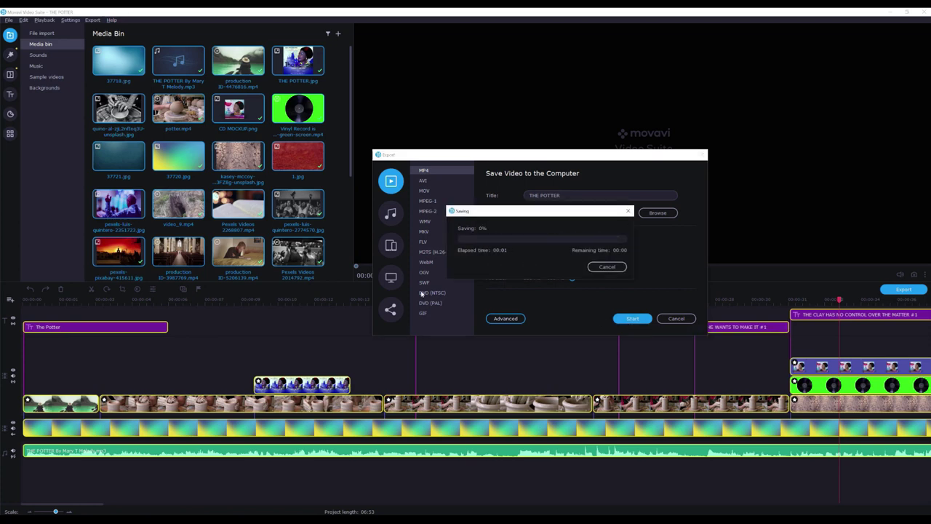